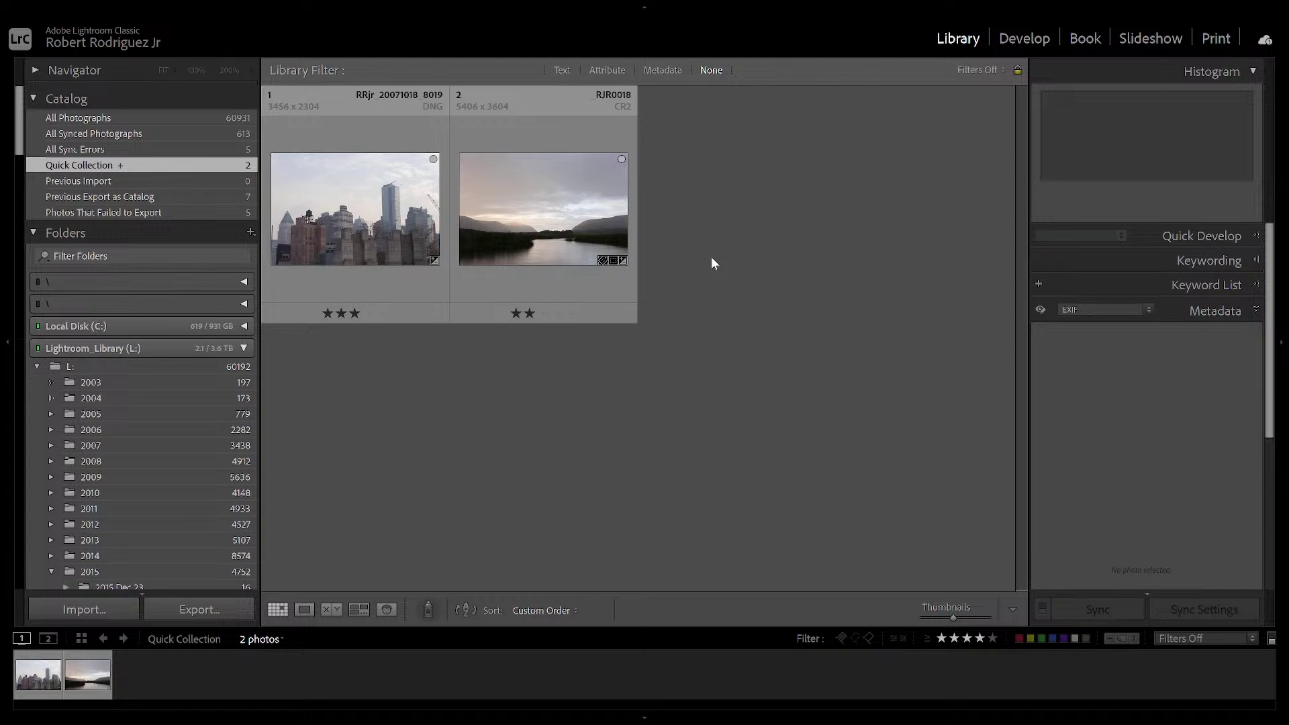
# Open the river landscape photo _RJR0018.CR2 for developing with the histogram expanded
pyautogui.doubleClick(586, 214)
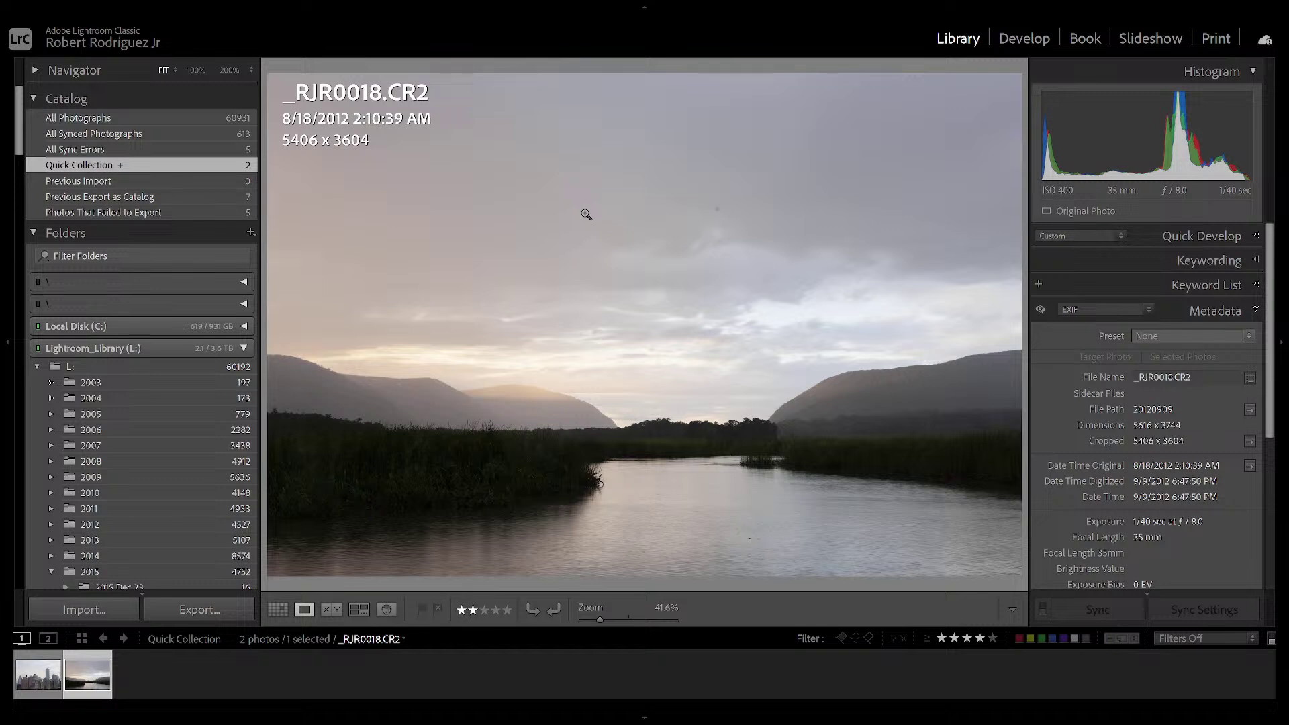
pyautogui.press('d')
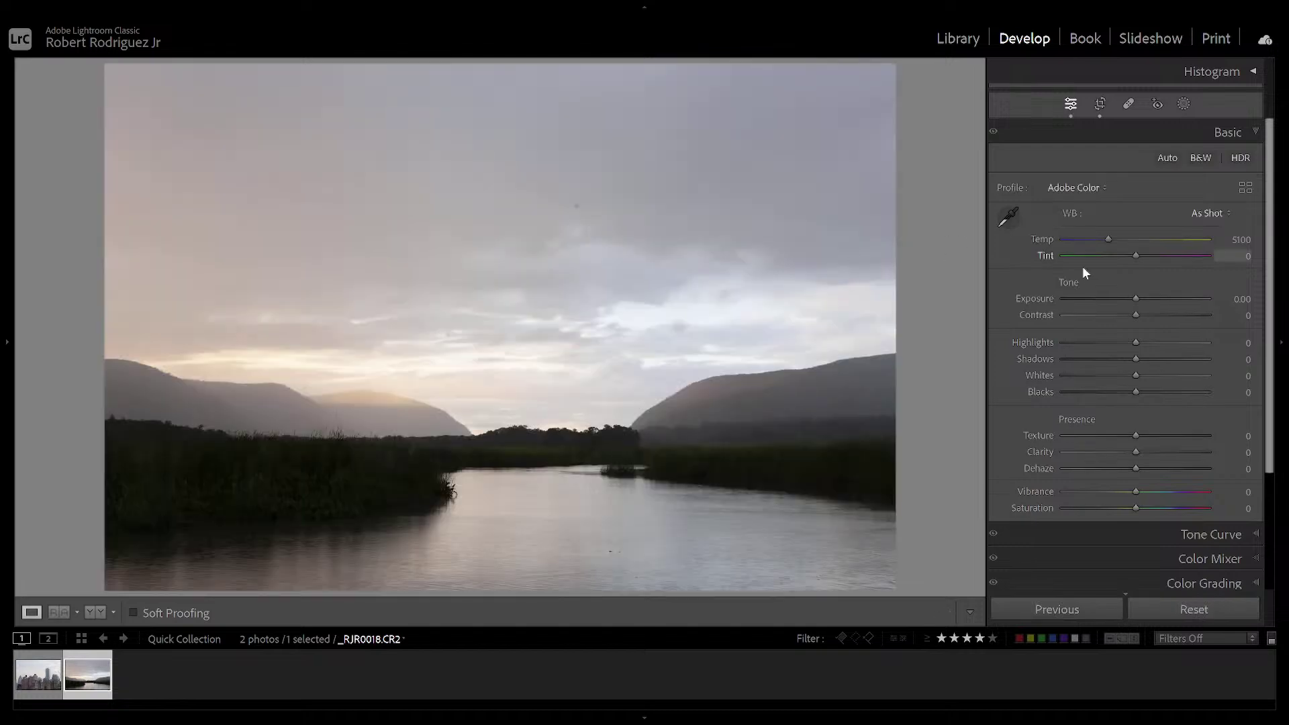
pyautogui.click(1254, 71)
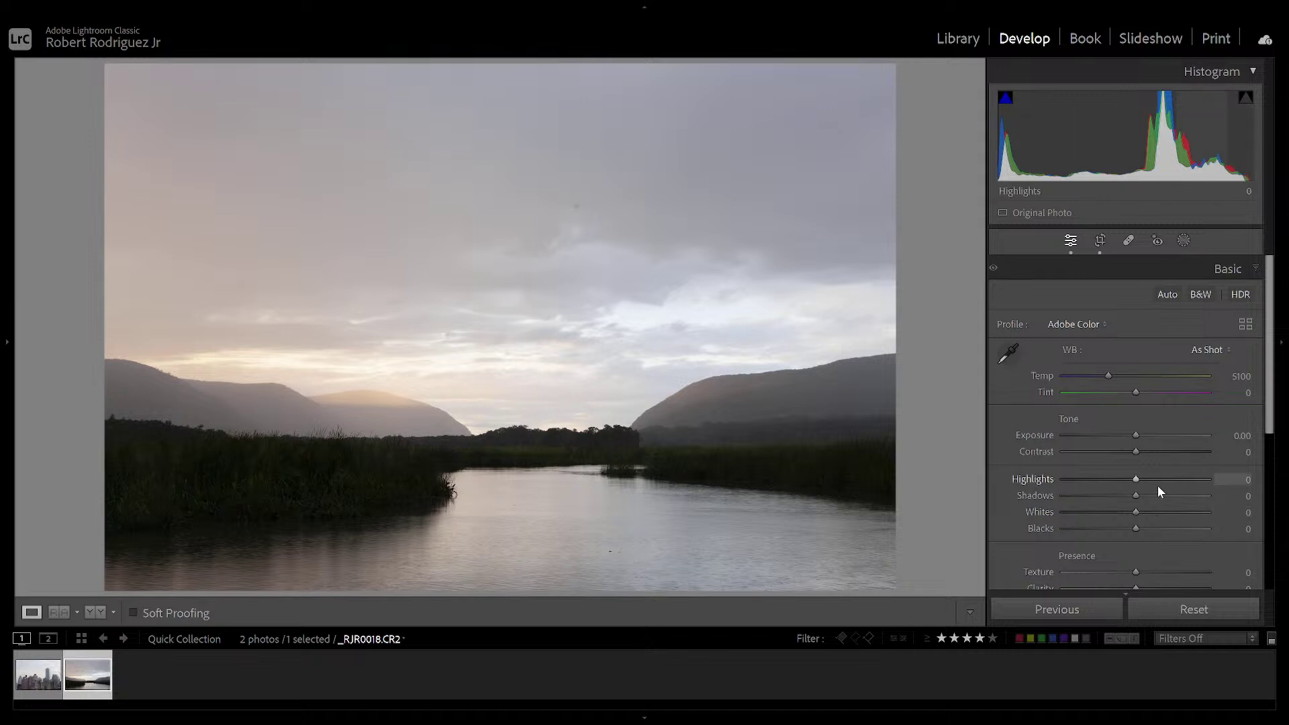
# Try an Exposure of -1.79 on the landscape photo, and reset it to its default
pyautogui.moveTo(1137, 436); pyautogui.dragTo(1110, 435)
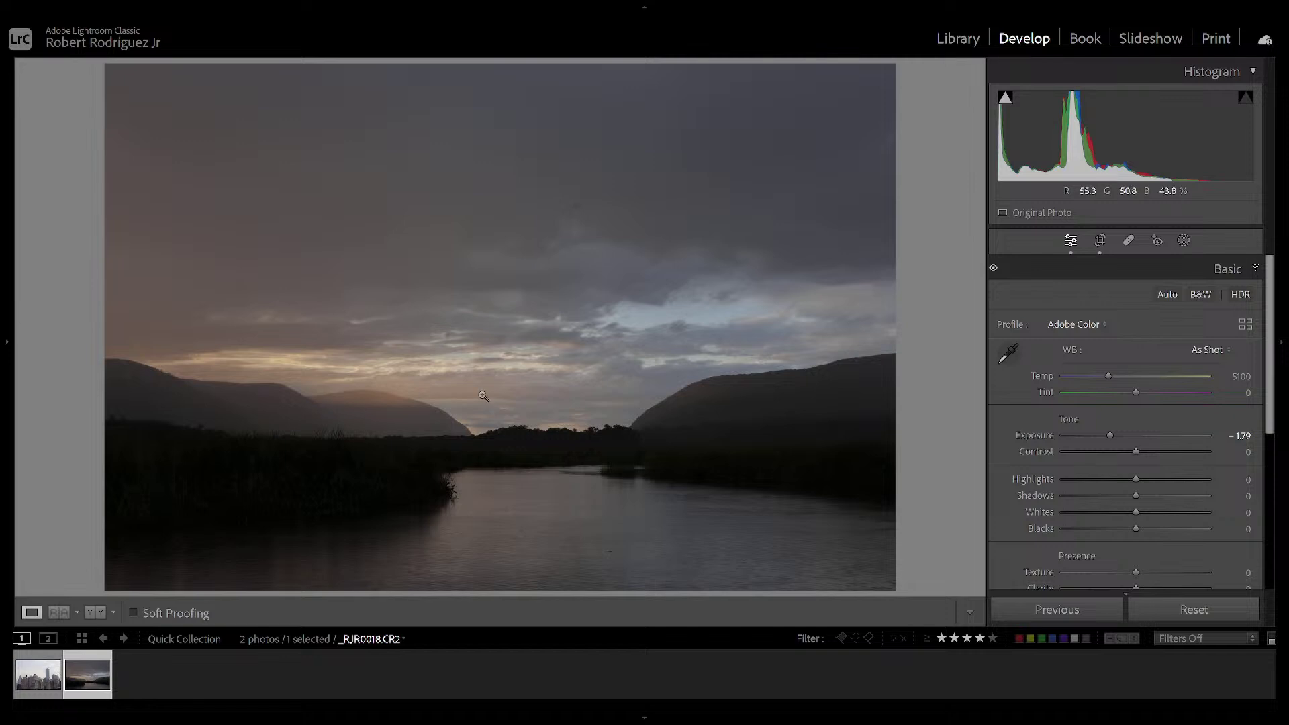
pyautogui.doubleClick(1041, 436)
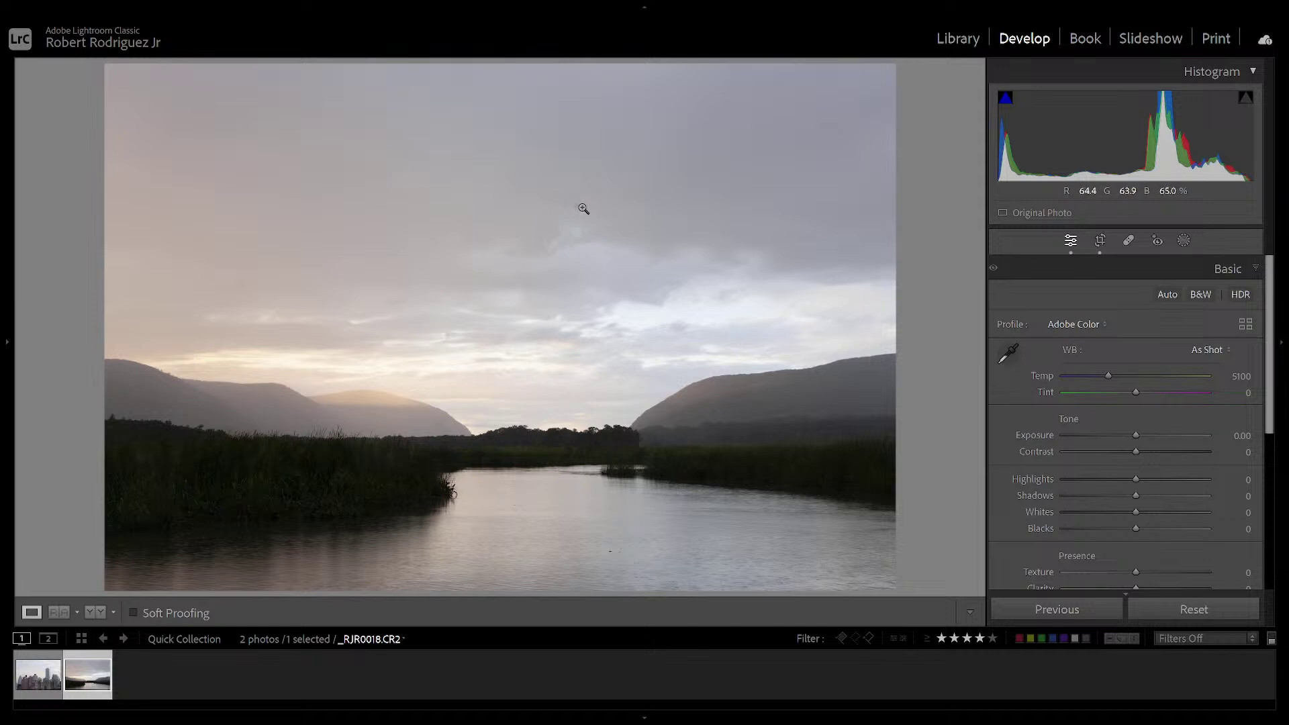
# Remove the dark dust spot in the middle of the sky with the Heal brush at size 77
pyautogui.press('q')
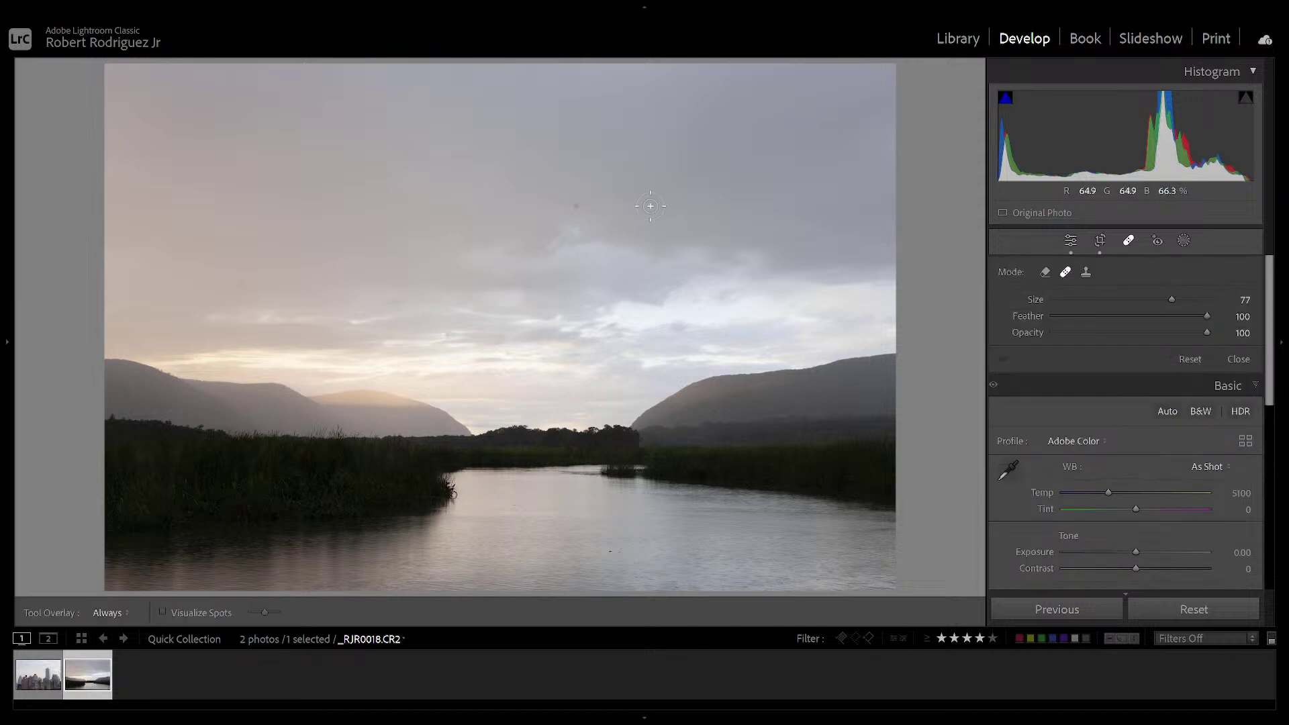
pyautogui.click(576, 206)
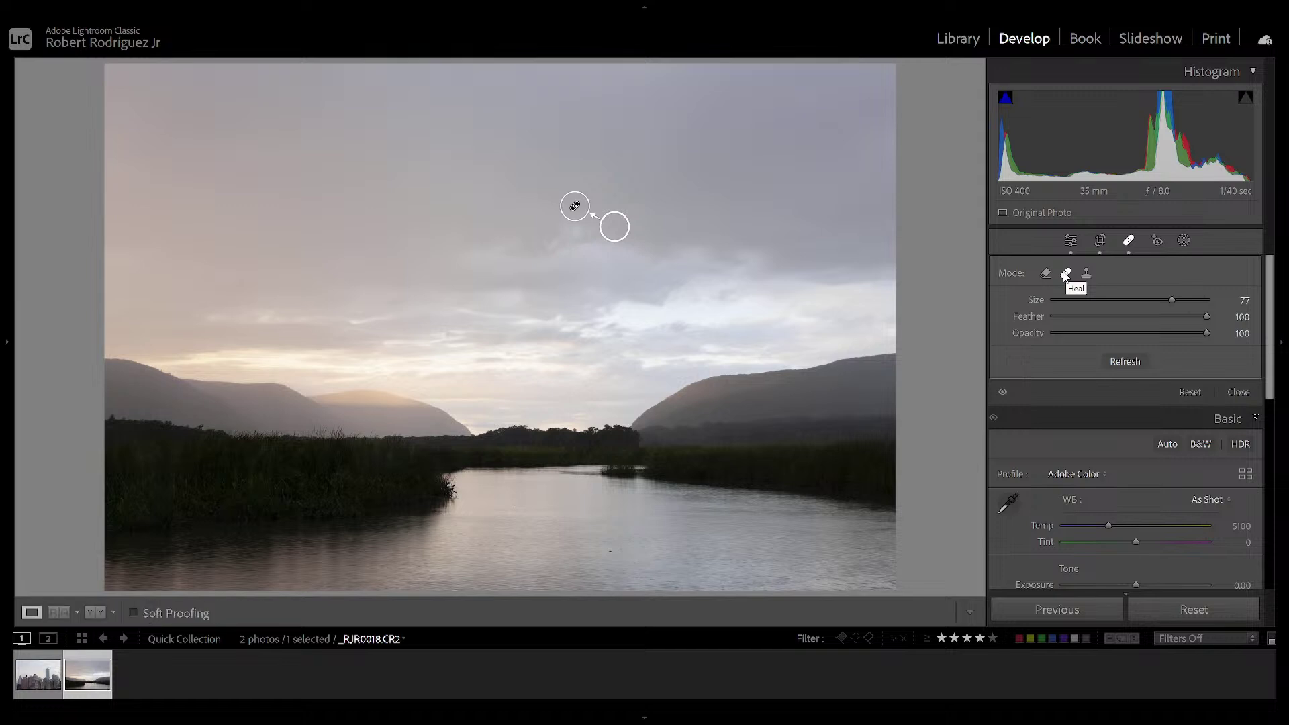
pyautogui.press('q')
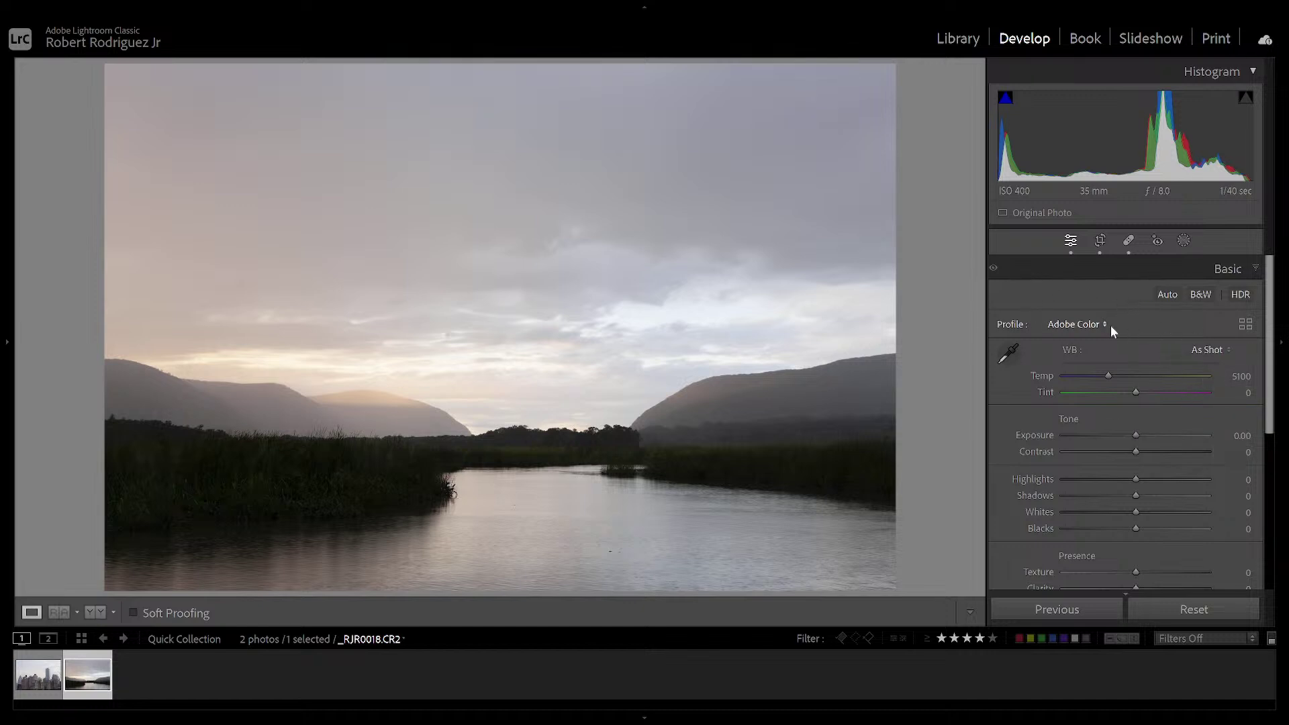
# Apply the Adobe Landscape profile and shrink the filmstrip slightly to enlarge the photo
pyautogui.click(1088, 327)
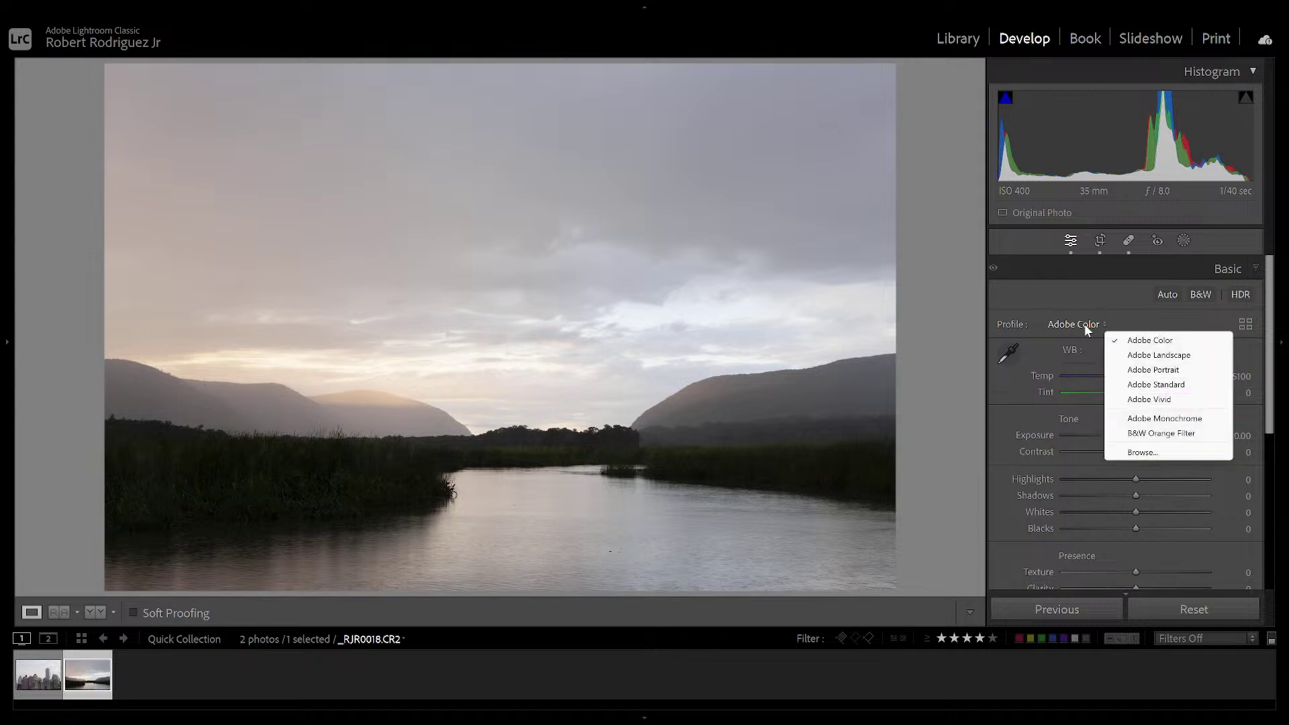
pyautogui.click(1135, 355)
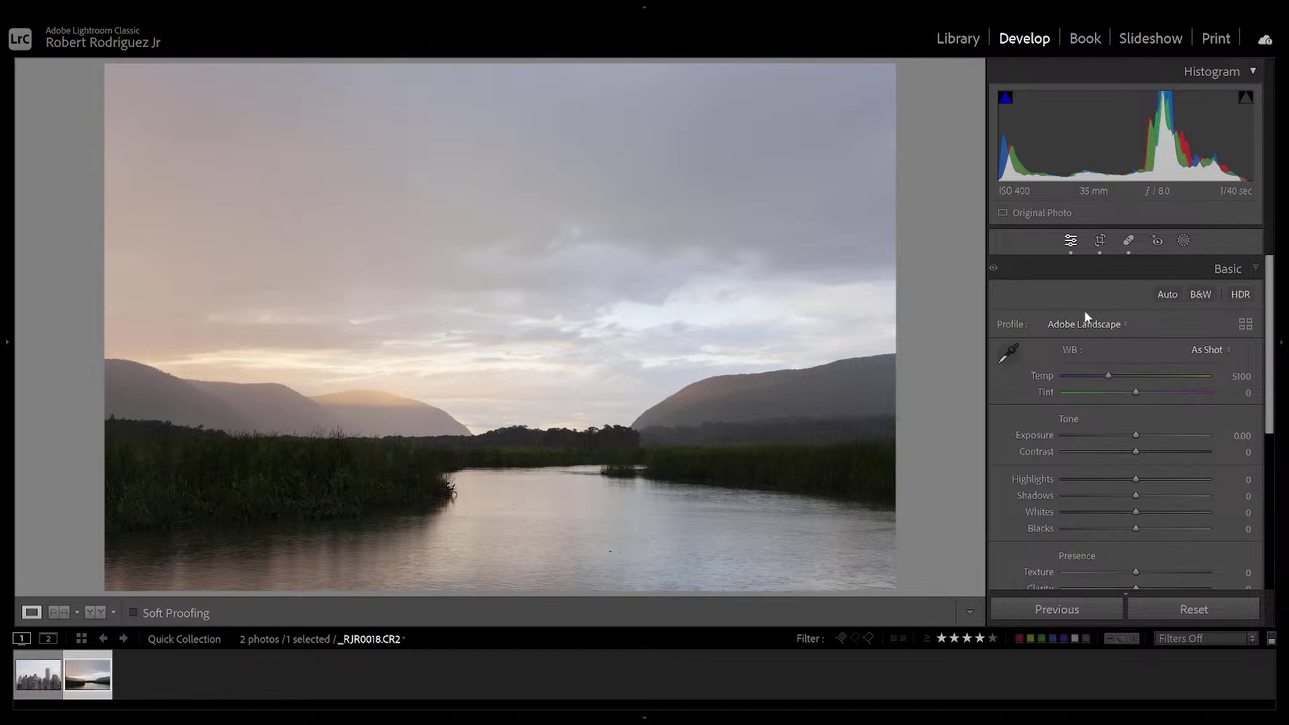
pyautogui.click(1098, 325)
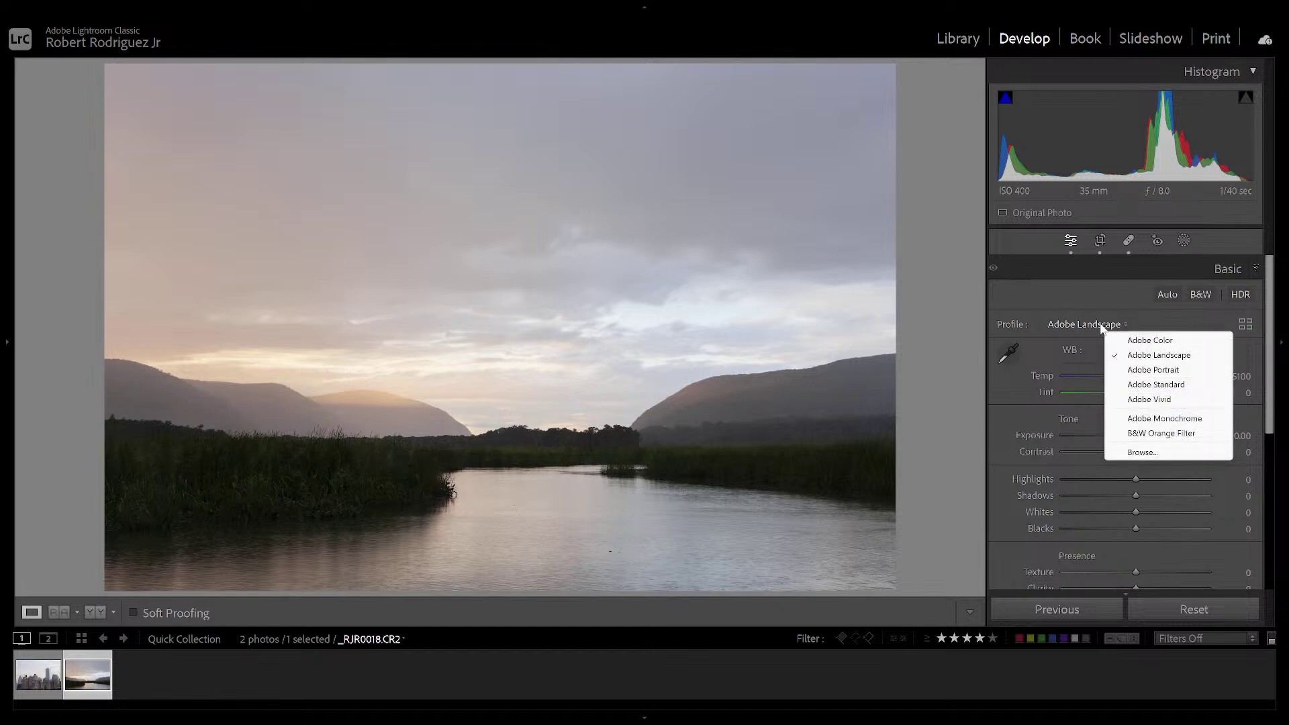
pyautogui.click(1160, 355)
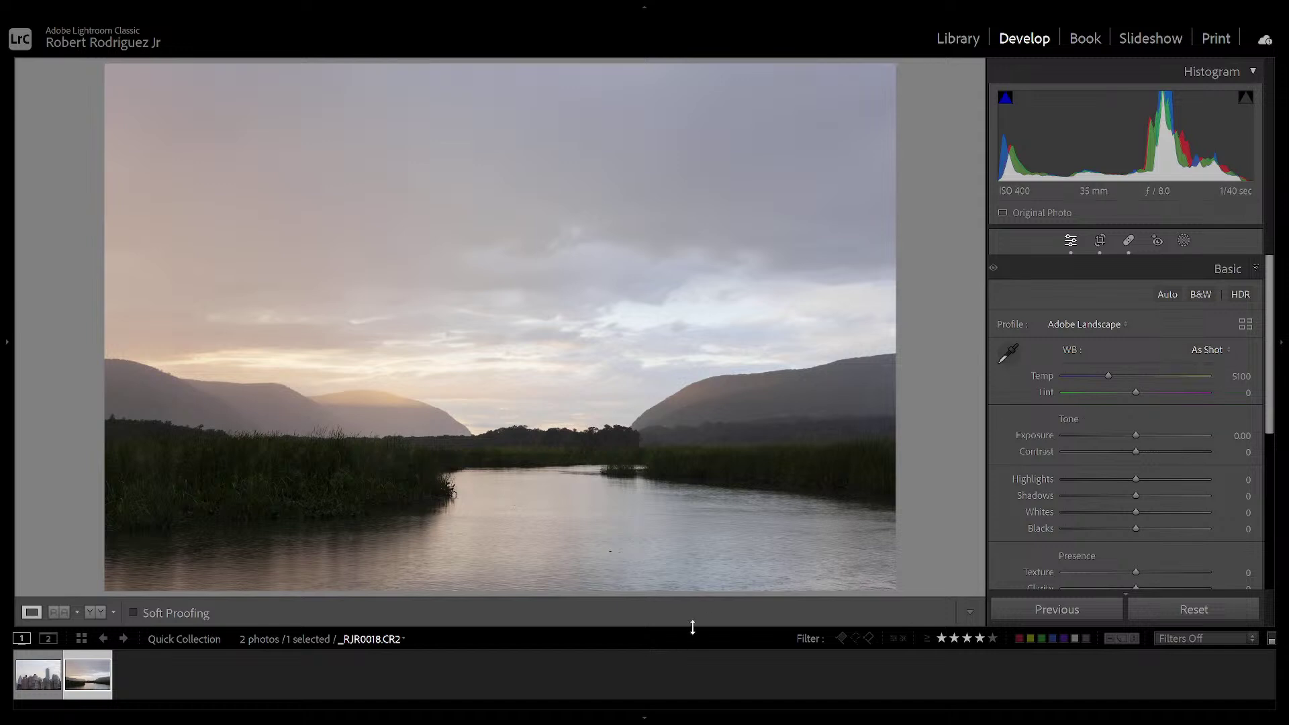
pyautogui.moveTo(692, 627); pyautogui.dragTo(694, 644)
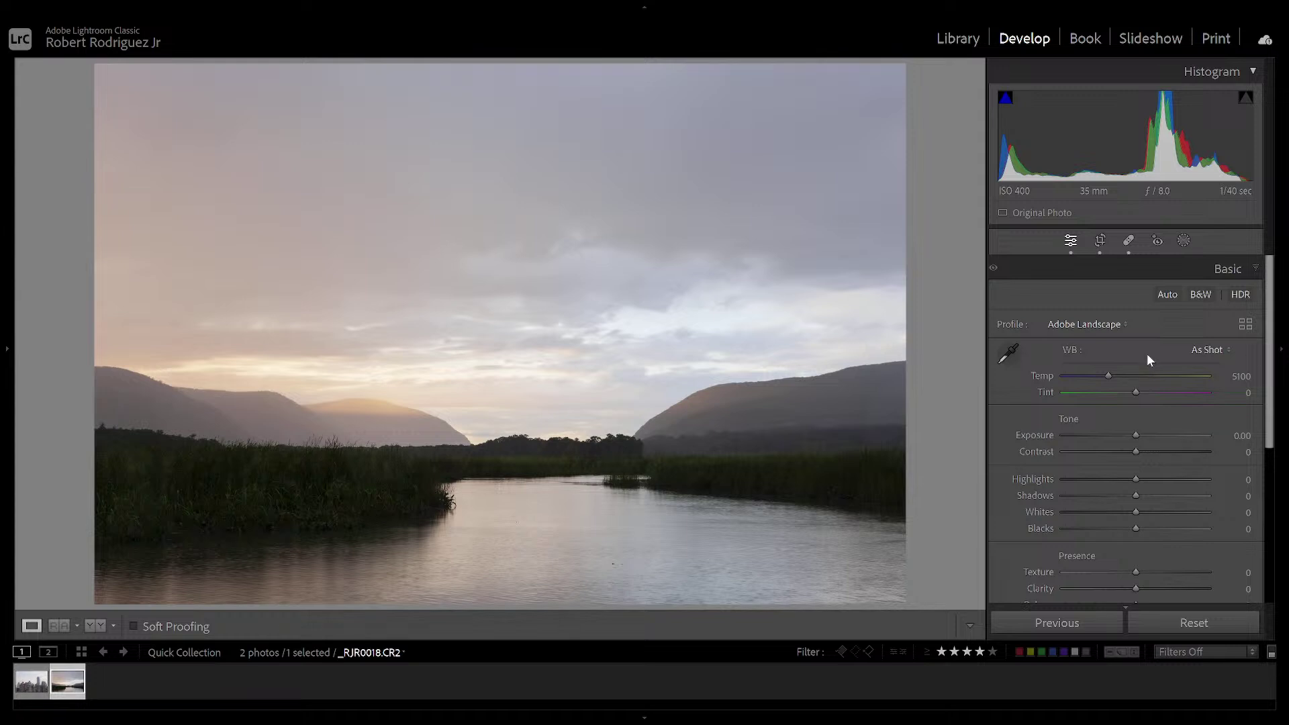
pyautogui.click(1120, 325)
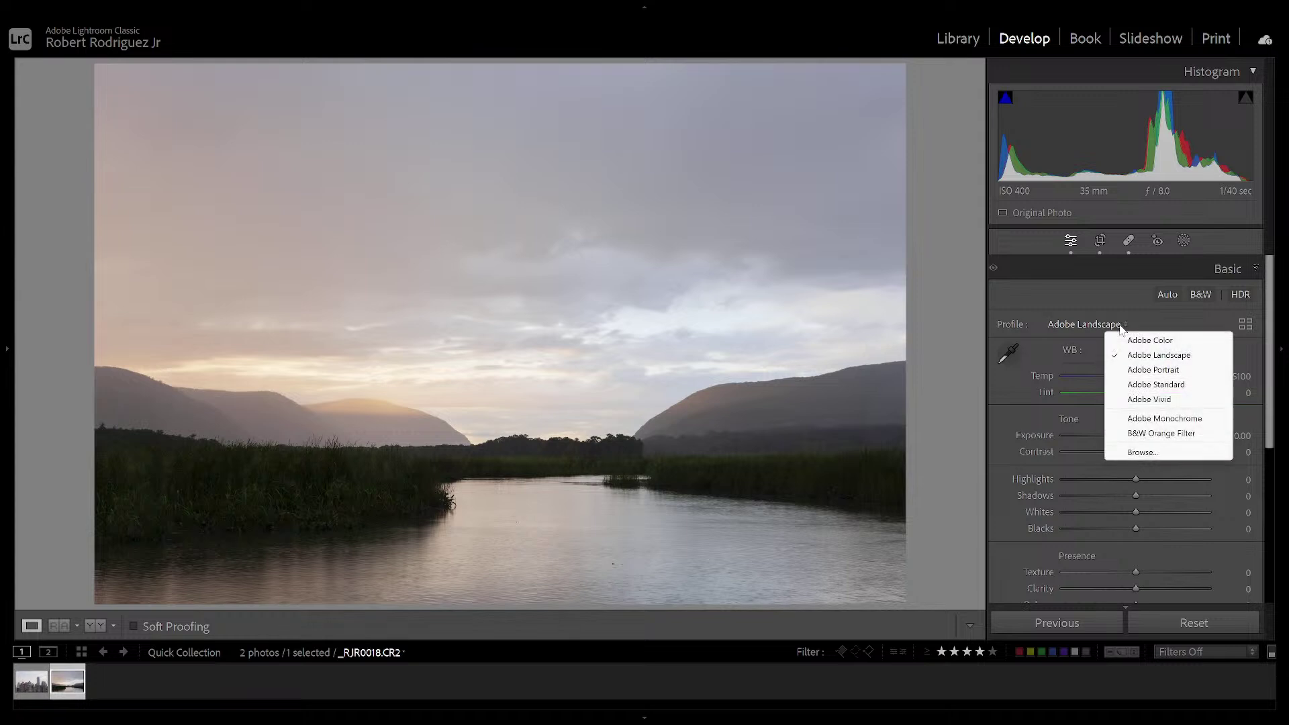
pyautogui.click(1181, 355)
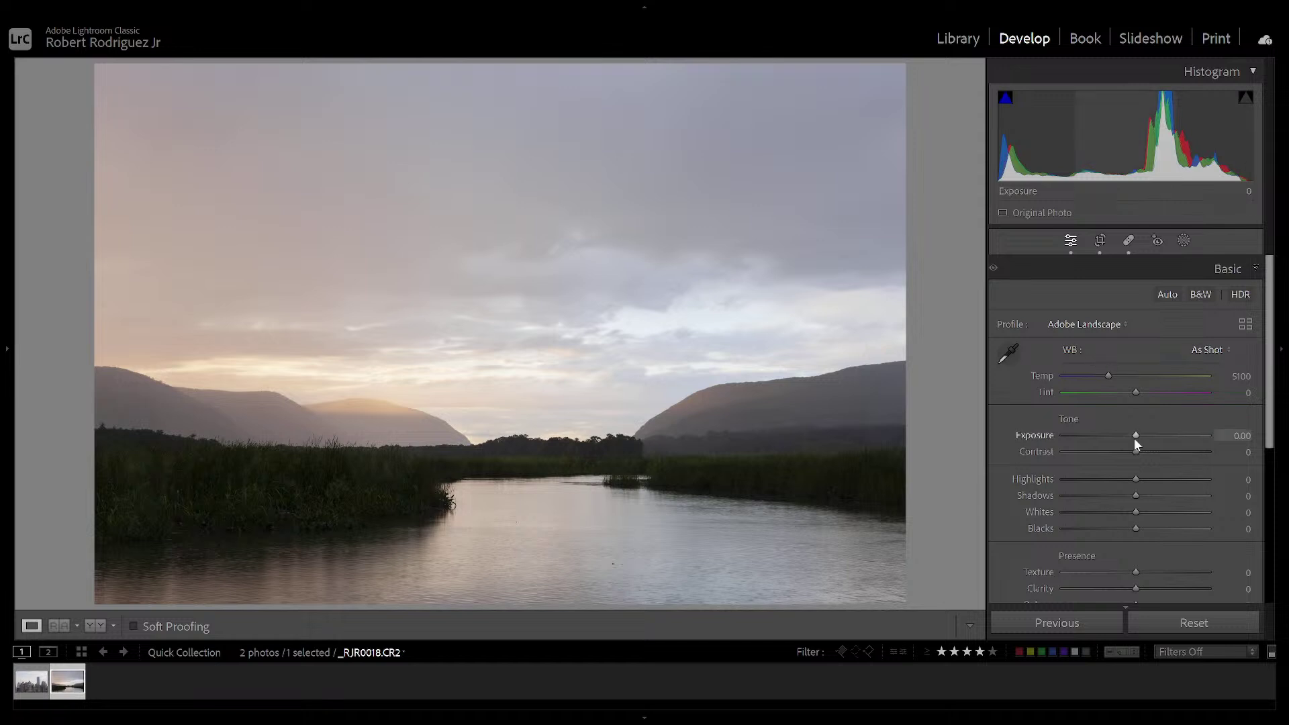
# Set the photo's tone to Exposure -0.61, Highlights -33, Whites +41, Blacks -5 and Shadows +21
pyautogui.moveTo(1134, 435); pyautogui.dragTo(1126, 428)
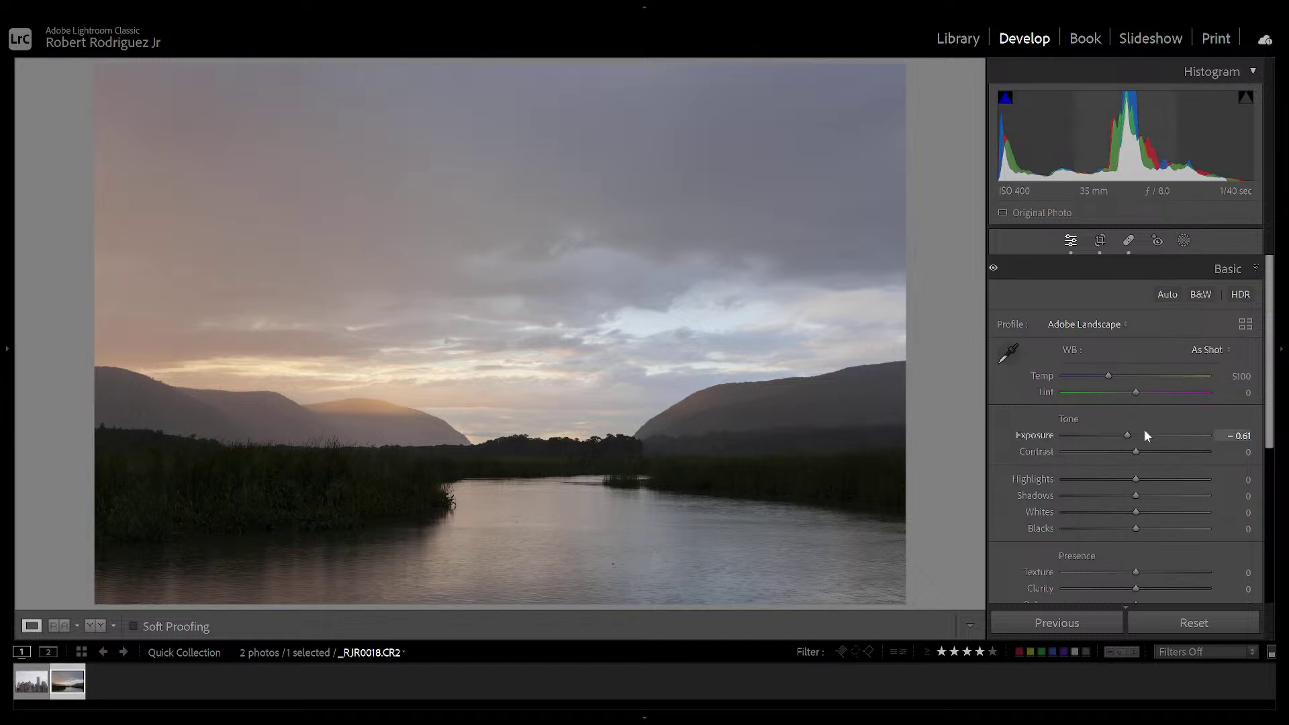
pyautogui.moveTo(1135, 481); pyautogui.dragTo(1110, 487)
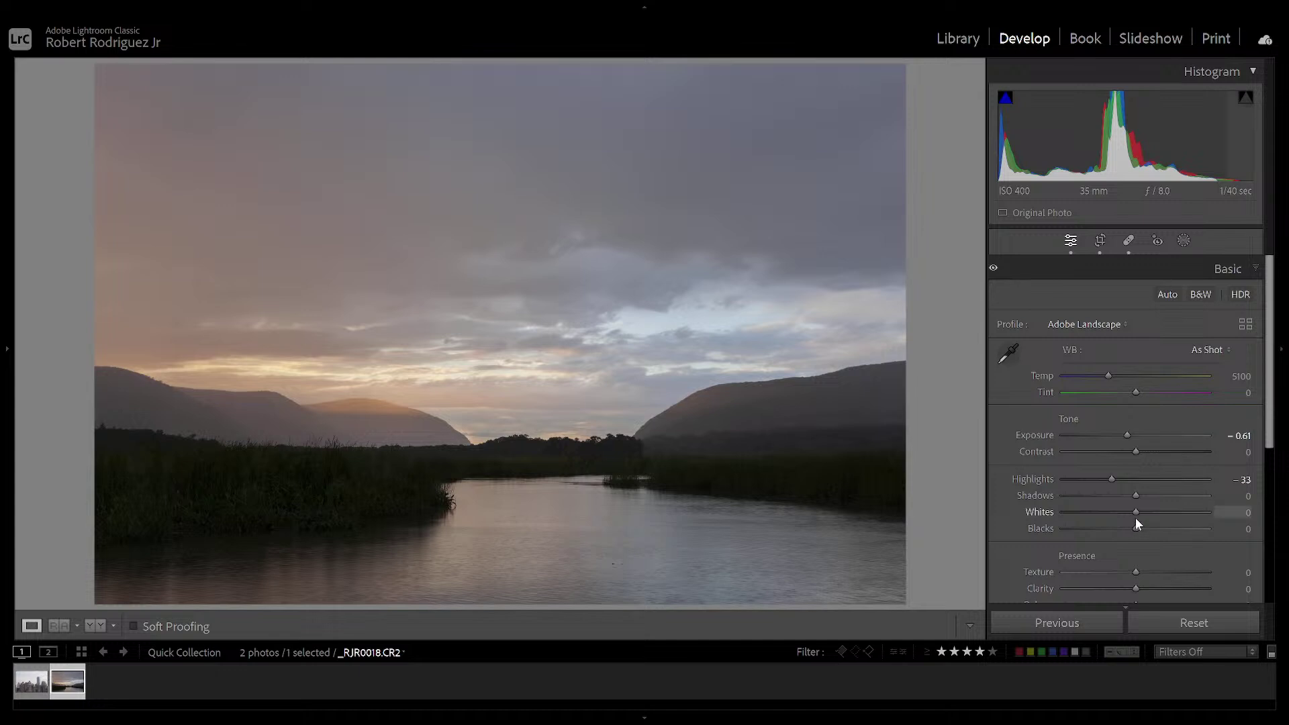
pyautogui.moveTo(1134, 512); pyautogui.dragTo(1165, 511)
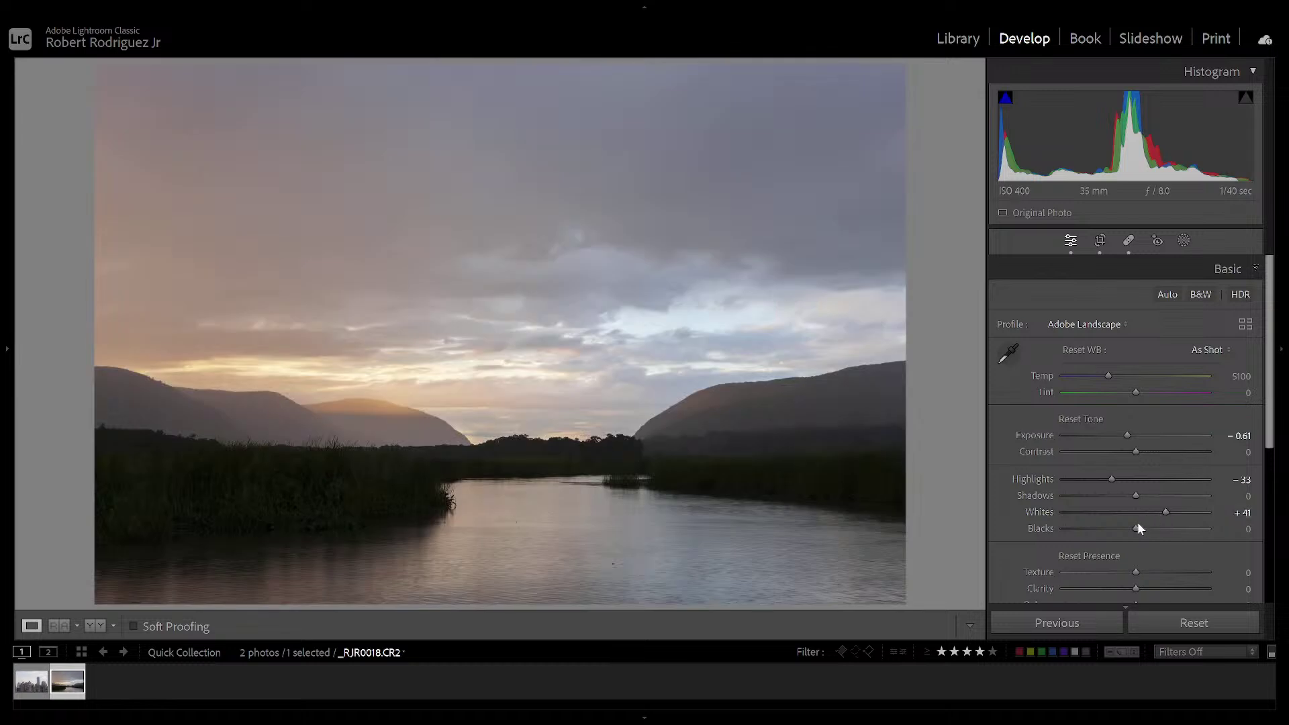
pyautogui.moveTo(1137, 527)
pyautogui.mouseDown()
pyautogui.moveTo(1120, 531)
pyautogui.moveTo(1134, 530)
pyautogui.mouseUp()
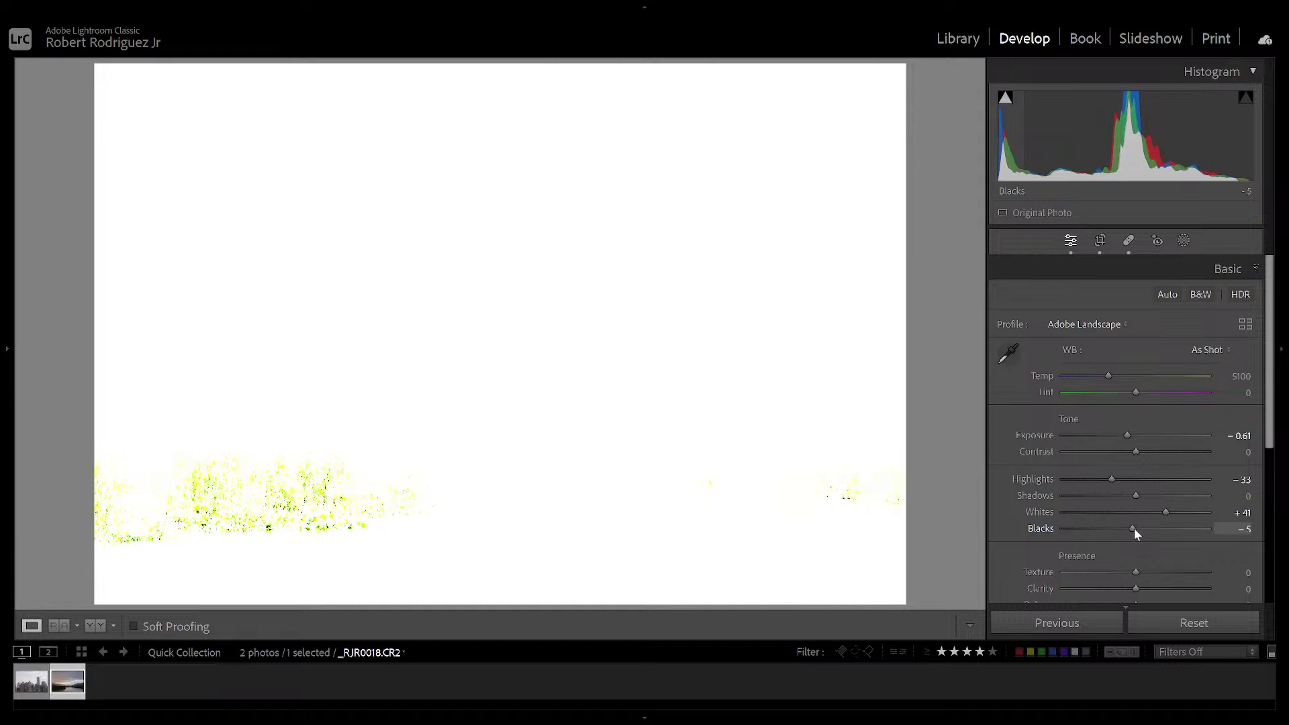
pyautogui.moveTo(1134, 529); pyautogui.dragTo(1134, 528)
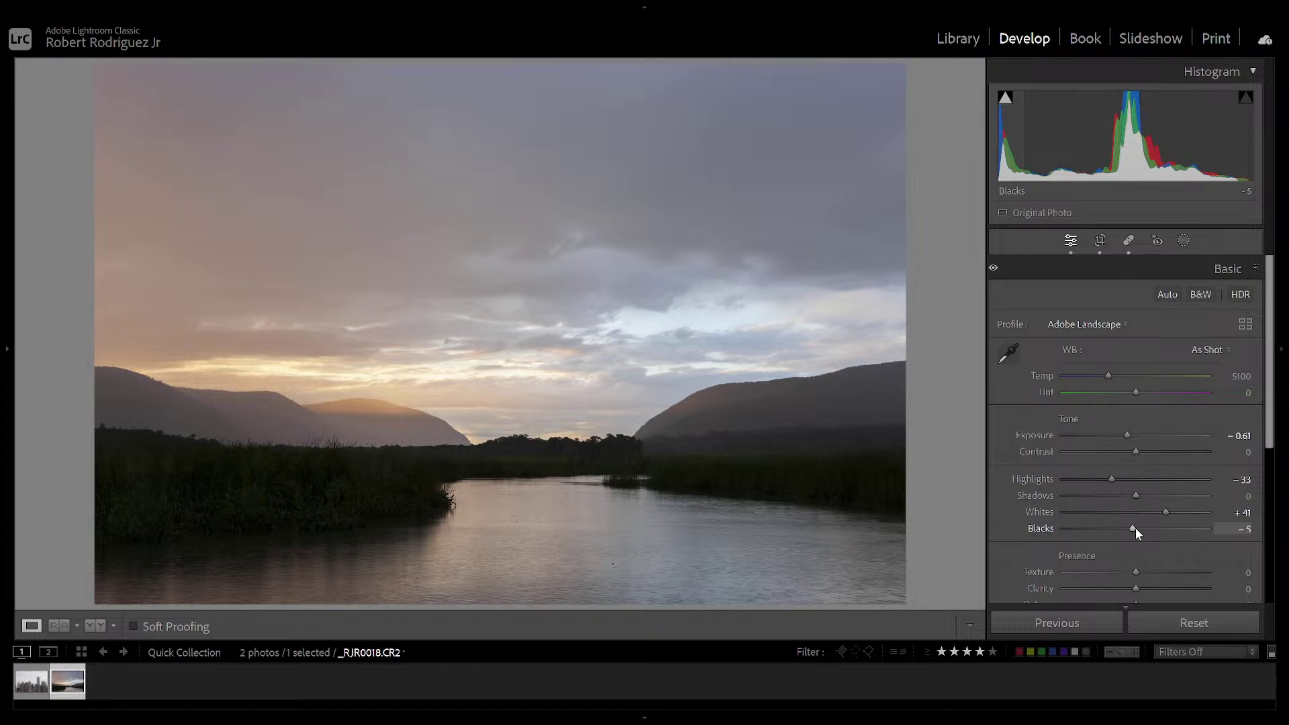
pyautogui.moveTo(1137, 495); pyautogui.dragTo(1151, 491)
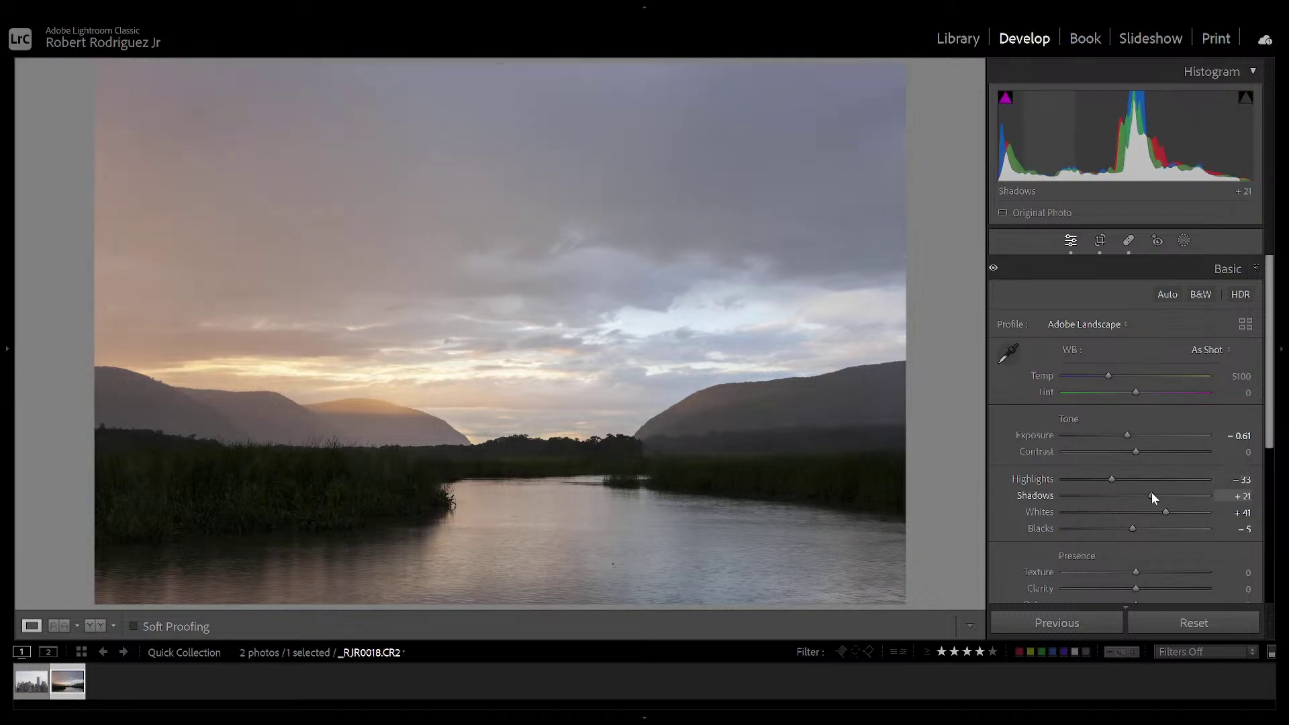
# Warm the white balance to a Temp of 5465 and set Dehaze to +8
pyautogui.scroll(-1, 1134, 494)
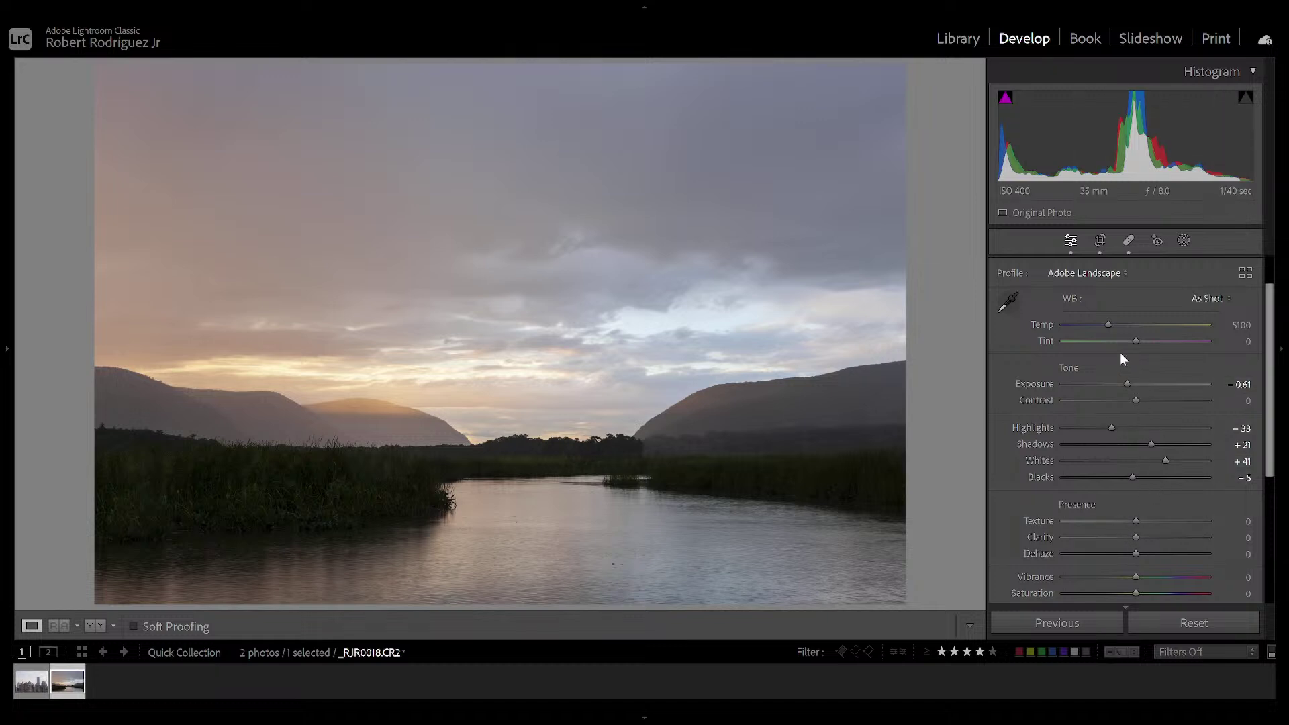
pyautogui.moveTo(1106, 324); pyautogui.dragTo(1111, 321)
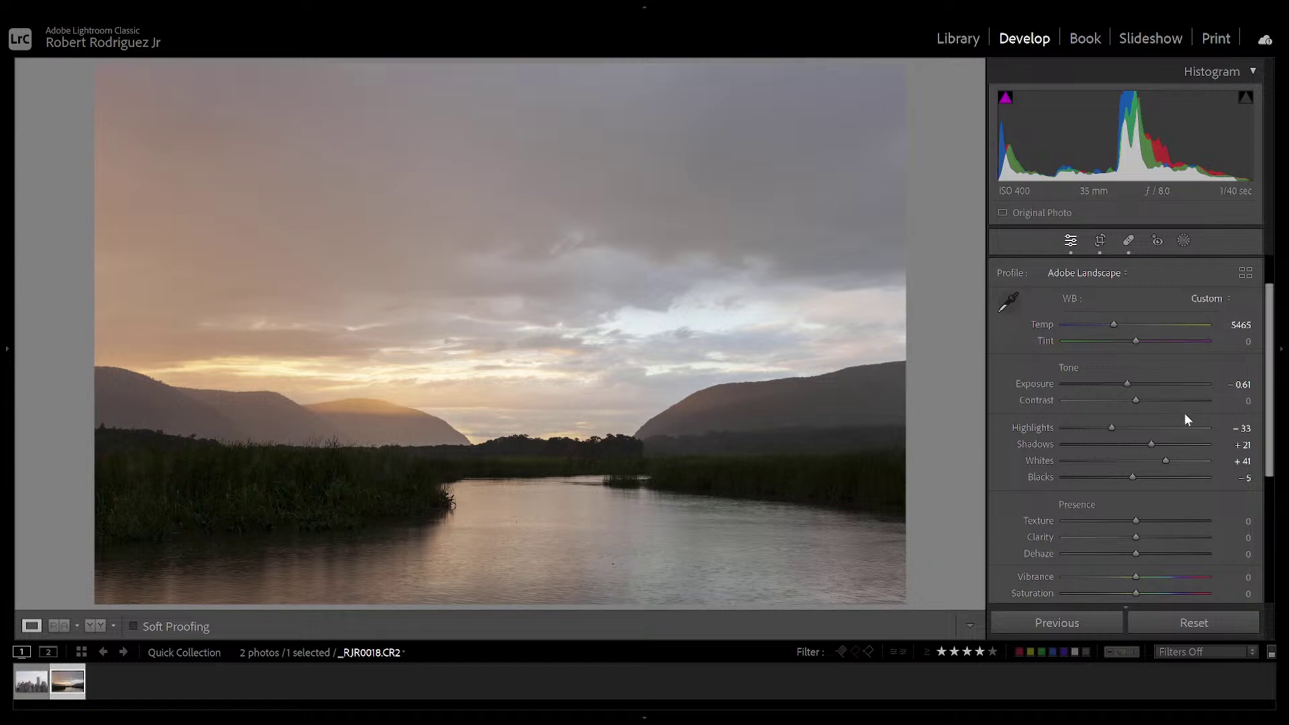
pyautogui.scroll(-2, 1184, 419)
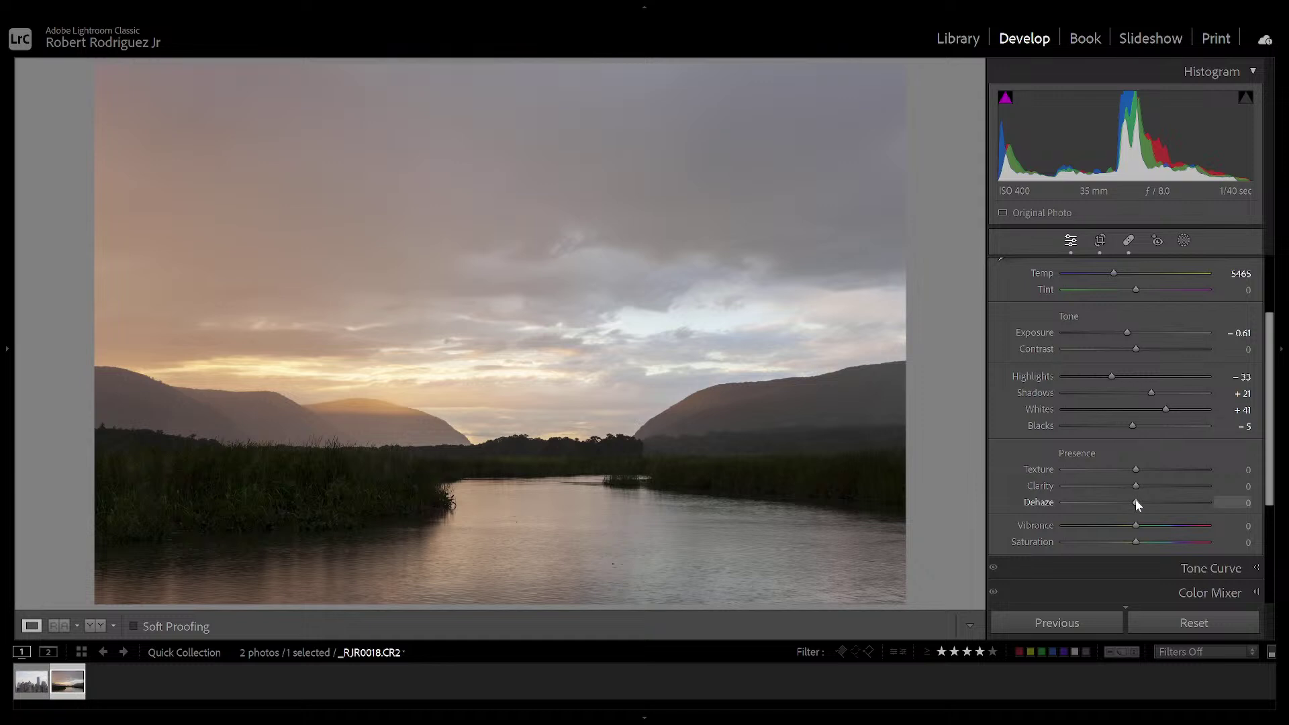
pyautogui.moveTo(1134, 503); pyautogui.dragTo(1141, 503)
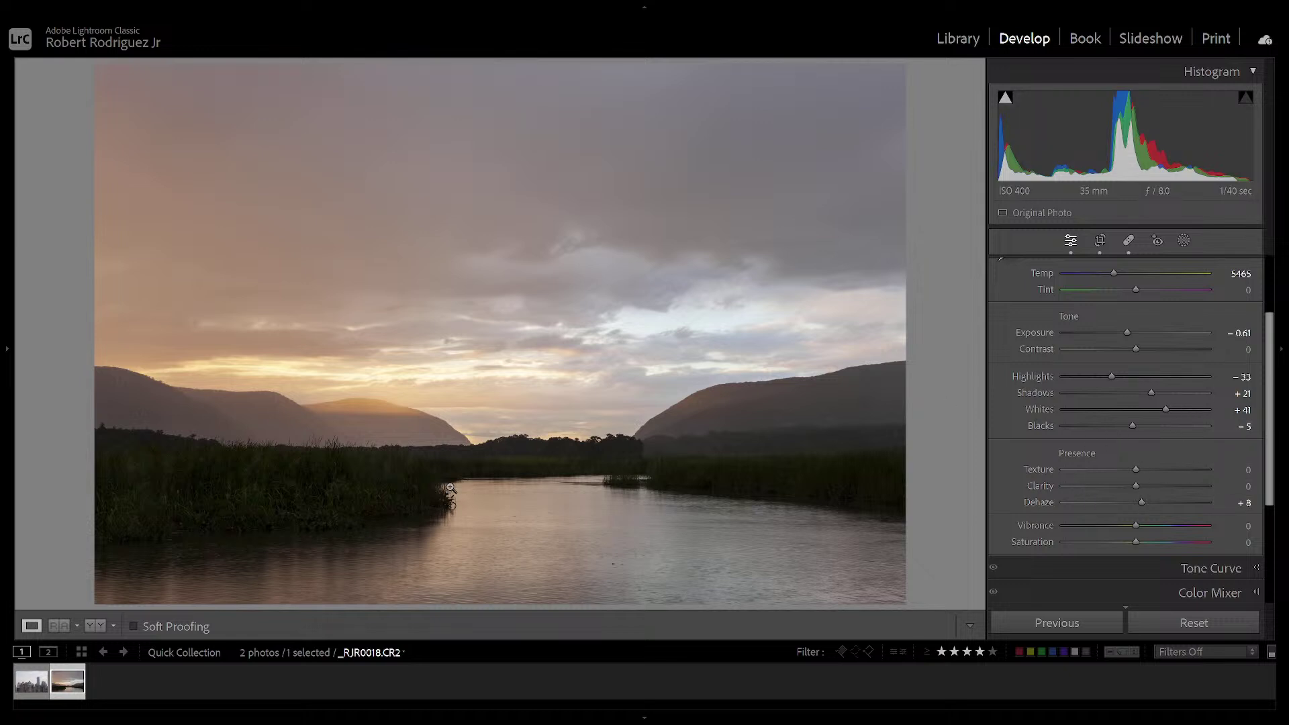
# Try Clarity at +27, compare it with +1 on the zoomed-in marsh grass, and reset it to 0
pyautogui.moveTo(1134, 485); pyautogui.dragTo(1155, 480)
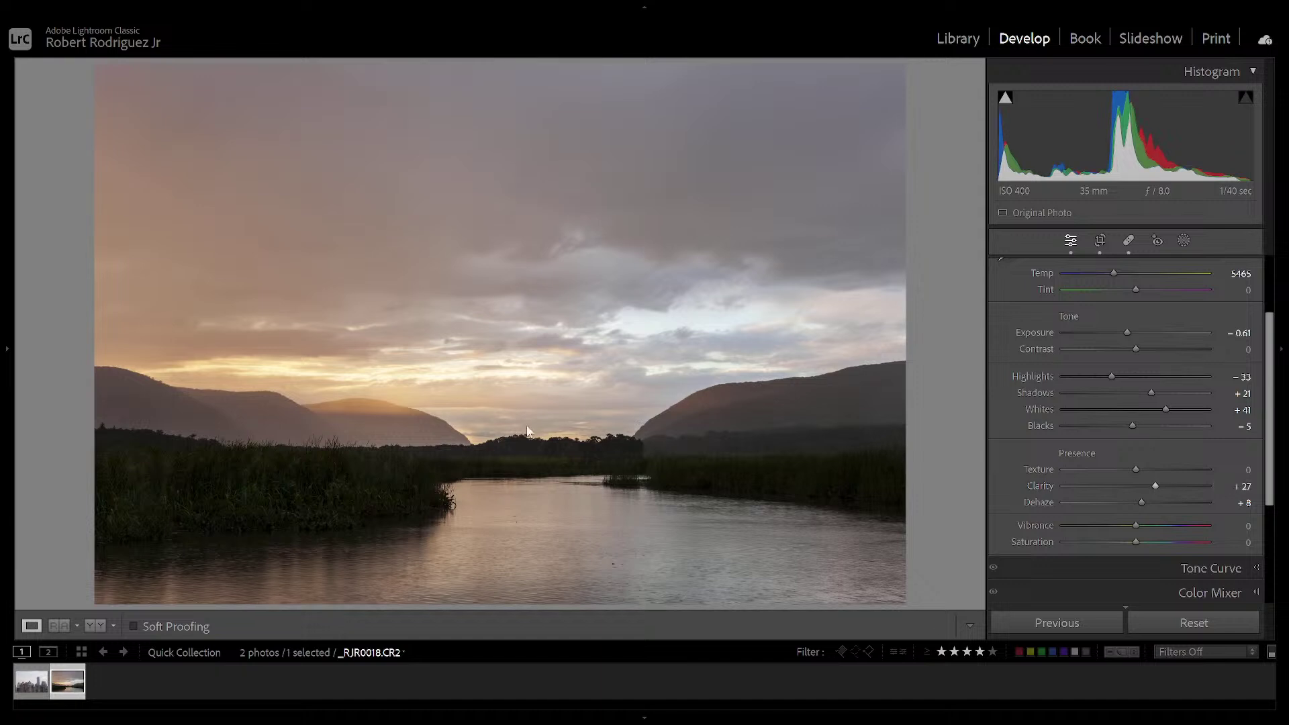
pyautogui.click(344, 496)
pyautogui.moveTo(389, 455); pyautogui.dragTo(557, 315)
pyautogui.moveTo(1153, 485)
pyautogui.mouseDown()
pyautogui.moveTo(1117, 486)
pyautogui.moveTo(1138, 487)
pyautogui.mouseUp()
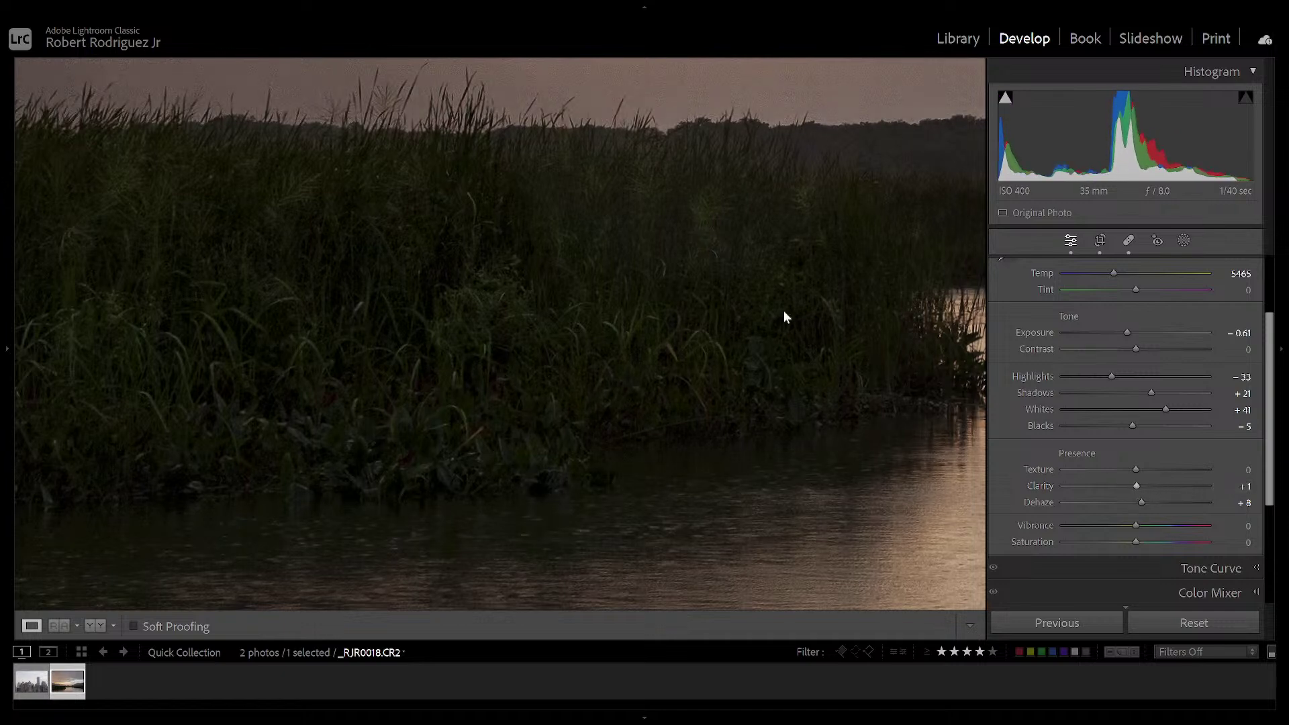
pyautogui.click(505, 302)
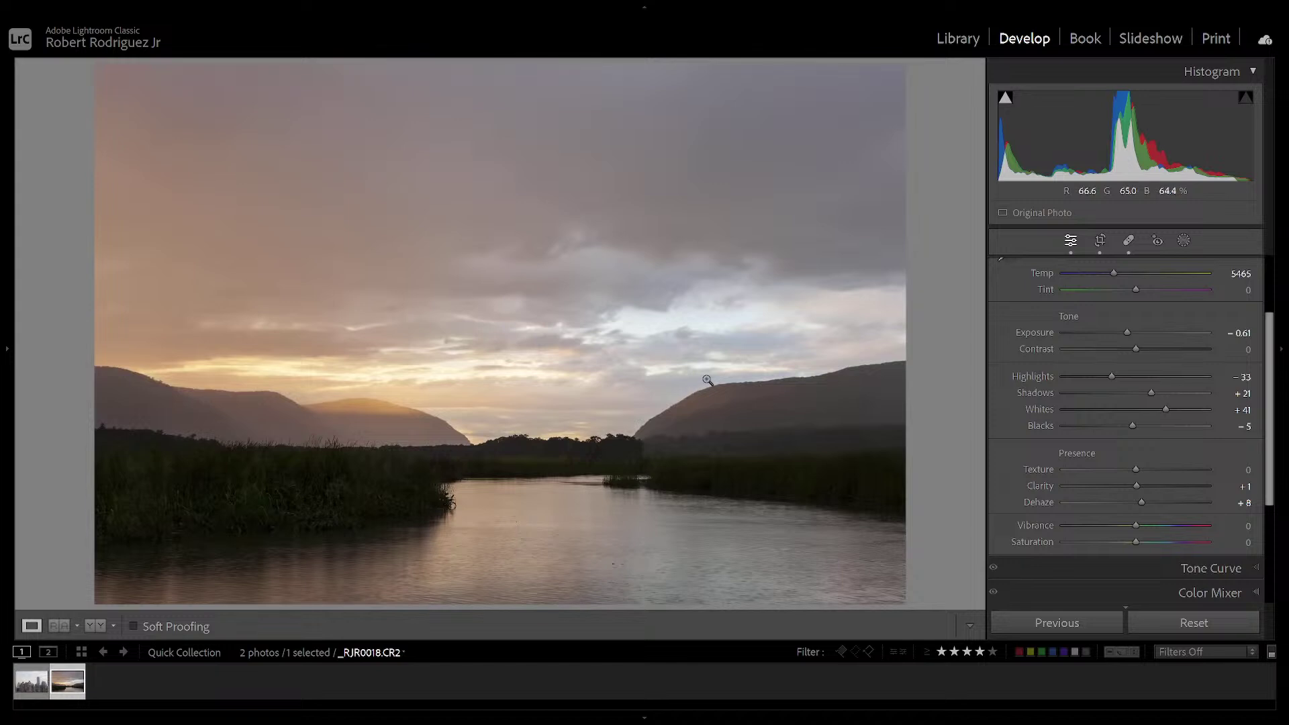
pyautogui.doubleClick(1048, 490)
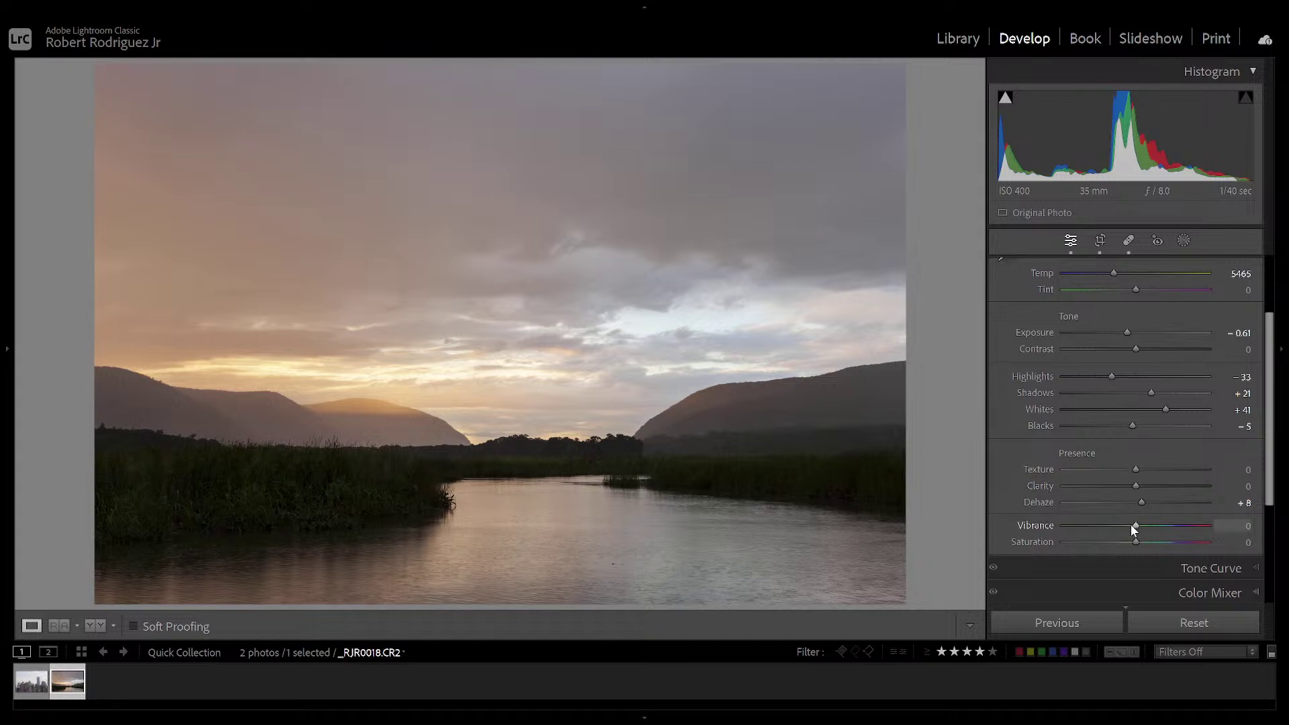
# Raise the photo's Vibrance to +24
pyautogui.moveTo(1134, 525); pyautogui.dragTo(1151, 525)
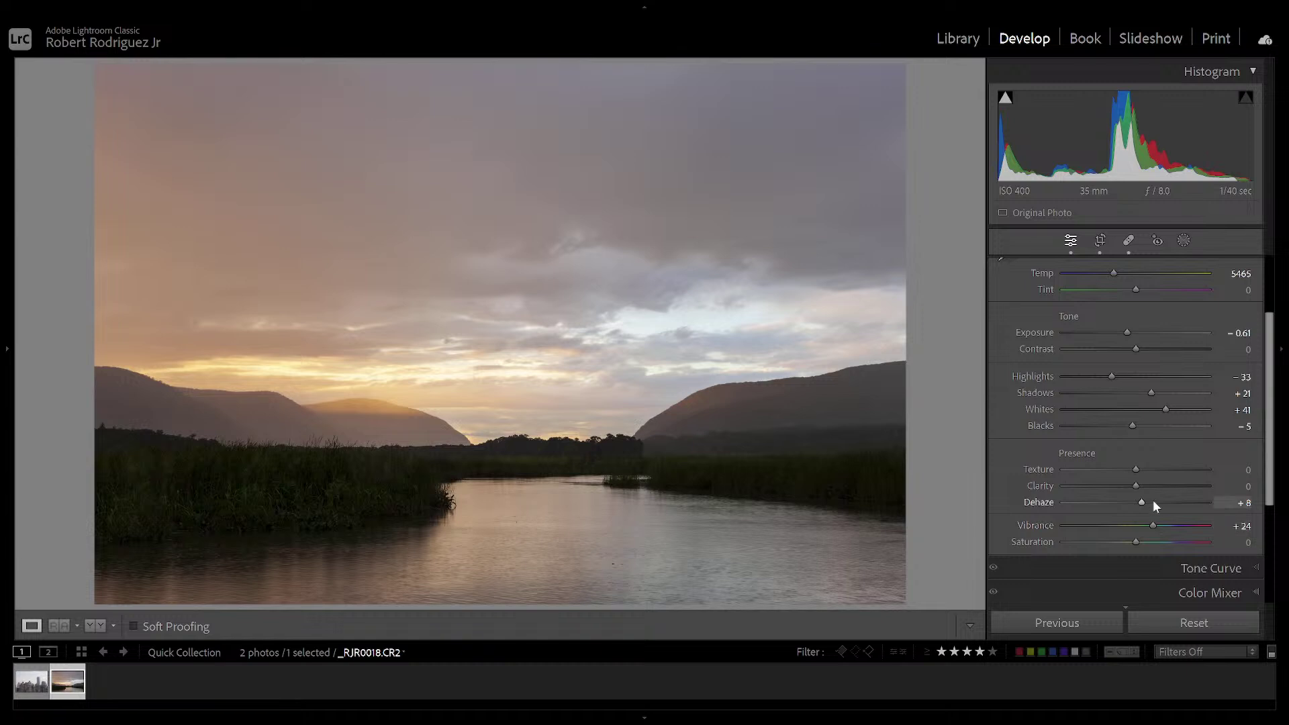
# Set the sharpening Amount to 52, checking it close up on the hills and marsh grass
pyautogui.scroll(-5, 1173, 464)
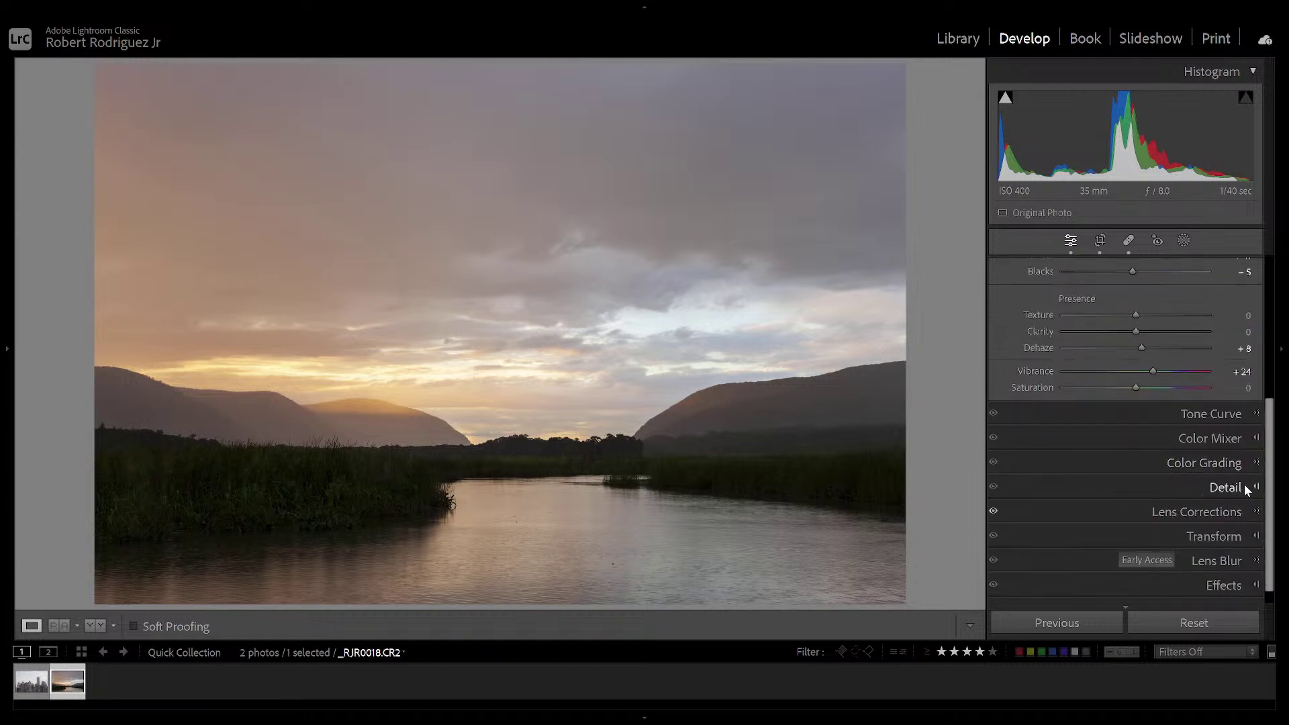
pyautogui.click(1258, 490)
pyautogui.scroll(-6, 1209, 410)
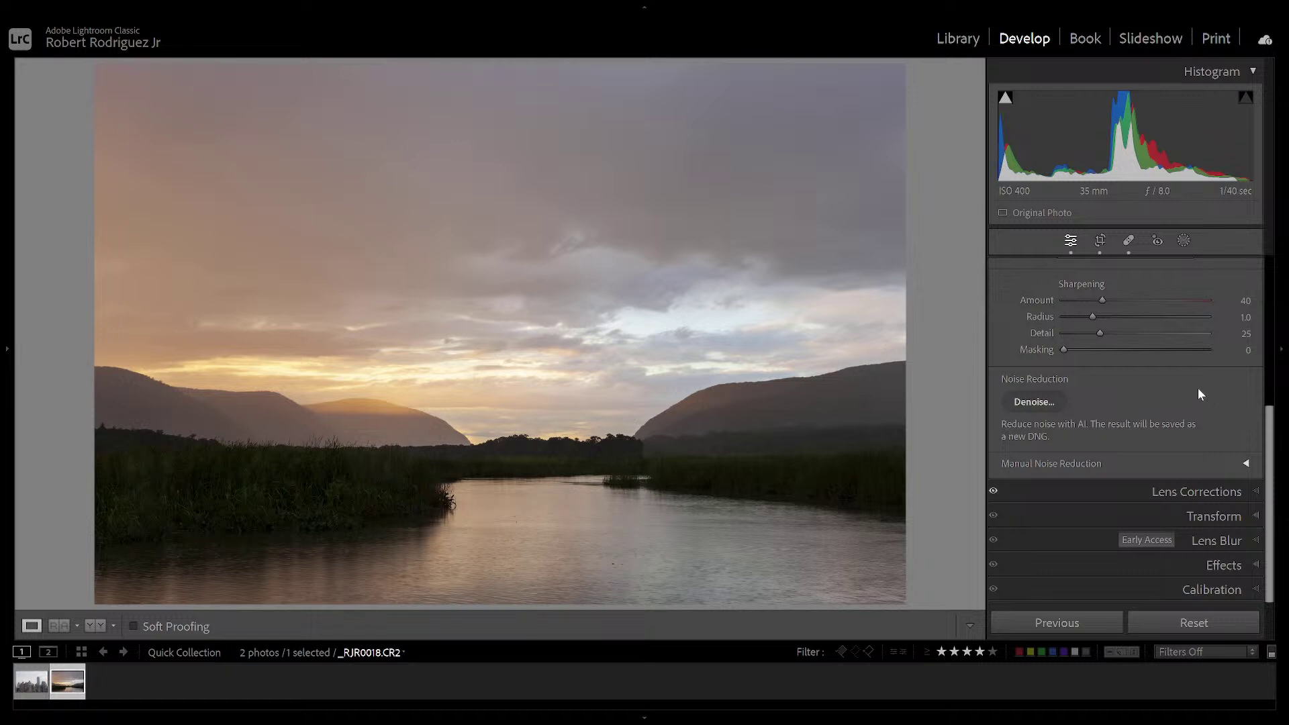
pyautogui.scroll(2, 1160, 372)
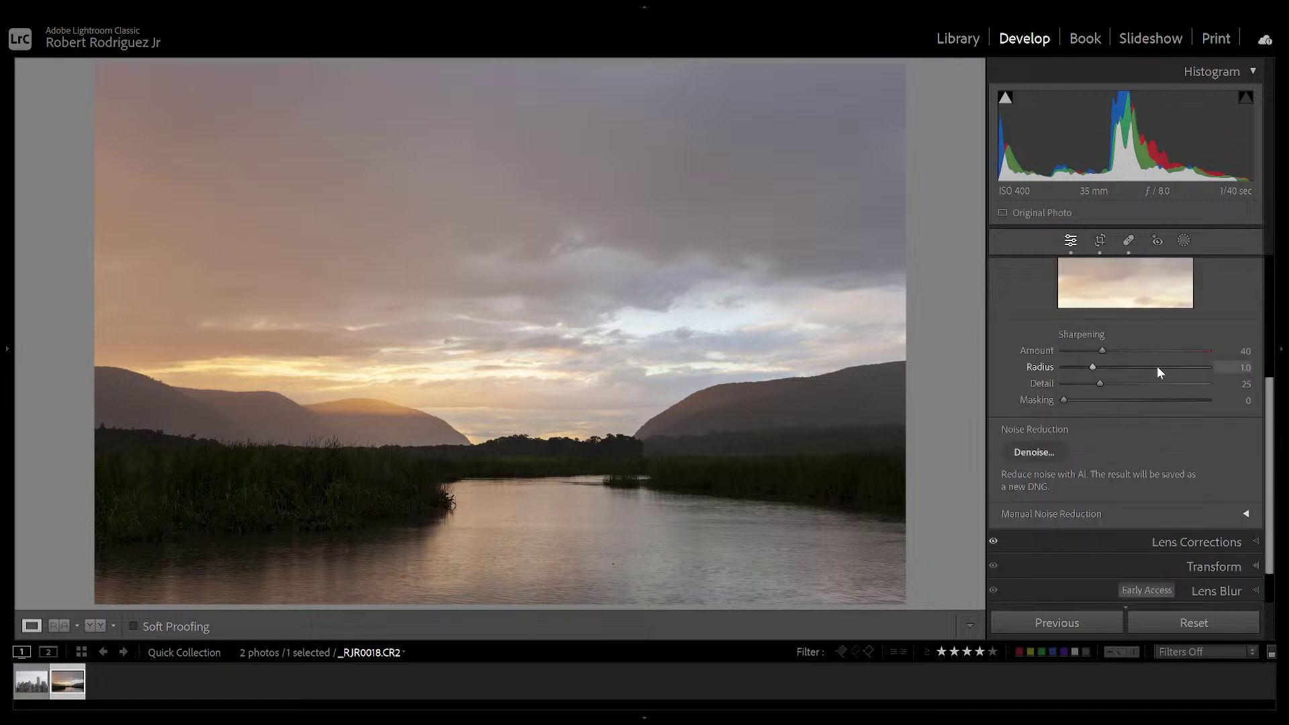
pyautogui.moveTo(1102, 350); pyautogui.dragTo(1118, 350)
pyautogui.click(374, 451)
pyautogui.moveTo(550, 452); pyautogui.dragTo(522, 459)
pyautogui.moveTo(1118, 348); pyautogui.dragTo(1113, 347)
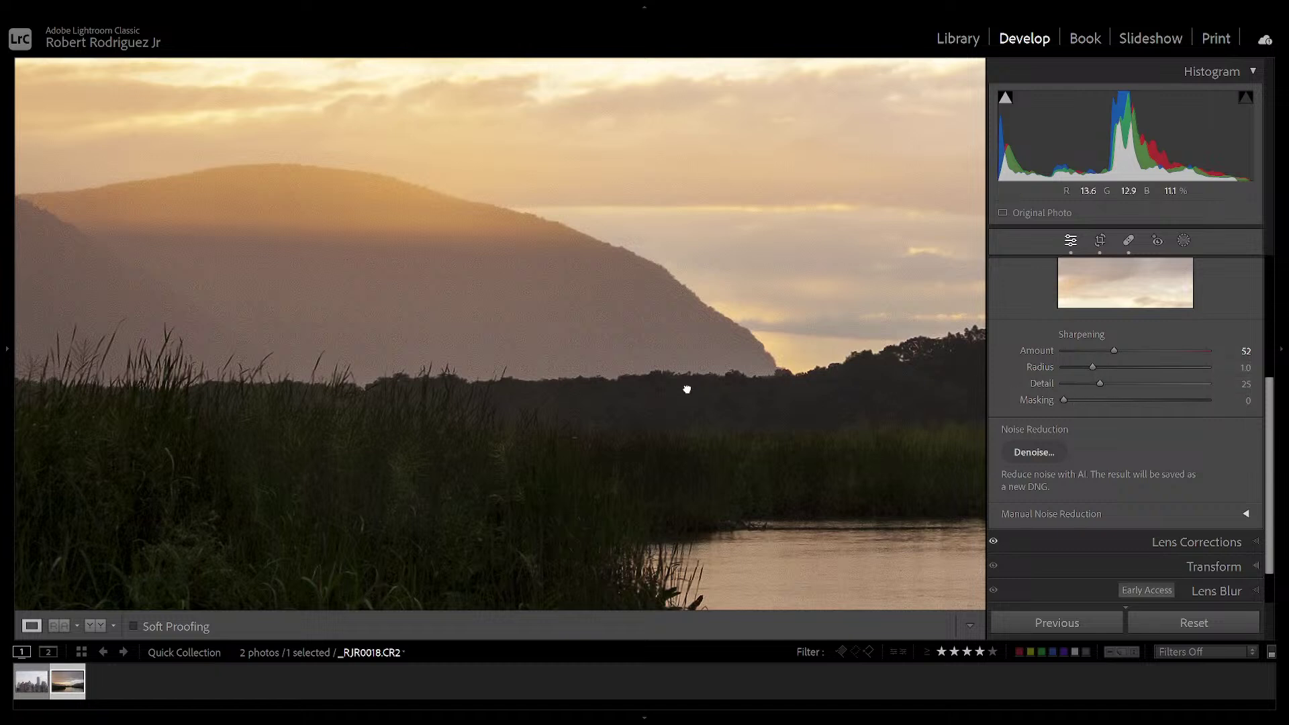
pyautogui.click(687, 388)
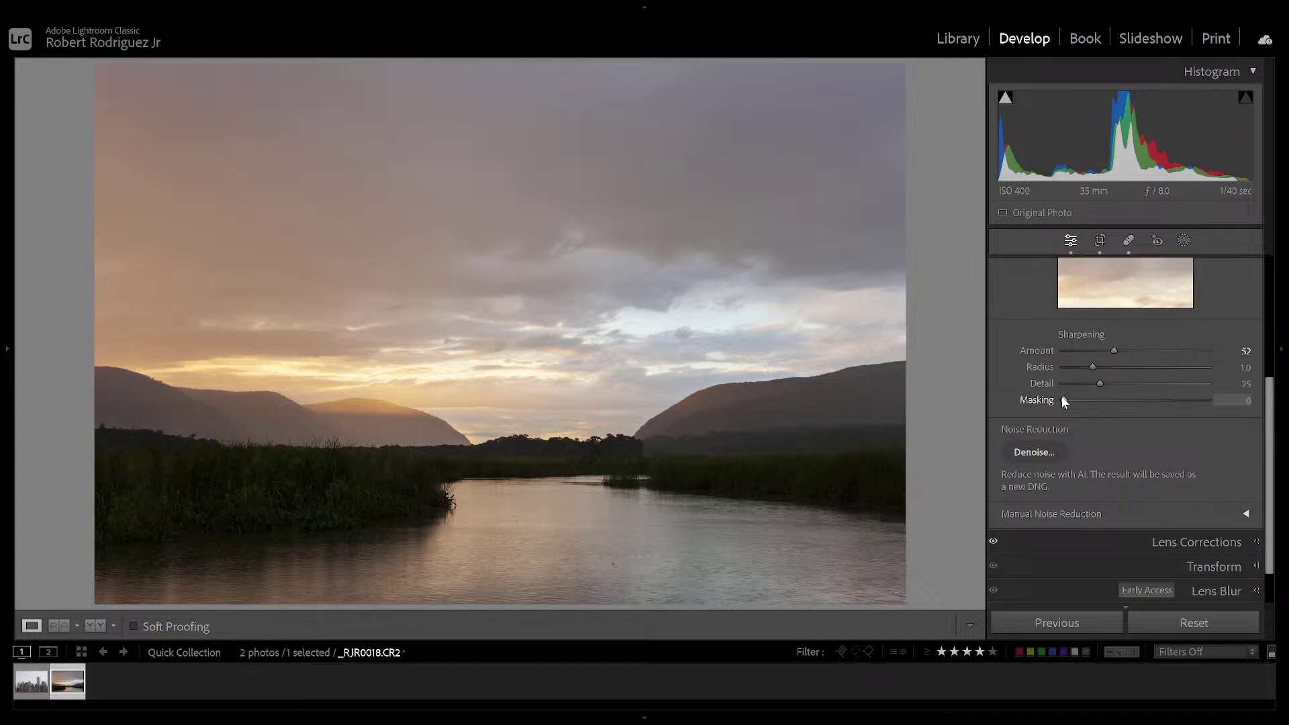
# Set the sharpening Masking to 24, checking the black-and-white mask preview of the edges
pyautogui.moveTo(1064, 397); pyautogui.dragTo(1098, 401)
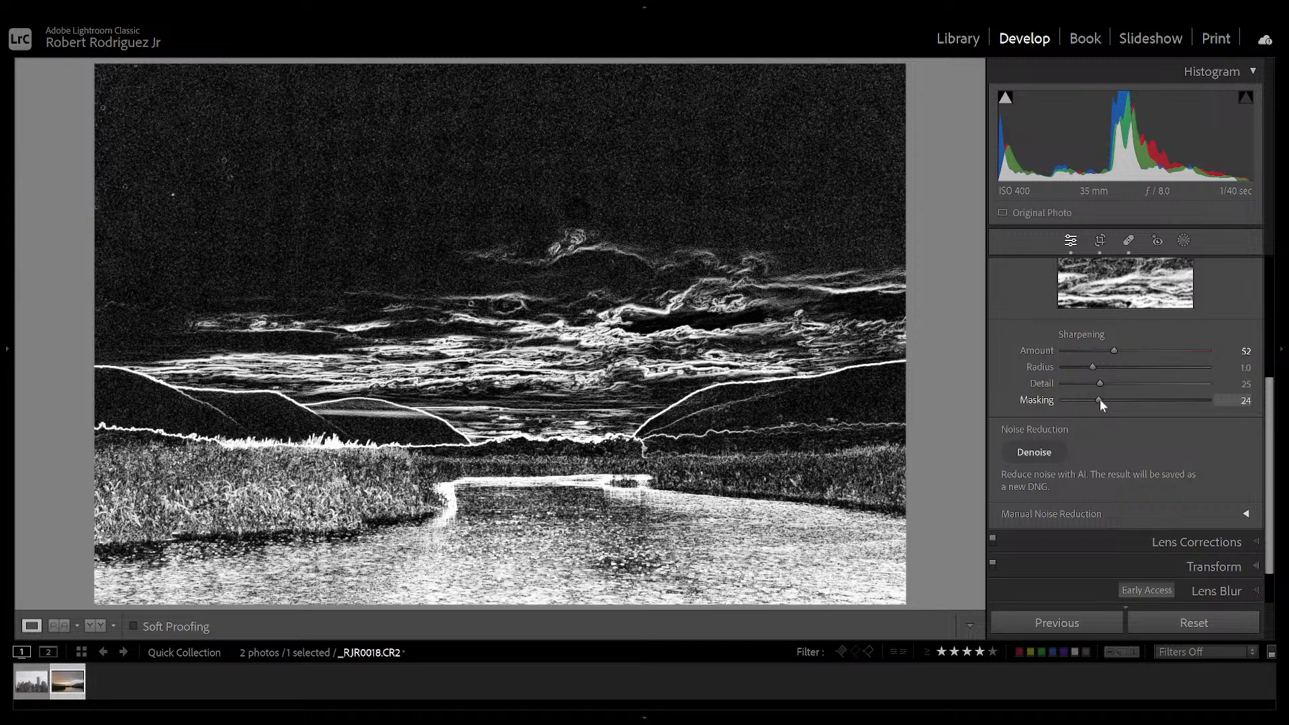
pyautogui.moveTo(1100, 400); pyautogui.dragTo(1100, 400)
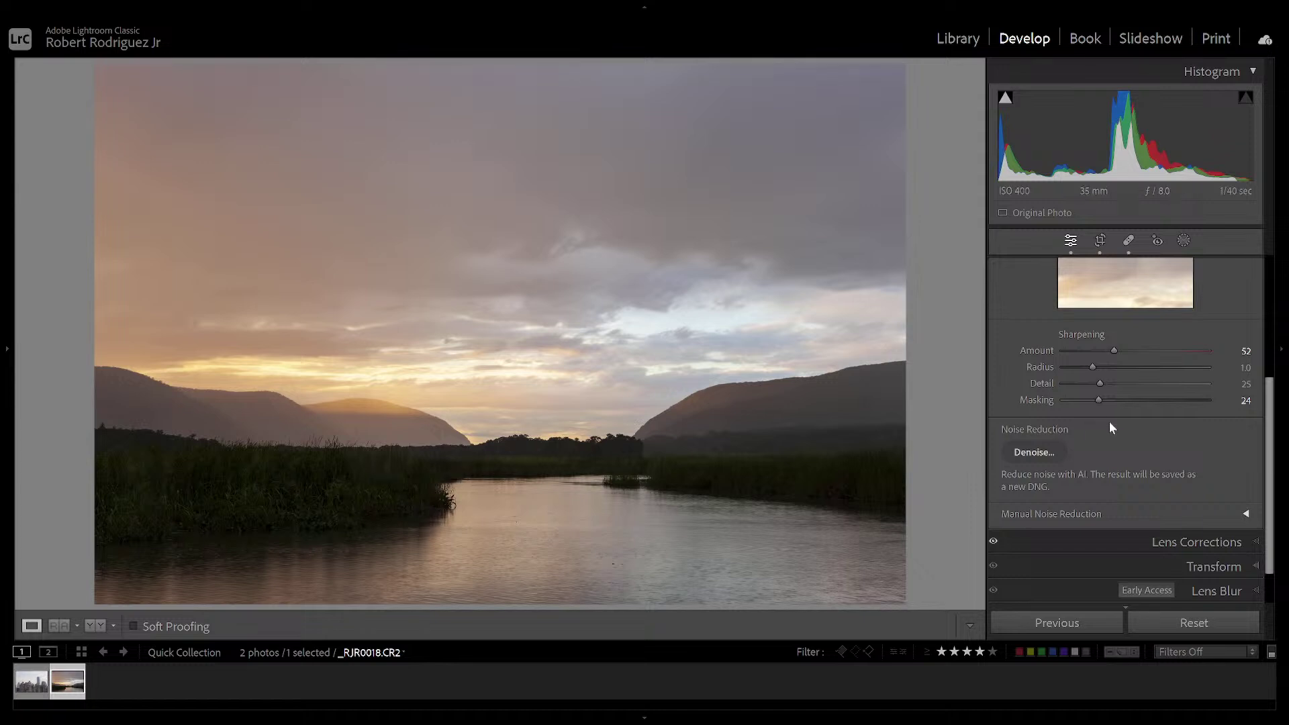
pyautogui.press('alt')
pyautogui.moveTo(1100, 398); pyautogui.dragTo(1098, 400)
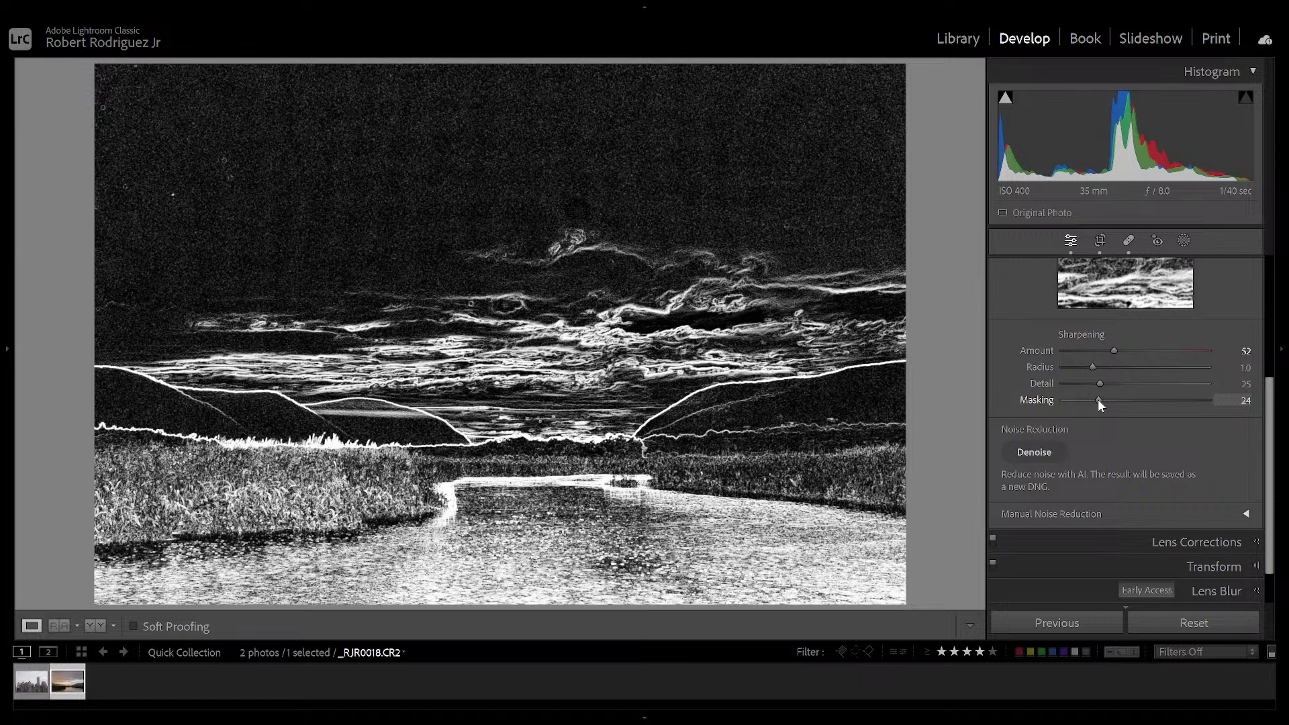
pyautogui.moveTo(1098, 400); pyautogui.dragTo(1097, 401)
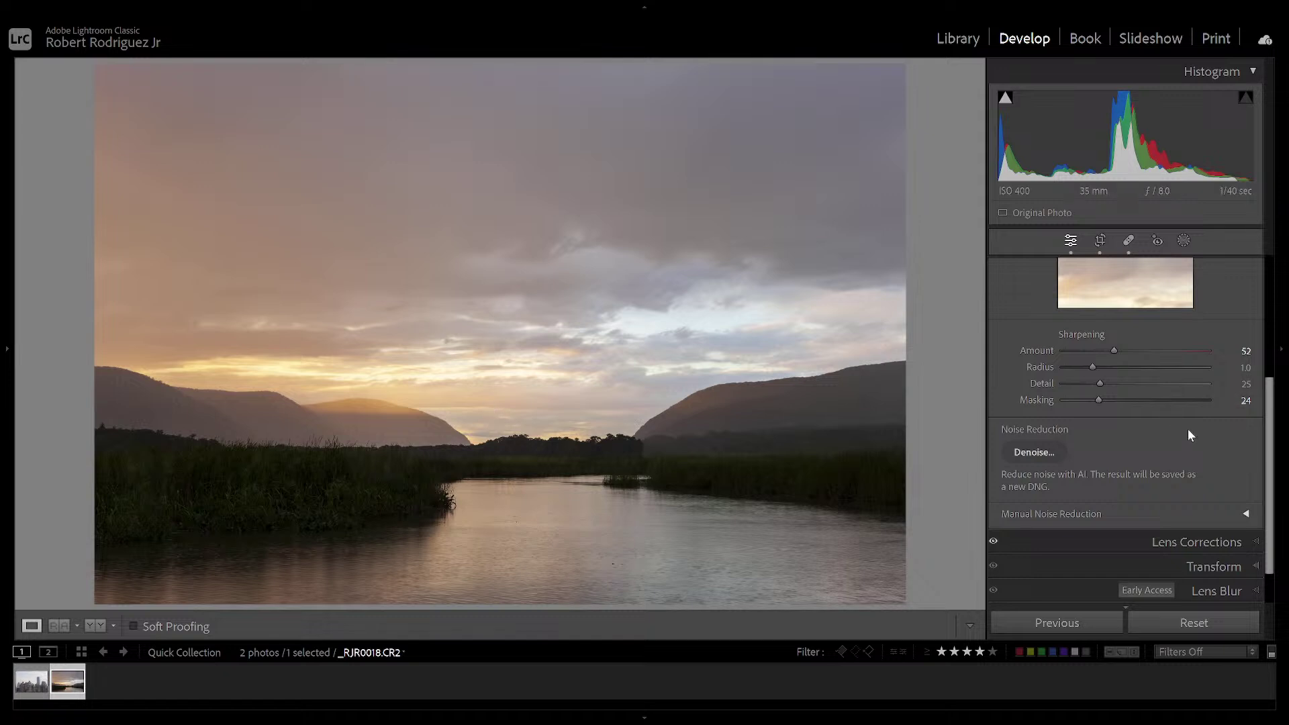
# Expand the manual noise reduction settings and review the Luminance and Color controls alongside the AI Denoise option
pyautogui.scroll(-1, 1187, 430)
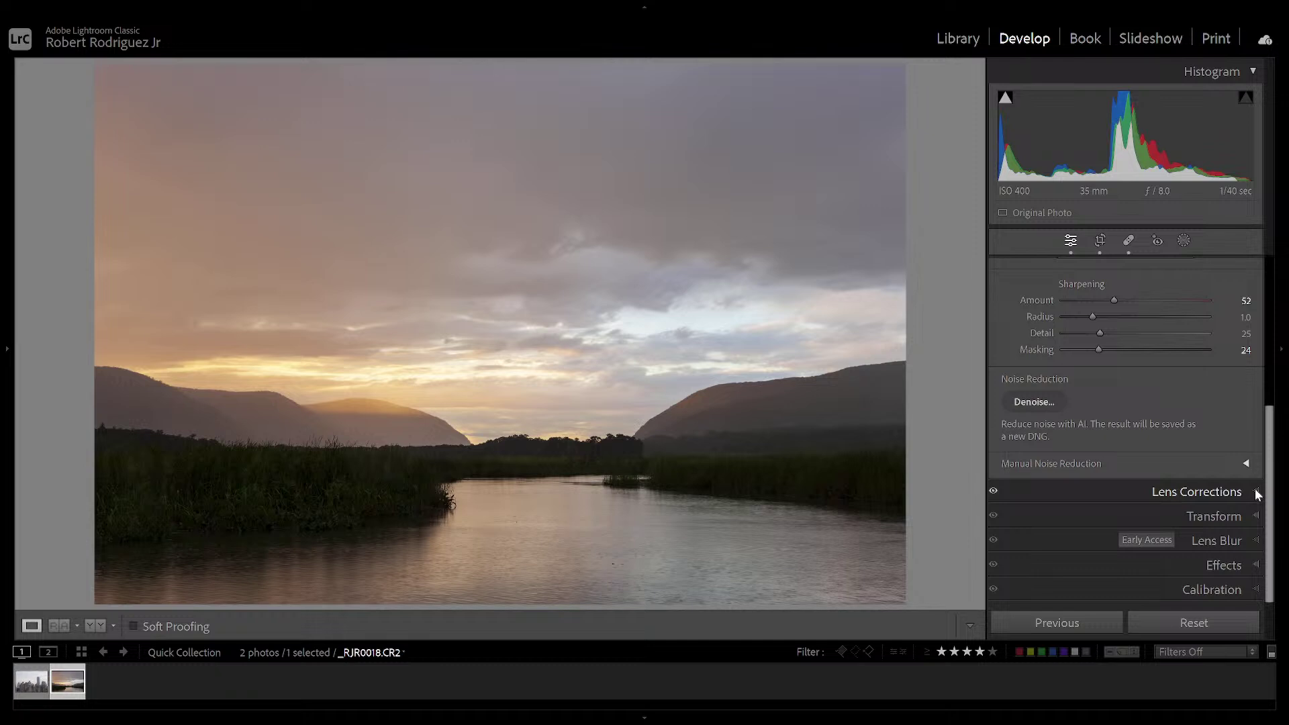
pyautogui.scroll(3, 1218, 441)
pyautogui.scroll(-2, 1218, 443)
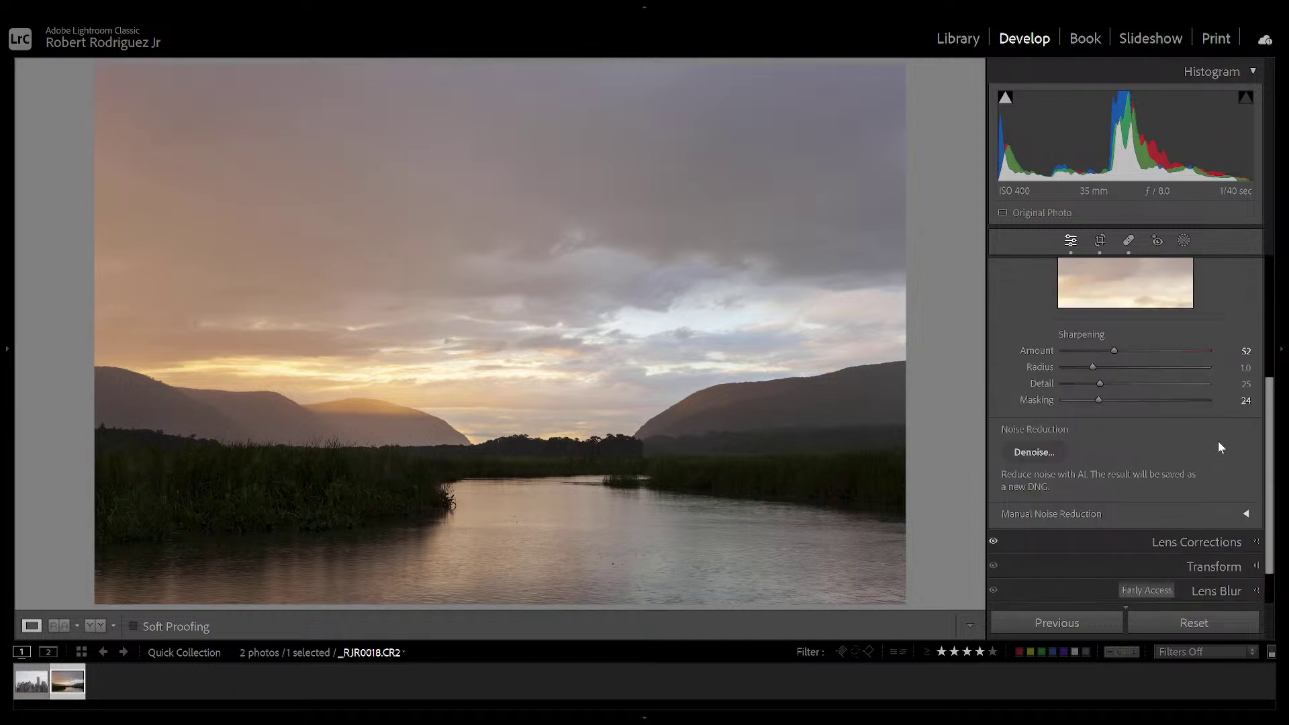
pyautogui.click(1251, 514)
pyautogui.scroll(-5, 1229, 443)
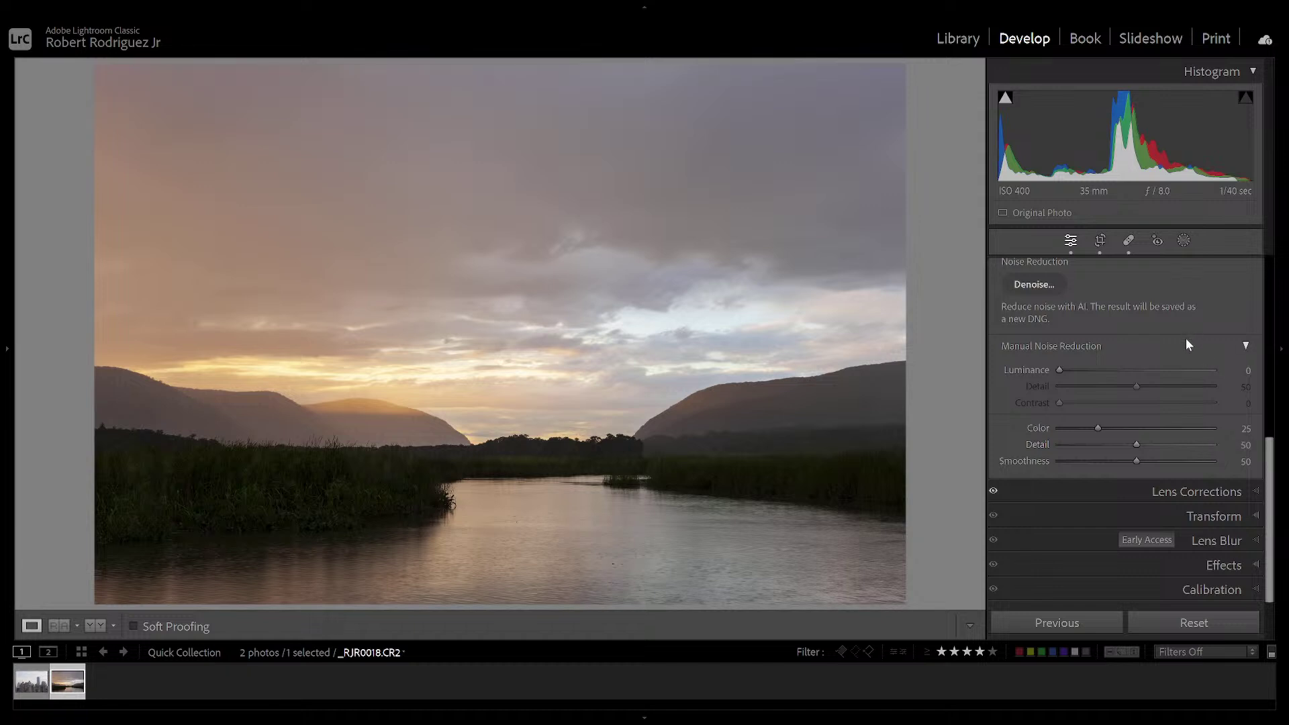
pyautogui.scroll(2, 1186, 344)
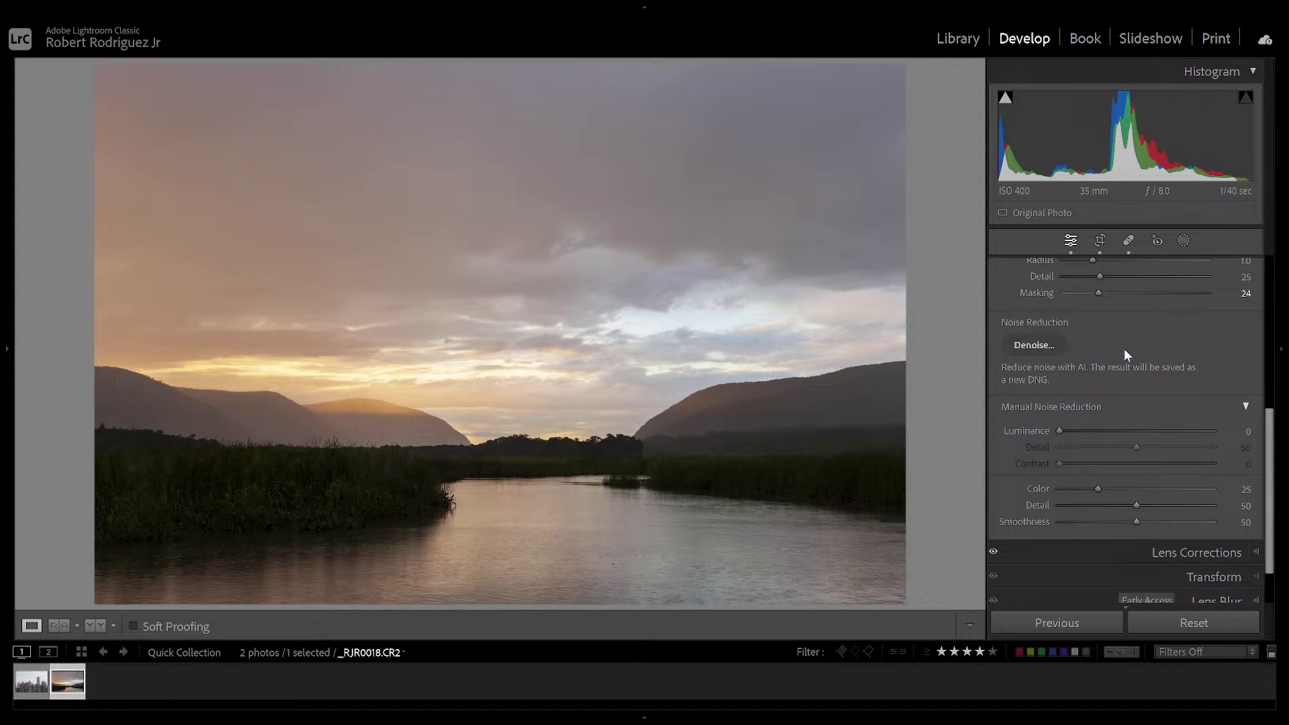
# Open the Enhance preview for _RJR0018.CR2 from the Library grid and inspect the denoised hills and marsh grass
pyautogui.press('g')
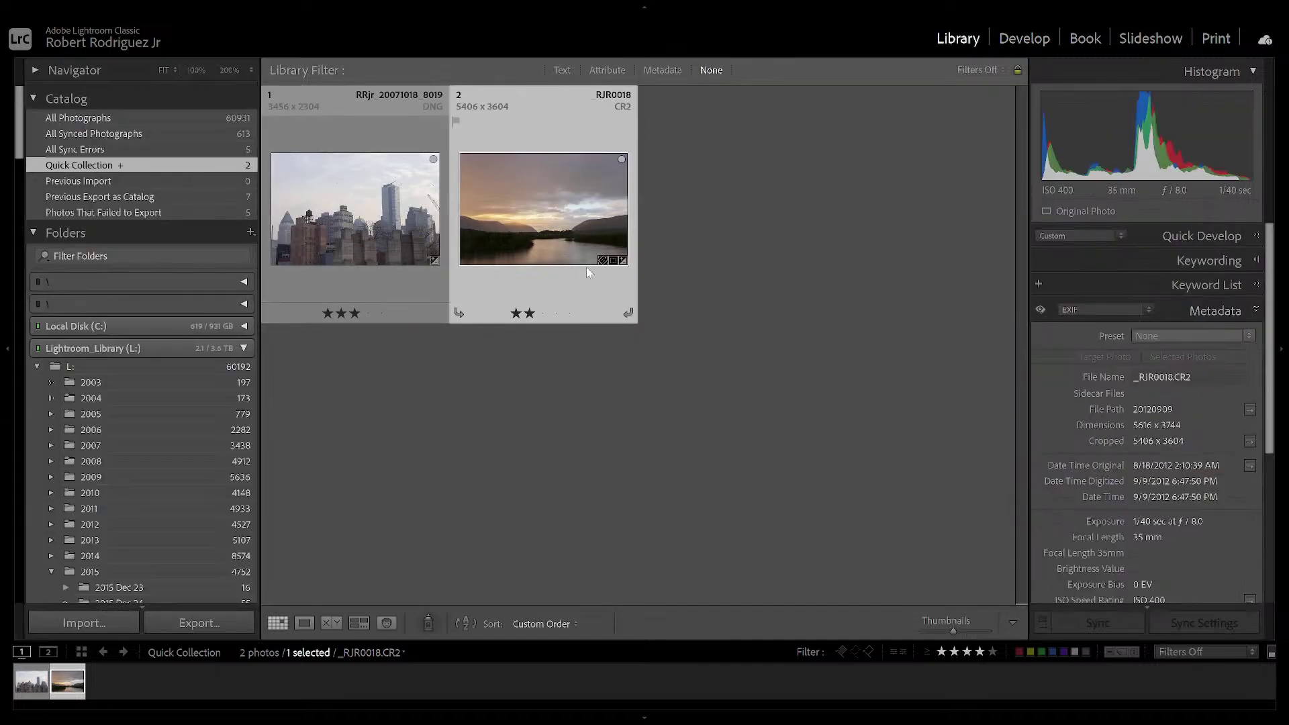
pyautogui.rightClick(549, 203)
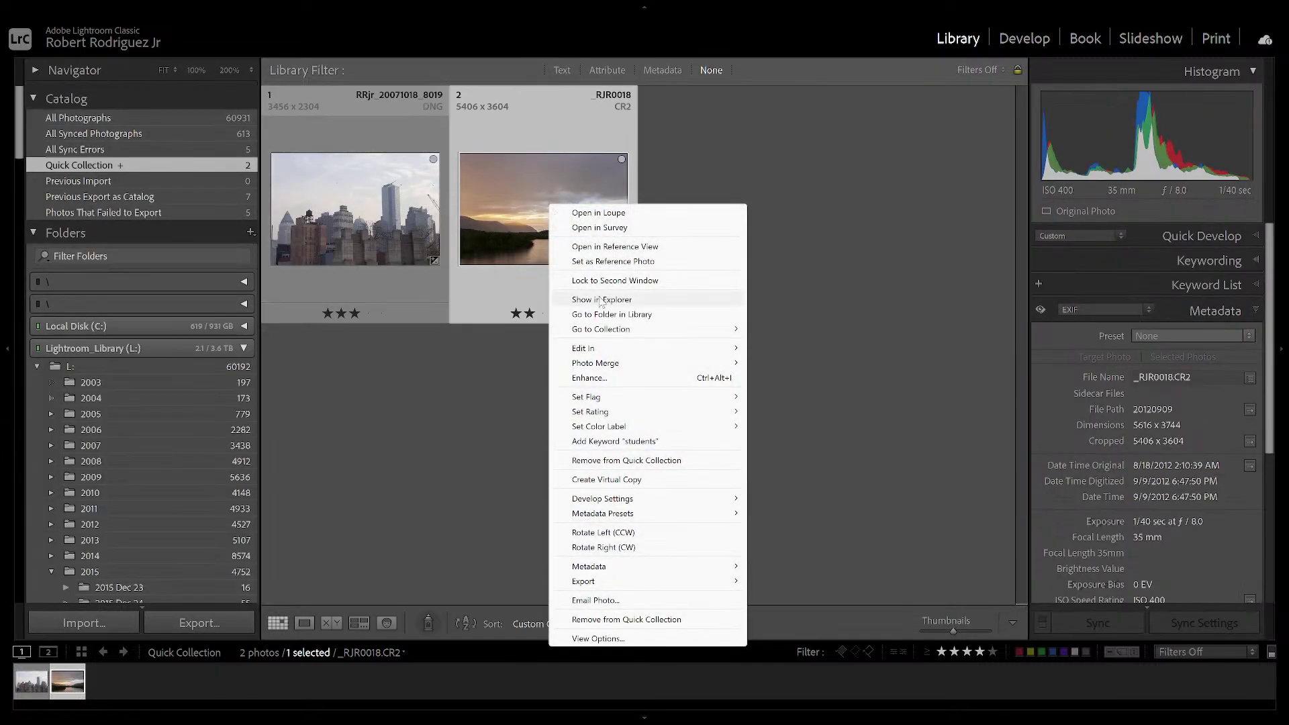
pyautogui.click(617, 379)
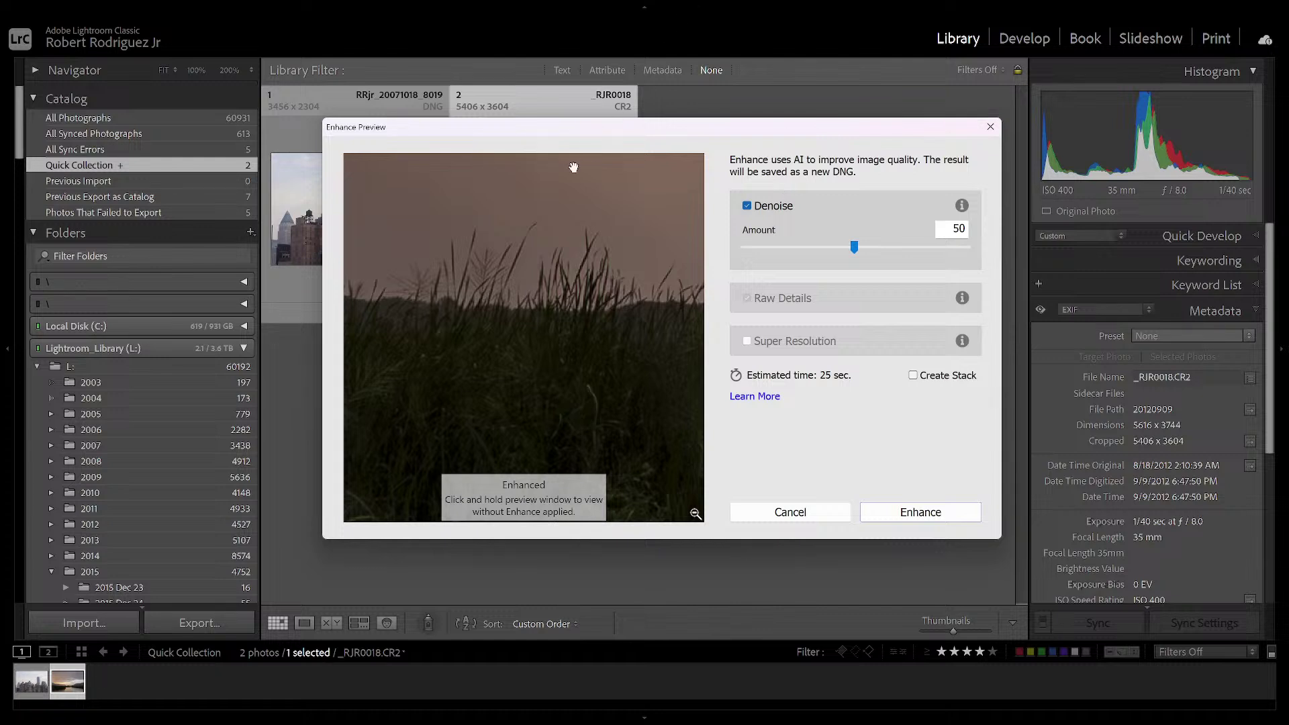
pyautogui.moveTo(575, 270); pyautogui.dragTo(574, 333)
pyautogui.moveTo(526, 405); pyautogui.dragTo(671, 398)
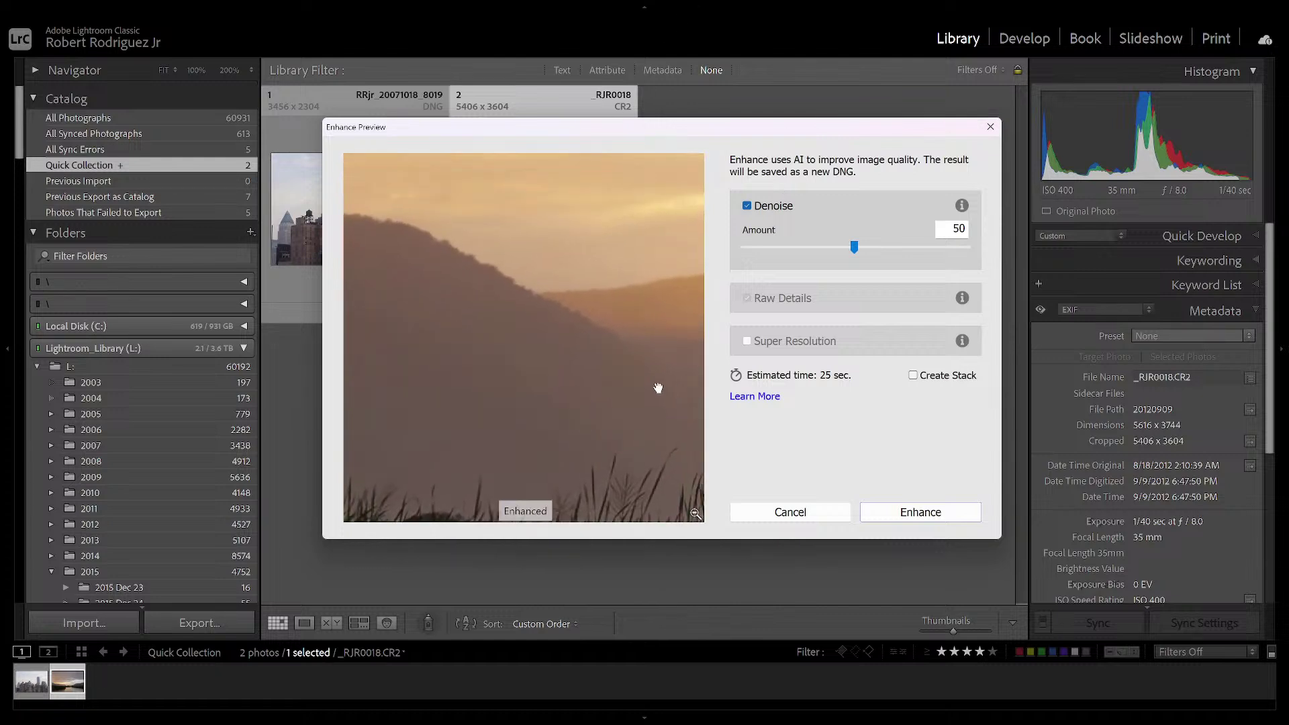
pyautogui.click(584, 340)
# Enhance the photo with Denoise at an Amount of 50, saving the result as a new DNG
pyautogui.click(748, 207)
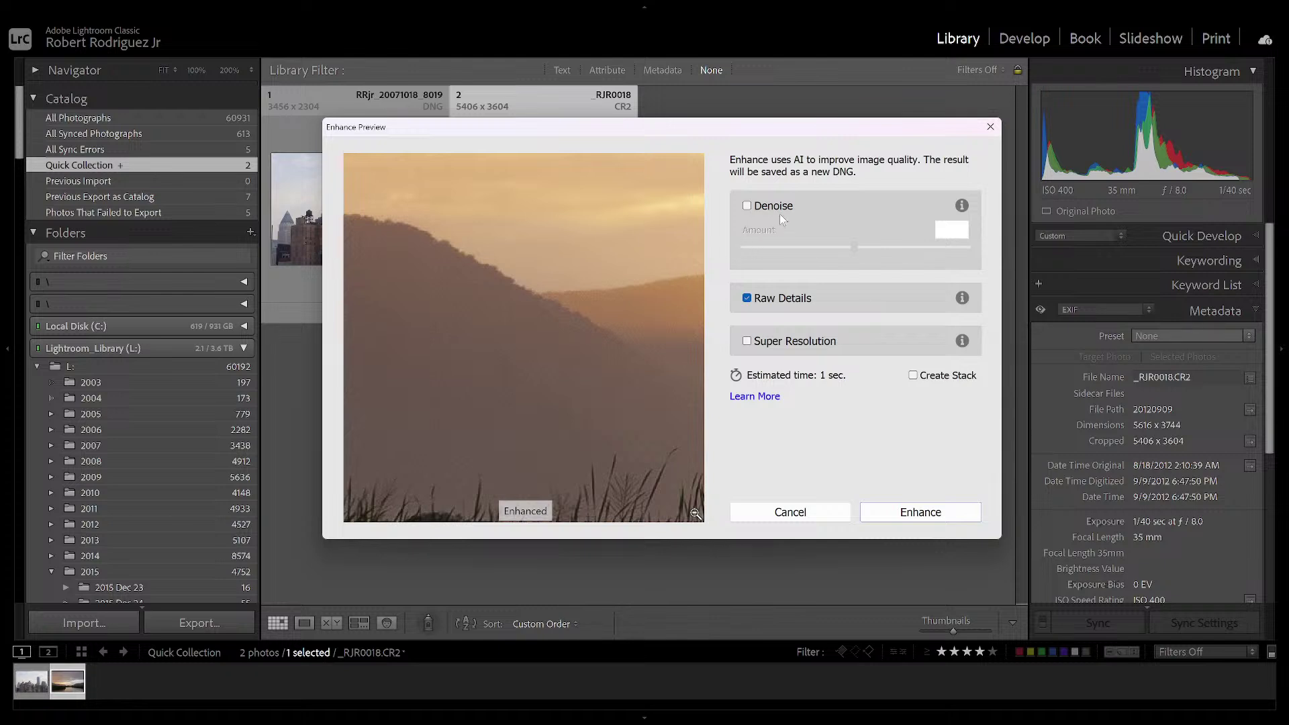
pyautogui.click(747, 206)
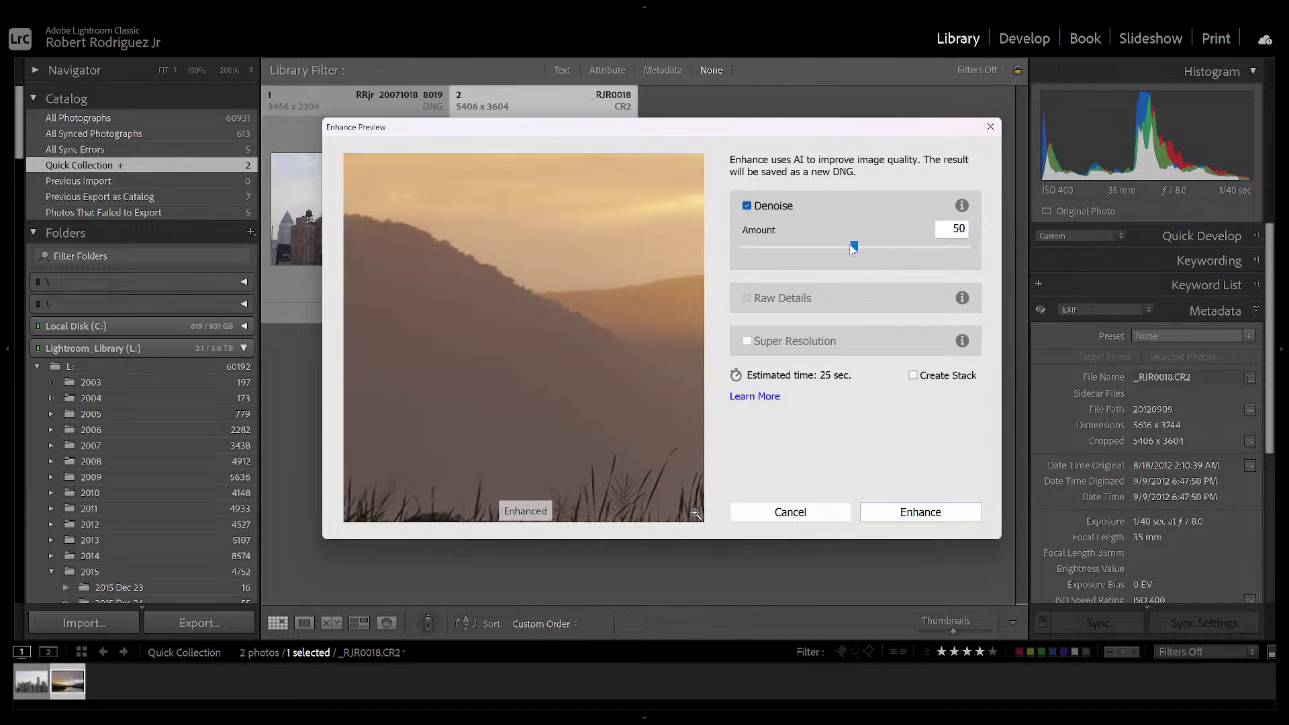
pyautogui.click(918, 514)
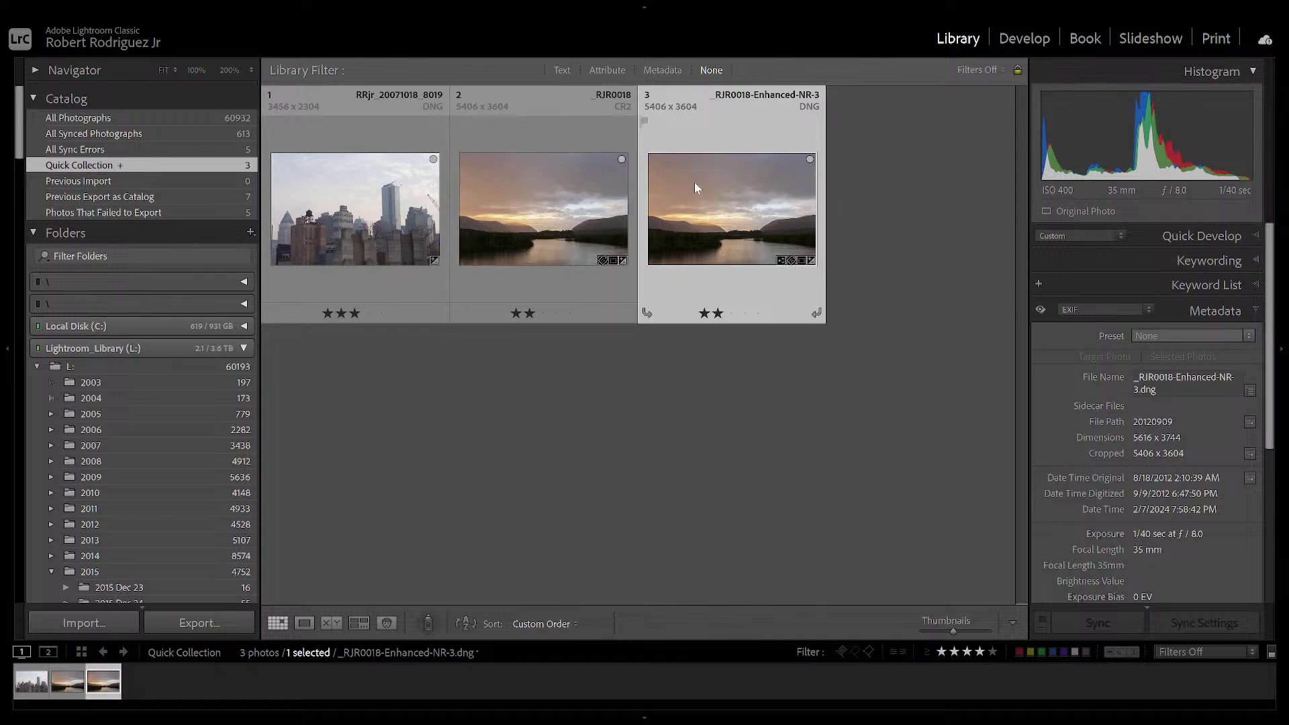
# Compare _RJR0018.CR2 and _RJR0018-Enhanced-NR-3.dng side by side with the side panels hidden
pyautogui.click(948, 158)
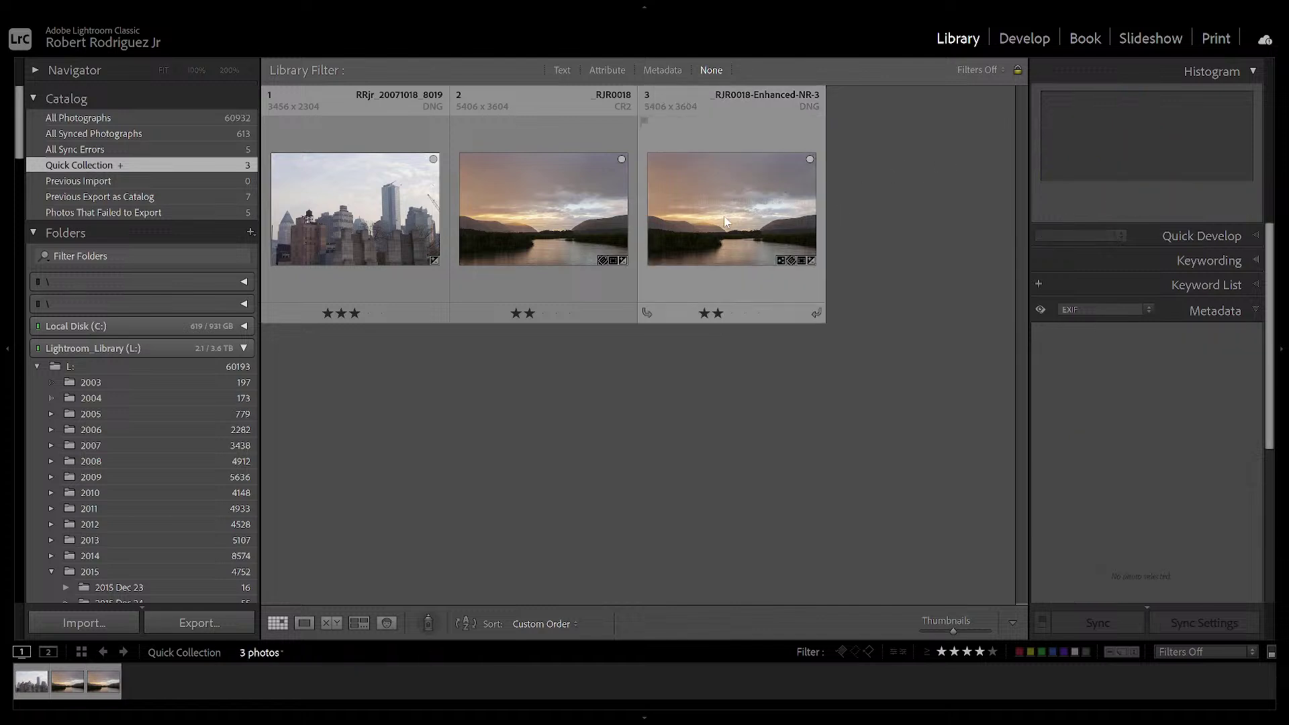
pyautogui.click(581, 222)
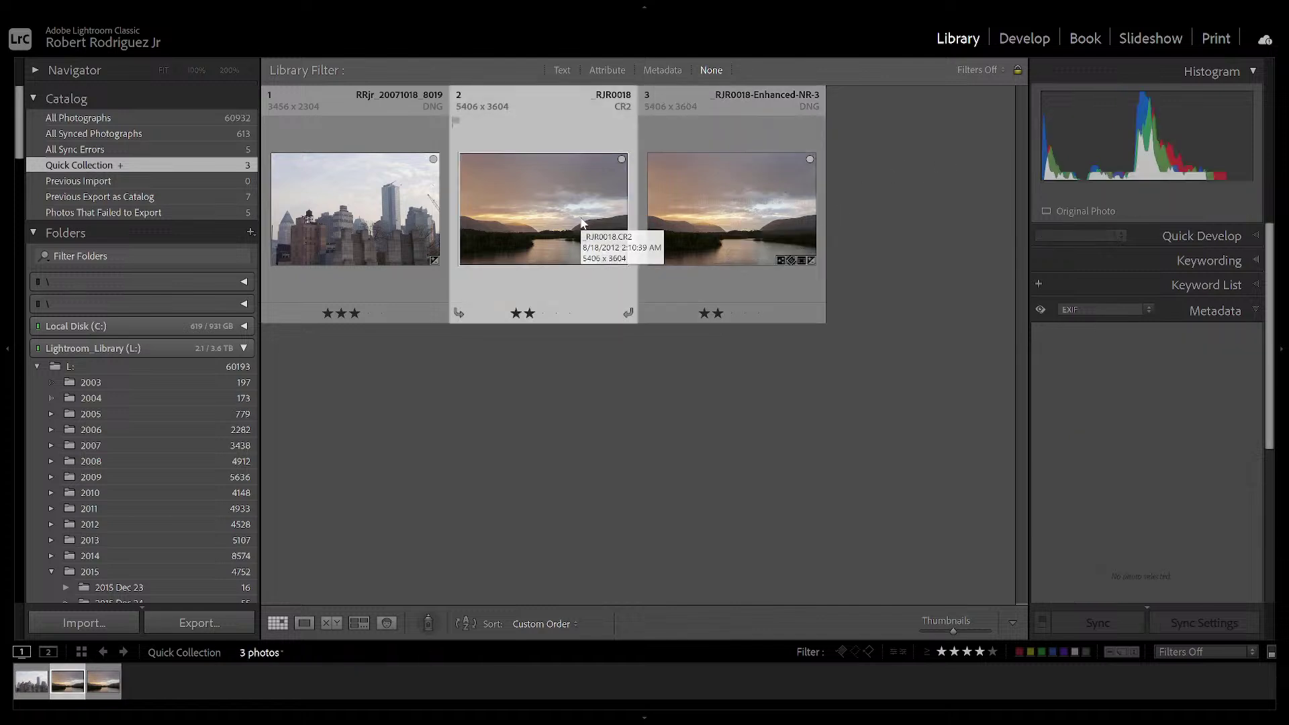
pyautogui.keyDown('ctrl'); pyautogui.click(697, 211); pyautogui.keyUp('ctrl')
pyautogui.press('c')
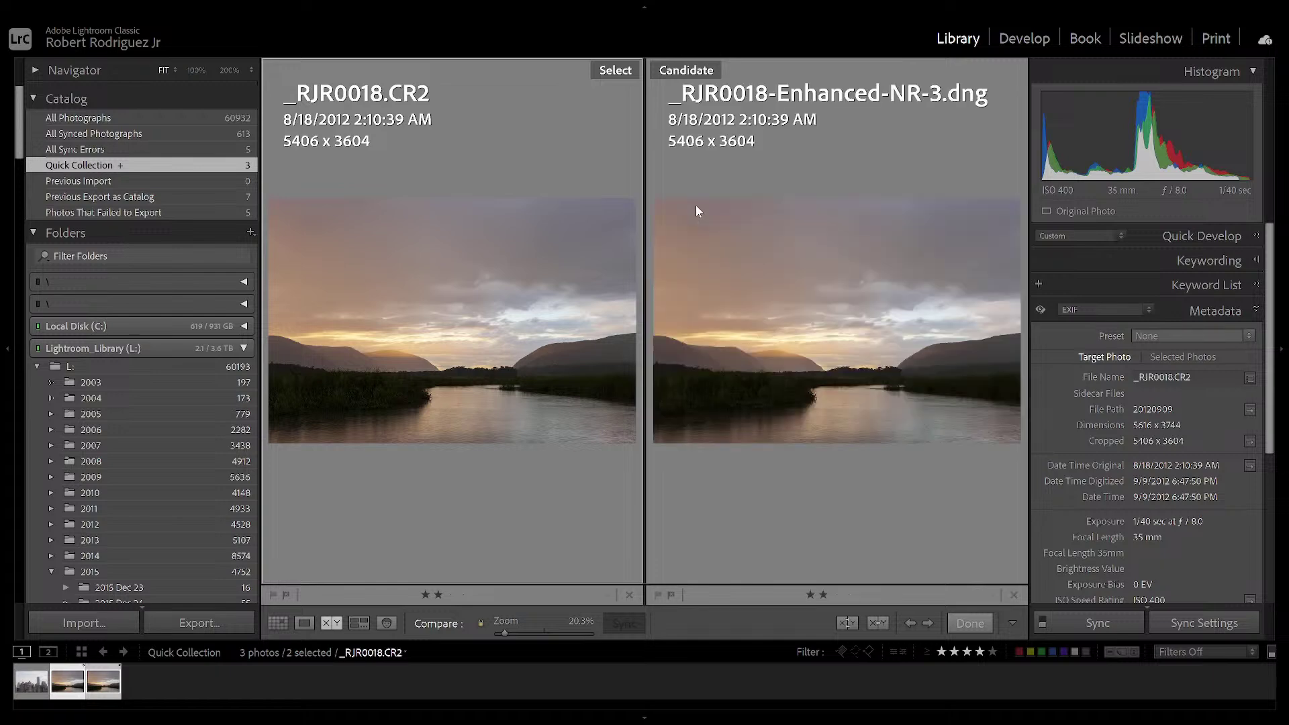
pyautogui.hotkey('shift', 'Tab')
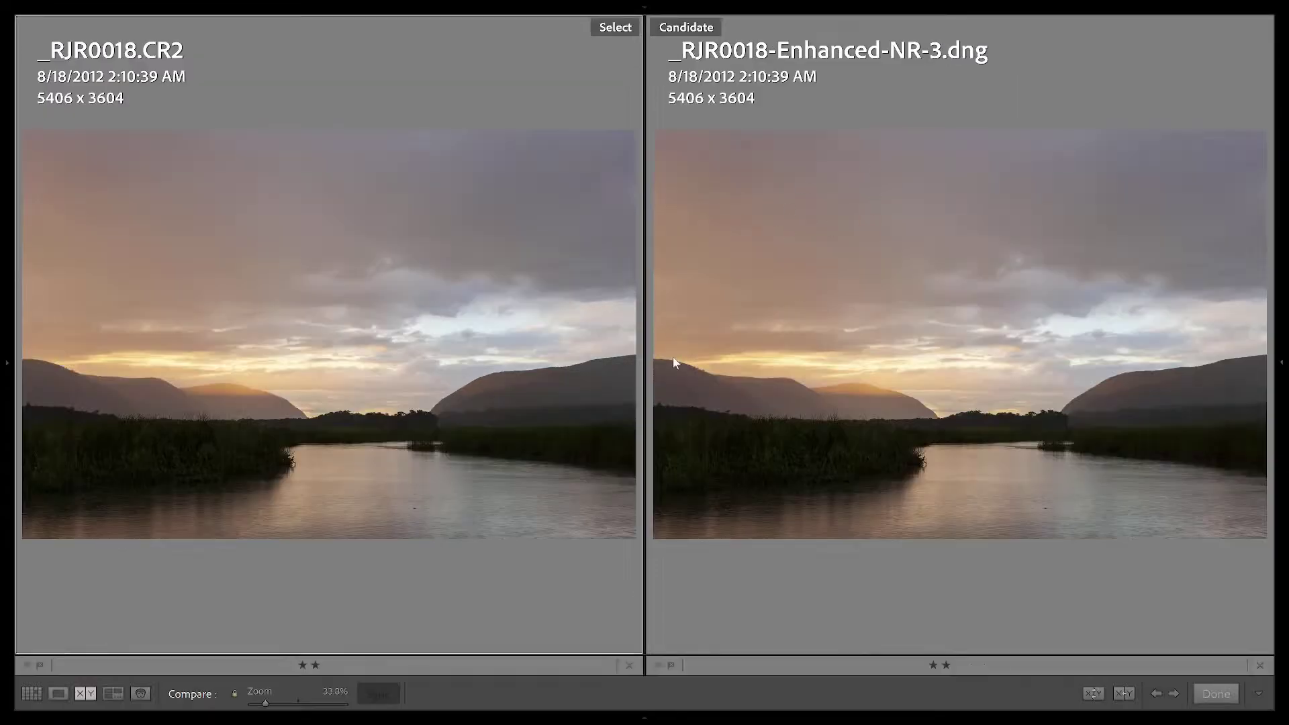
# Examine the noise and detail of both versions at 200% across the hills, marsh grass, tree line and water
pyautogui.click(250, 422)
pyautogui.moveTo(250, 422); pyautogui.dragTo(516, 421)
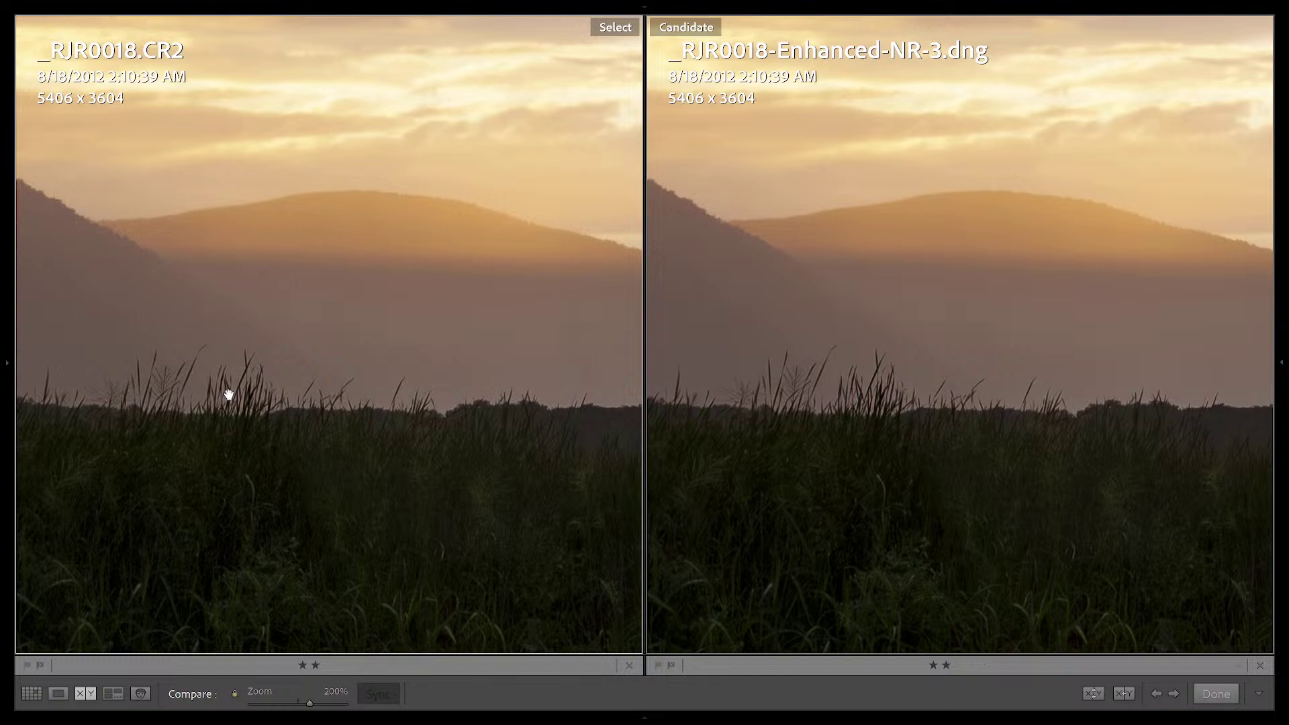
pyautogui.moveTo(259, 374); pyautogui.dragTo(561, 320)
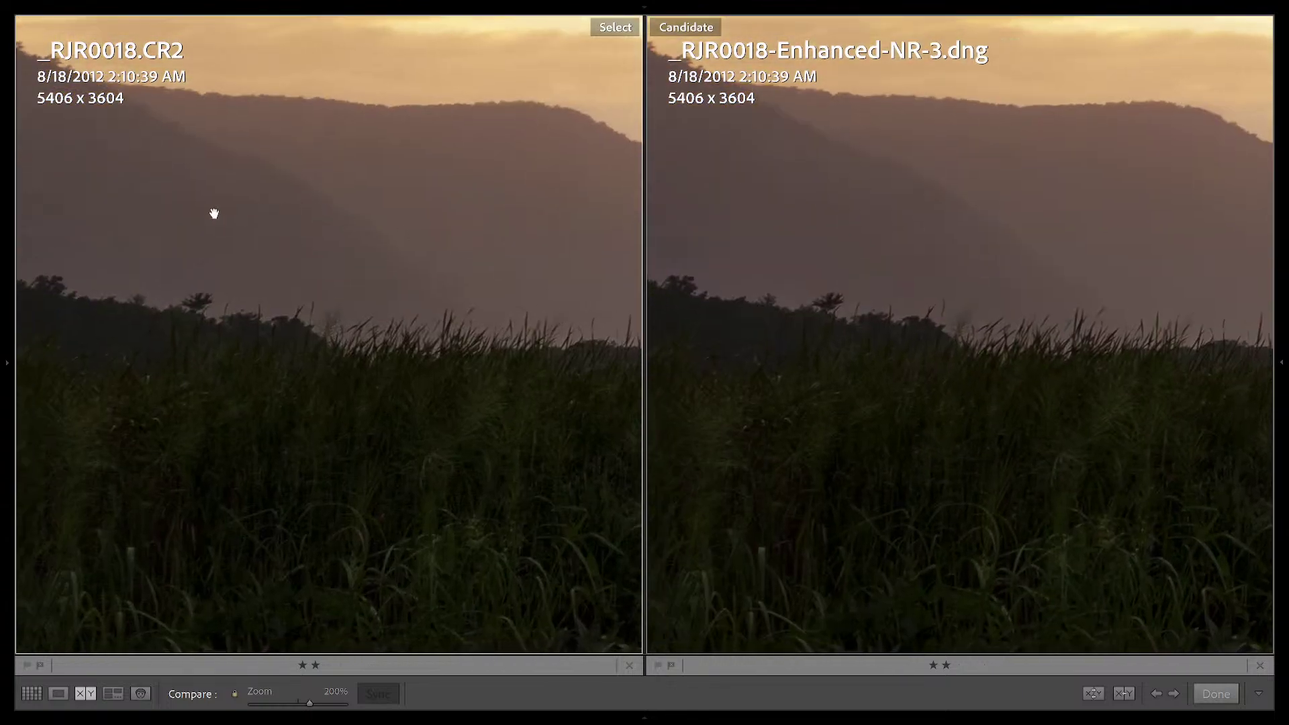
pyautogui.moveTo(274, 227); pyautogui.dragTo(588, 276)
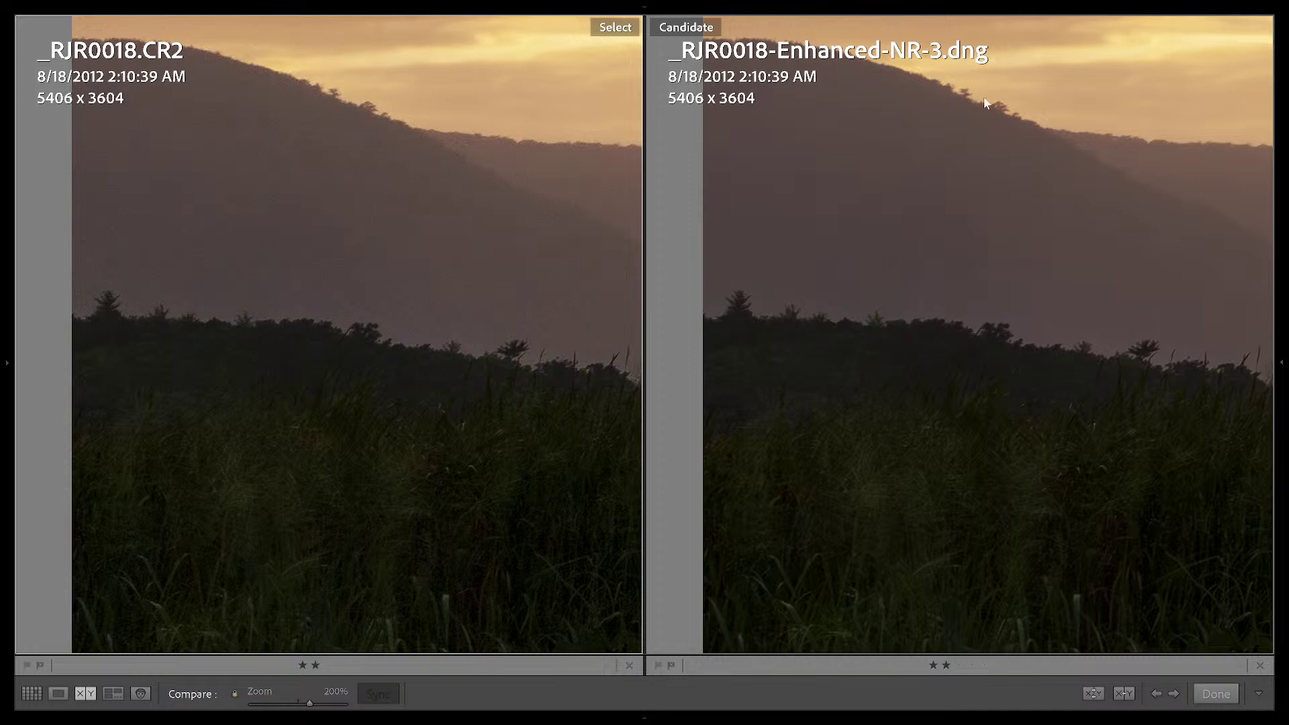
pyautogui.moveTo(547, 547); pyautogui.dragTo(449, 343)
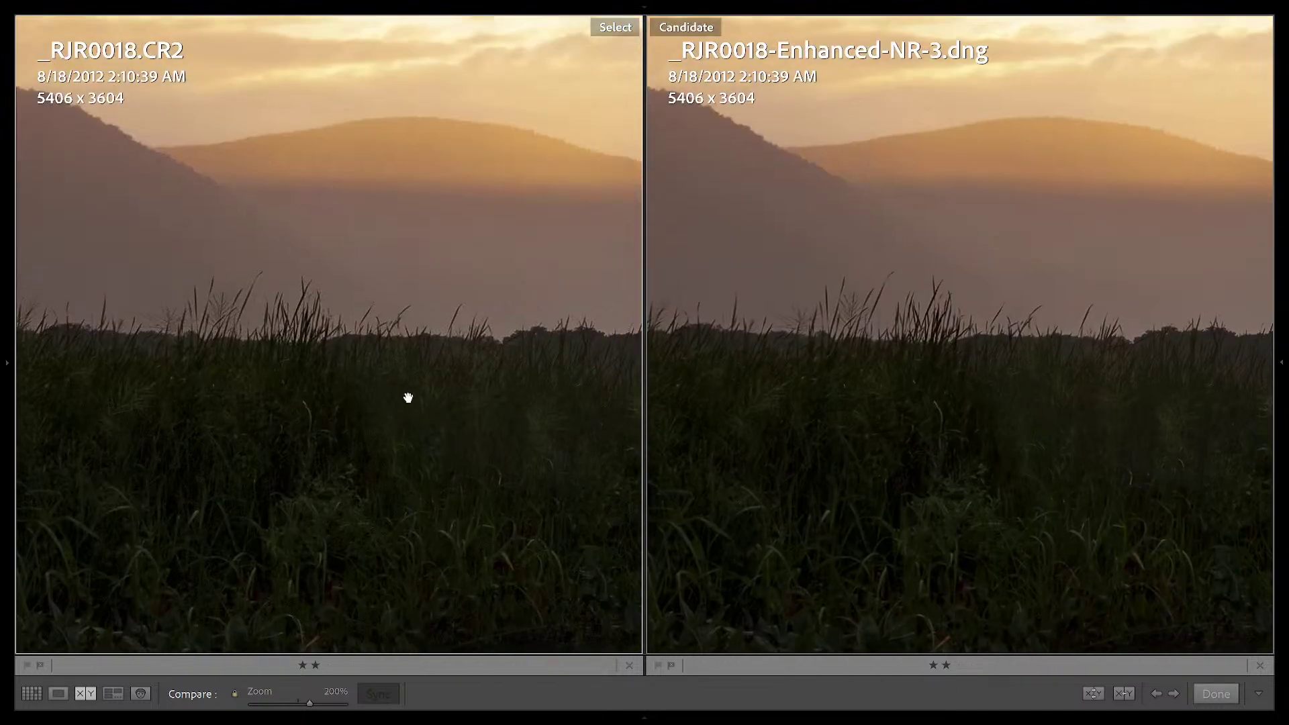
pyautogui.moveTo(399, 396); pyautogui.dragTo(78, 385)
pyautogui.moveTo(422, 361); pyautogui.dragTo(201, 357)
pyautogui.moveTo(435, 337); pyautogui.dragTo(269, 396)
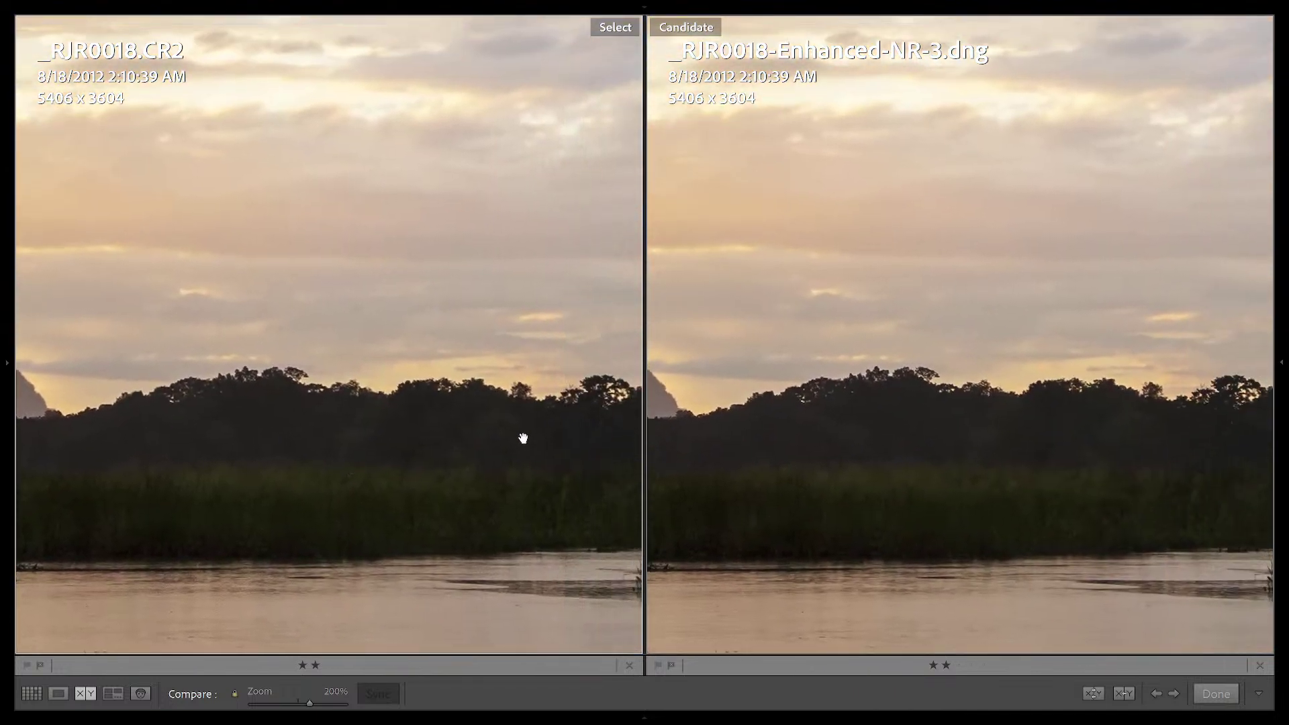
pyautogui.moveTo(521, 437); pyautogui.dragTo(436, 355)
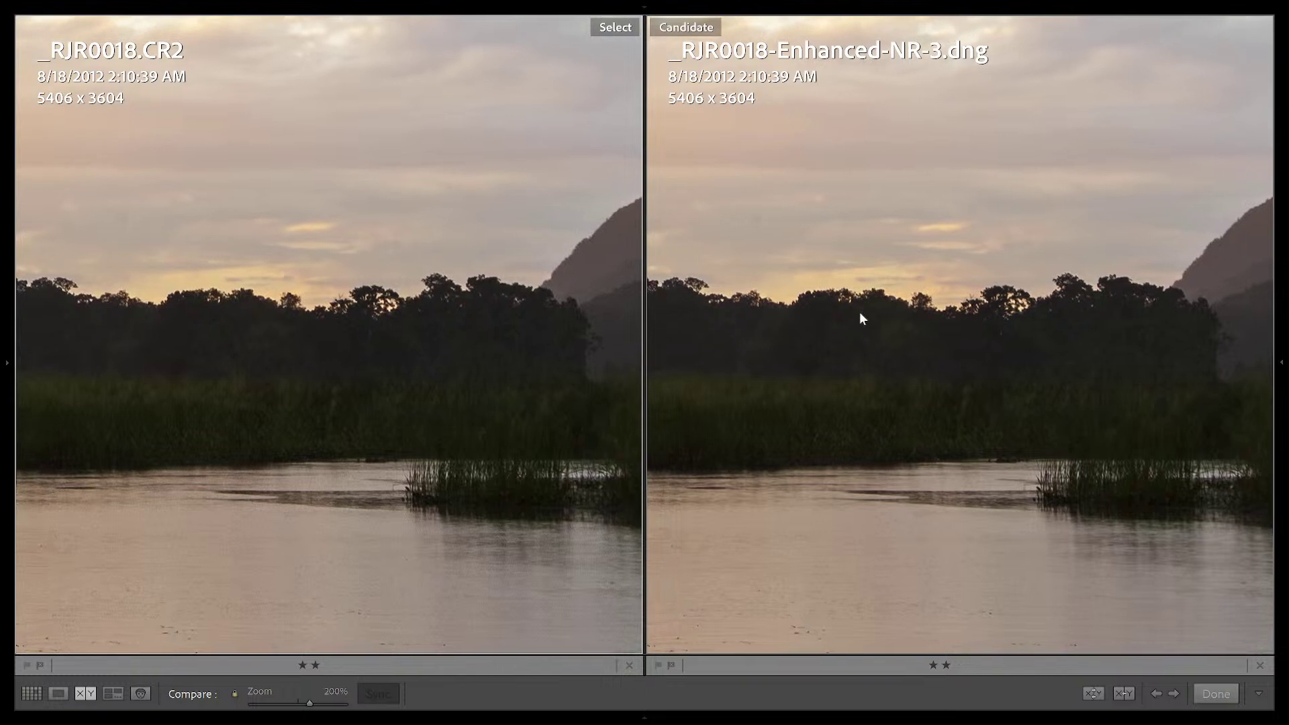
pyautogui.click(442, 361)
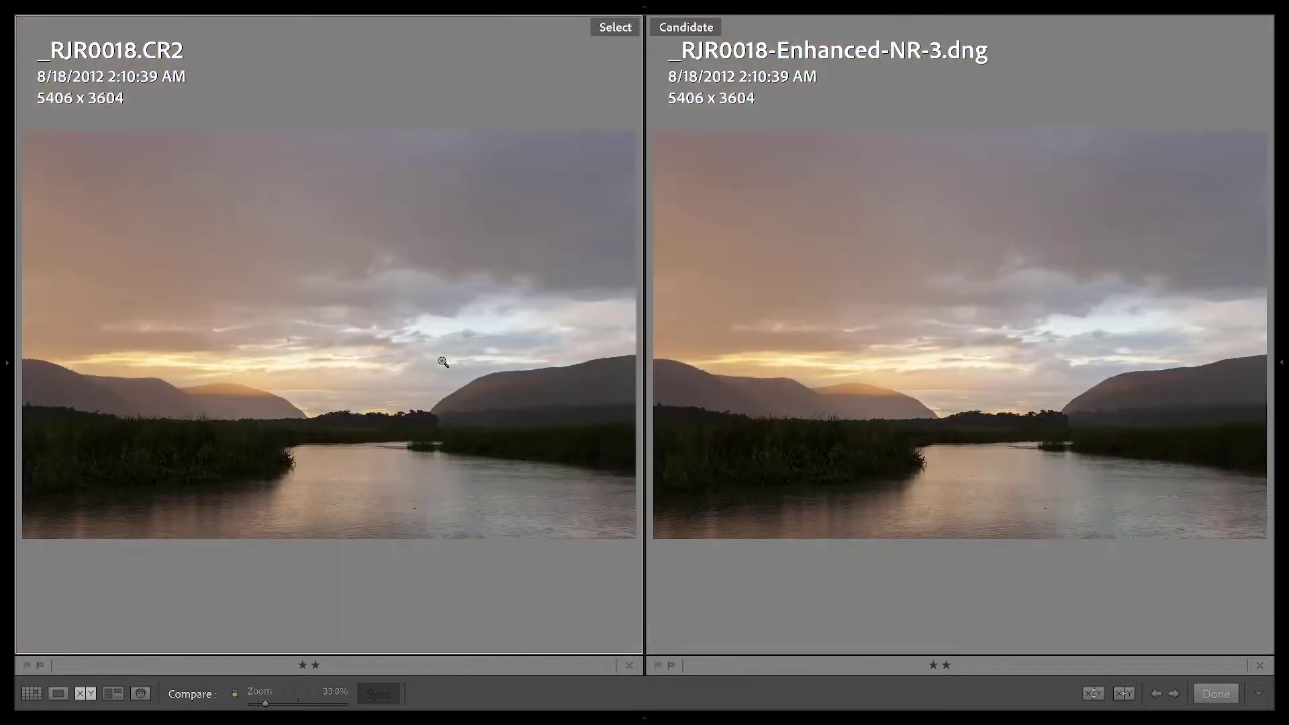
# Leave the comparison and open the enhanced DNG in the Develop module
pyautogui.press('g')
pyautogui.click(441, 363)
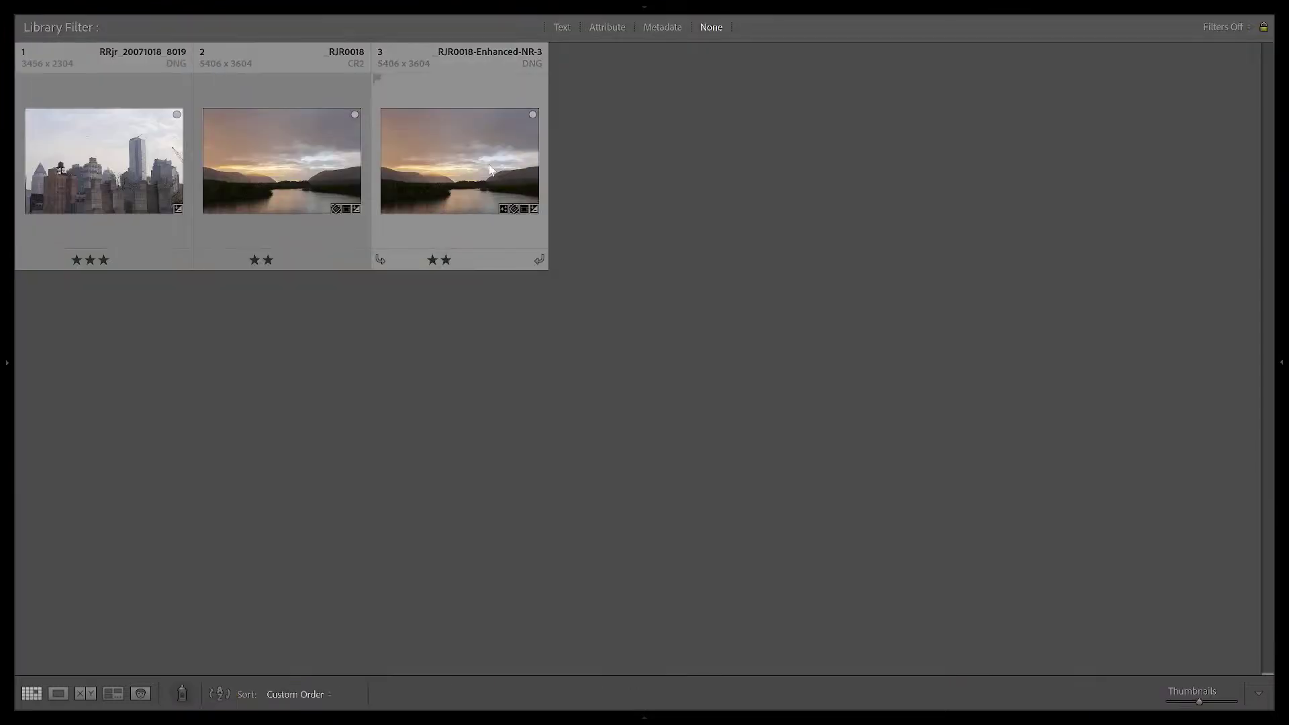
pyautogui.press('d')
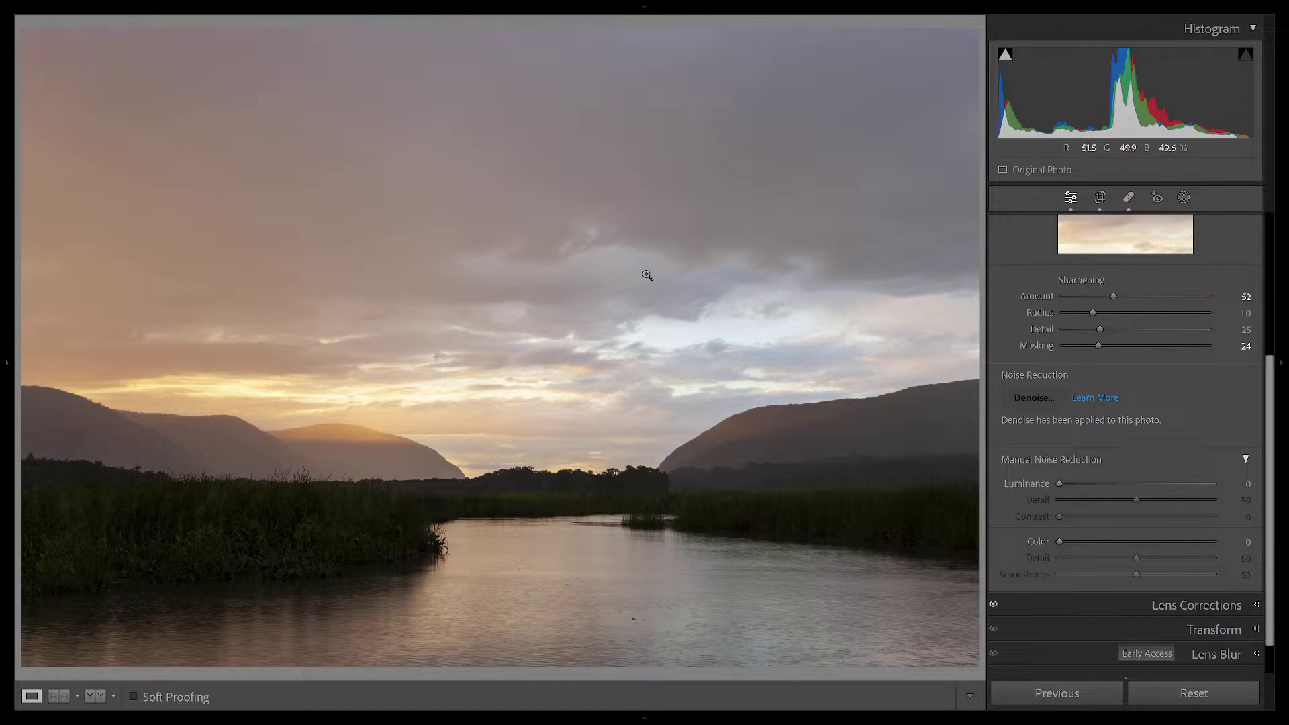
# Add a Sky mask to the enhanced photo and hide its red overlay
pyautogui.click(1184, 198)
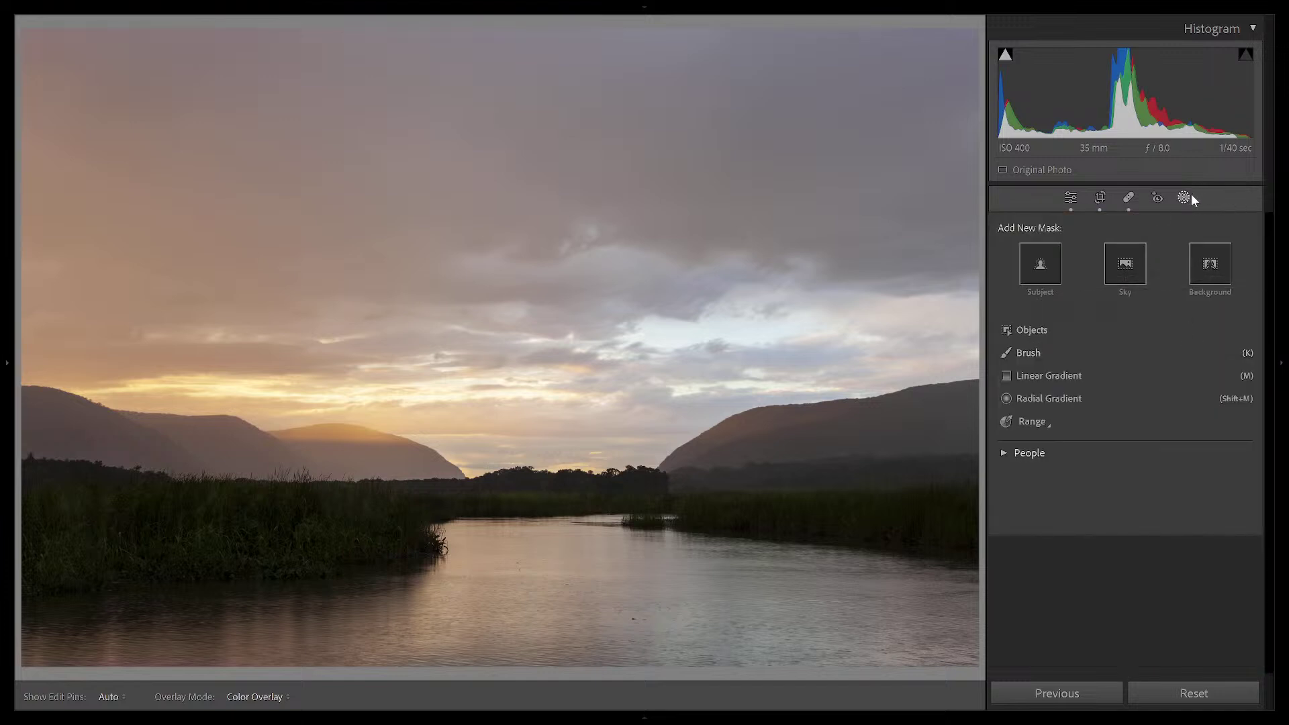
pyautogui.click(1128, 264)
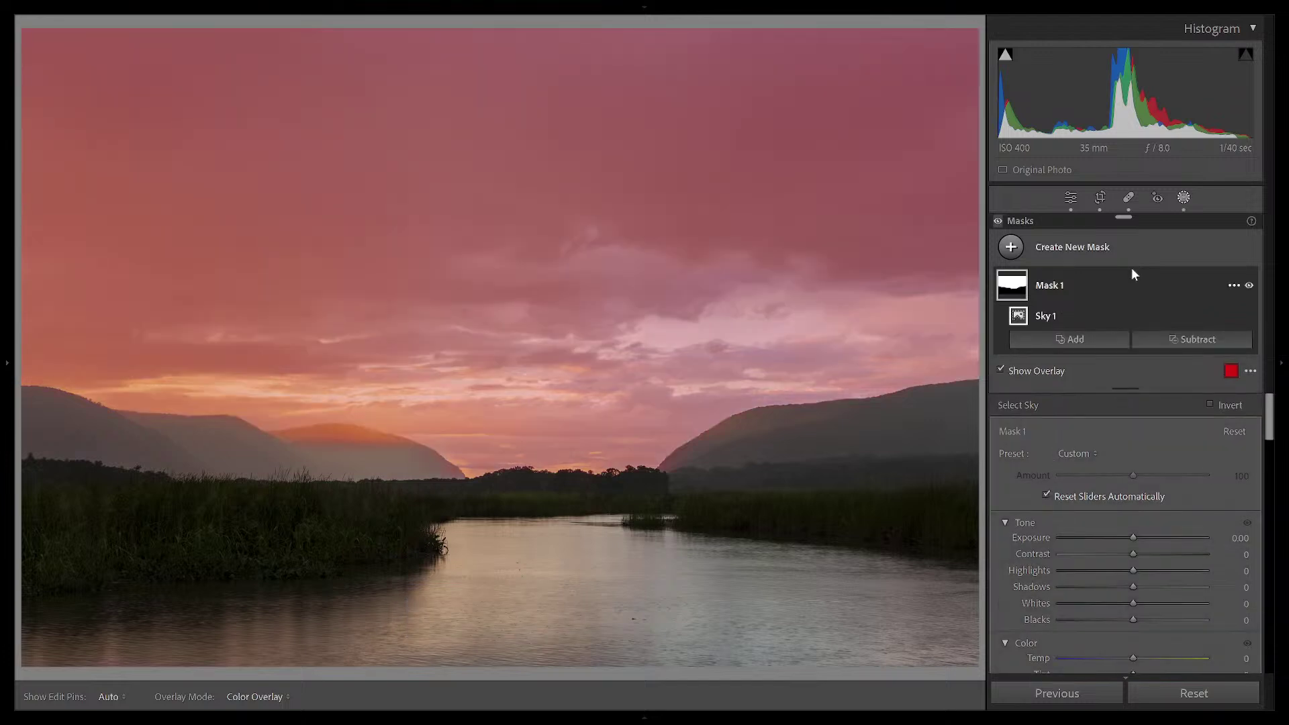
pyautogui.scroll(-15, 1166, 499)
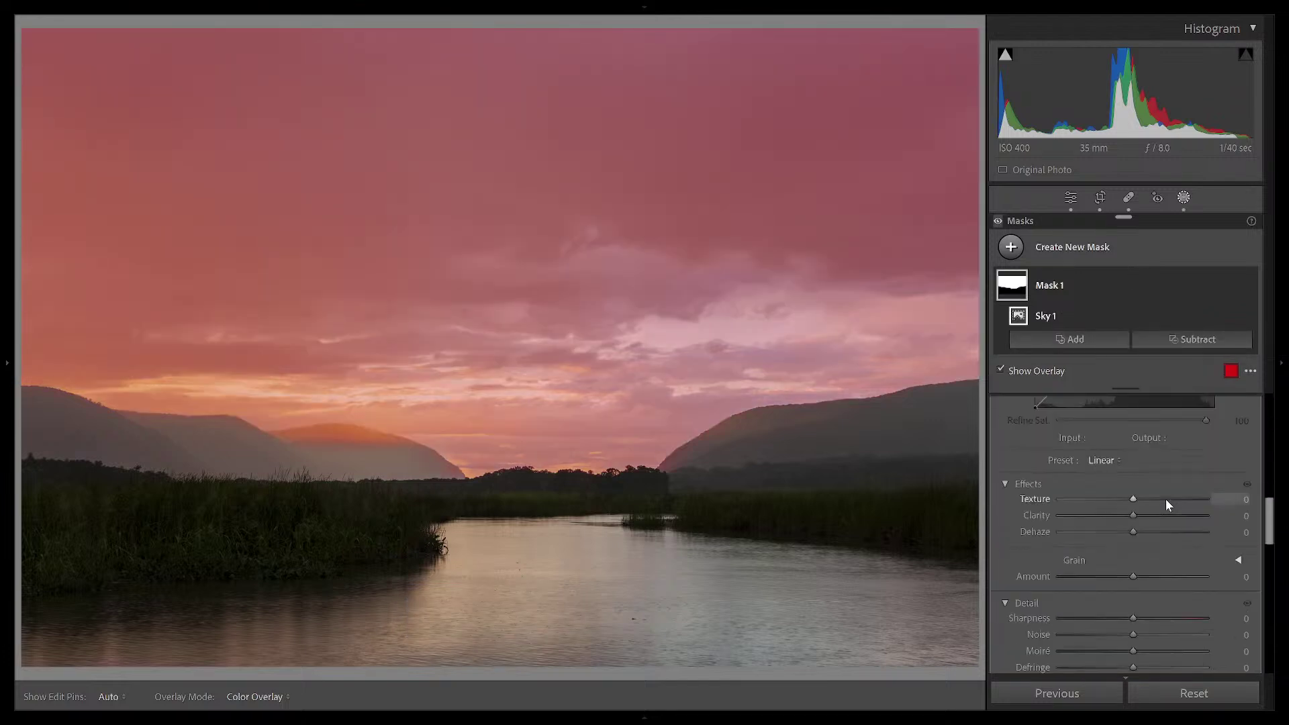
pyautogui.scroll(2, 1165, 500)
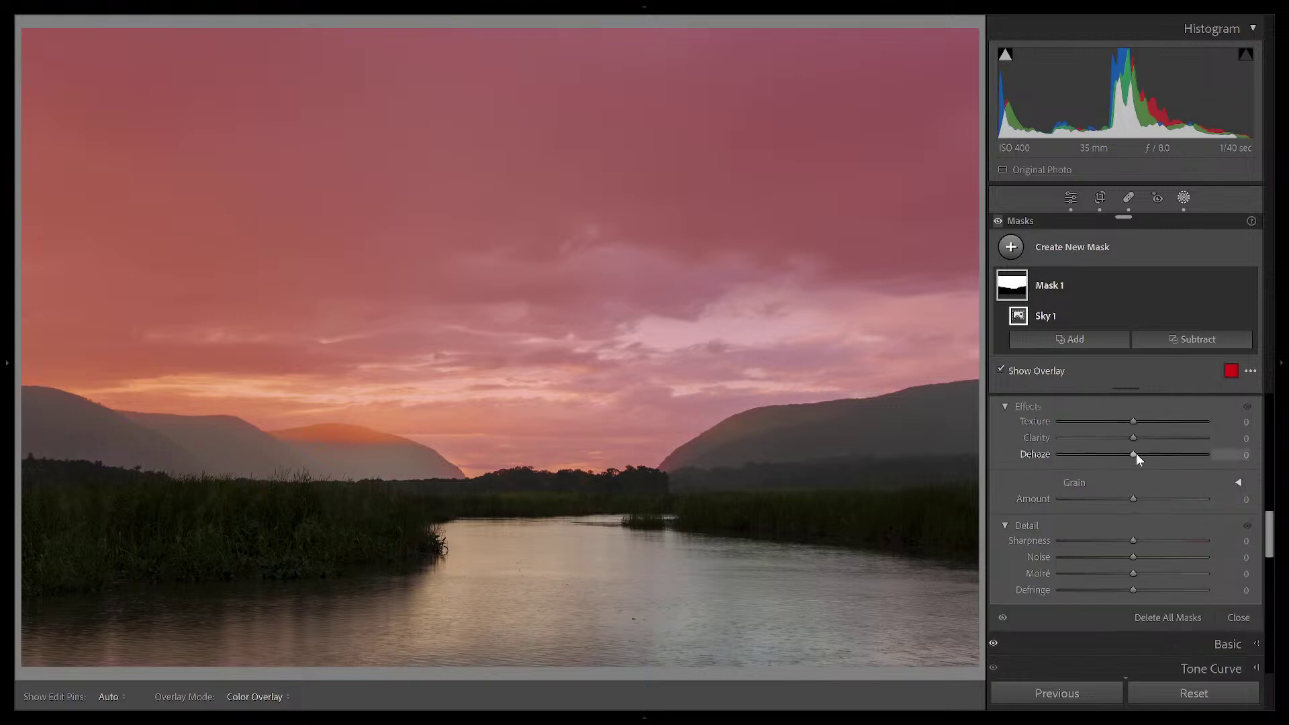
pyautogui.press('o')
# Set the sky mask's Dehaze to 7 and its Clarity to 18
pyautogui.moveTo(1134, 454); pyautogui.dragTo(1141, 457)
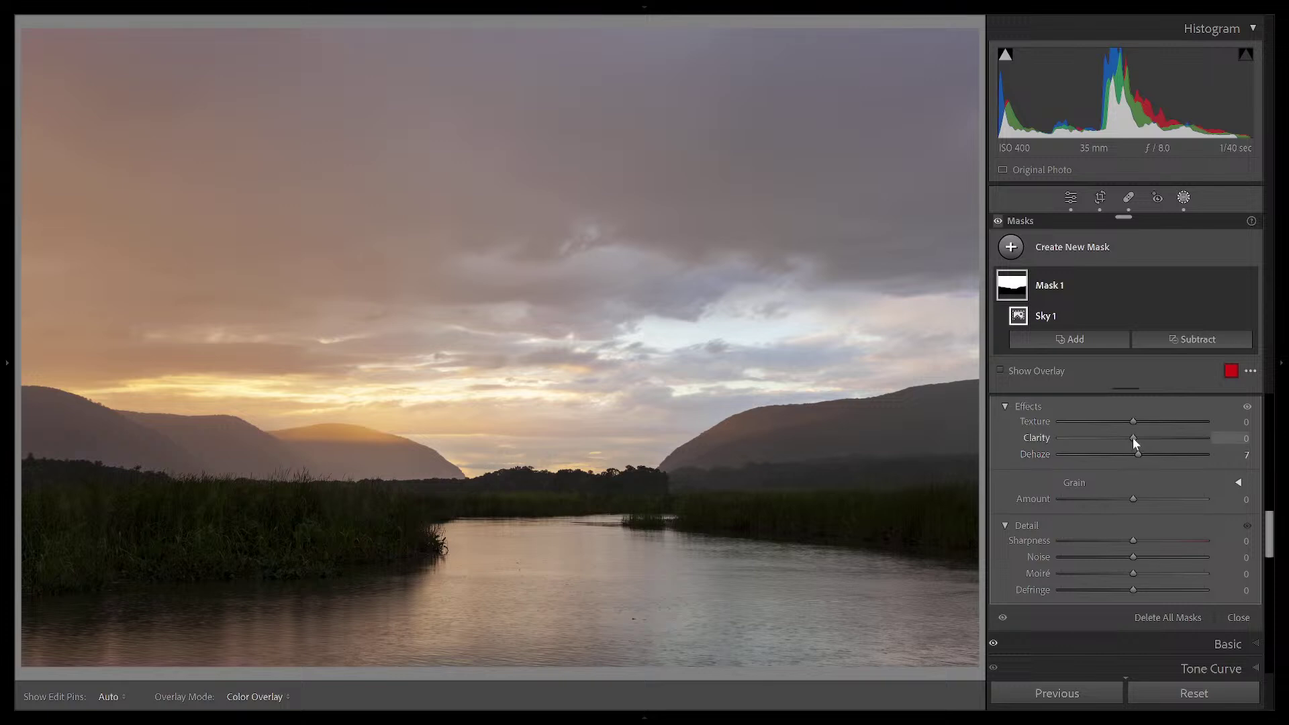
pyautogui.moveTo(1135, 437)
pyautogui.mouseDown()
pyautogui.moveTo(1160, 434)
pyautogui.moveTo(1143, 440)
pyautogui.mouseUp()
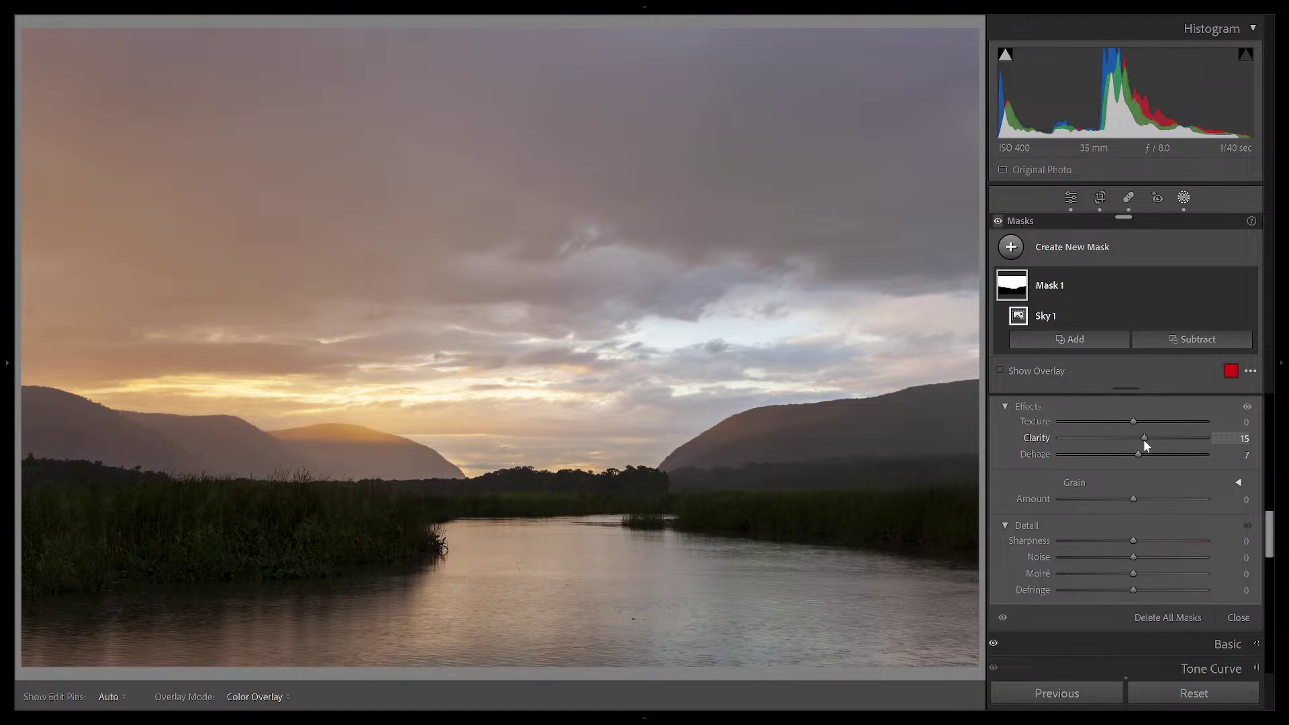
pyautogui.moveTo(1142, 440); pyautogui.dragTo(1146, 439)
pyautogui.scroll(3, 1186, 455)
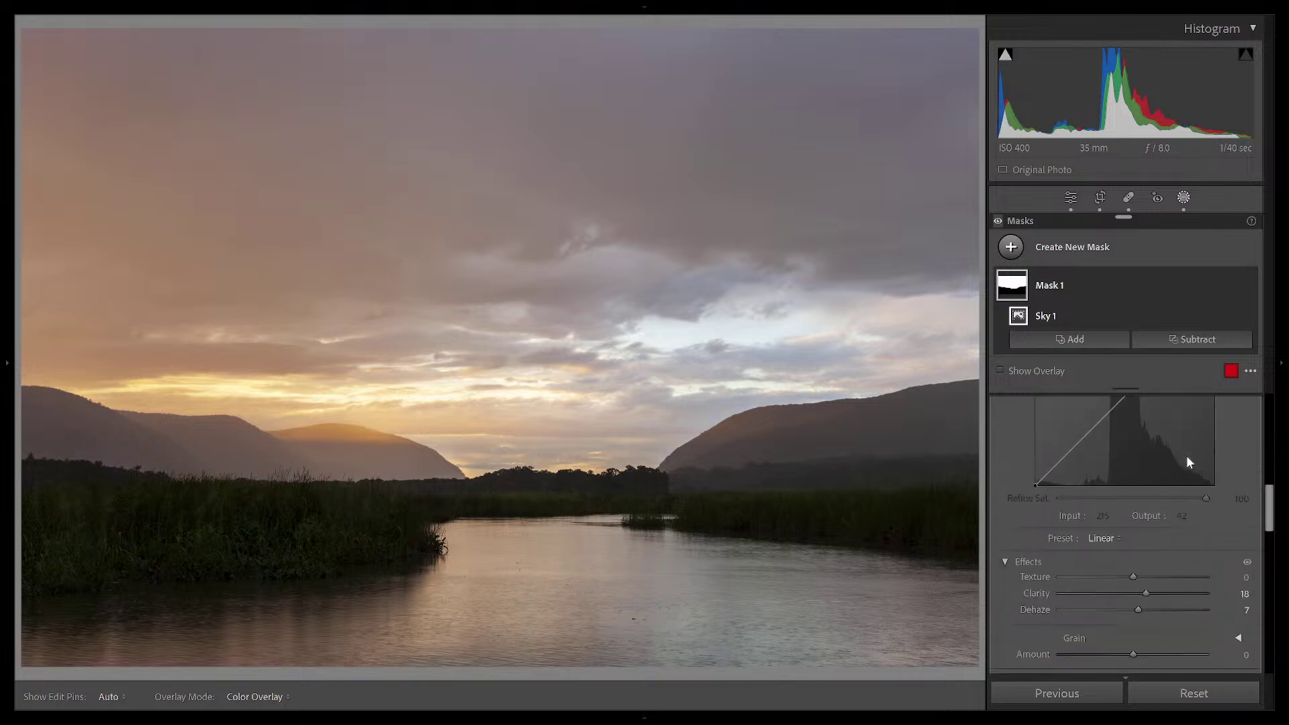
# Expand the sky mask's Curve section and collapse the histogram to make room for editing the curve
pyautogui.scroll(3, 1186, 455)
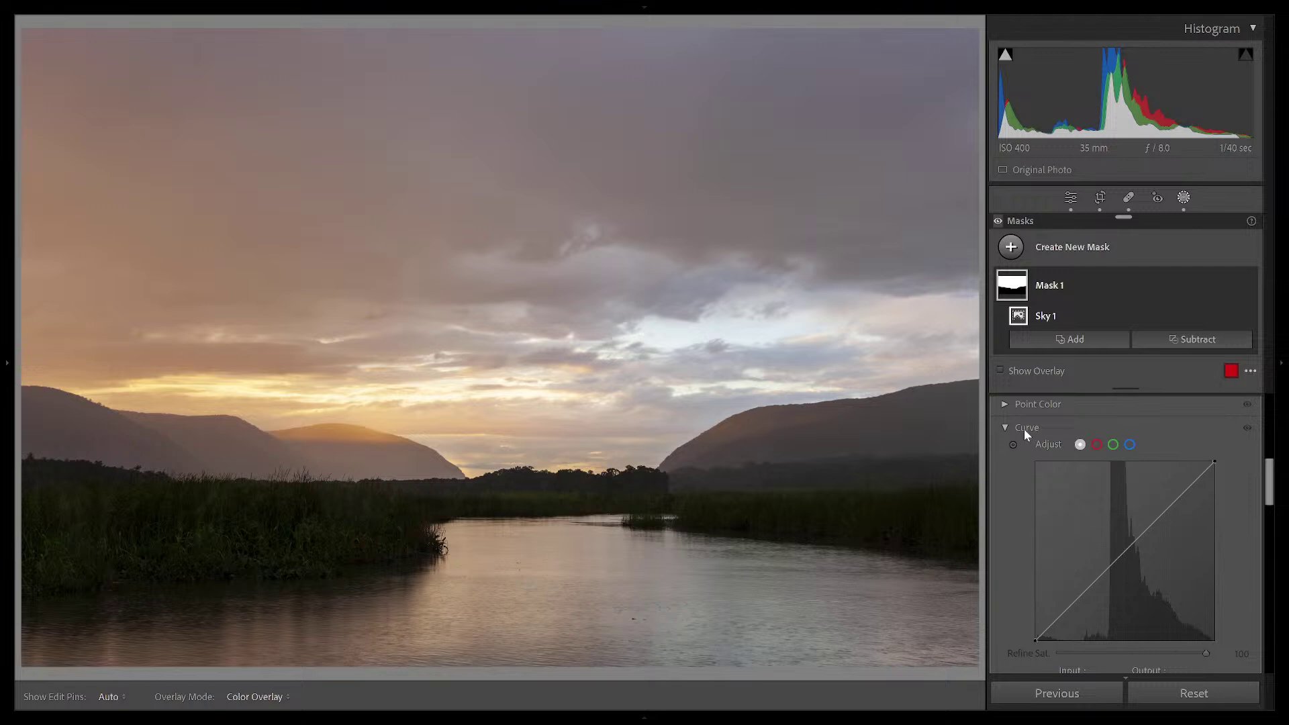
pyautogui.click(1005, 428)
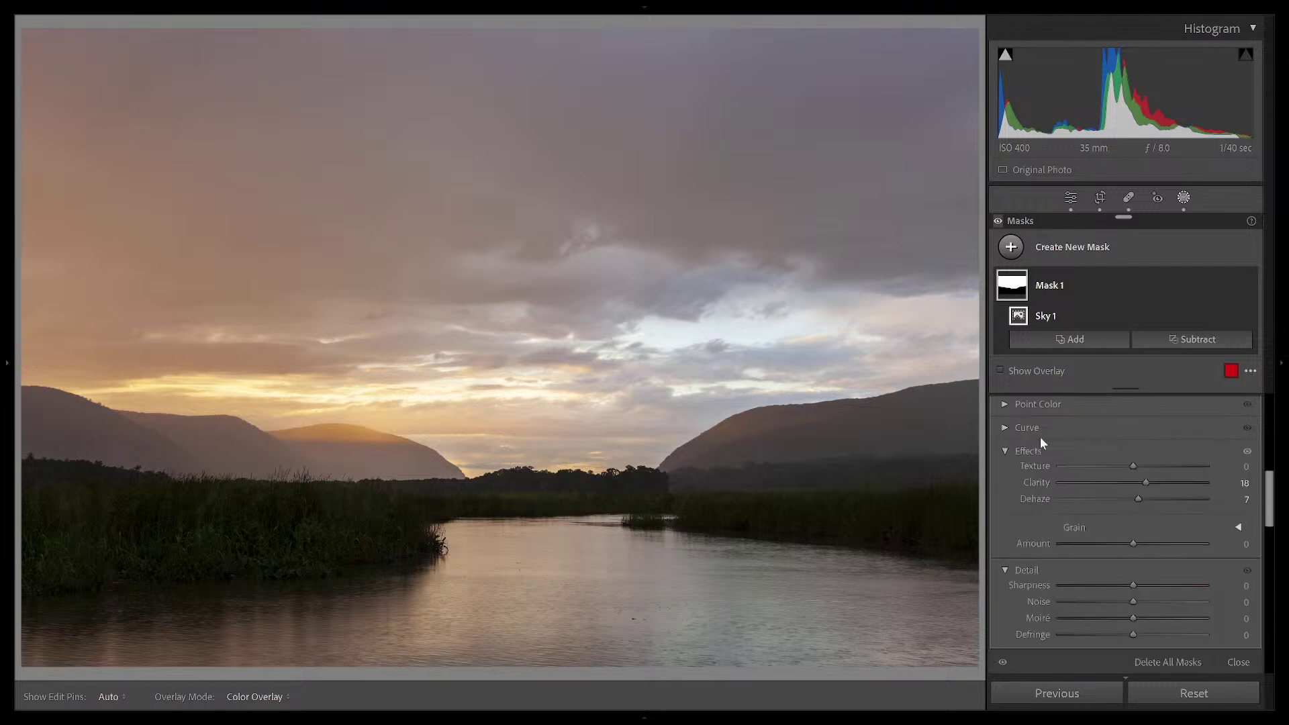
pyautogui.click(1006, 427)
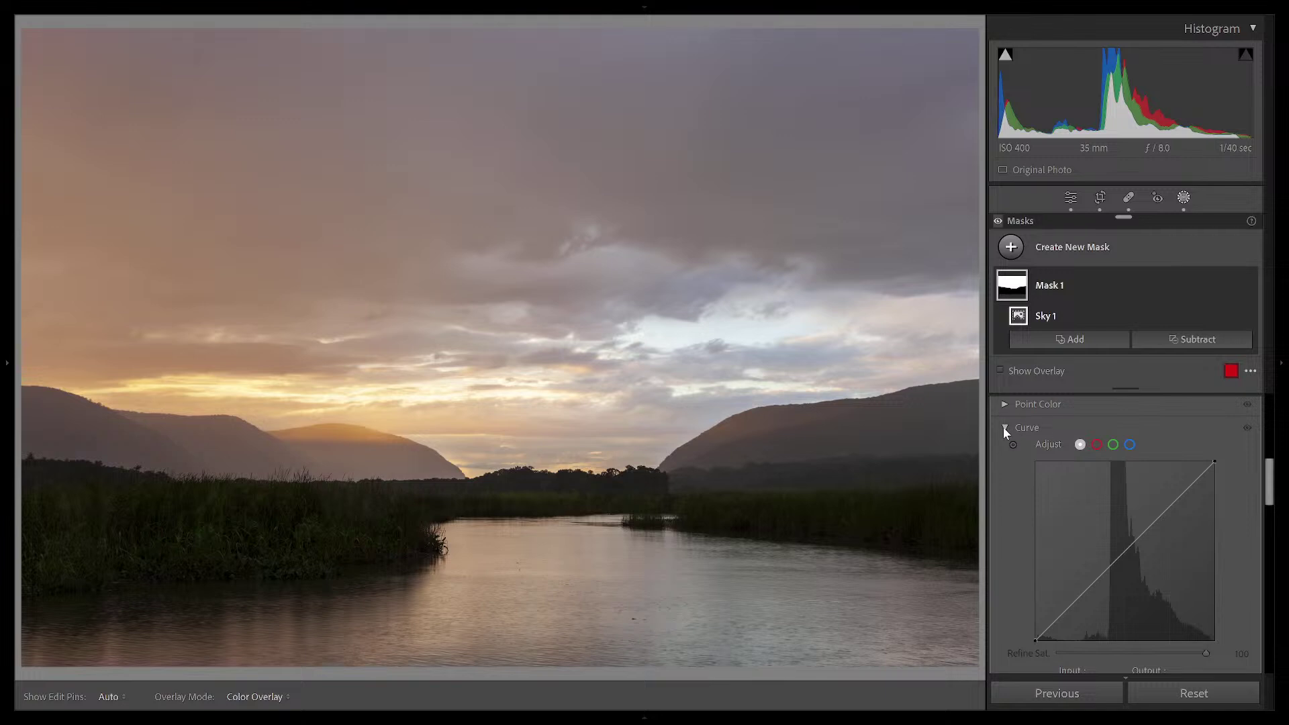
pyautogui.scroll(6, 1115, 449)
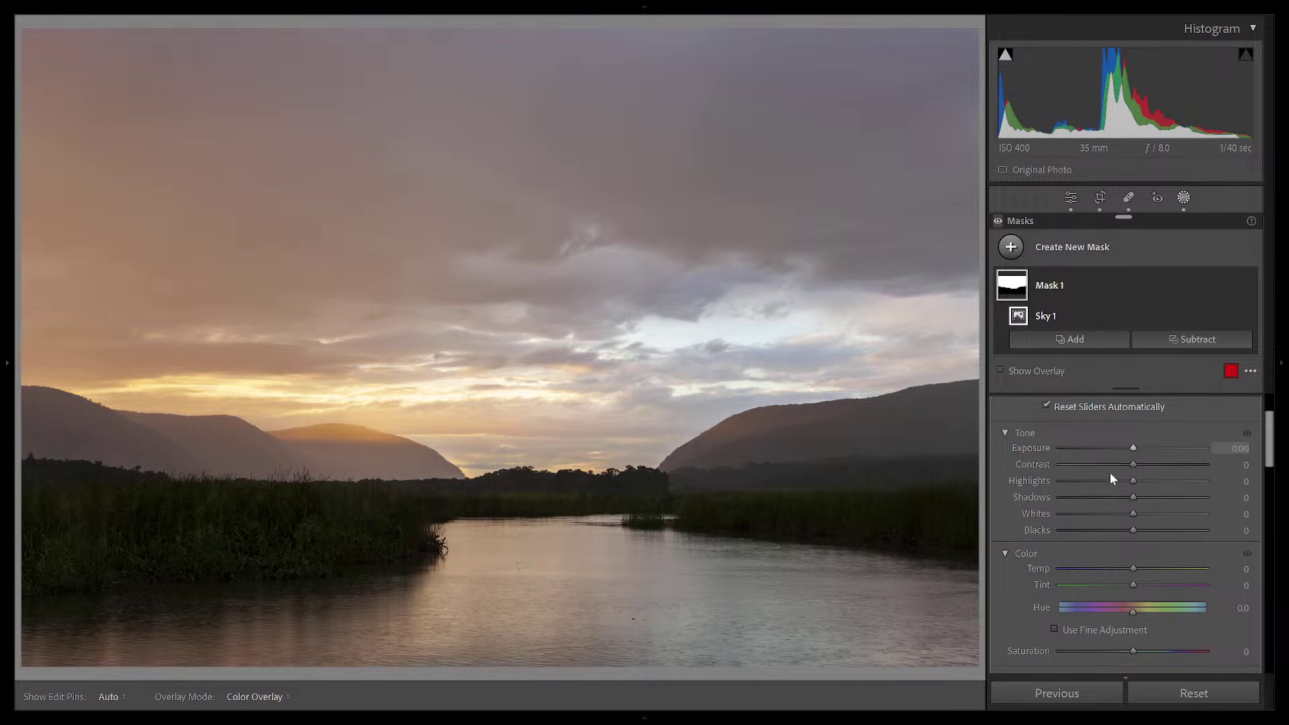
pyautogui.scroll(-2, 1131, 463)
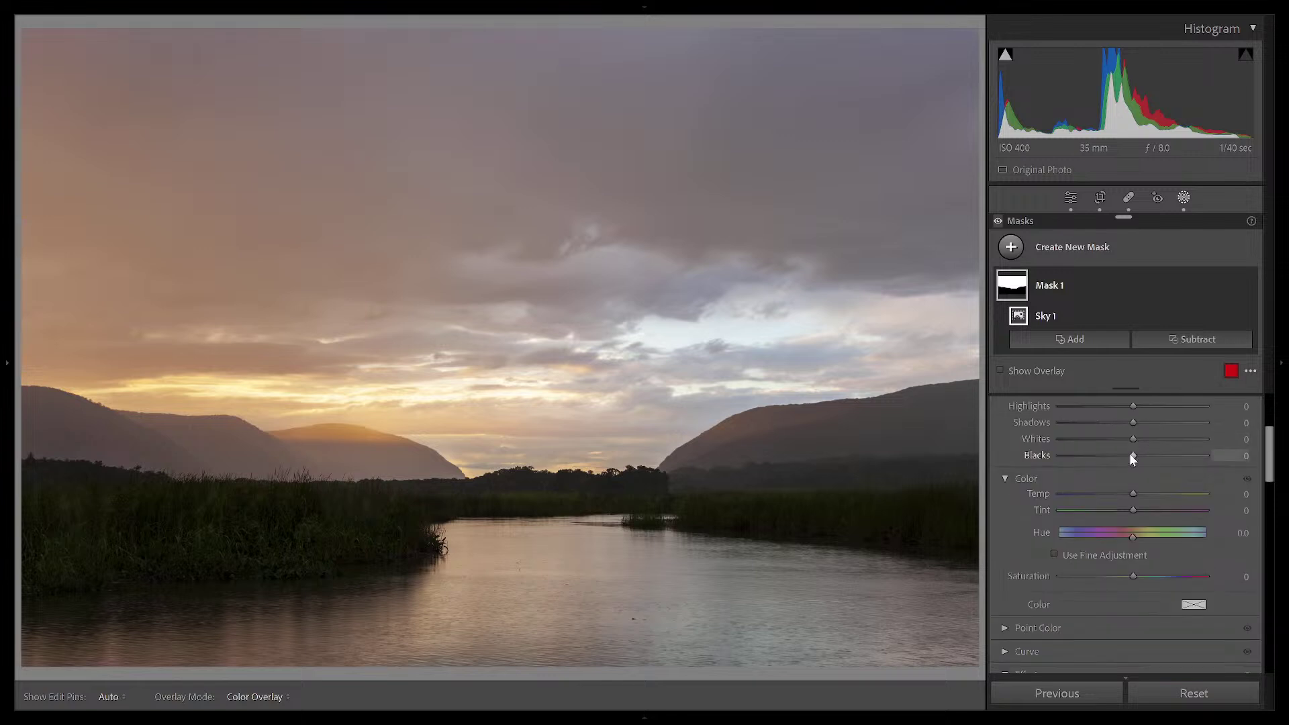
pyautogui.scroll(-4, 1131, 456)
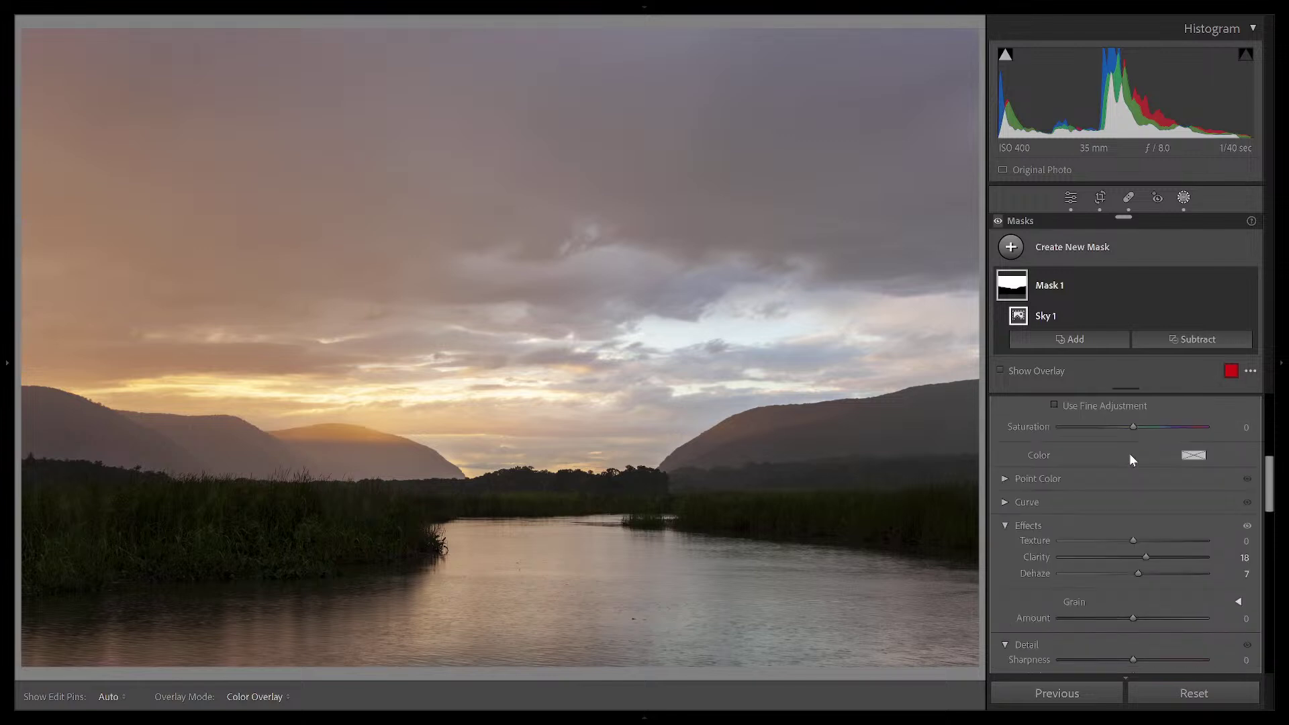
pyautogui.click(1005, 502)
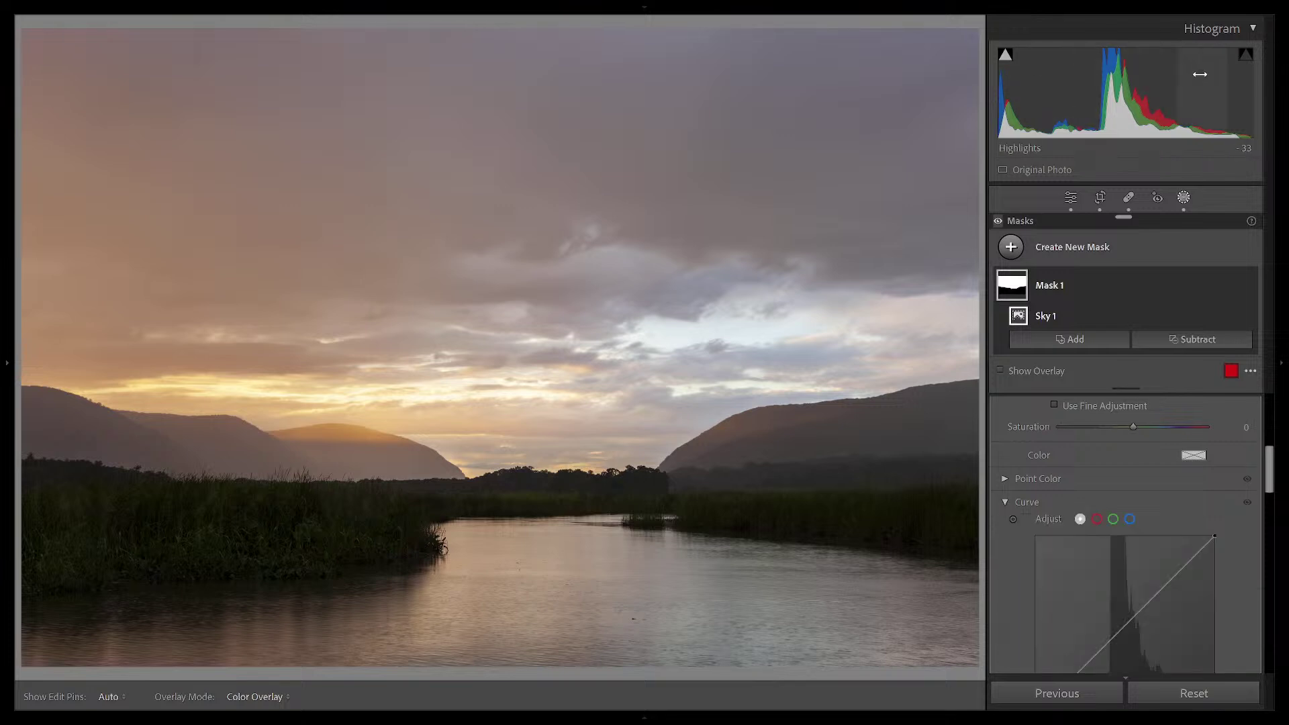
pyautogui.click(1252, 28)
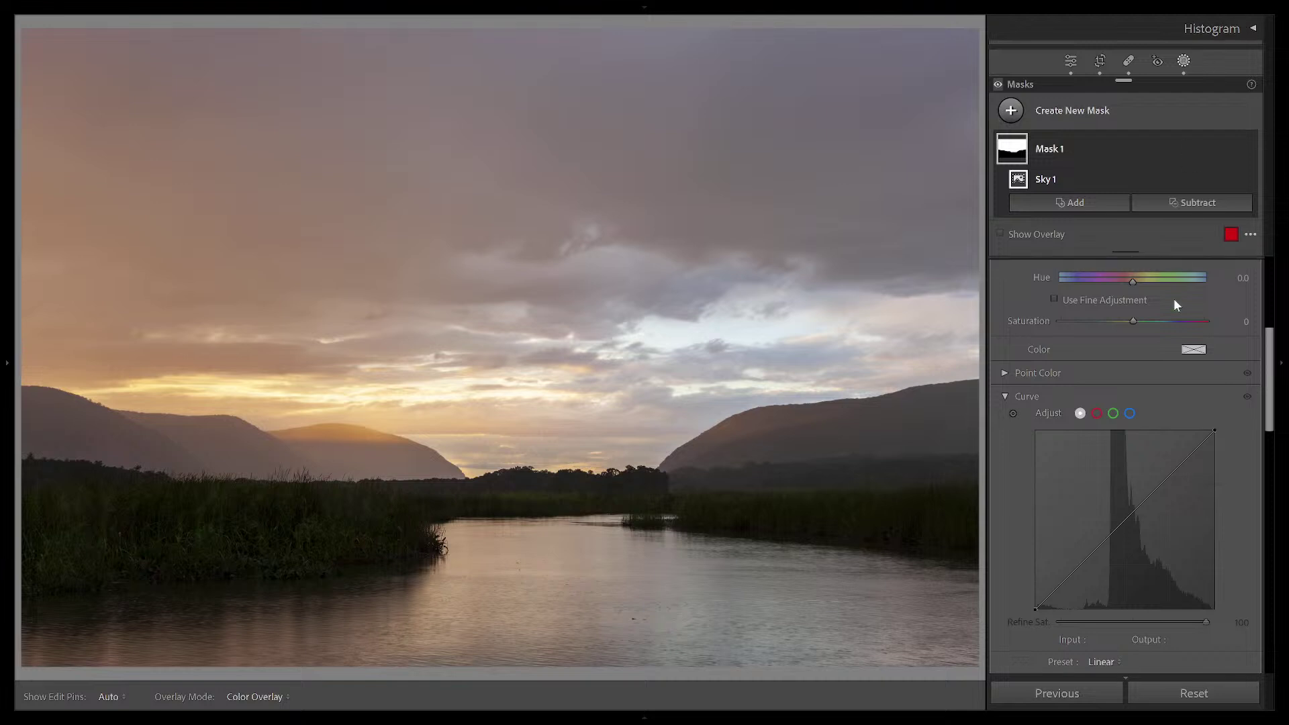
pyautogui.scroll(-2, 1160, 373)
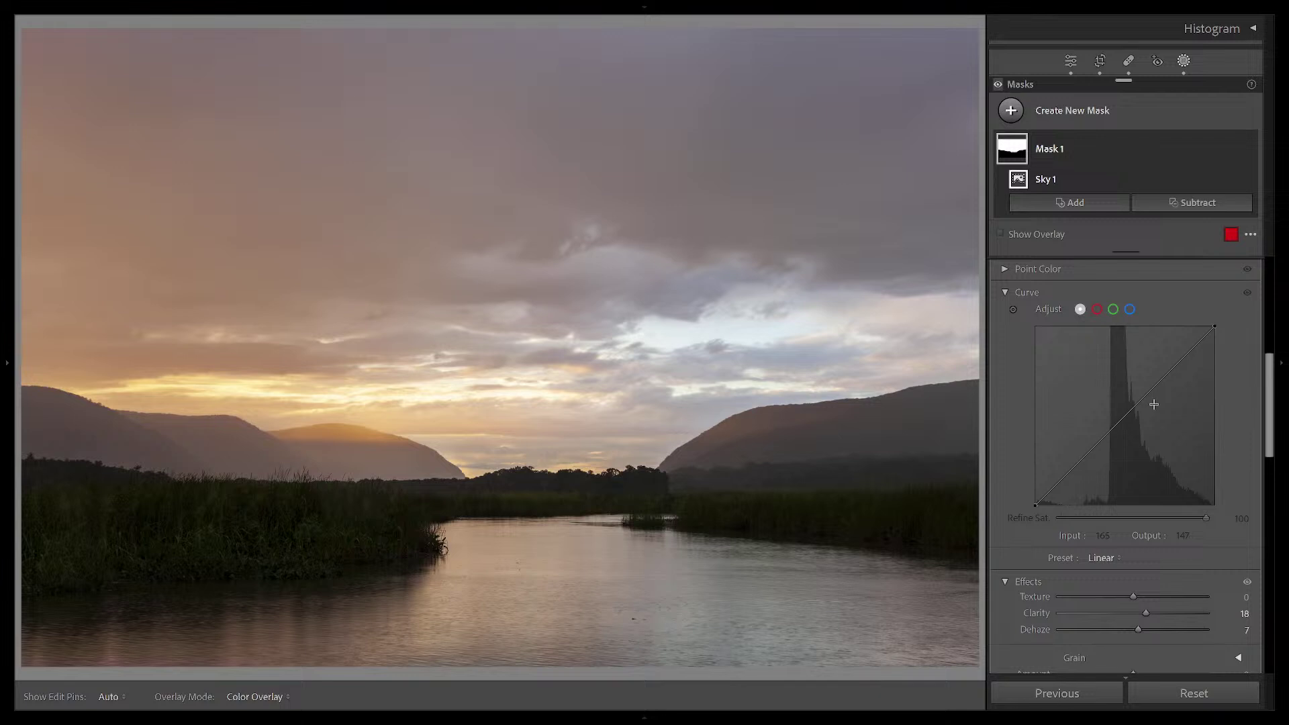
# Try a gentle S-curve on the sky mask, lifting an upper point and lowering a midtone point to input 113, output 107
pyautogui.click(1161, 382)
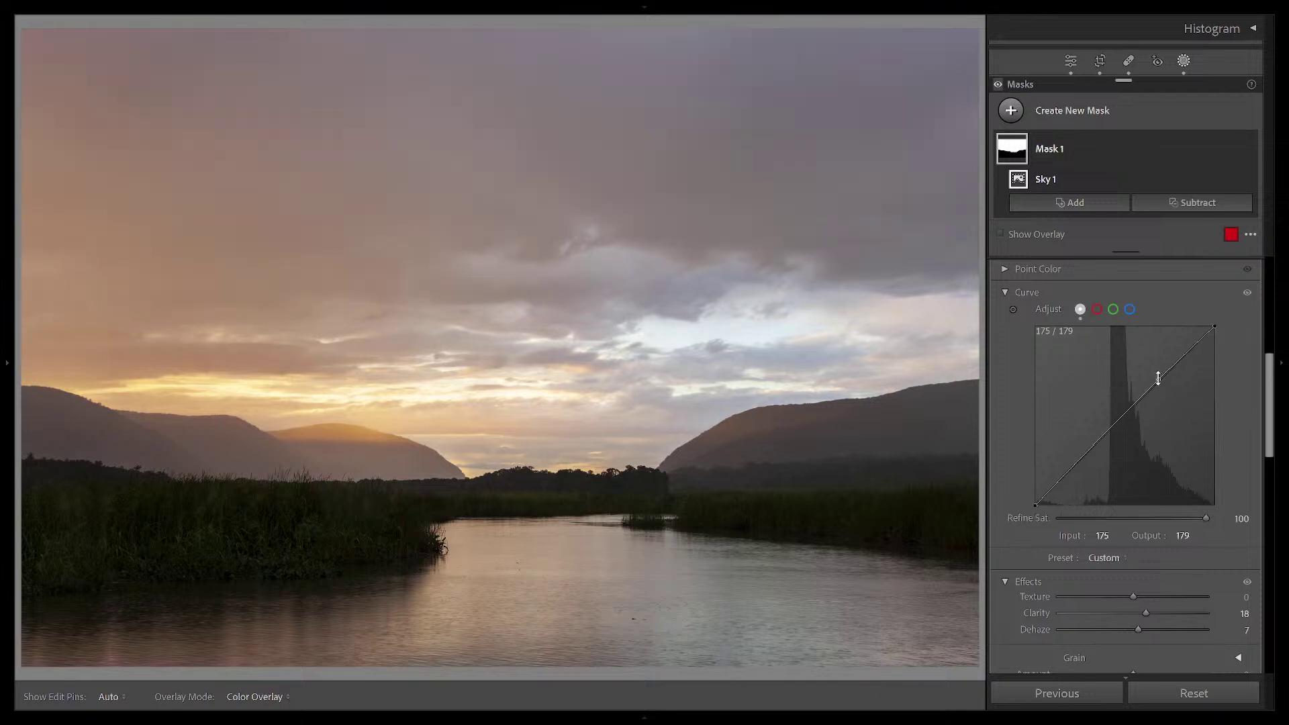
pyautogui.moveTo(1159, 376); pyautogui.dragTo(1162, 377)
pyautogui.click(1111, 427)
pyautogui.moveTo(1109, 427); pyautogui.dragTo(1115, 437)
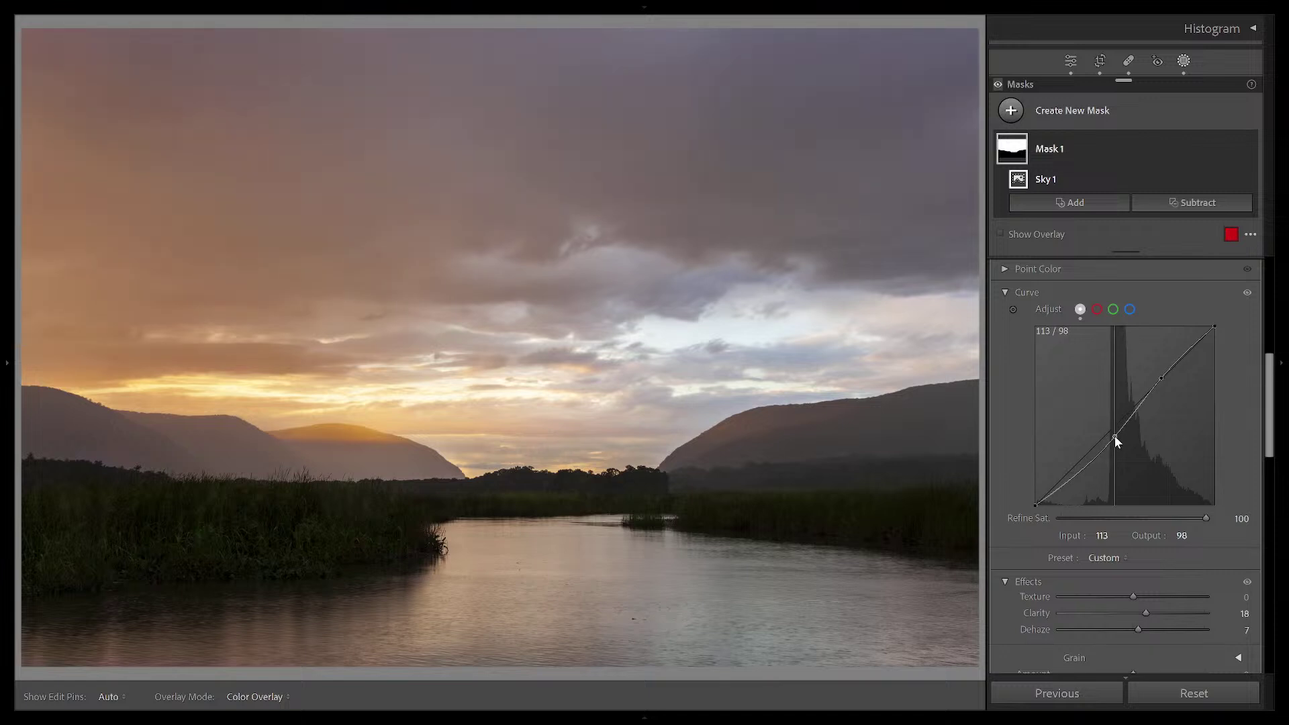
pyautogui.moveTo(1114, 437); pyautogui.dragTo(1114, 430)
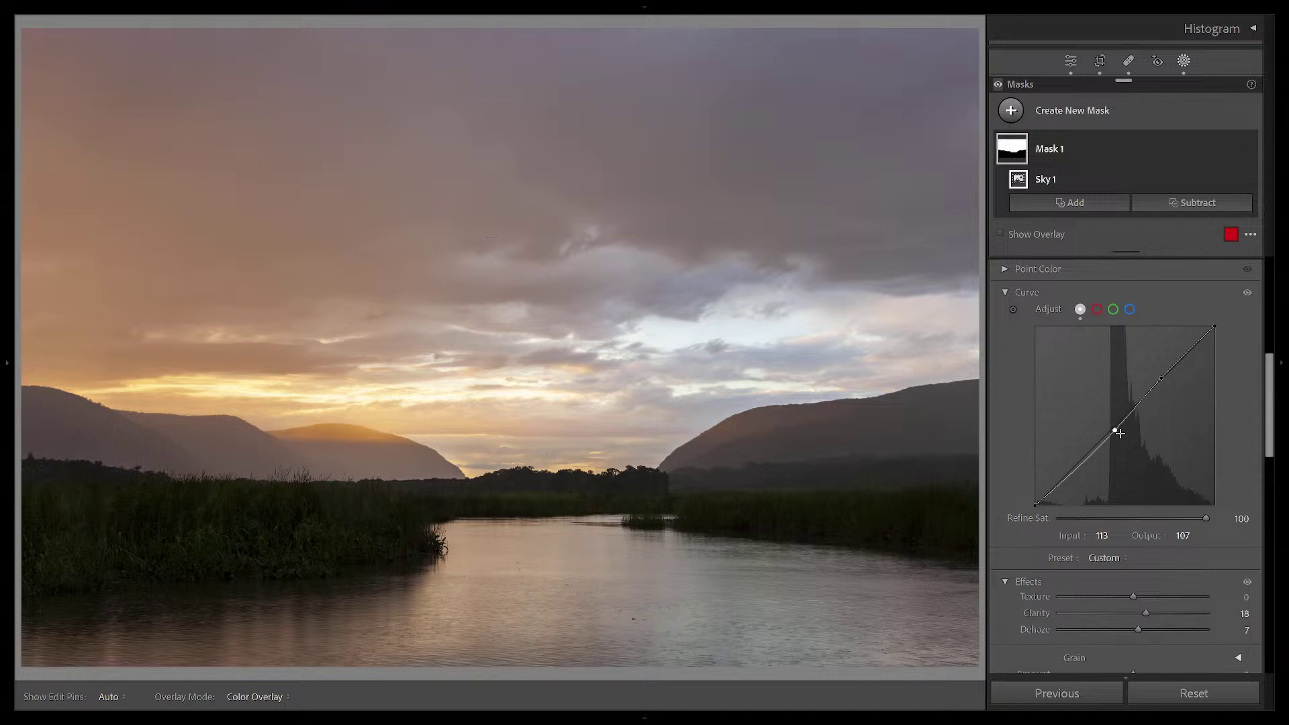
pyautogui.moveTo(1114, 428)
pyautogui.click(1115, 429)
# Try the Medium Contrast and Strong Contrast curve presets on the sky mask
pyautogui.click(1123, 556)
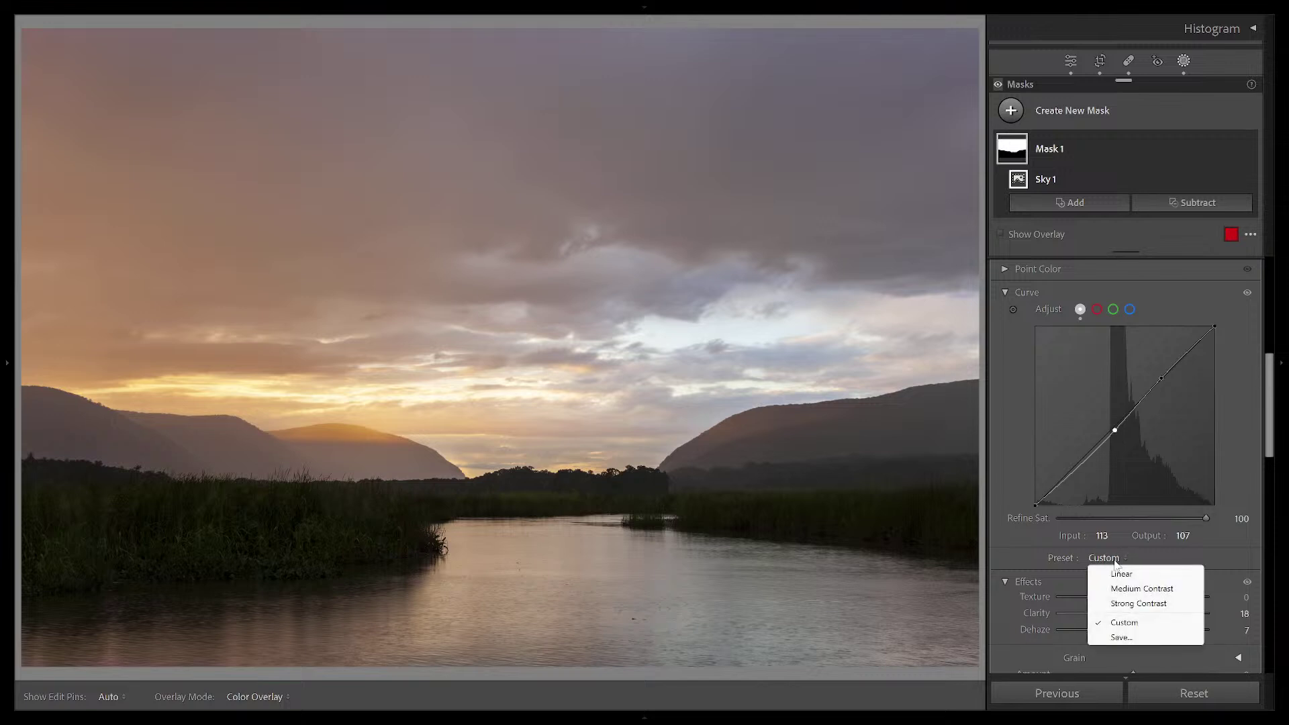
pyautogui.click(1138, 591)
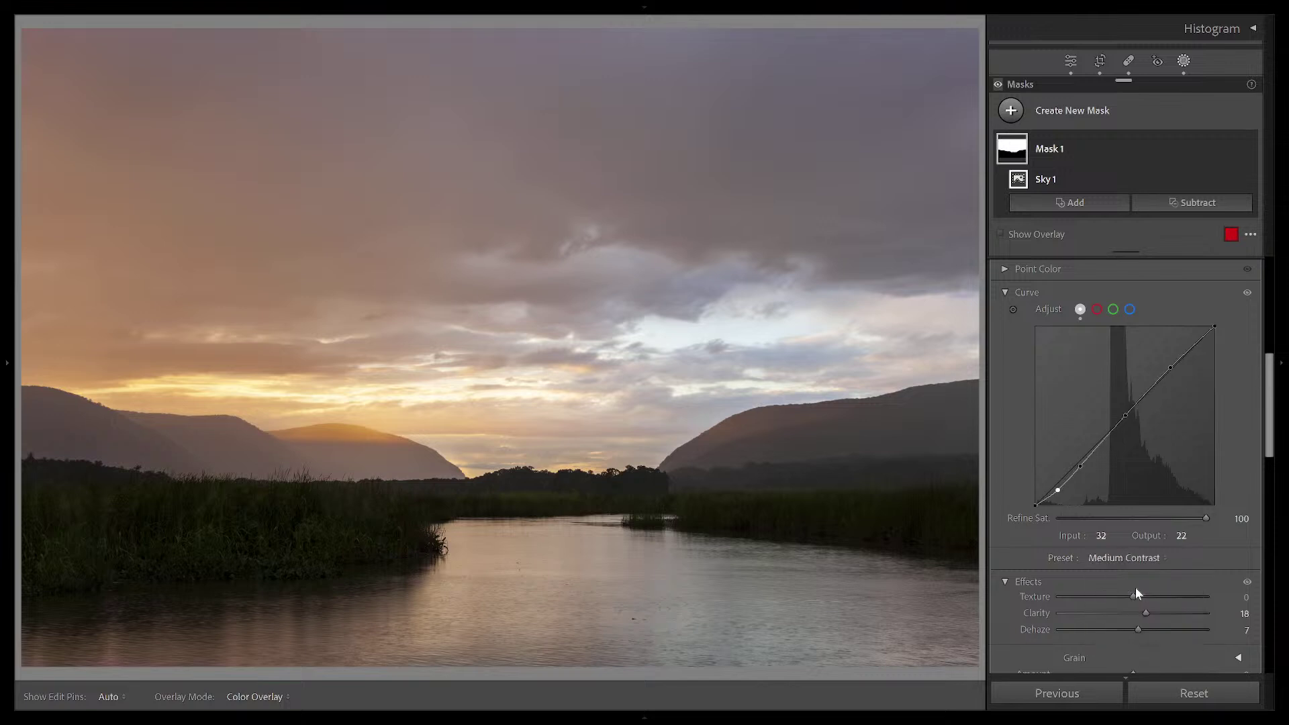
pyautogui.click(1120, 556)
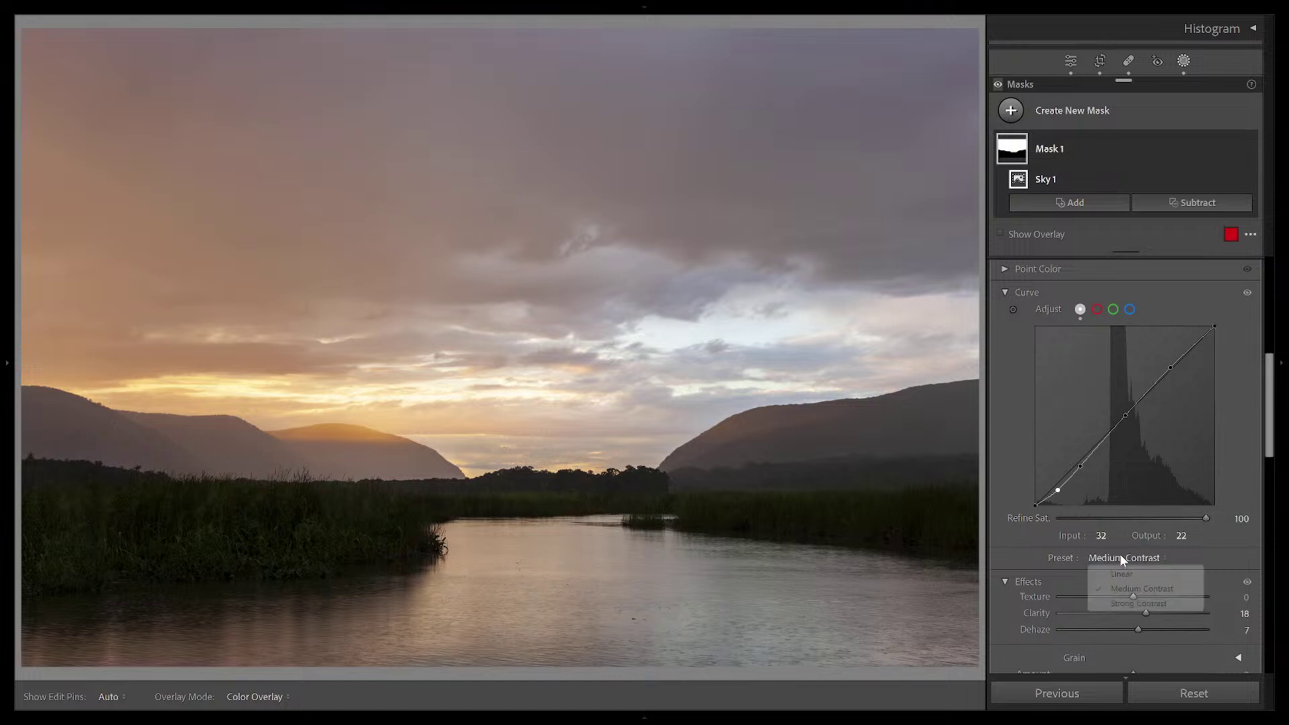
pyautogui.click(1138, 605)
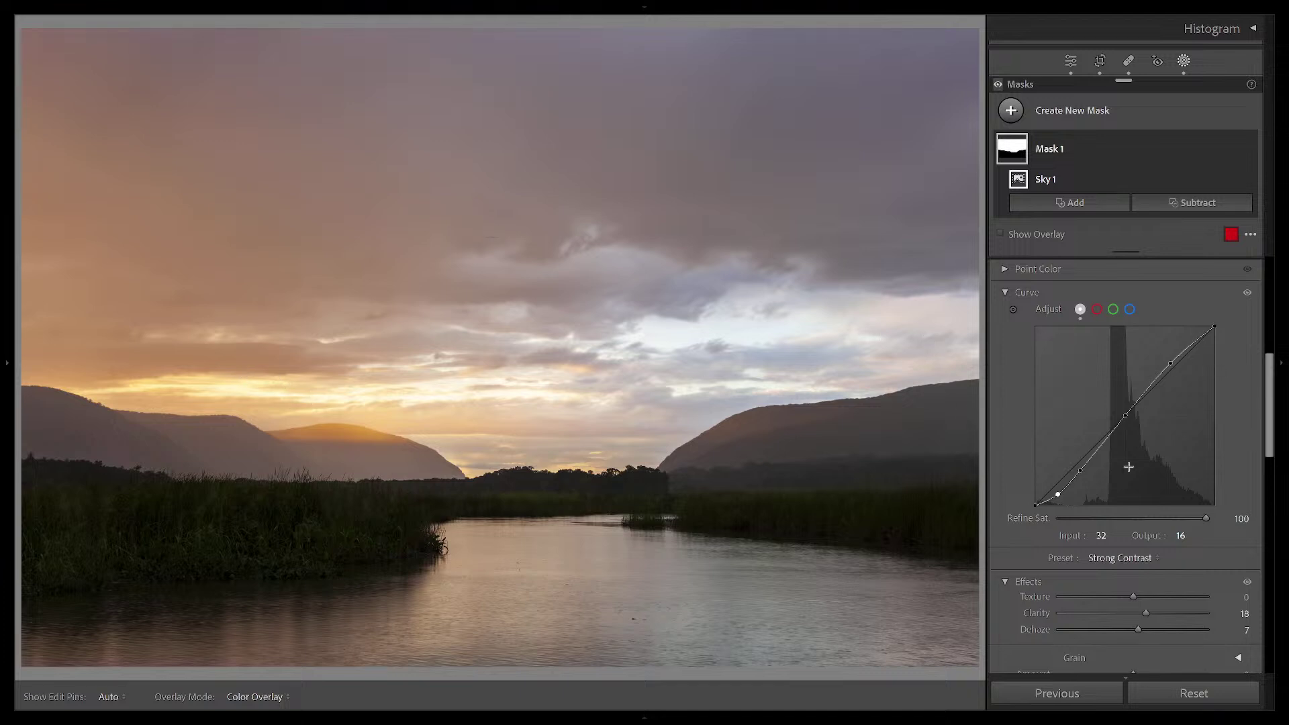
# Lower the Strong Contrast curve's upper point to input 193, output 193, try shifting its middle point, and undo that shift
pyautogui.click(1119, 558)
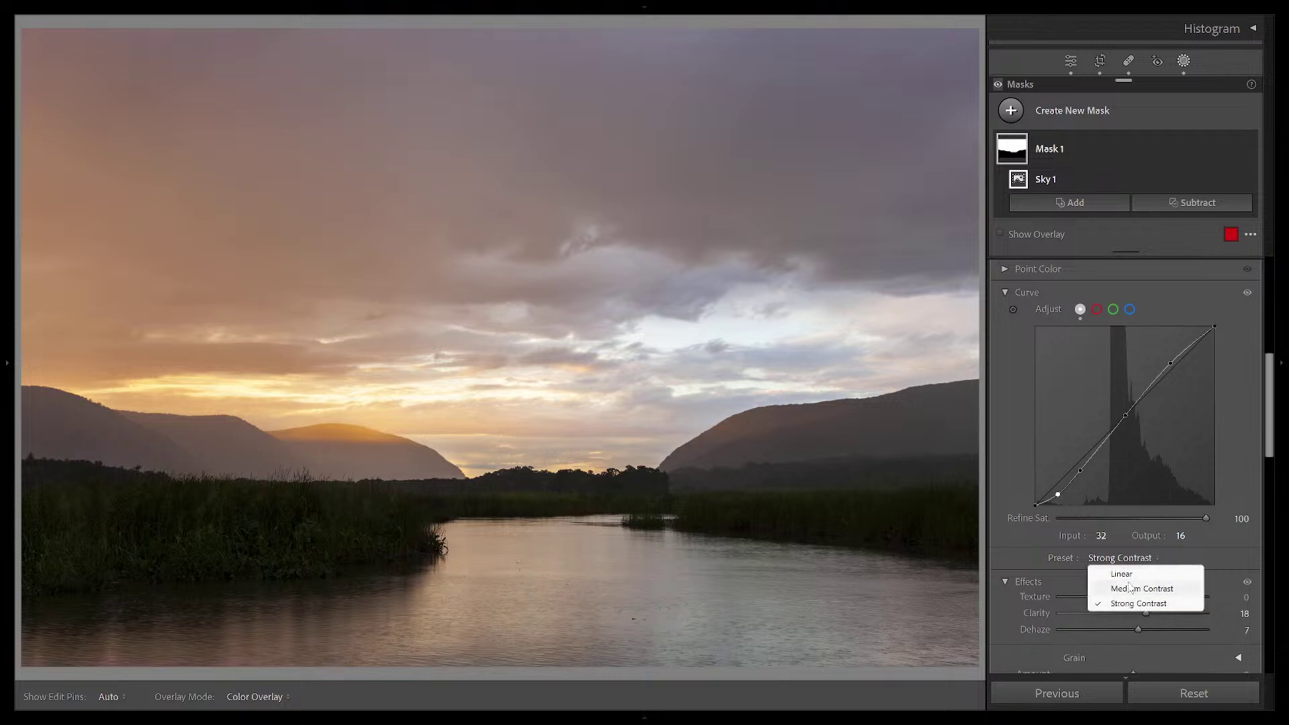
pyautogui.click(1171, 367)
pyautogui.moveTo(1171, 367); pyautogui.dragTo(1172, 373)
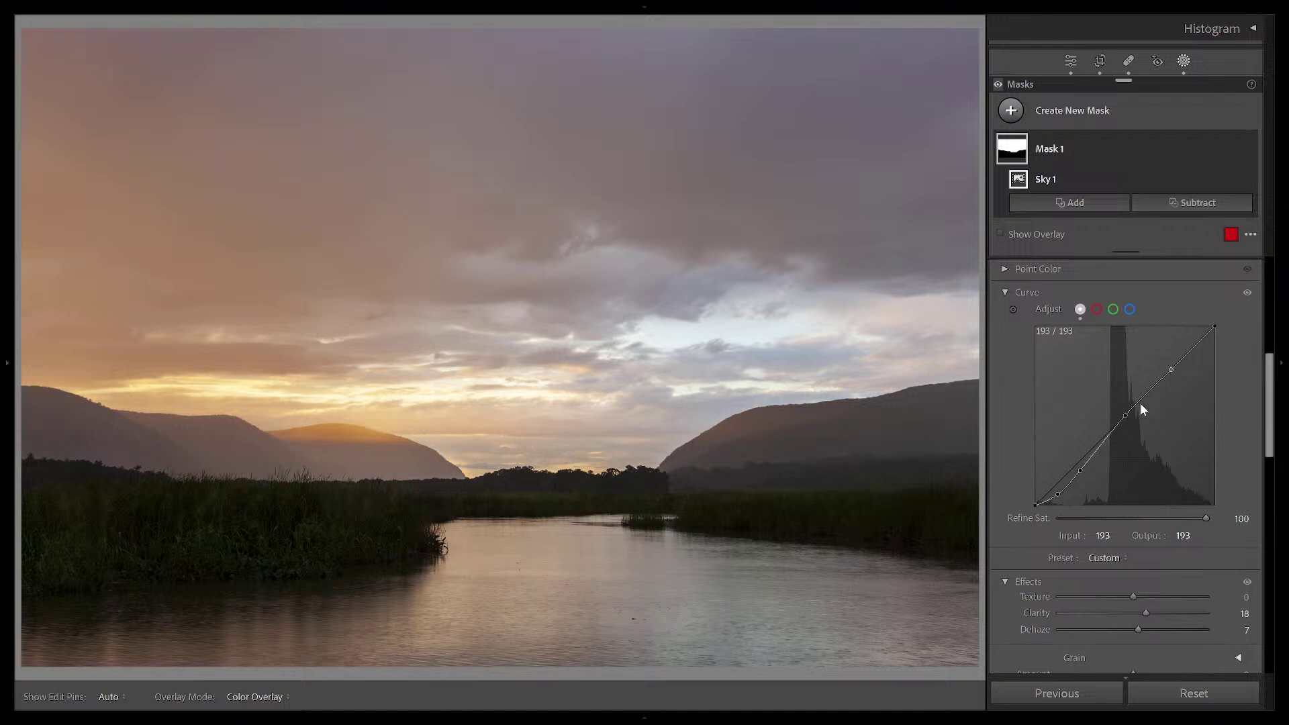
pyautogui.moveTo(1125, 414); pyautogui.dragTo(1126, 412)
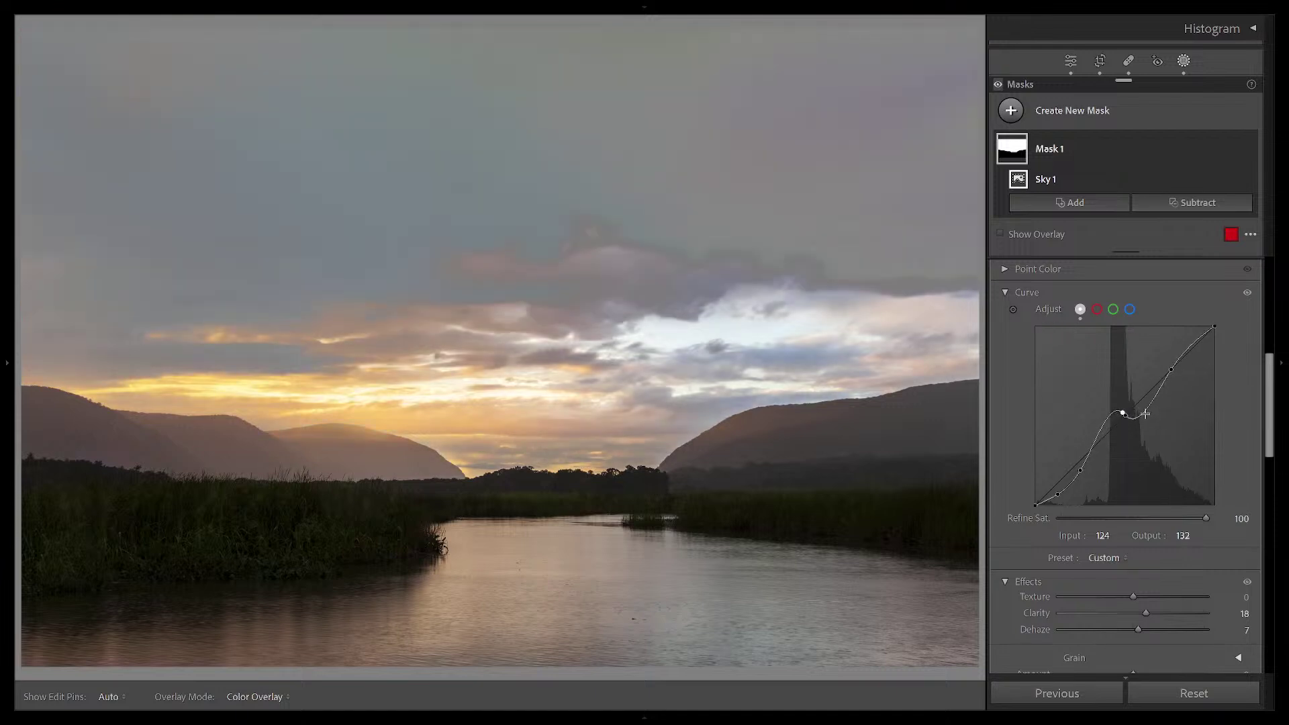
pyautogui.hotkey('ctrl', 'z')
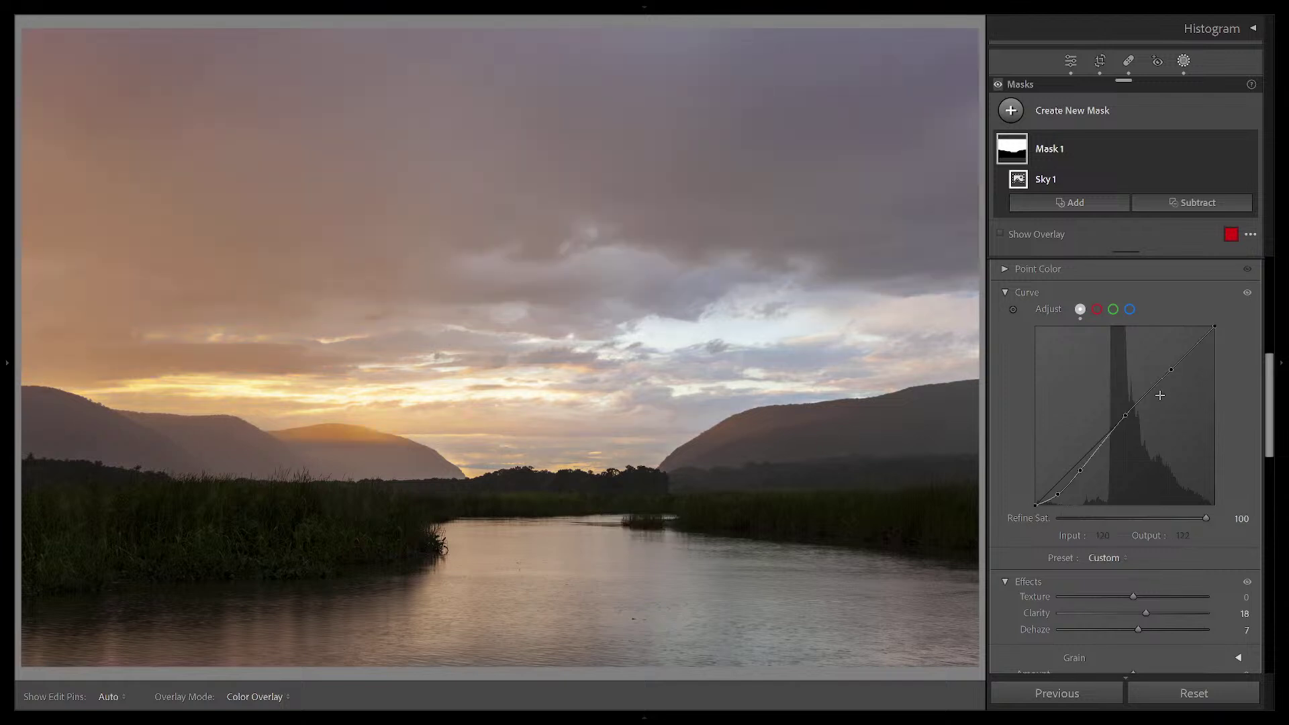
# Reset the sky mask's curve to Linear, slightly raise an upper point, and set a lower point to input 107, output 101
pyautogui.click(1110, 558)
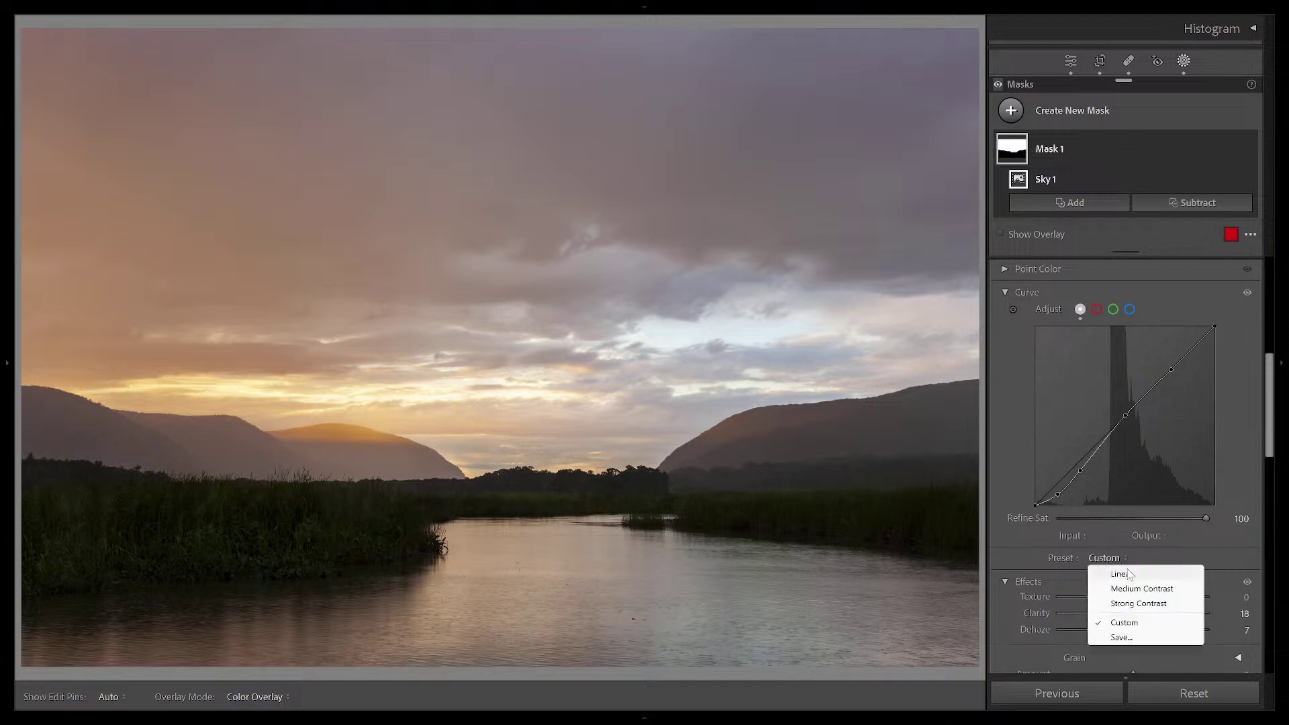
pyautogui.click(1129, 574)
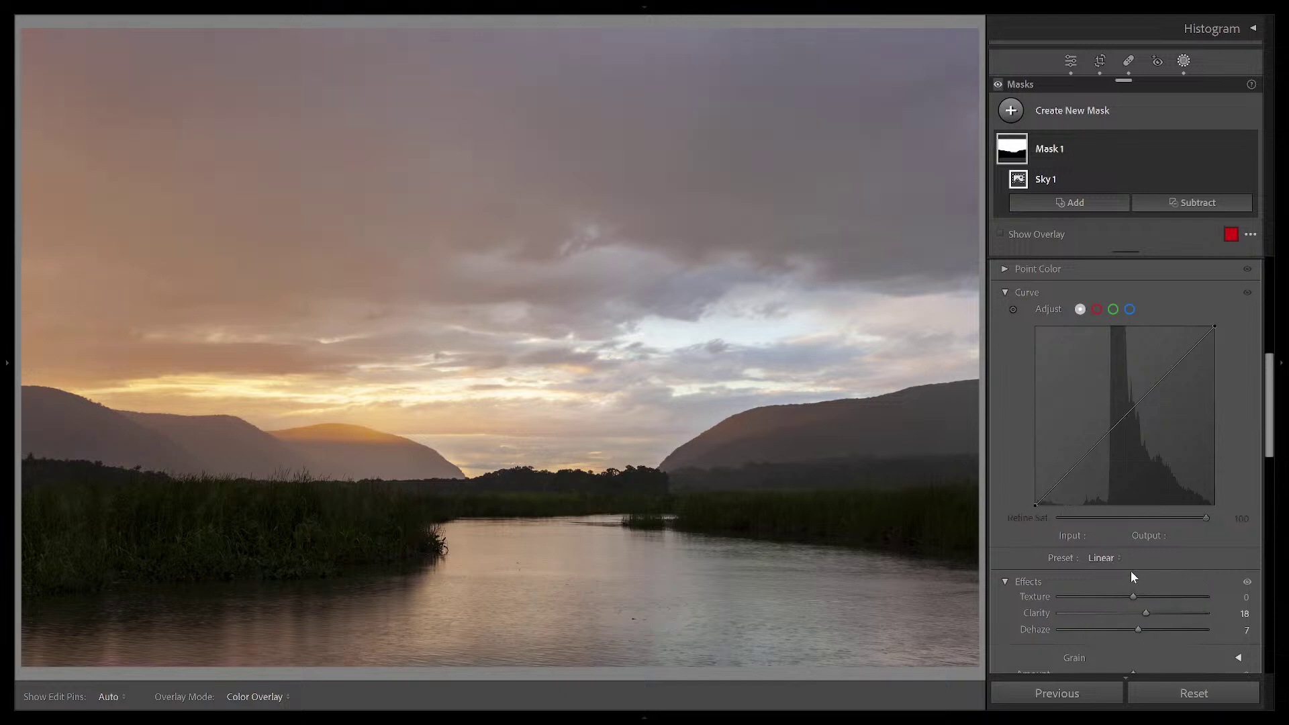
pyautogui.click(1158, 381)
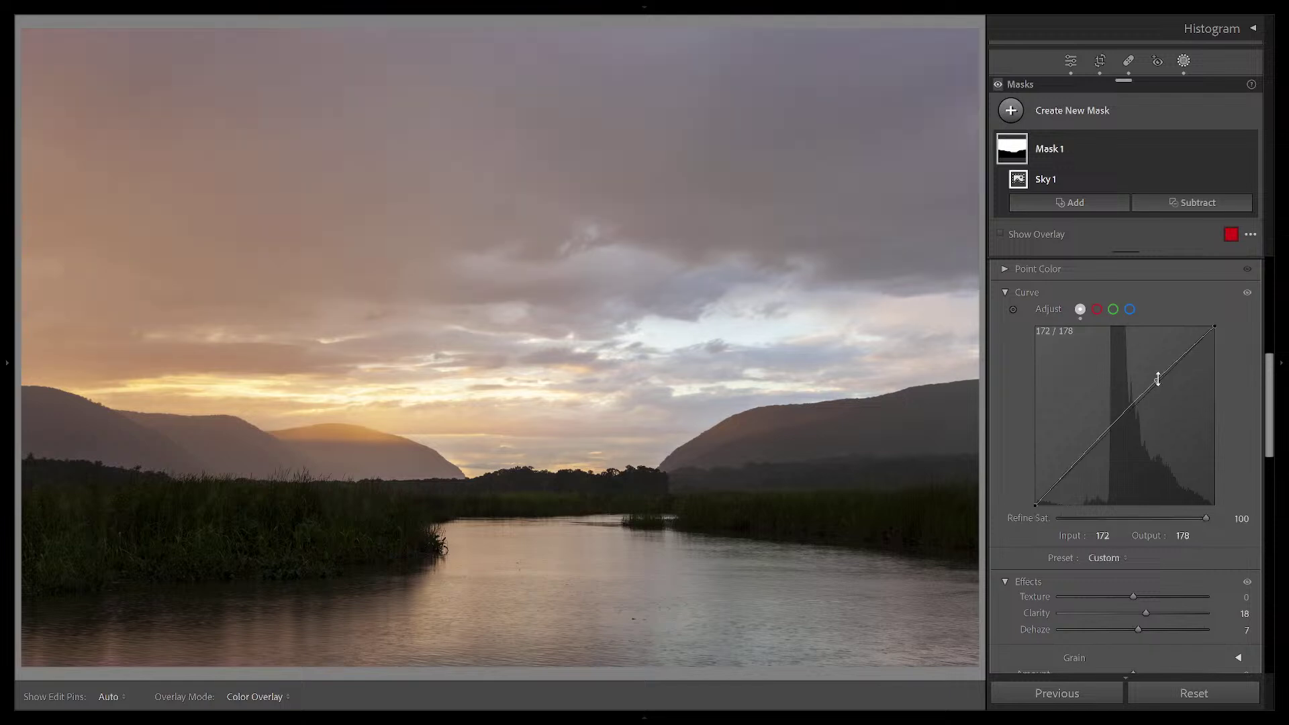
pyautogui.moveTo(1158, 379); pyautogui.dragTo(1159, 380)
pyautogui.click(1109, 432)
pyautogui.moveTo(1109, 432); pyautogui.dragTo(1111, 438)
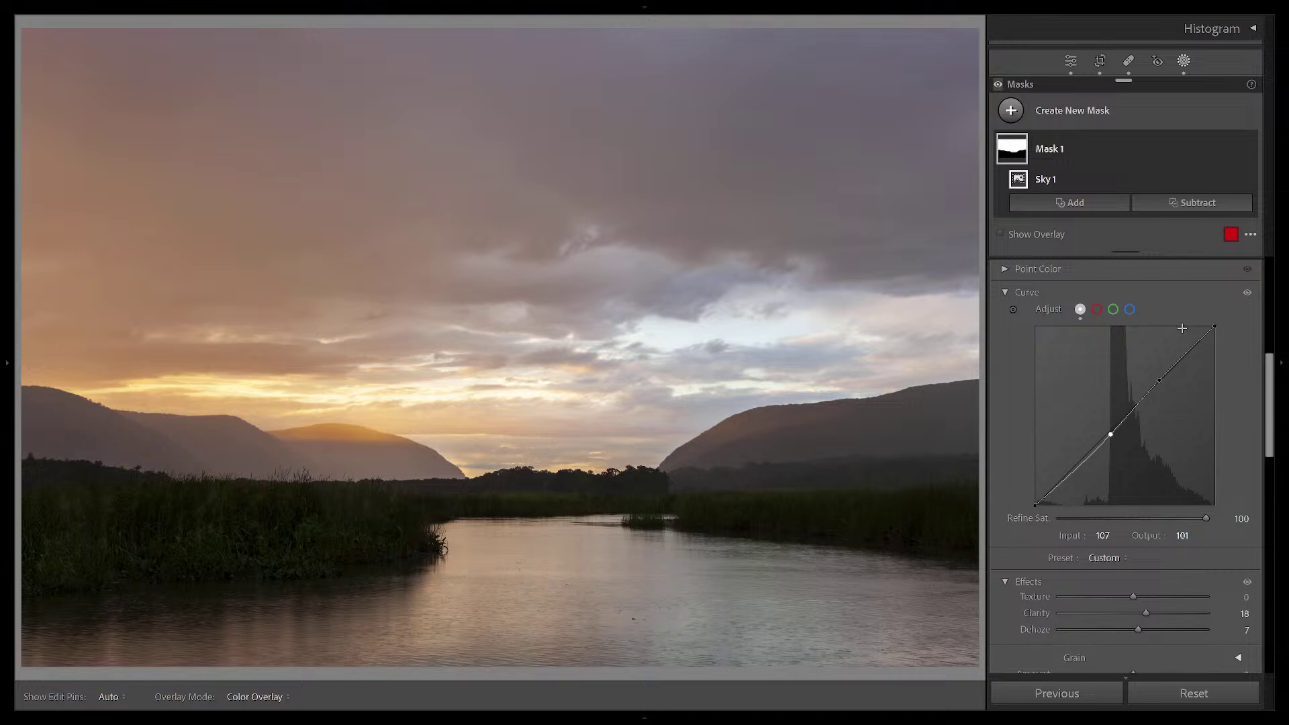
# Compare the sky with the mask's curve adjustment switched off and on, leaving it on
pyautogui.click(1247, 296)
pyautogui.click(1247, 296)
pyautogui.click(1247, 295)
pyautogui.click(1248, 294)
pyautogui.click(1248, 295)
pyautogui.click(1248, 294)
pyautogui.click(1247, 294)
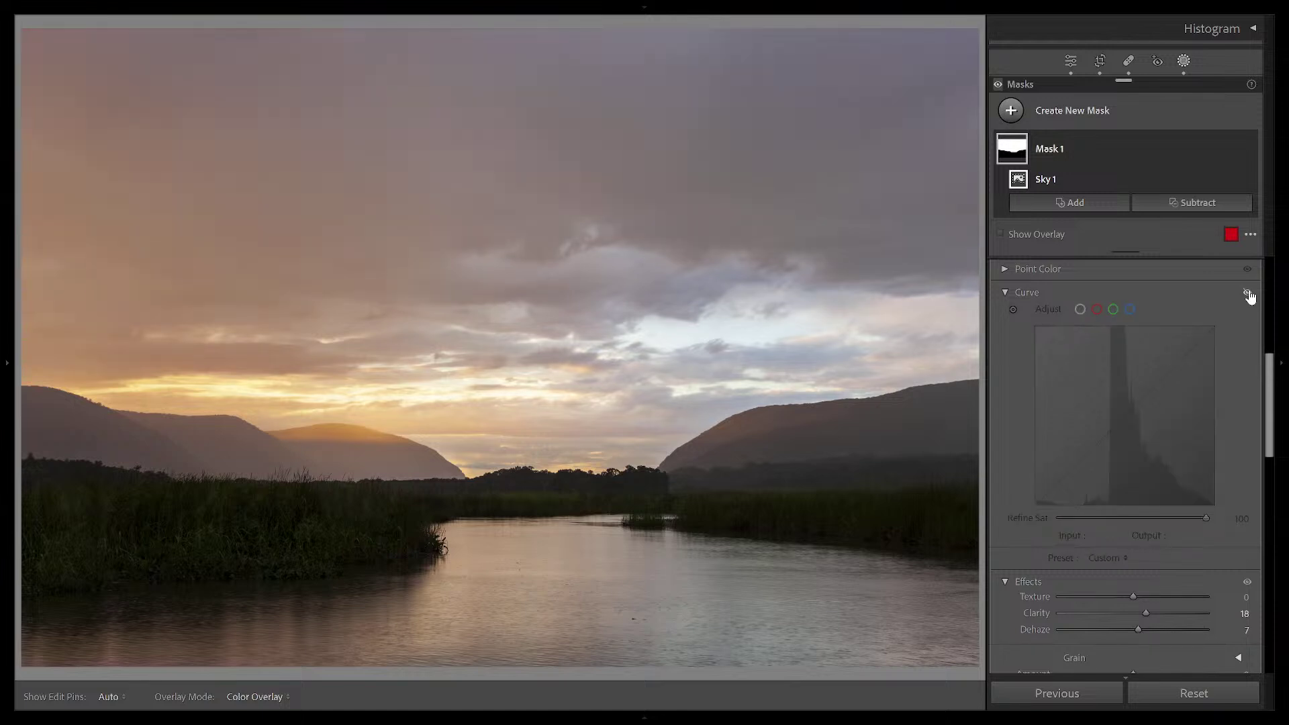
pyautogui.click(1248, 293)
pyautogui.click(1248, 293)
pyautogui.click(1247, 294)
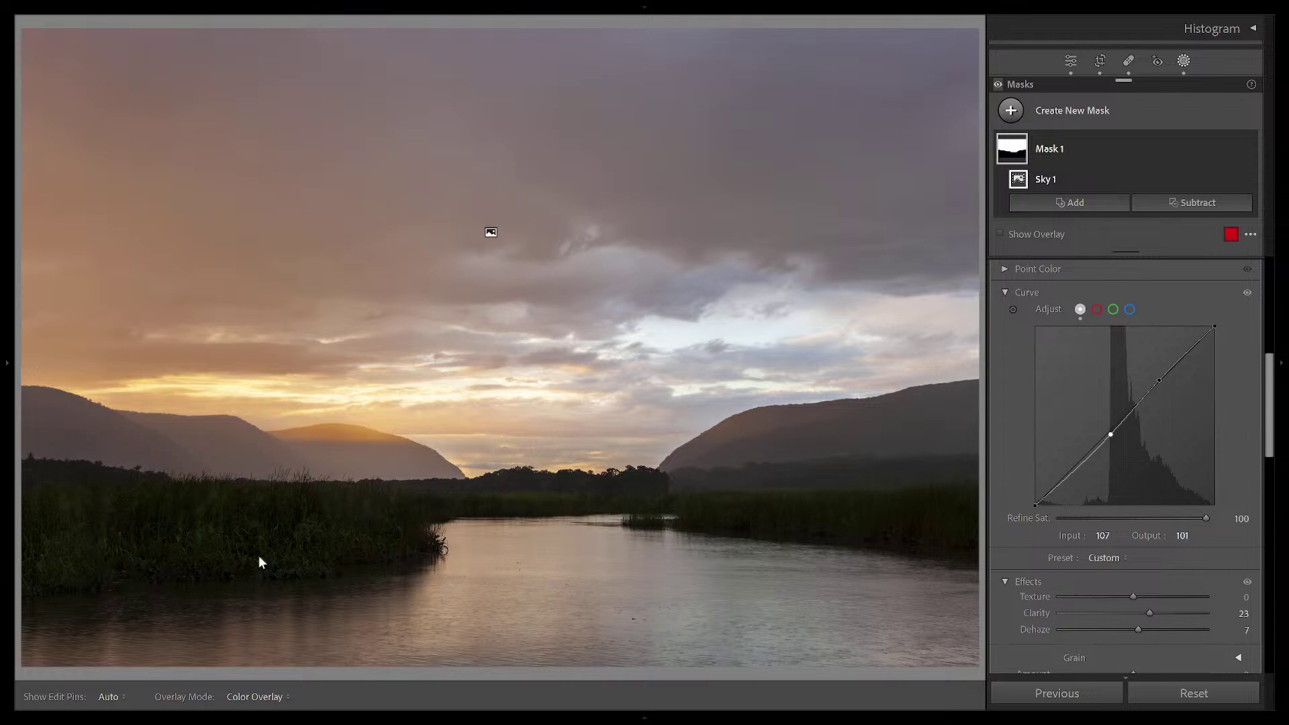
# Try an Objects mask painted with Brush Select along the marsh grass and tree line, and undo the mask
pyautogui.scroll(5, 1194, 306)
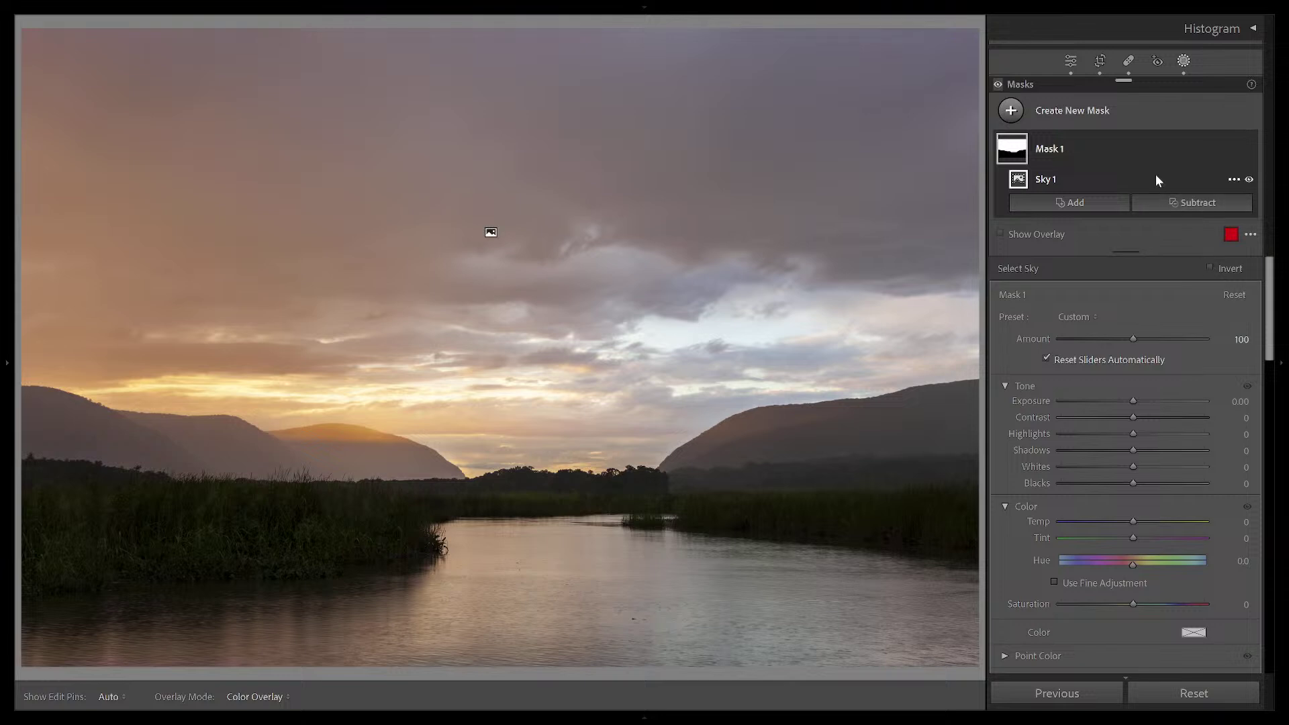
pyautogui.click(1012, 110)
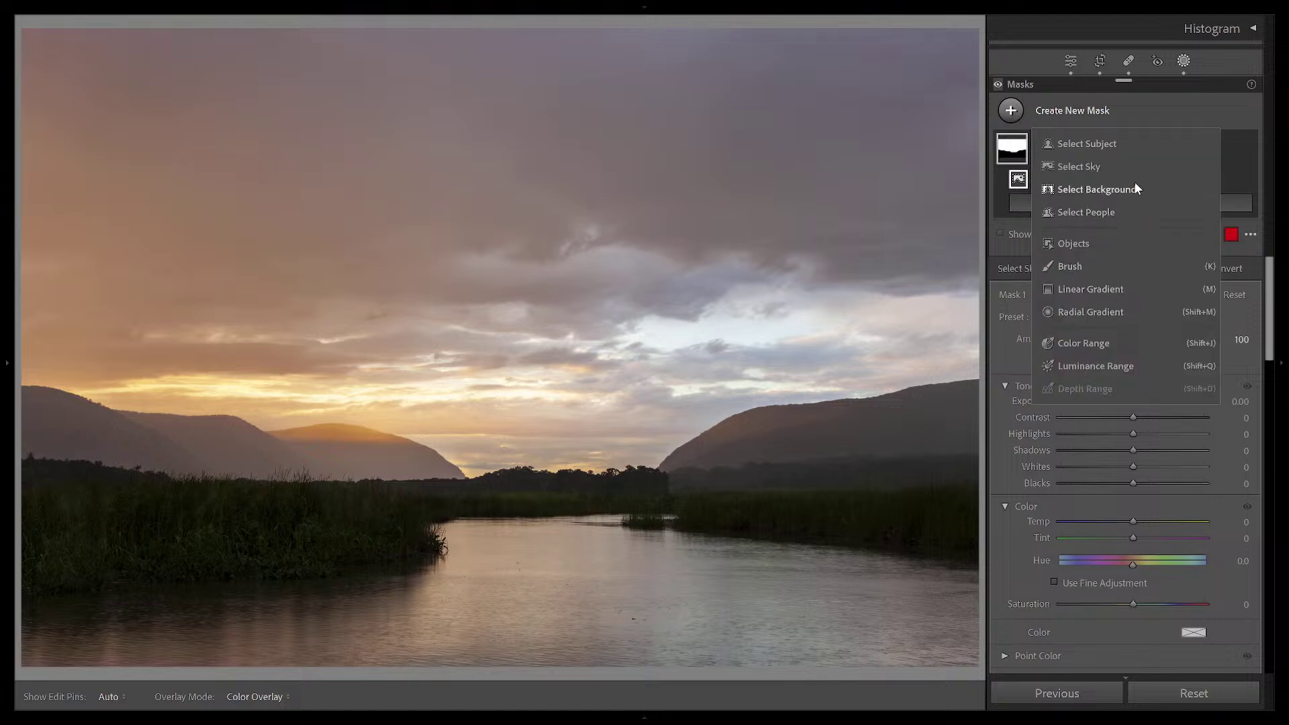
pyautogui.click(1079, 244)
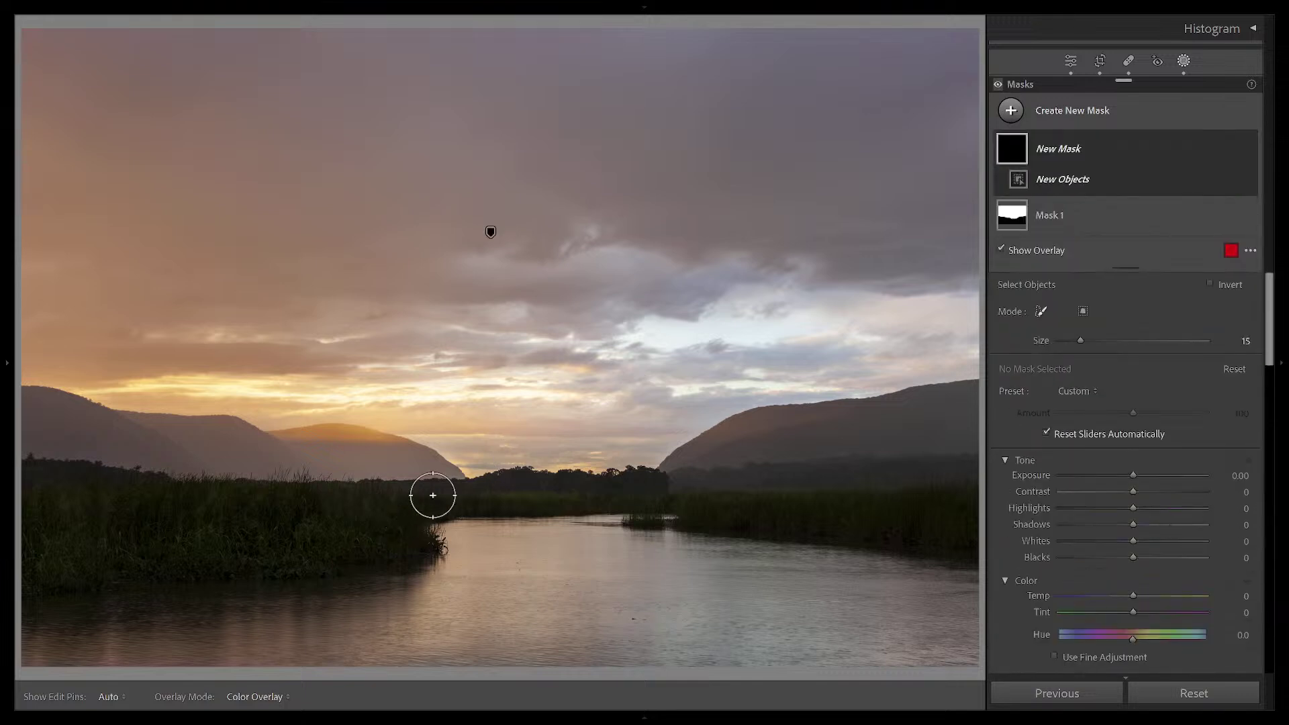
pyautogui.click(1084, 311)
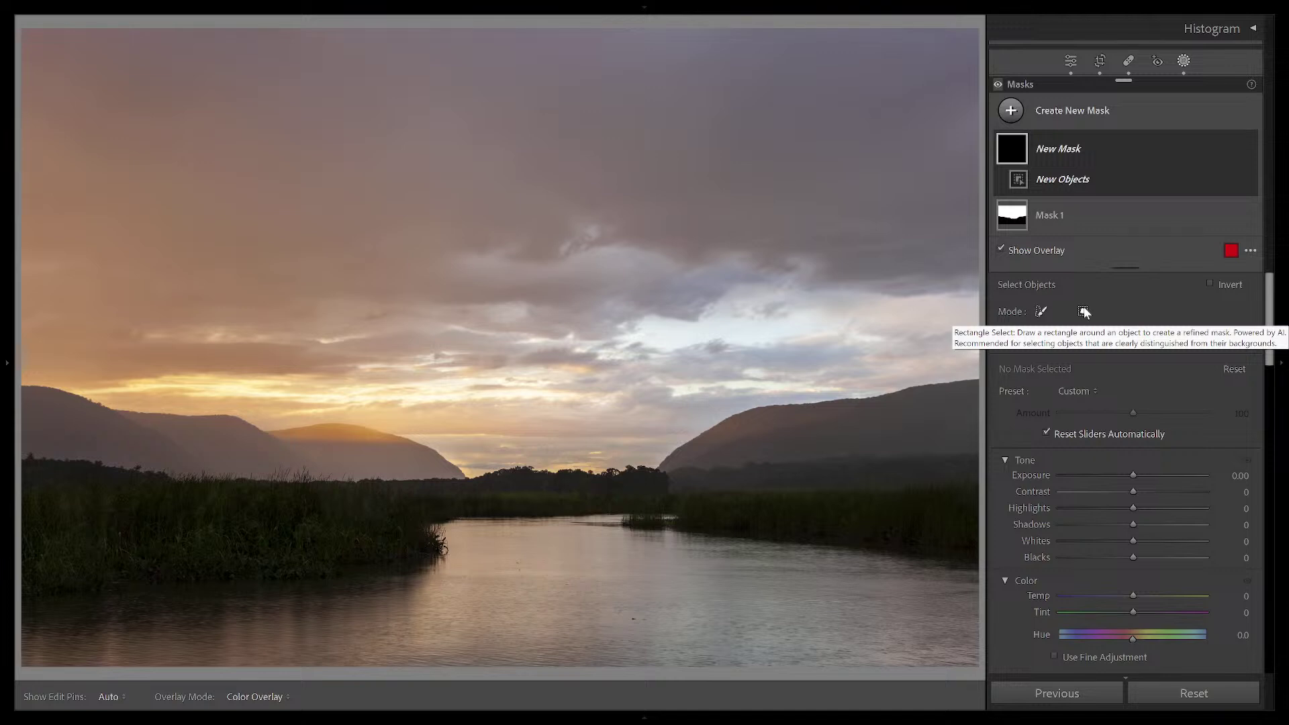
pyautogui.click(1041, 311)
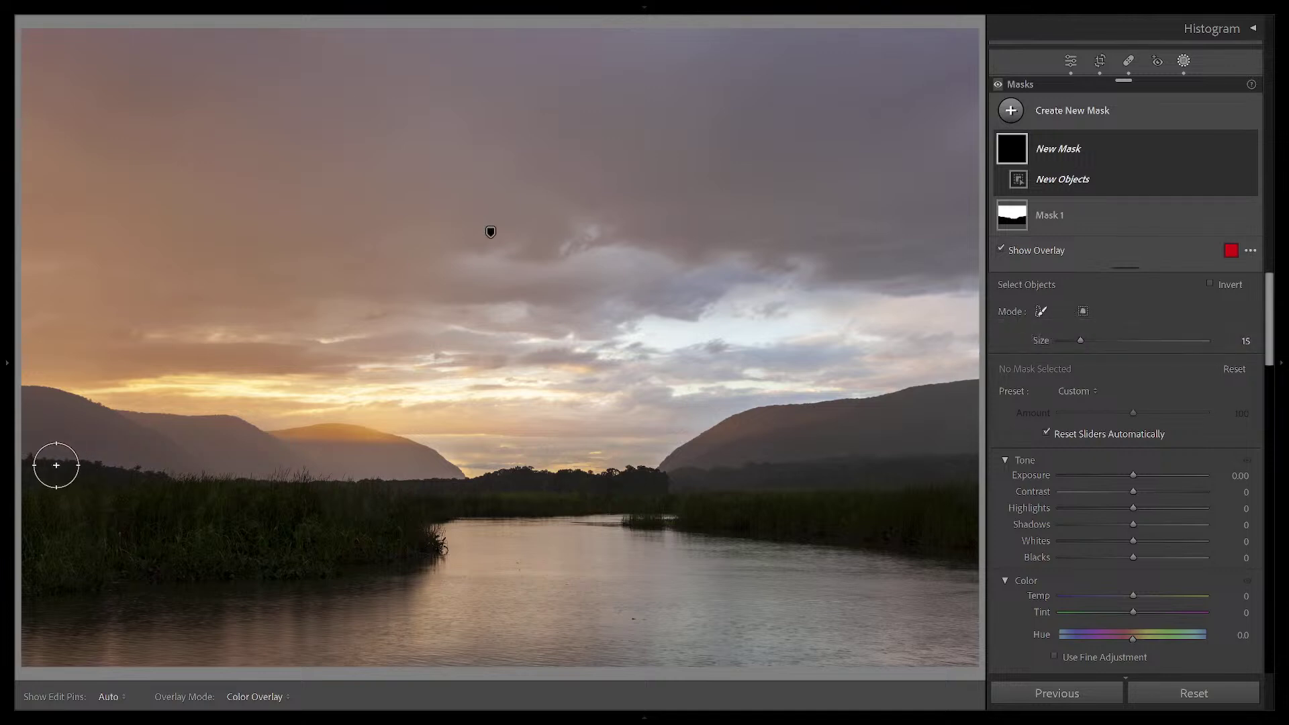
pyautogui.moveTo(29, 462)
pyautogui.mouseDown()
pyautogui.moveTo(209, 494)
pyautogui.moveTo(638, 490)
pyautogui.moveTo(973, 462)
pyautogui.moveTo(979, 654)
pyautogui.moveTo(774, 682)
pyautogui.moveTo(139, 675)
pyautogui.moveTo(10, 589)
pyautogui.moveTo(29, 479)
pyautogui.moveTo(447, 511)
pyautogui.moveTo(757, 509)
pyautogui.mouseUp()
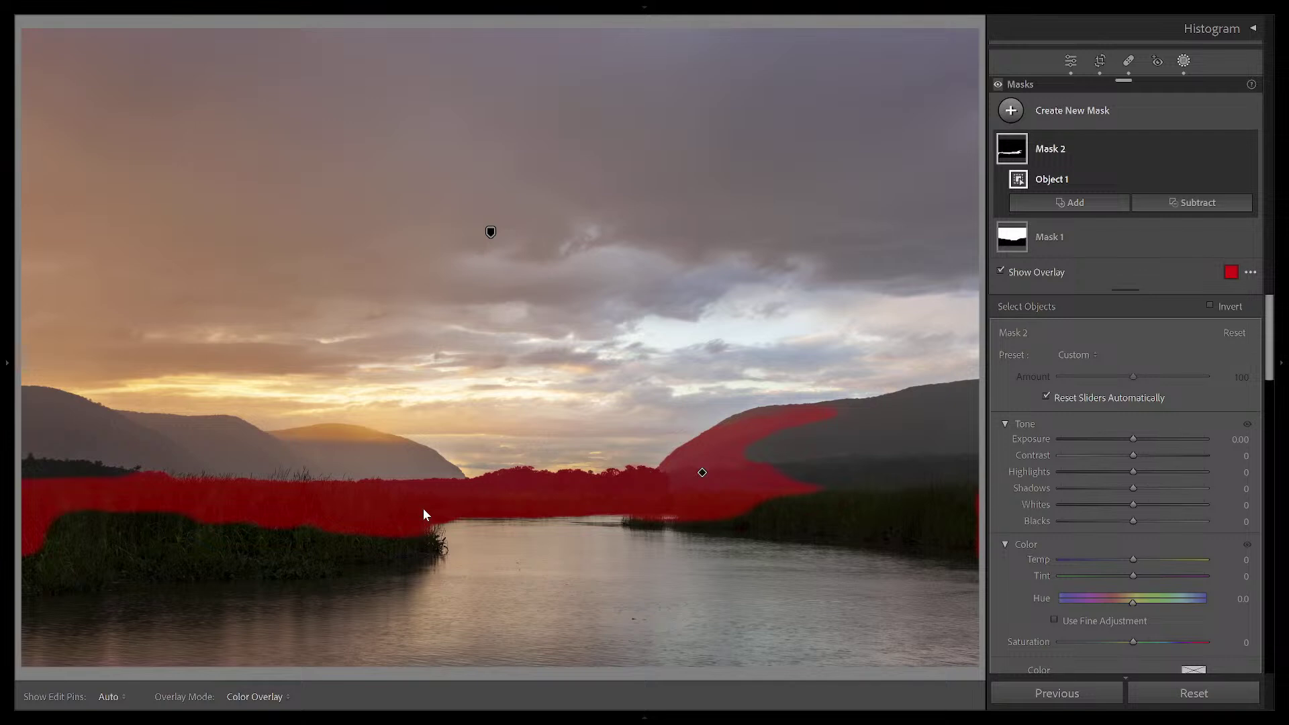
pyautogui.hotkey('ctrl', 'z')
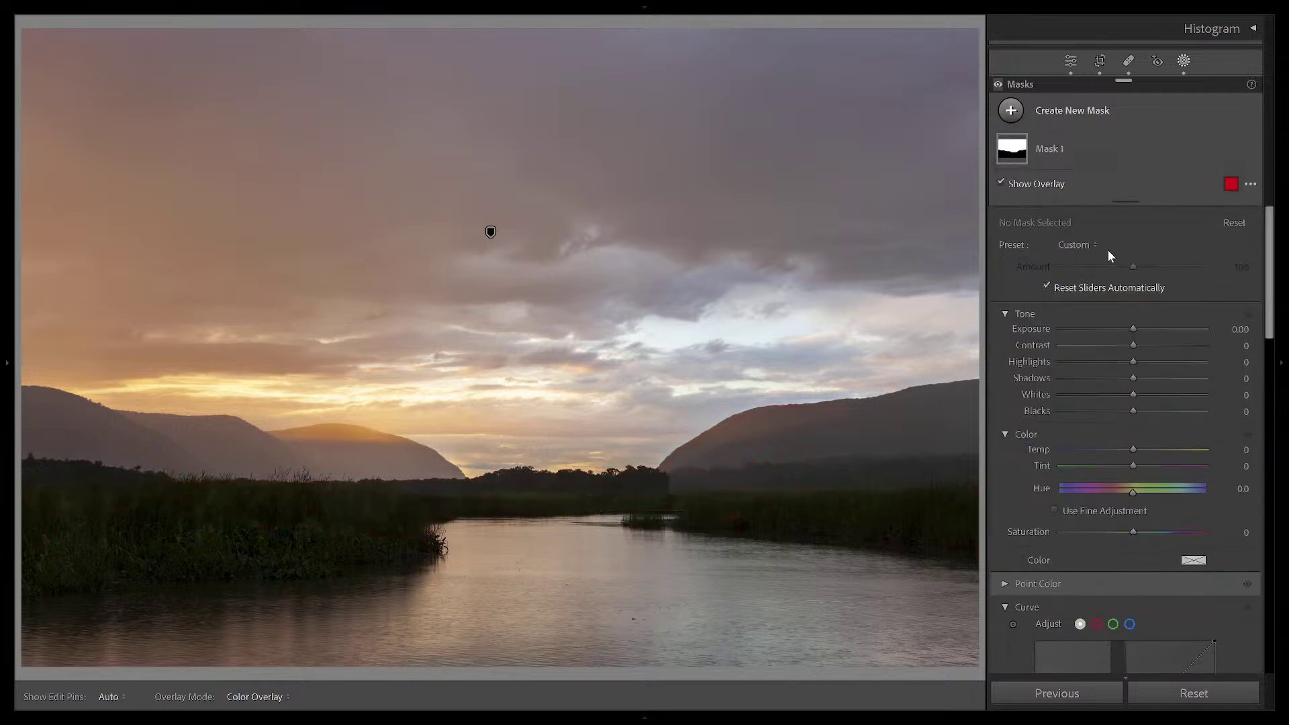
# Create an Objects mask using Brush Select at size 18, painting over the marsh grass and tree line on both riverbanks
pyautogui.click(1011, 110)
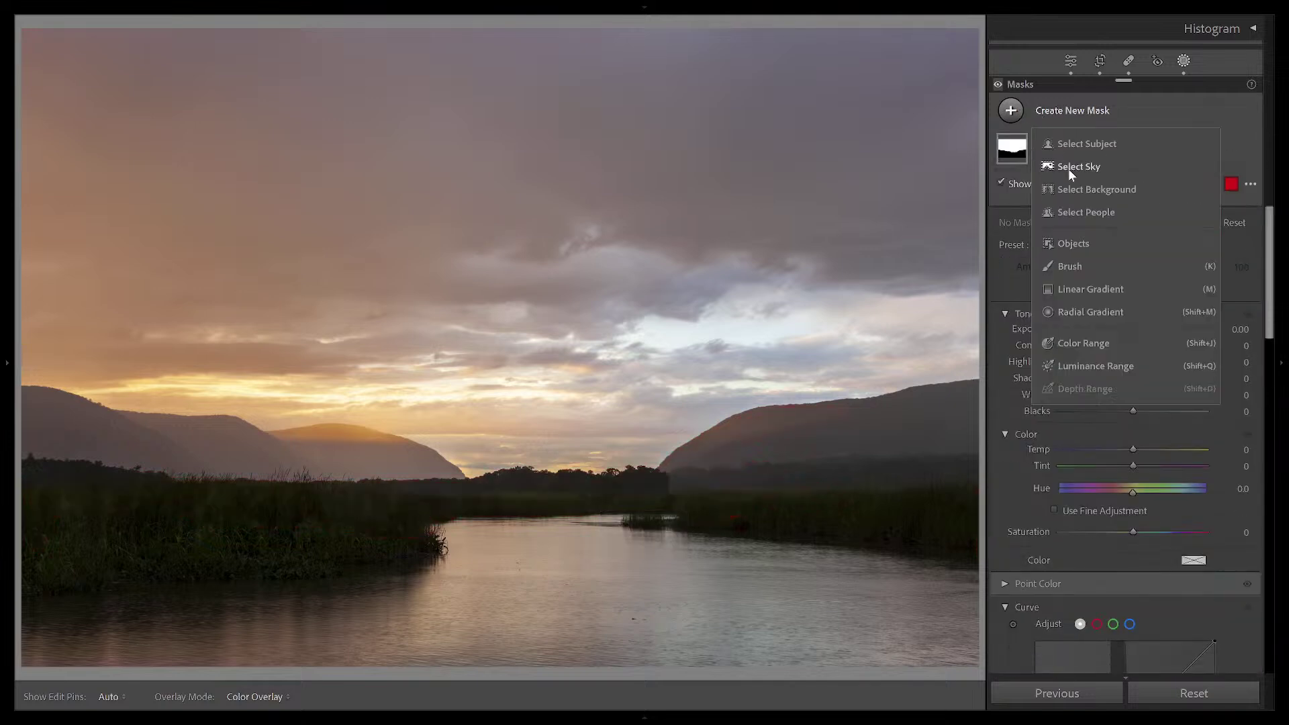
pyautogui.click(1079, 243)
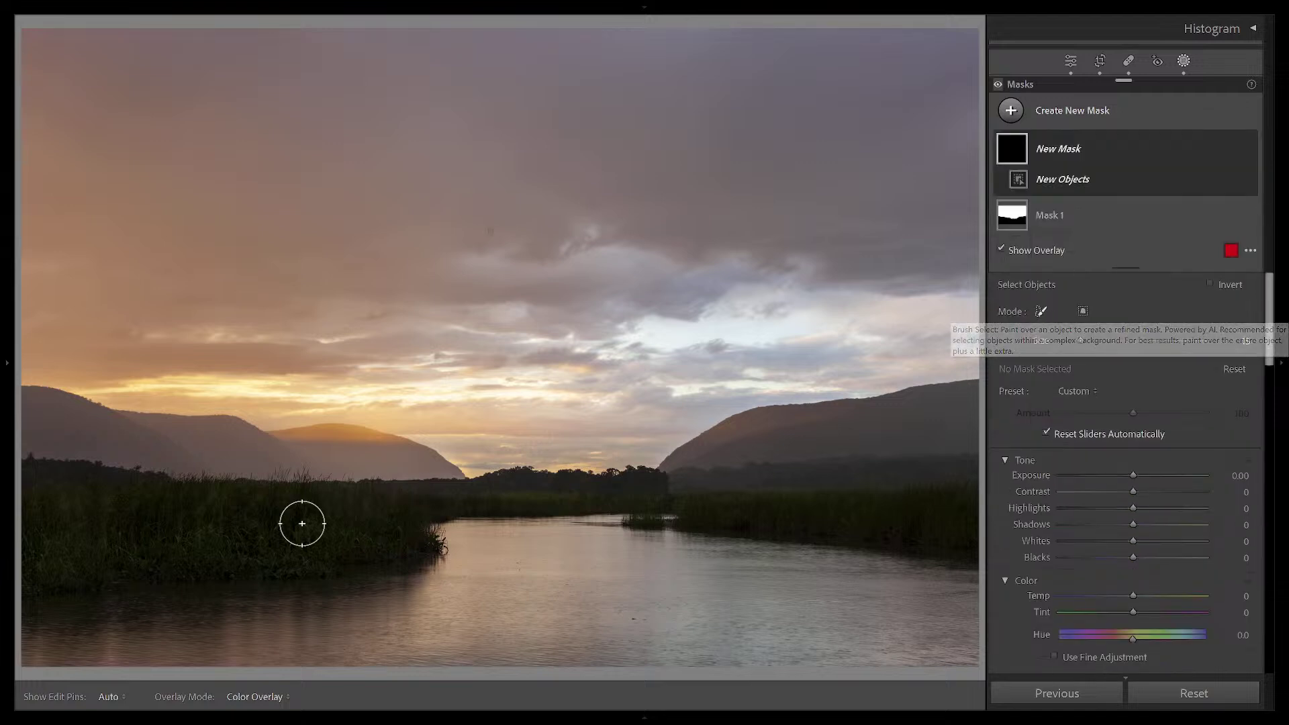
pyautogui.scroll(3, 245, 510)
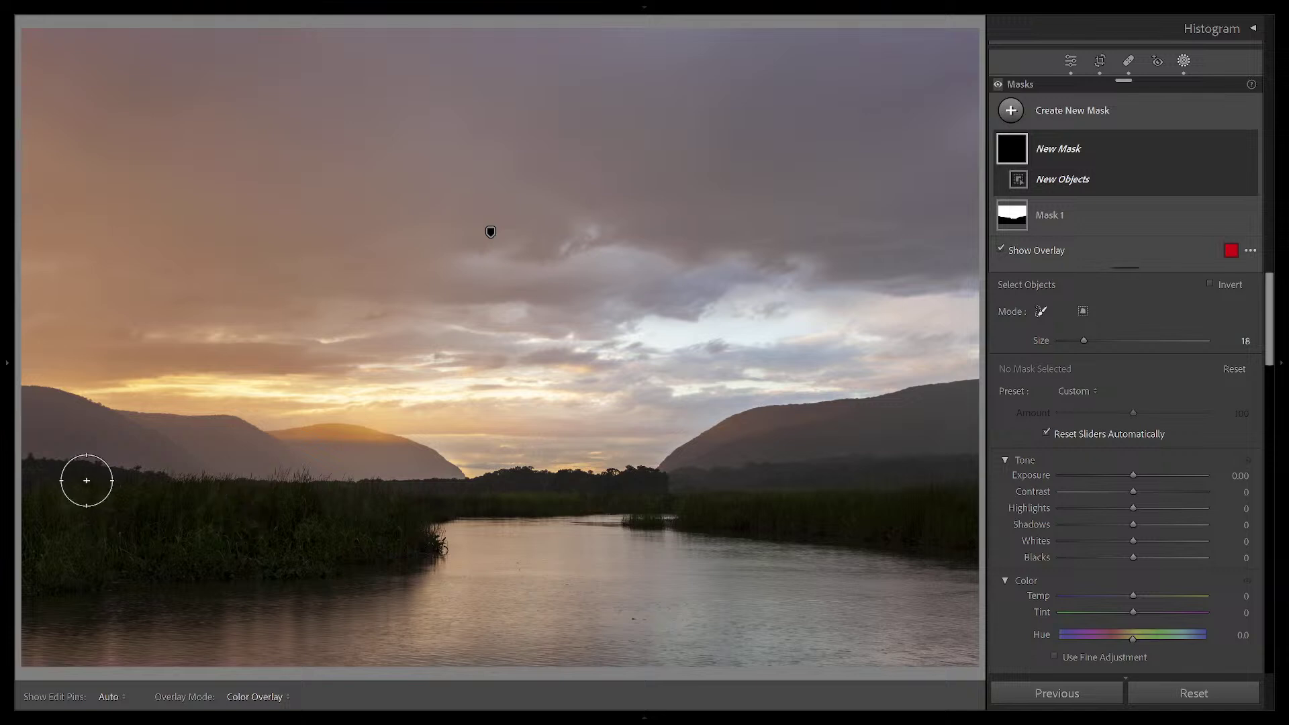
pyautogui.moveTo(22, 472)
pyautogui.mouseDown()
pyautogui.moveTo(121, 490)
pyautogui.moveTo(433, 500)
pyautogui.moveTo(968, 475)
pyautogui.moveTo(991, 655)
pyautogui.moveTo(673, 693)
pyautogui.moveTo(138, 660)
pyautogui.moveTo(6, 590)
pyautogui.moveTo(6, 516)
pyautogui.moveTo(336, 523)
pyautogui.mouseUp()
pyautogui.moveTo(851, 519)
pyautogui.mouseDown()
pyautogui.moveTo(488, 551)
pyautogui.moveTo(4, 542)
pyautogui.moveTo(831, 593)
pyautogui.moveTo(1017, 588)
pyautogui.moveTo(964, 548)
pyautogui.moveTo(5, 607)
pyautogui.moveTo(25, 586)
pyautogui.moveTo(208, 581)
pyautogui.moveTo(1001, 618)
pyautogui.moveTo(832, 643)
pyautogui.moveTo(631, 646)
pyautogui.moveTo(118, 619)
pyautogui.moveTo(23, 634)
pyautogui.moveTo(950, 642)
pyautogui.moveTo(854, 644)
pyautogui.moveTo(653, 599)
pyautogui.moveTo(368, 581)
pyautogui.mouseUp()
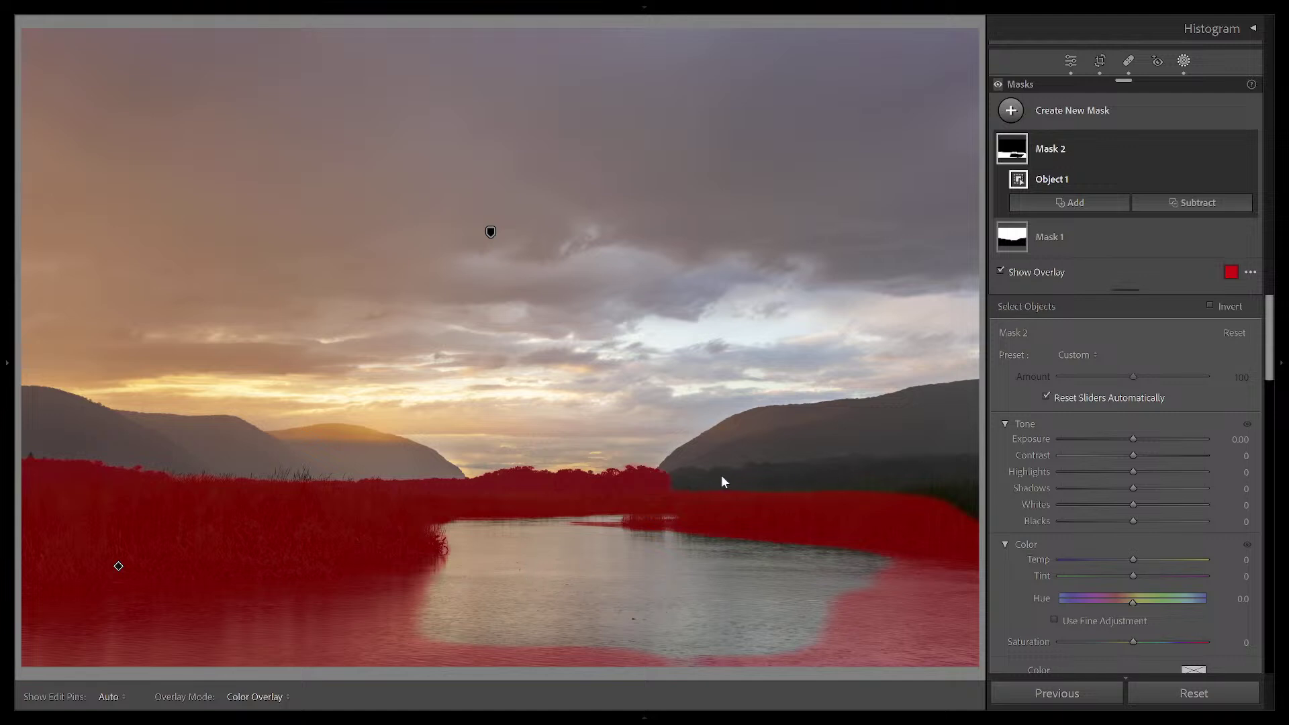
# Add a brush to the foreground mask and paint along the dark tree line below the right-hand hill
pyautogui.click(1075, 204)
pyautogui.click(1017, 364)
pyautogui.press('h')
pyautogui.moveTo(694, 482)
pyautogui.mouseDown()
pyautogui.moveTo(965, 468)
pyautogui.moveTo(754, 469)
pyautogui.moveTo(870, 491)
pyautogui.moveTo(998, 490)
pyautogui.moveTo(958, 521)
pyautogui.moveTo(975, 460)
pyautogui.moveTo(855, 483)
pyautogui.moveTo(964, 481)
pyautogui.moveTo(989, 523)
pyautogui.moveTo(1001, 506)
pyautogui.moveTo(1007, 517)
pyautogui.mouseUp()
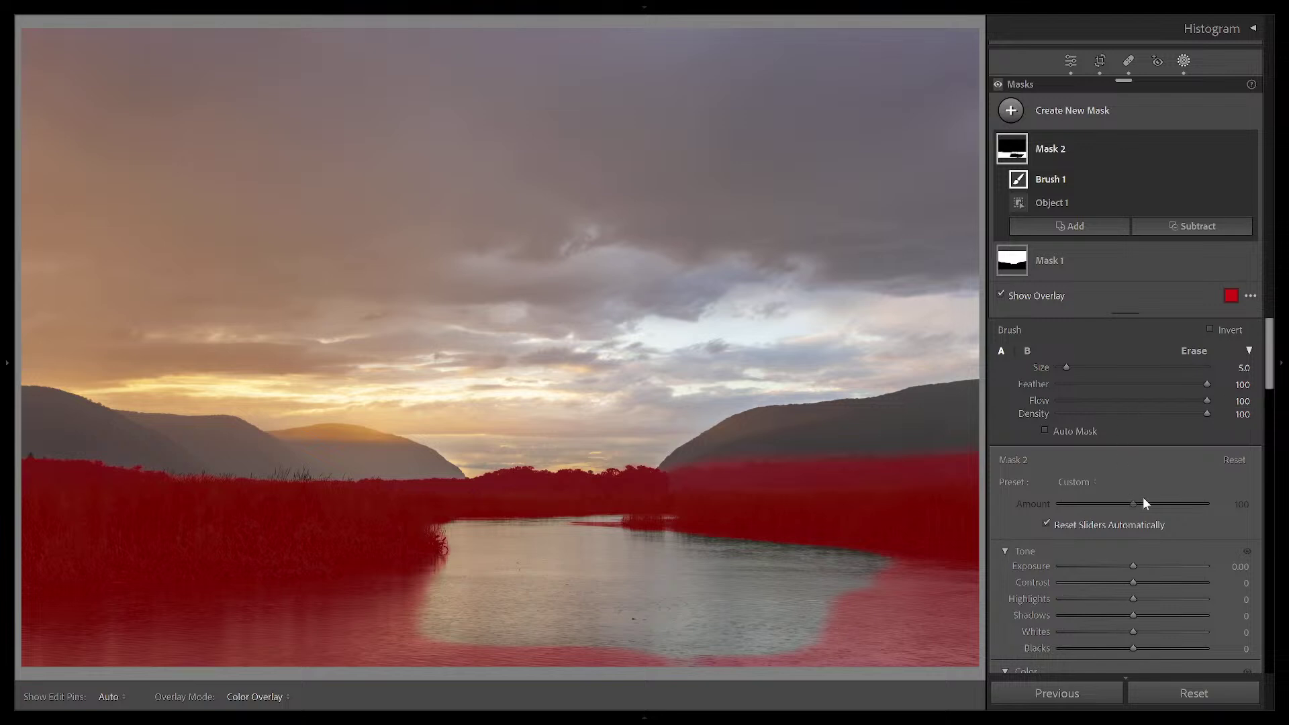
# Hide the mask overlay and raise the foreground mask's exposure to 0.76
pyautogui.scroll(-3, 1143, 499)
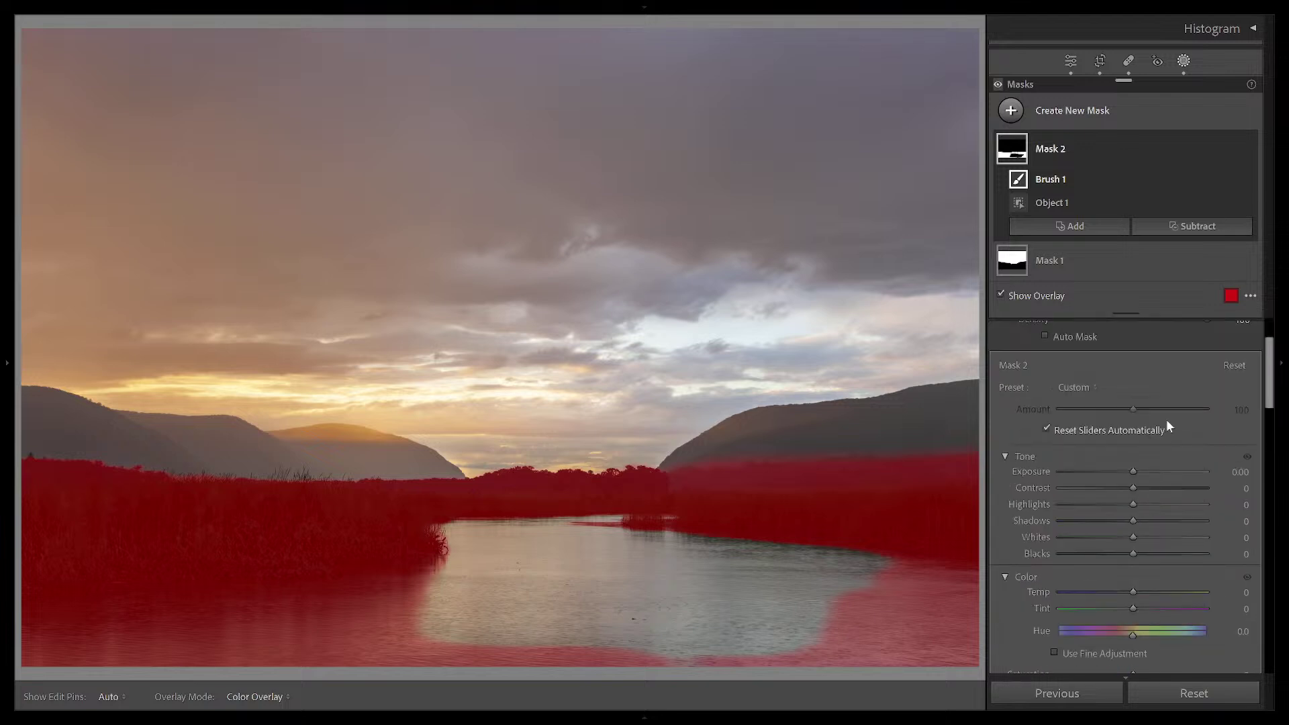
pyautogui.press('o')
pyautogui.moveTo(1134, 470); pyautogui.dragTo(1149, 470)
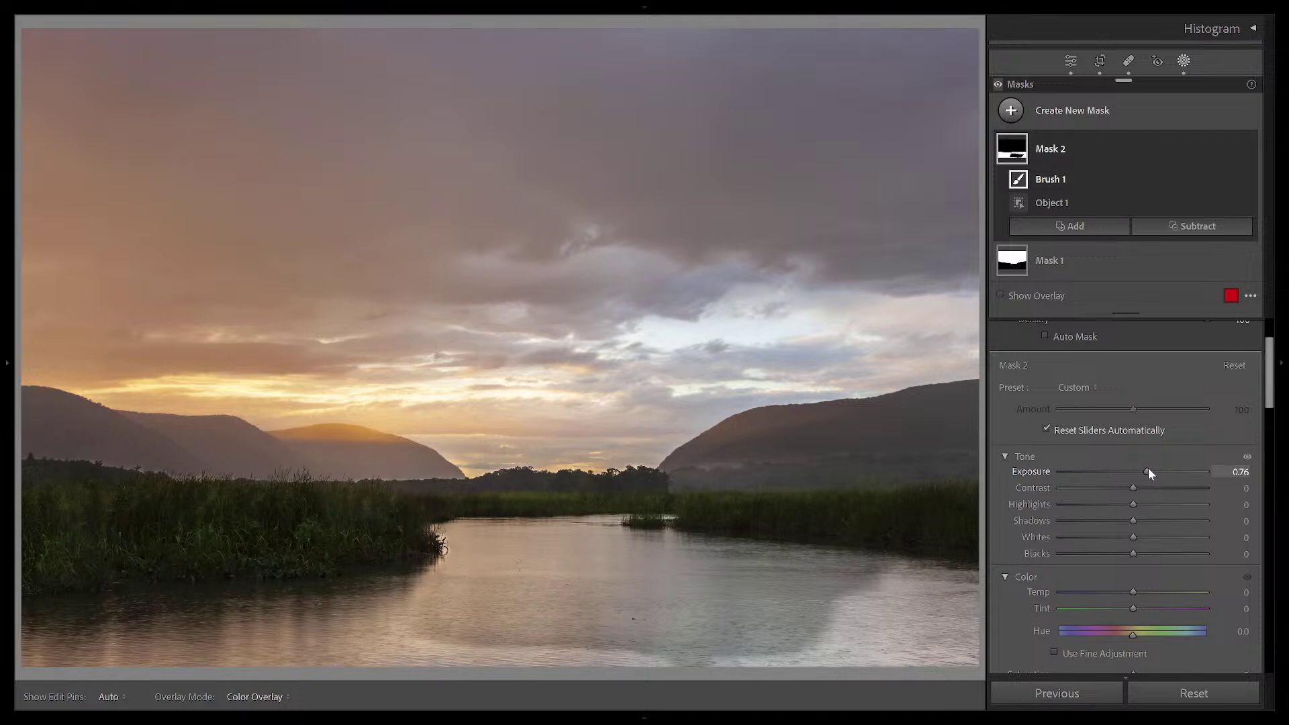
pyautogui.moveTo(1148, 468); pyautogui.dragTo(1148, 469)
# Try extending the sky mask onto the river by adding a brush and painting over the water
pyautogui.click(1049, 260)
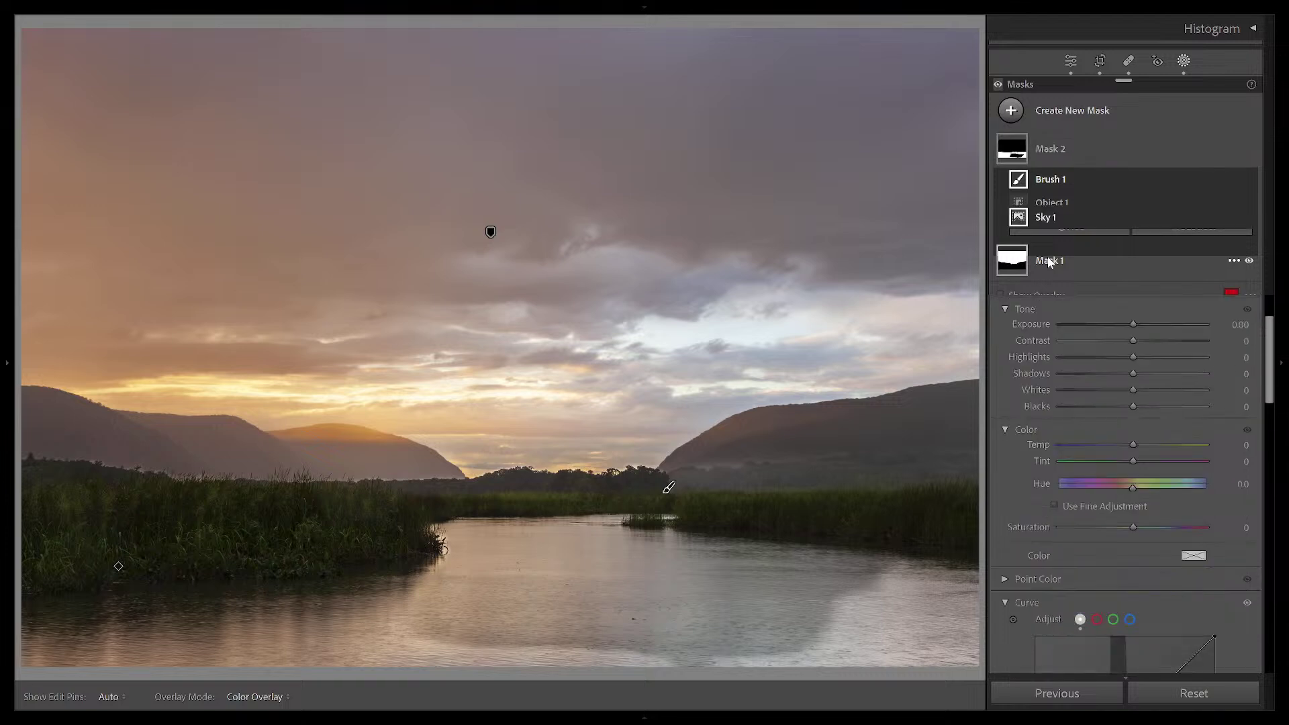
pyautogui.click(1096, 243)
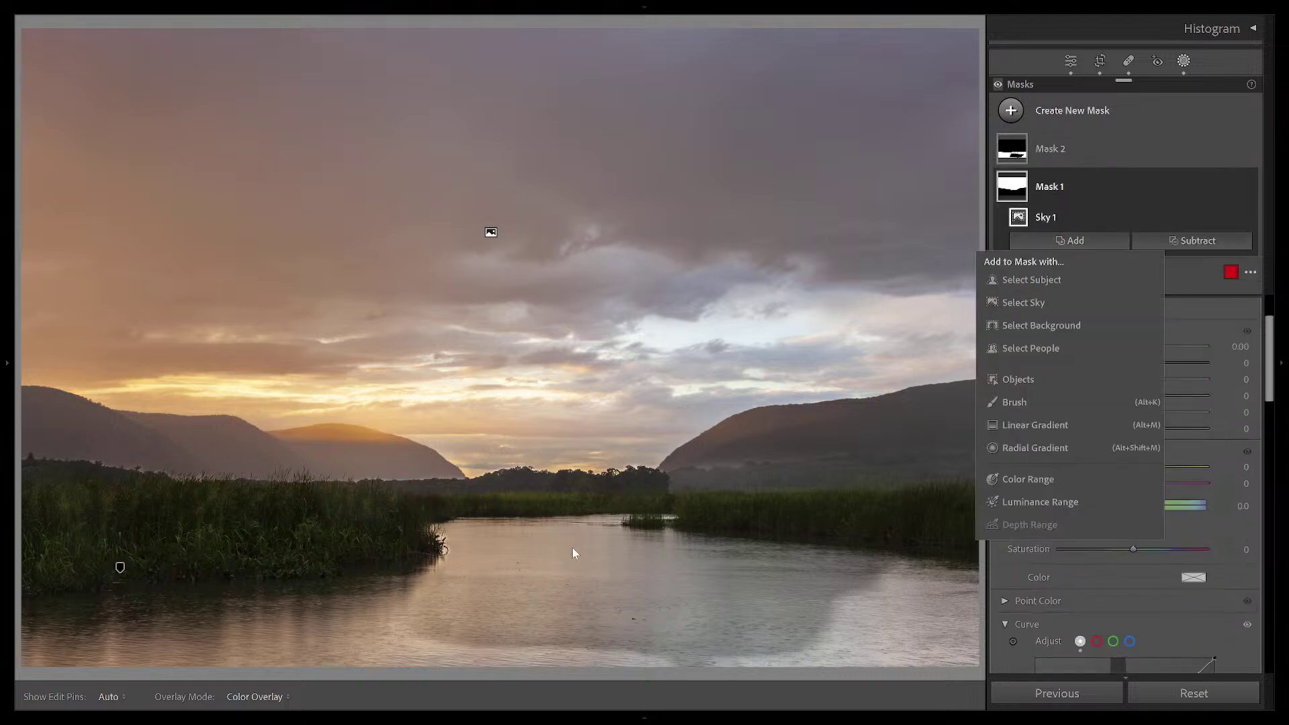
pyautogui.click(1013, 402)
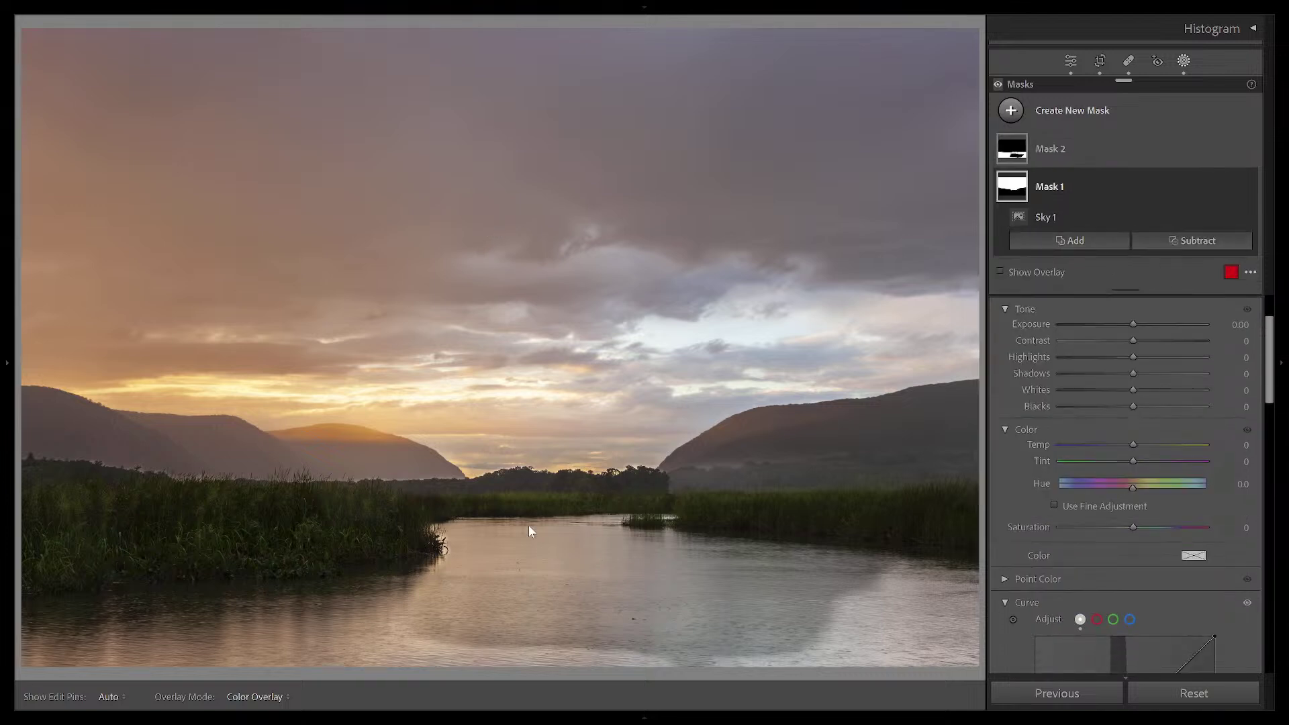
pyautogui.scroll(5, 446, 546)
pyautogui.press('h')
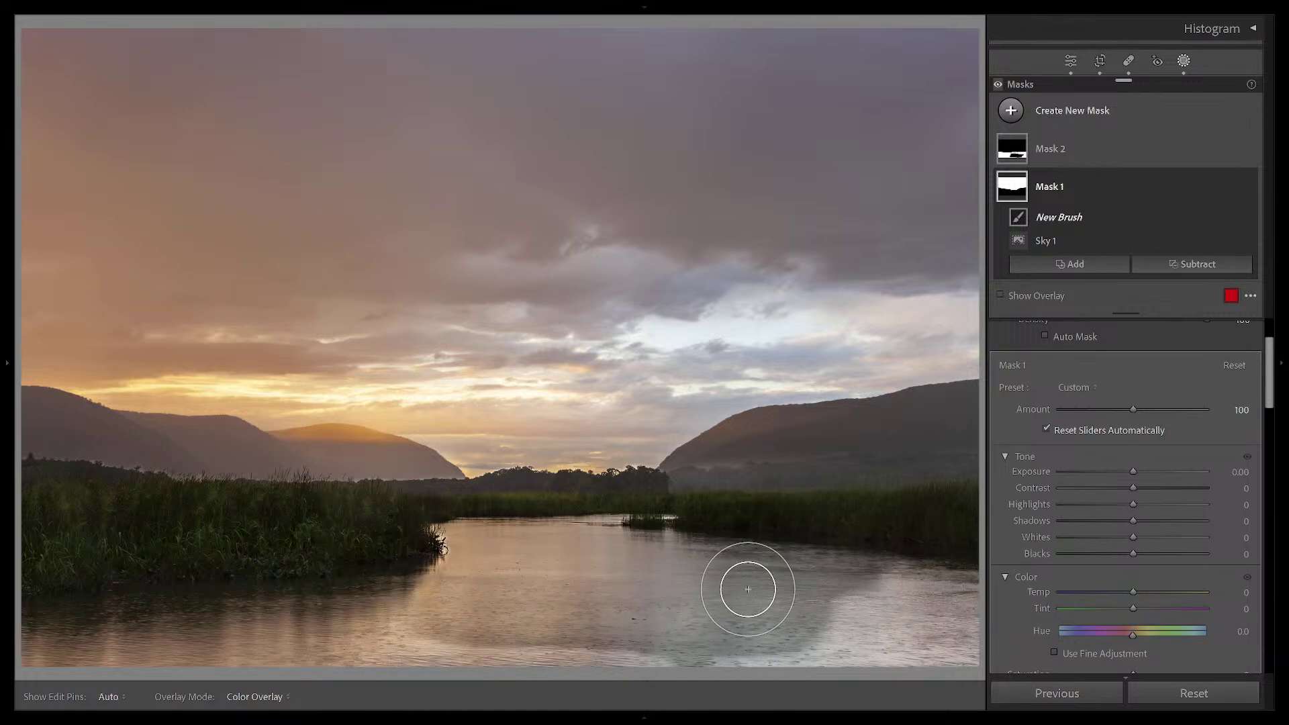
pyautogui.moveTo(745, 587); pyautogui.dragTo(762, 578)
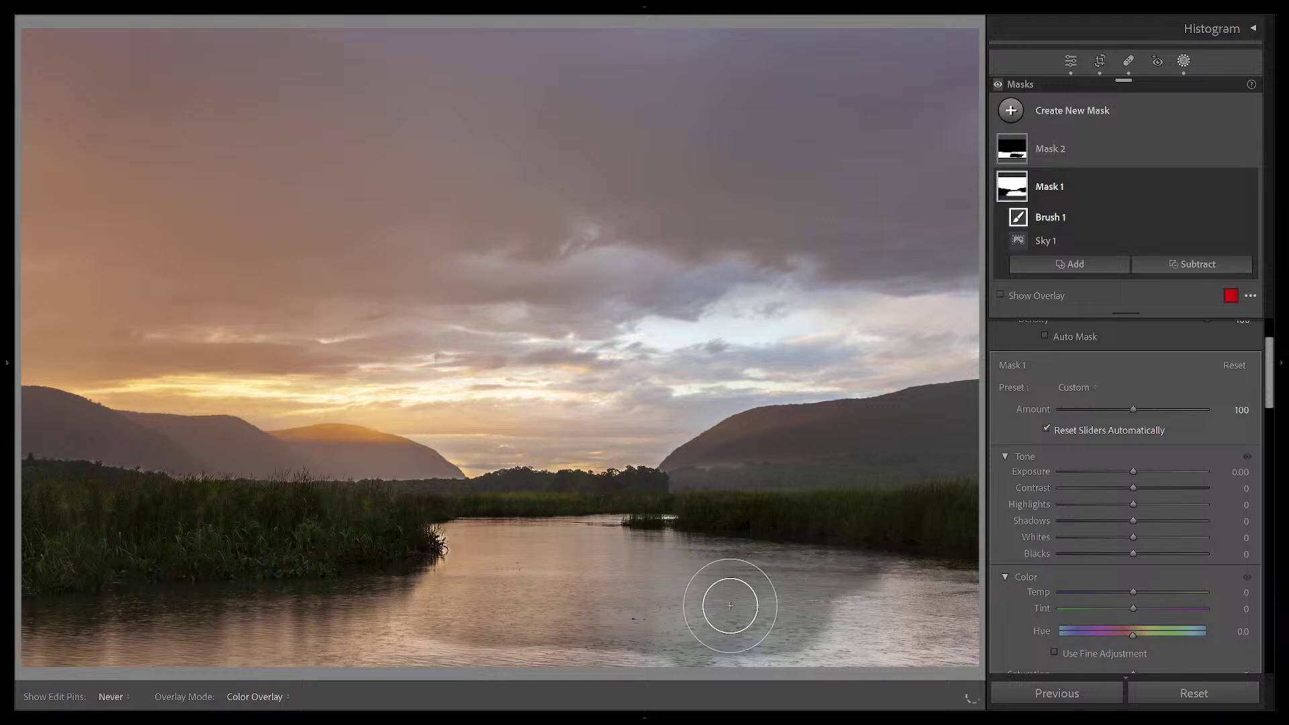
pyautogui.press('h')
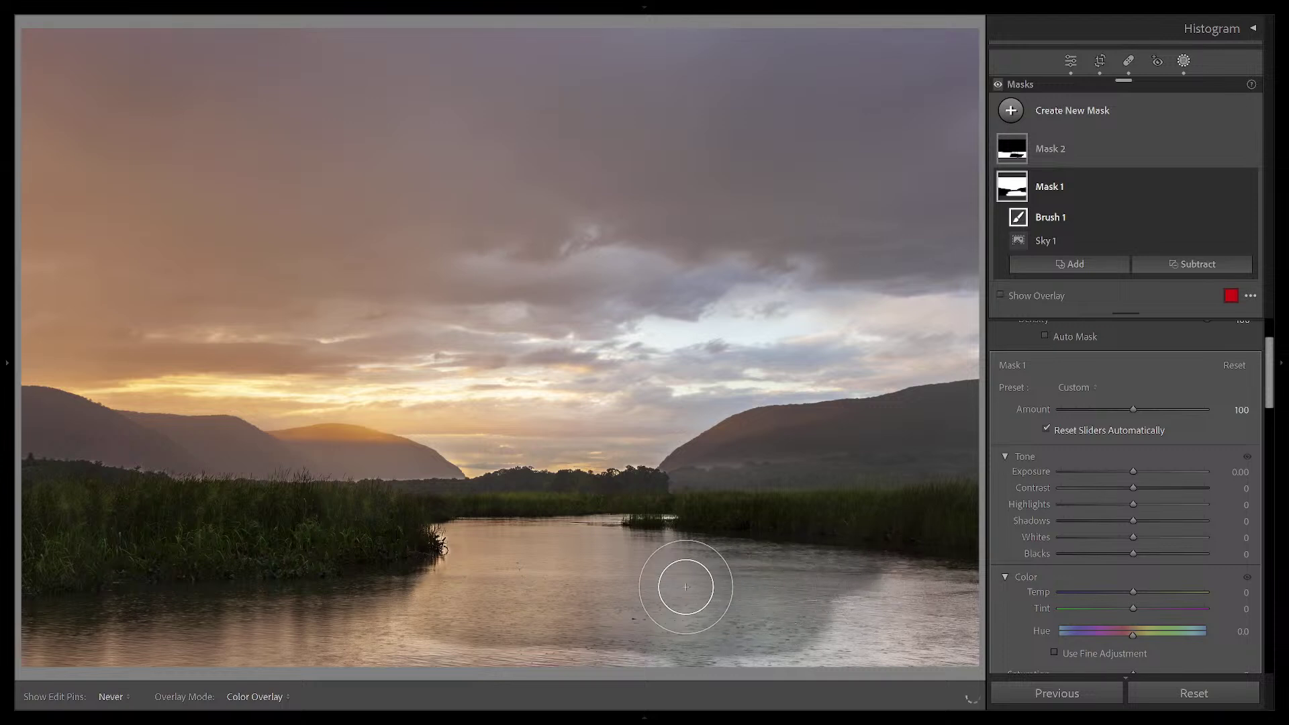
pyautogui.moveTo(1073, 220)
pyautogui.press('h')
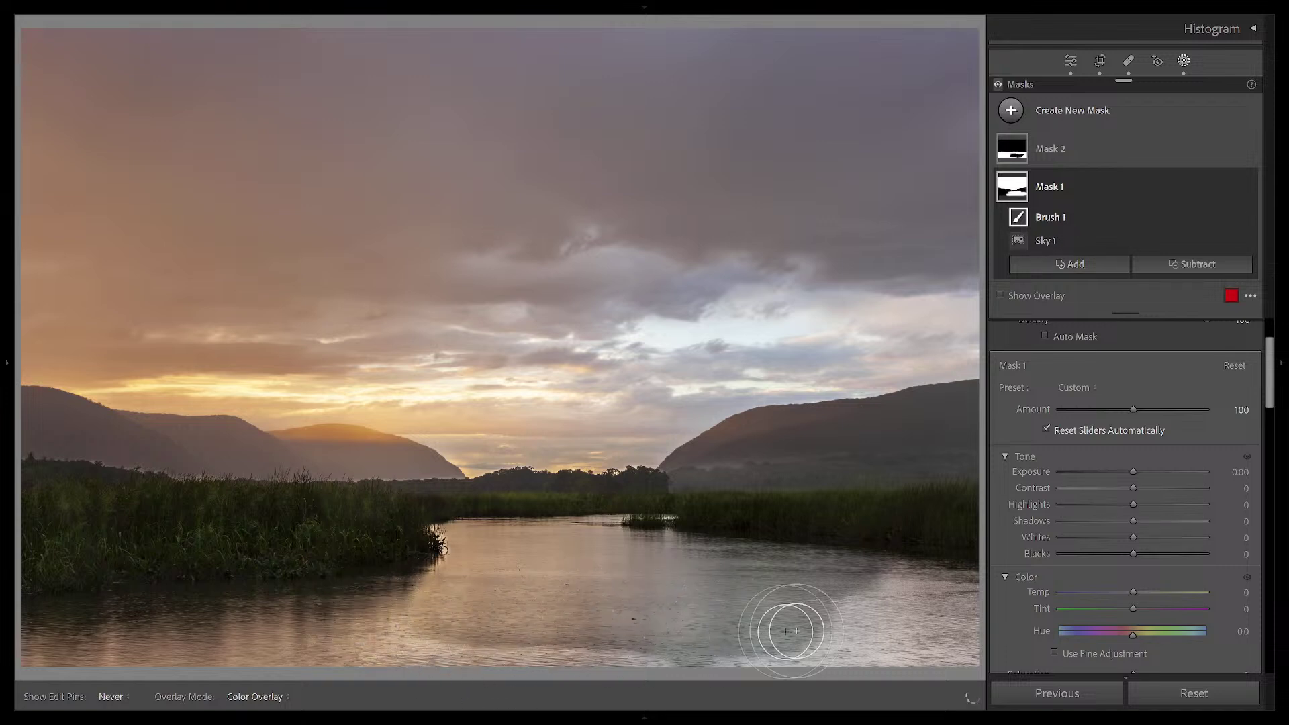
pyautogui.press('h')
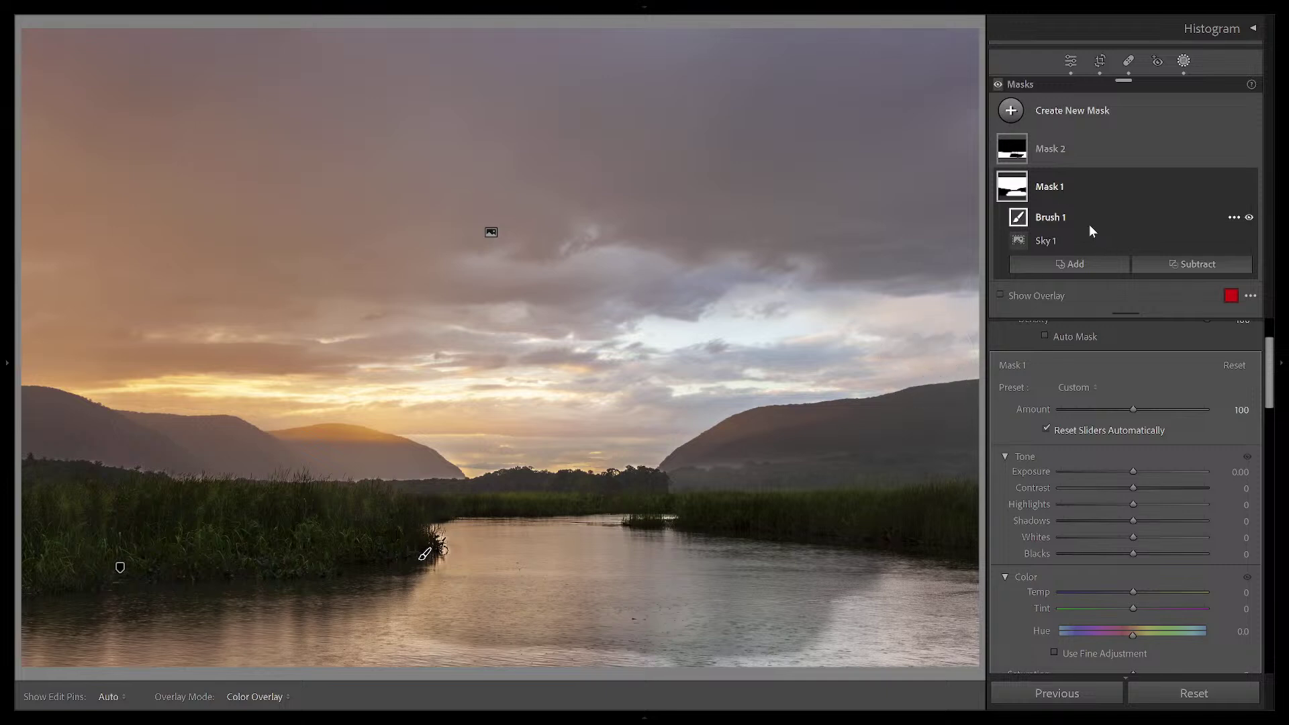
# Check the sky mask's overlay, undo the brush added over the water, and redo the foreground mask's exposure change
pyautogui.click(1050, 189)
pyautogui.click(1050, 189)
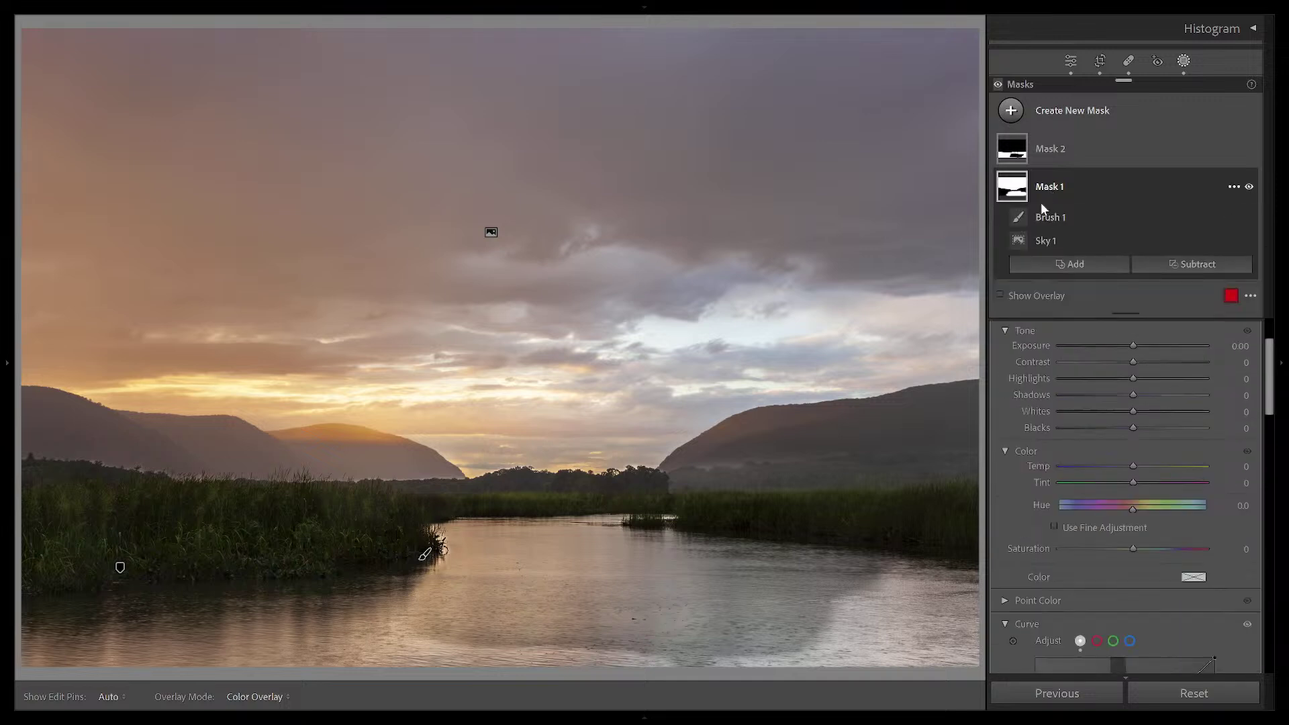
pyautogui.press('o')
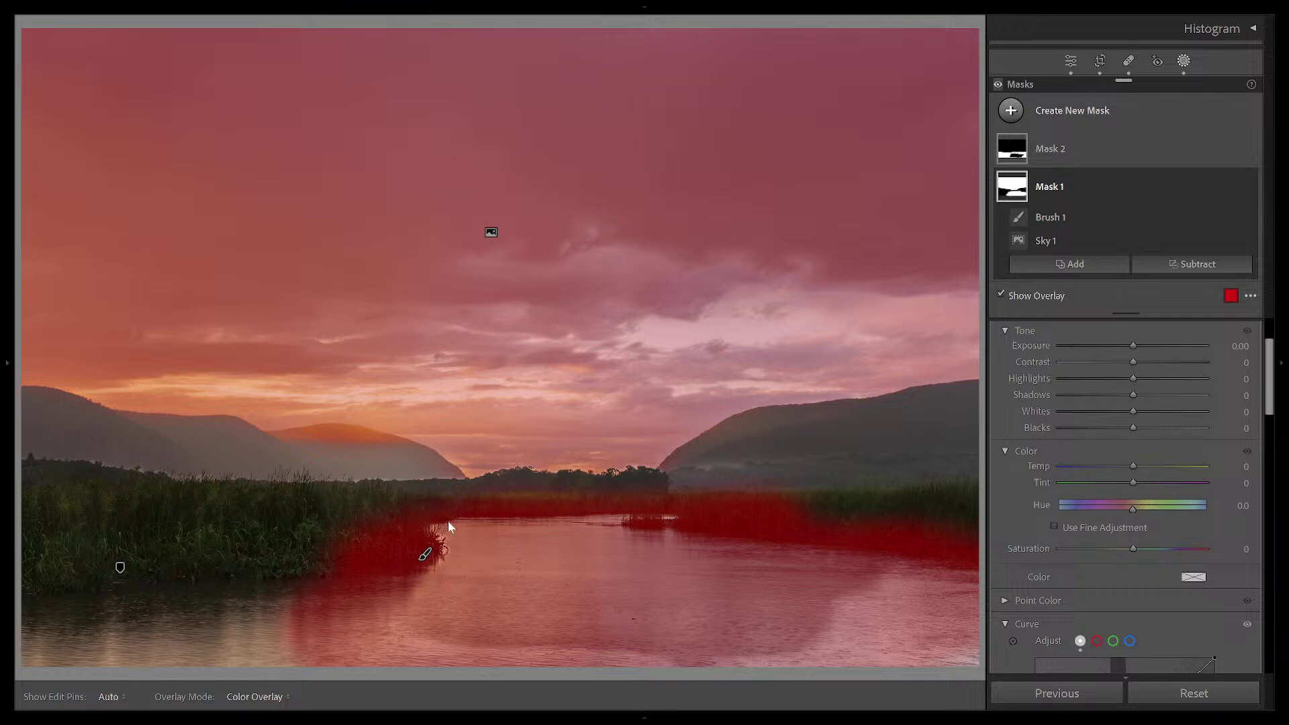
pyautogui.hotkey('ctrl', 'z')
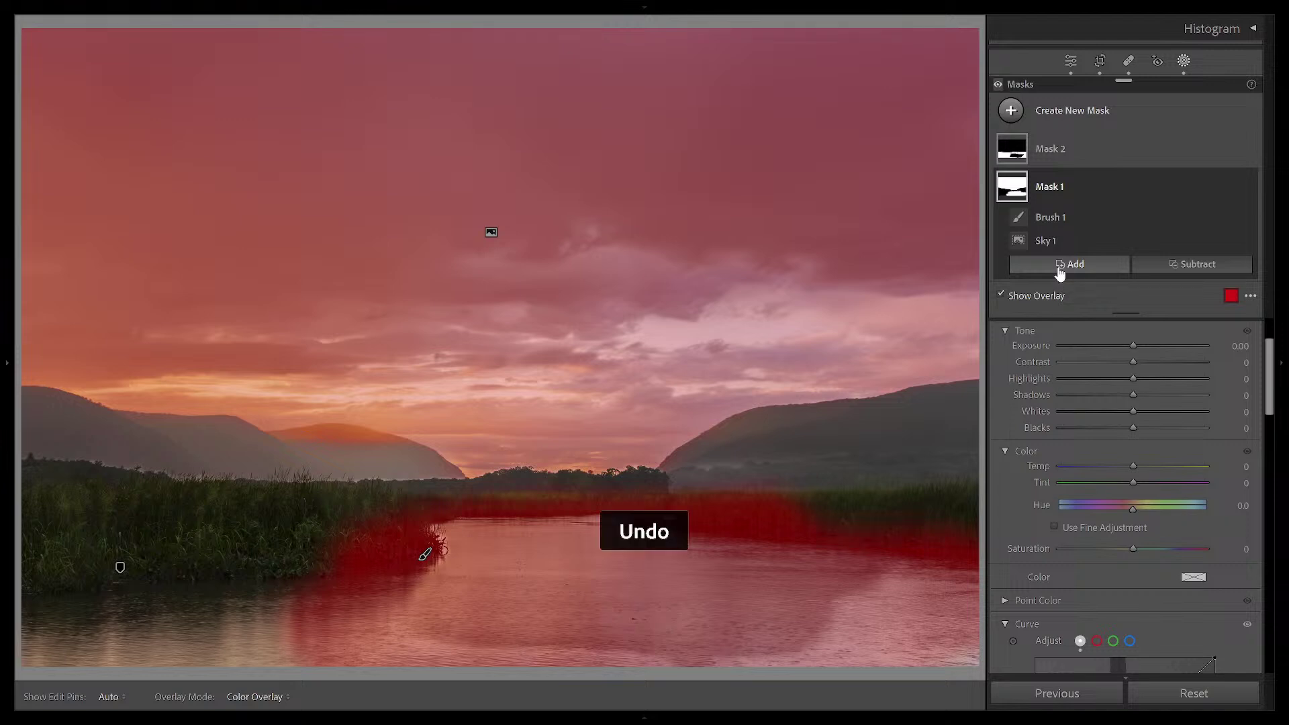
pyautogui.hotkey('ctrl', 'z')
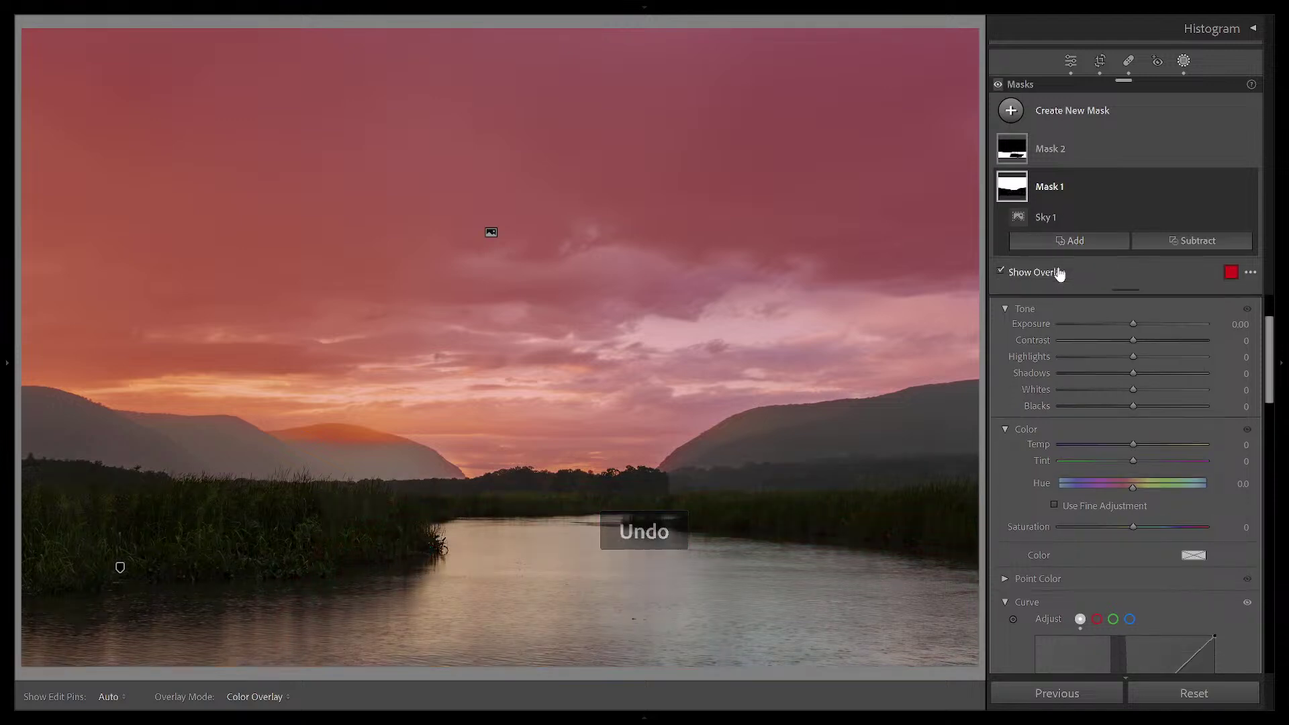
pyautogui.moveTo(165, 3)
pyautogui.click(32, 7)
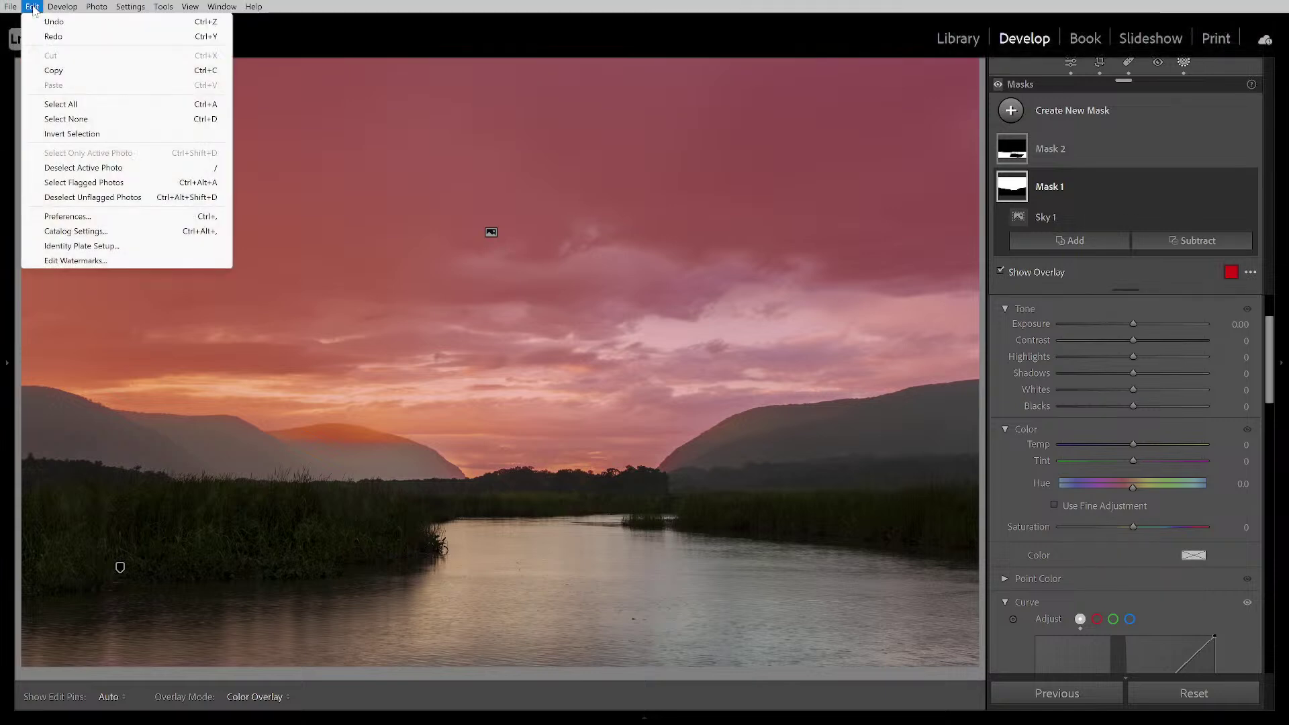
pyautogui.click(60, 36)
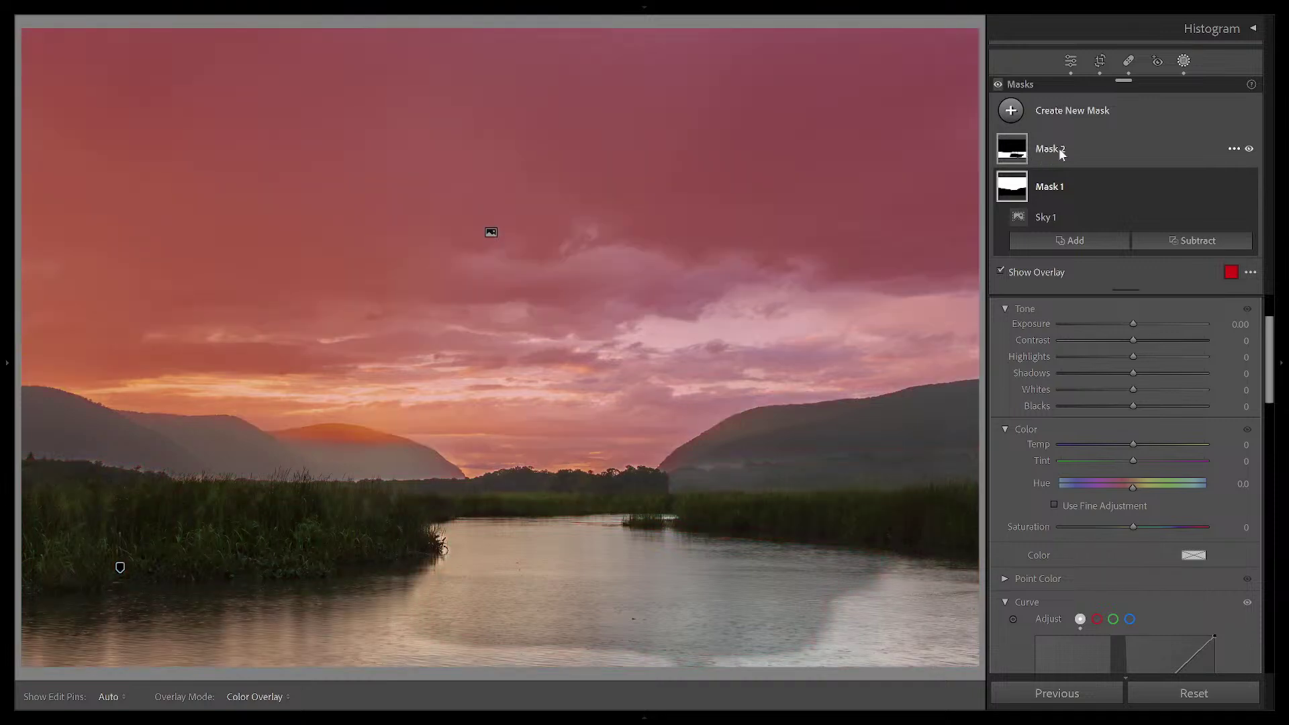
# Add another brush to the foreground mask and paint over the unmasked river water until the whole river is covered
pyautogui.click(1060, 153)
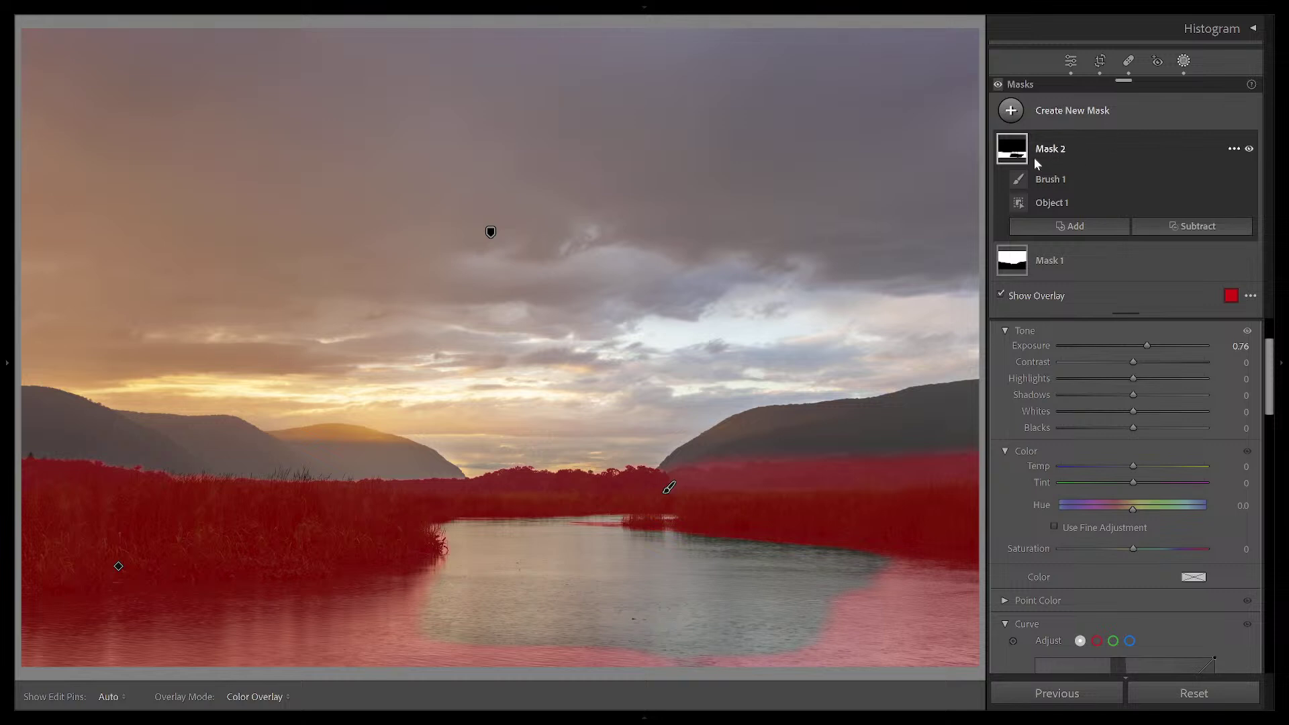
pyautogui.click(1113, 227)
pyautogui.click(1030, 387)
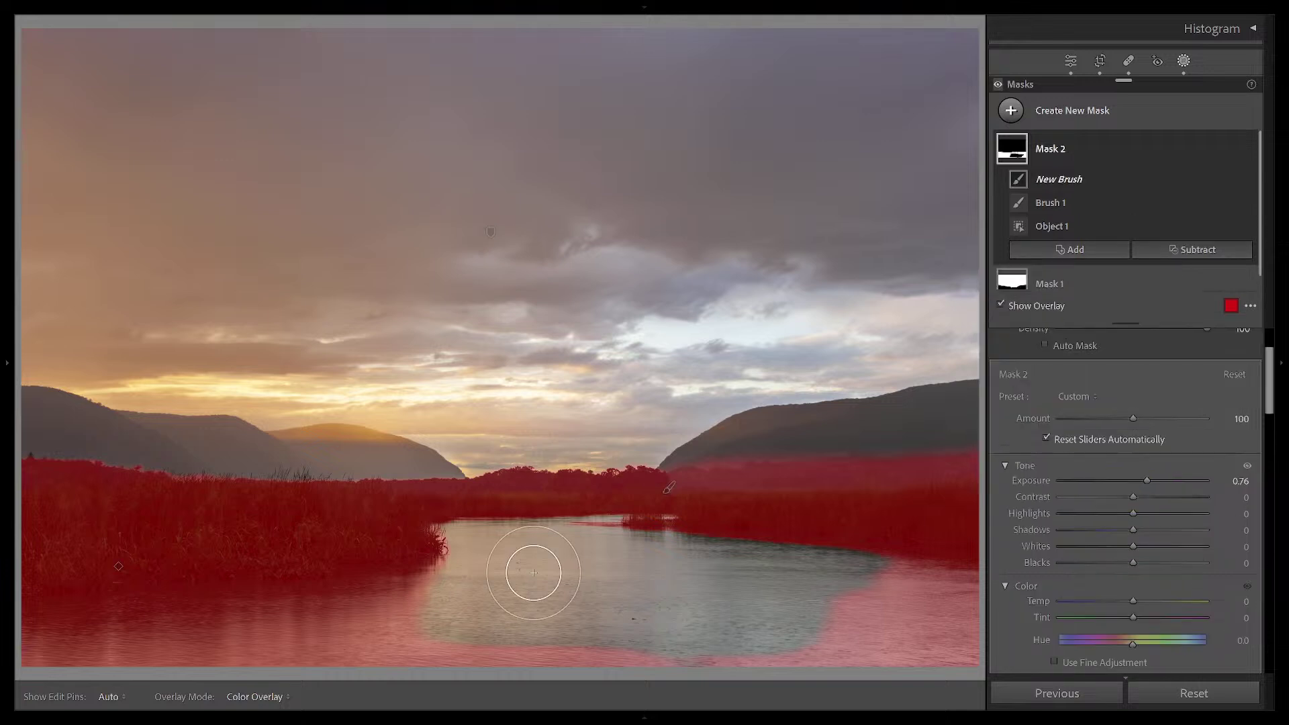
pyautogui.press('h')
pyautogui.moveTo(412, 555)
pyautogui.mouseDown()
pyautogui.moveTo(521, 530)
pyautogui.moveTo(673, 542)
pyautogui.moveTo(734, 567)
pyautogui.moveTo(664, 613)
pyautogui.moveTo(417, 627)
pyautogui.moveTo(826, 648)
pyautogui.mouseUp()
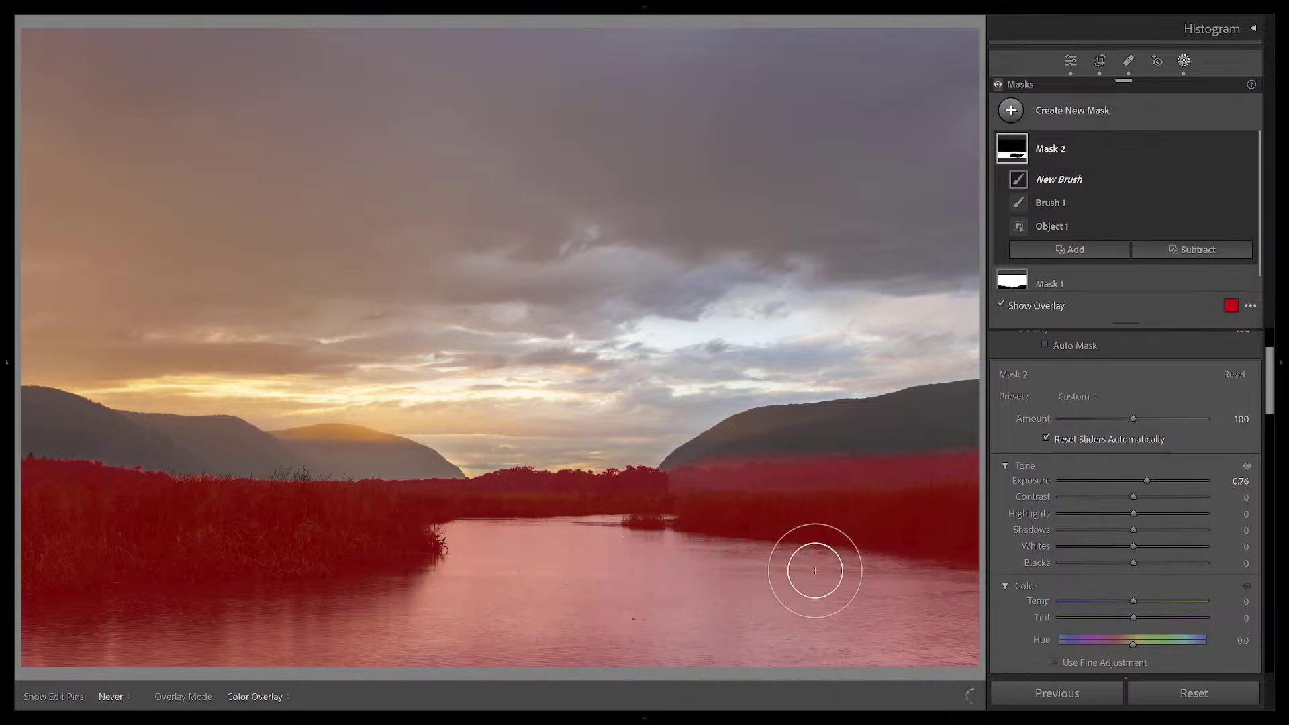
pyautogui.moveTo(1010, 666); pyautogui.dragTo(1020, 663)
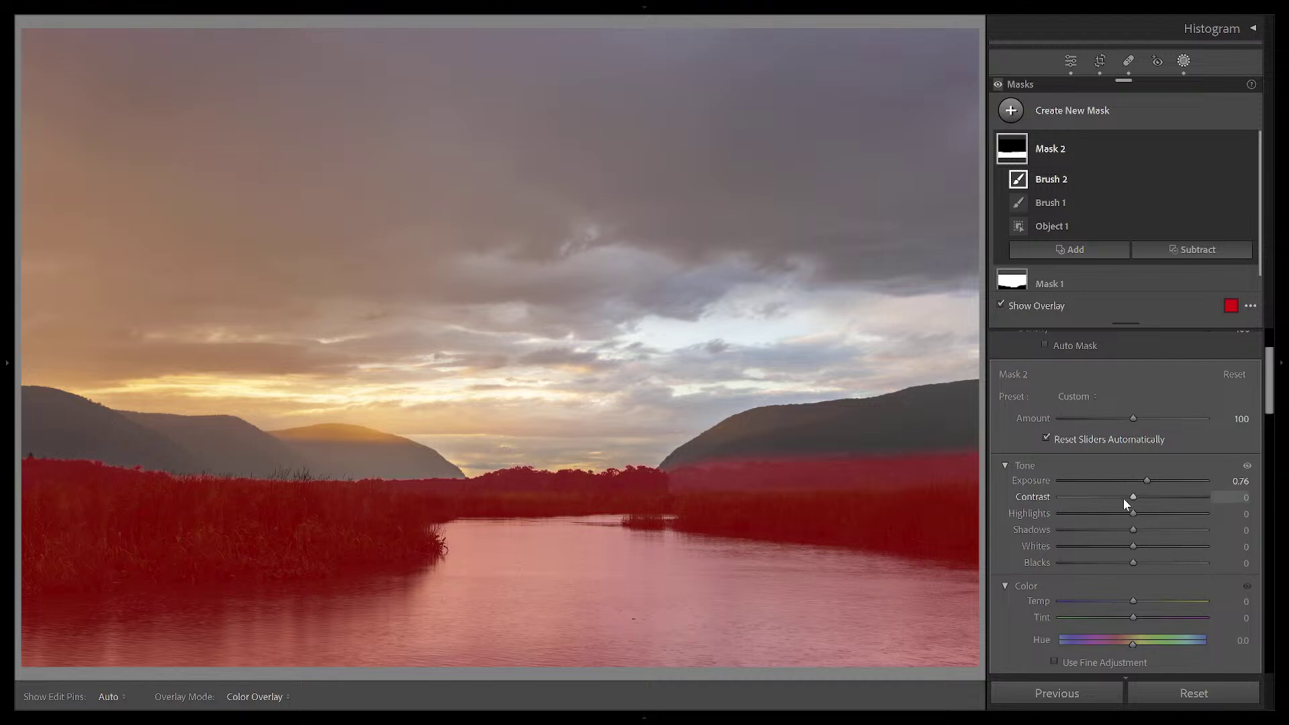
# Set the foreground mask's shadows to 10 and its exposure to 0.27
pyautogui.moveTo(1132, 529); pyautogui.dragTo(1139, 529)
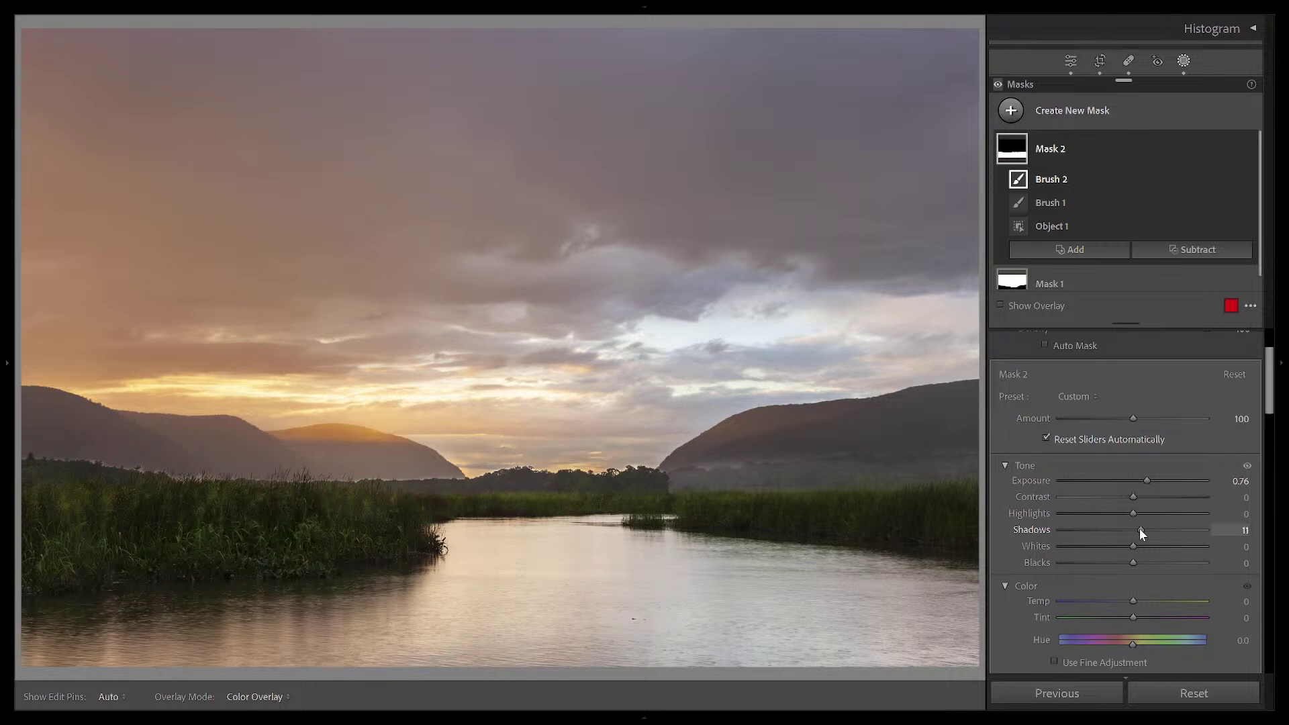
pyautogui.moveTo(1145, 481); pyautogui.dragTo(1141, 481)
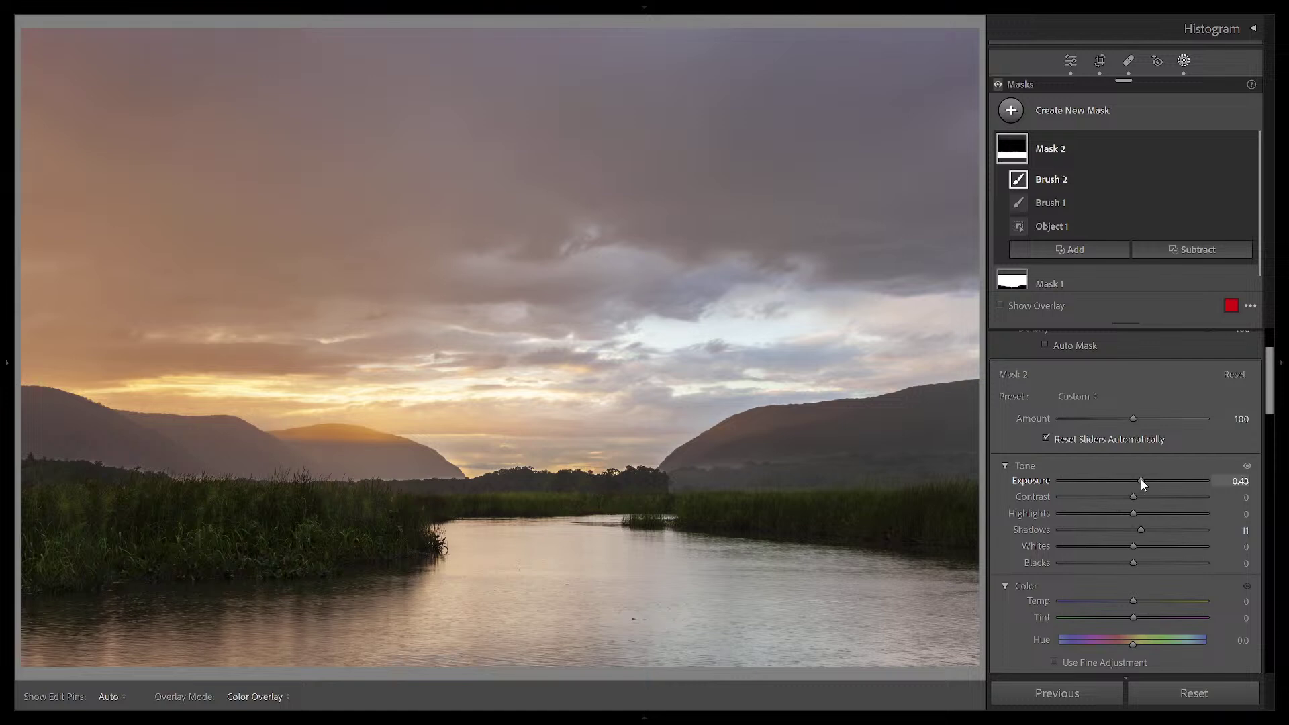
pyautogui.moveTo(1141, 478); pyautogui.dragTo(1138, 478)
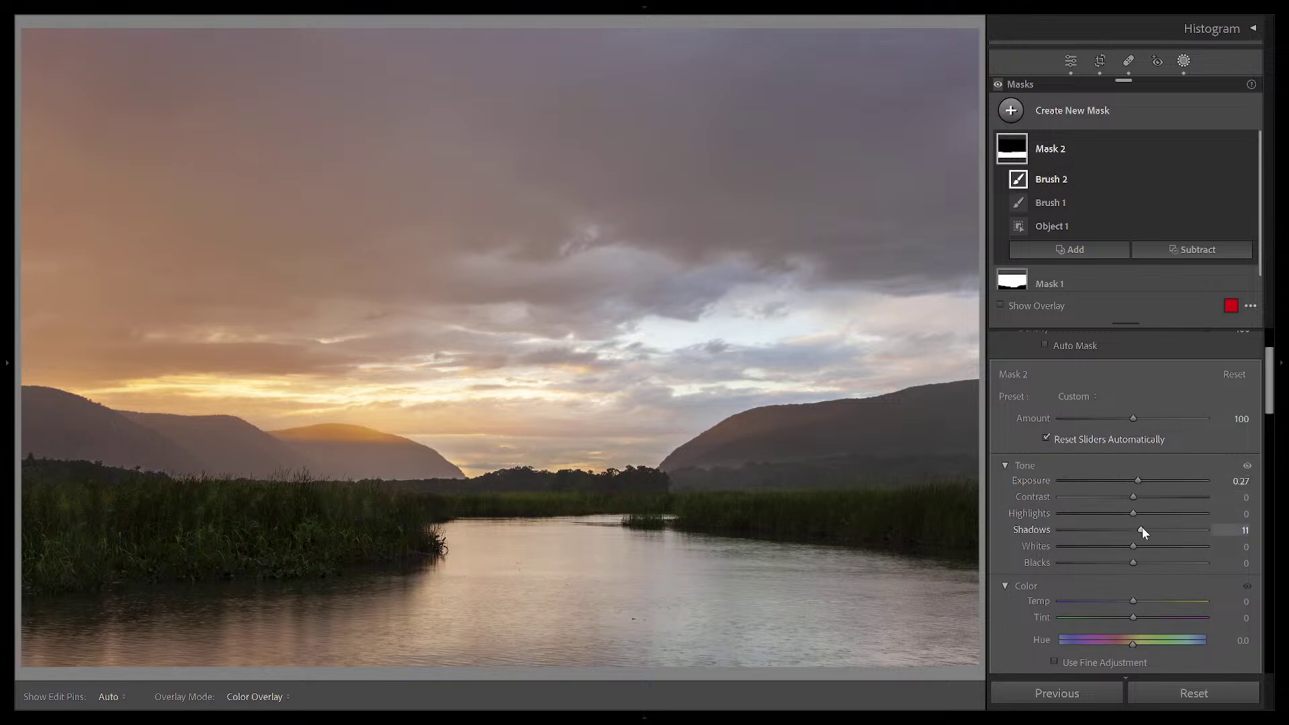
pyautogui.moveTo(1142, 527); pyautogui.dragTo(1141, 526)
pyautogui.moveTo(1029, 161)
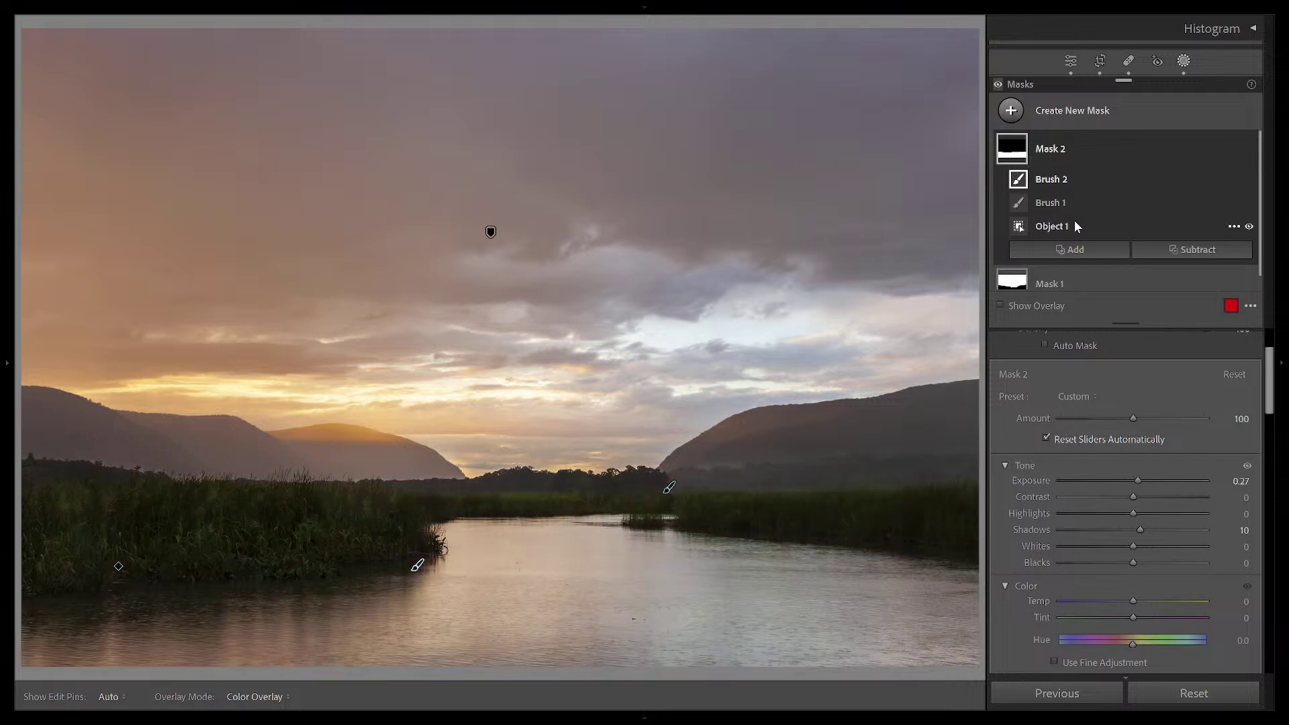
pyautogui.click(1194, 250)
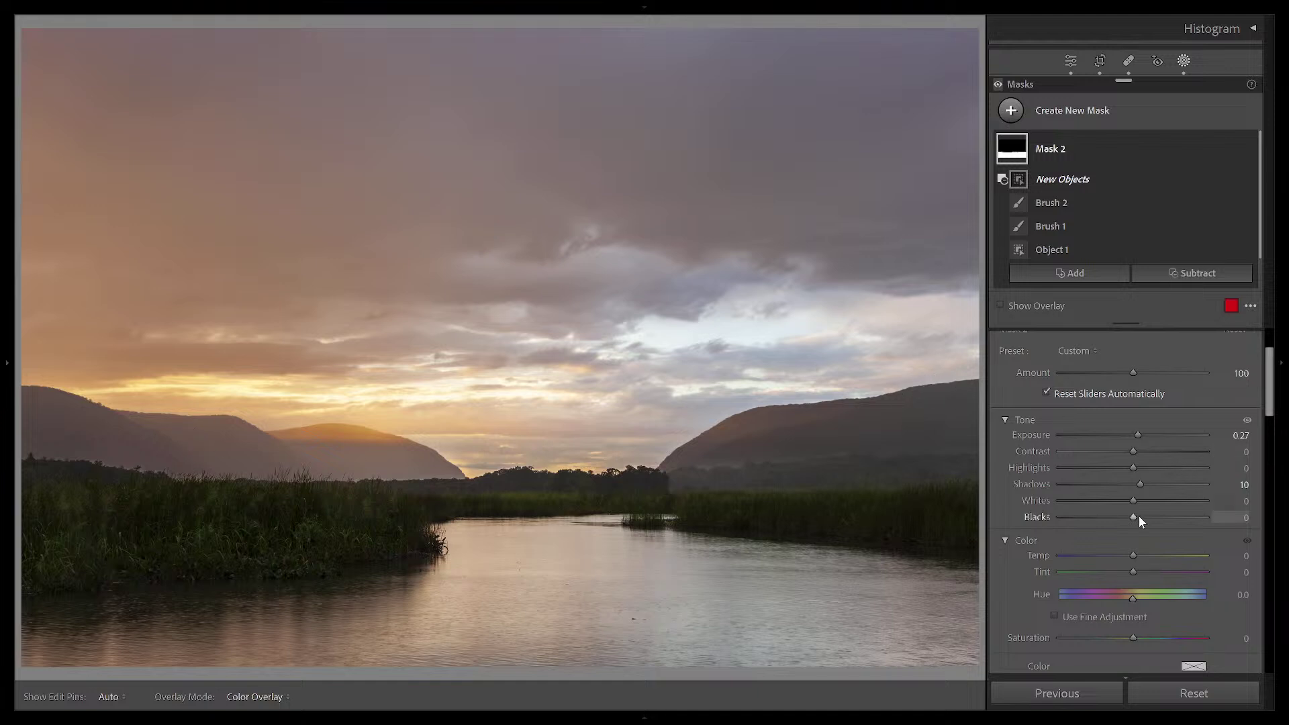
pyautogui.scroll(2, 1139, 516)
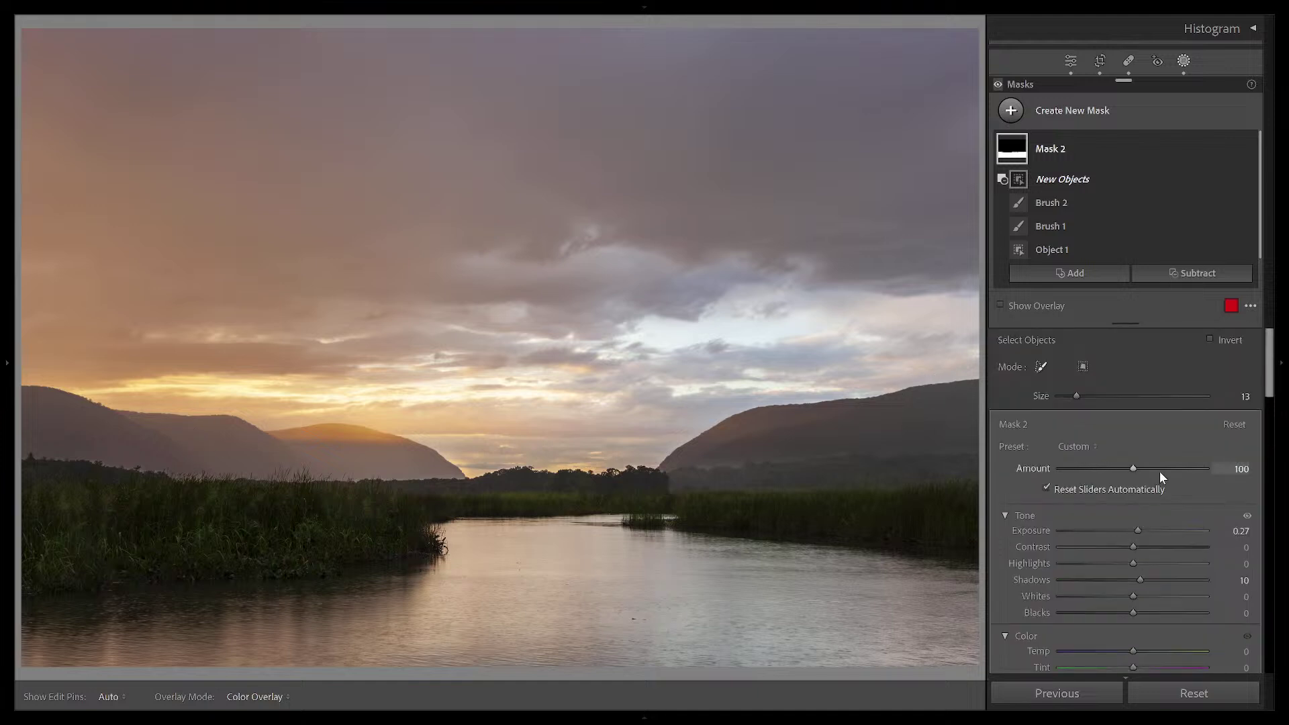
pyautogui.scroll(-10, 1159, 471)
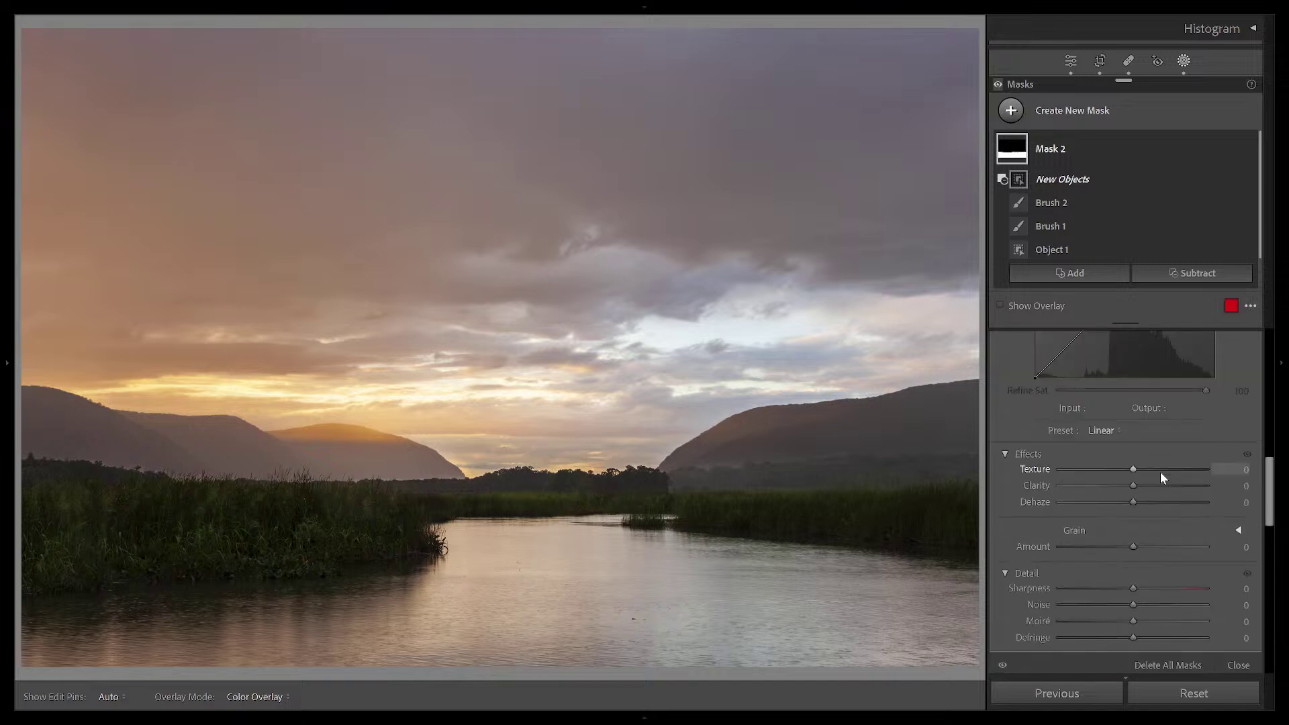
pyautogui.scroll(-3, 1160, 472)
pyautogui.scroll(-3, 1159, 472)
pyautogui.scroll(3, 1159, 473)
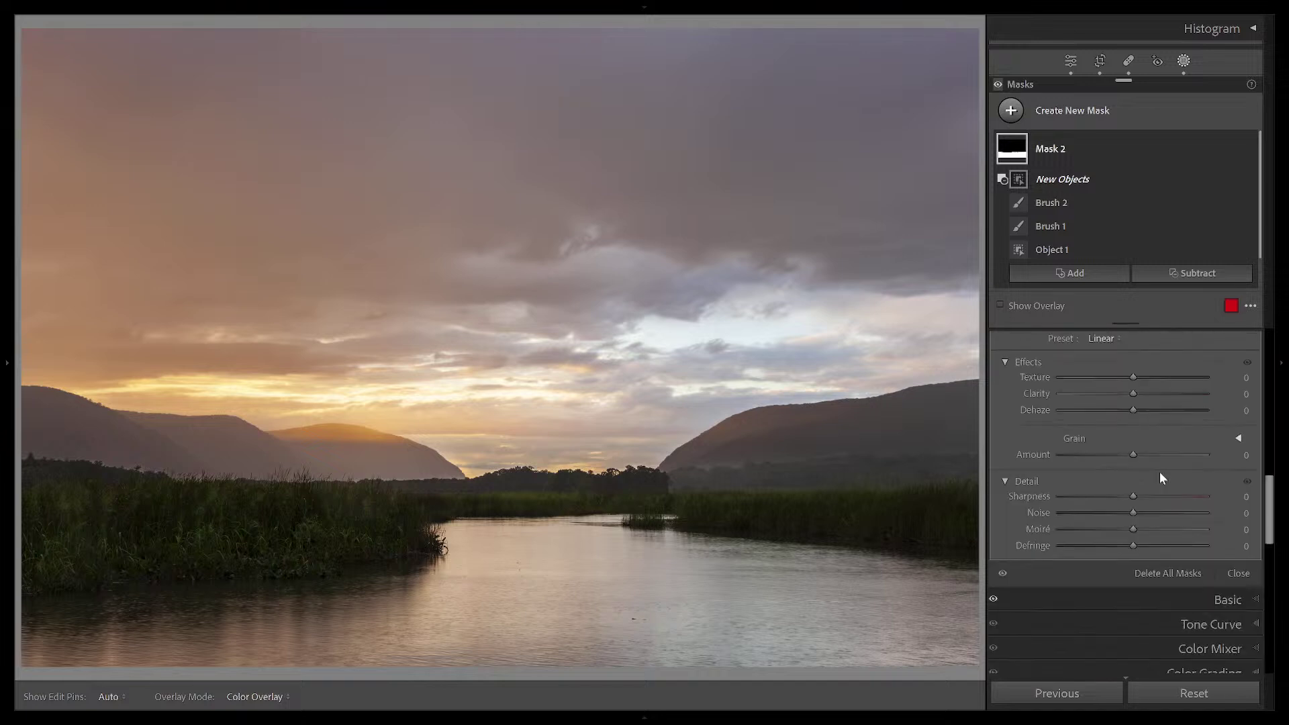
pyautogui.scroll(6, 1159, 473)
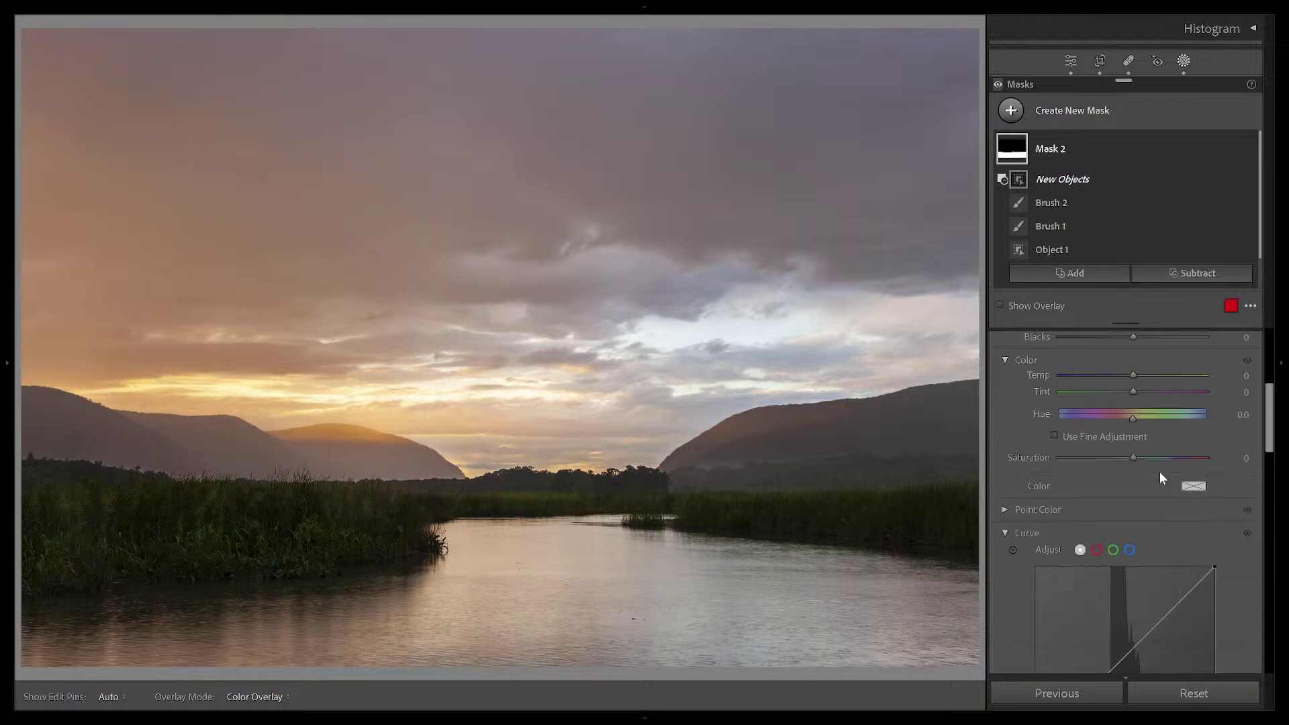
pyautogui.scroll(5, 1159, 472)
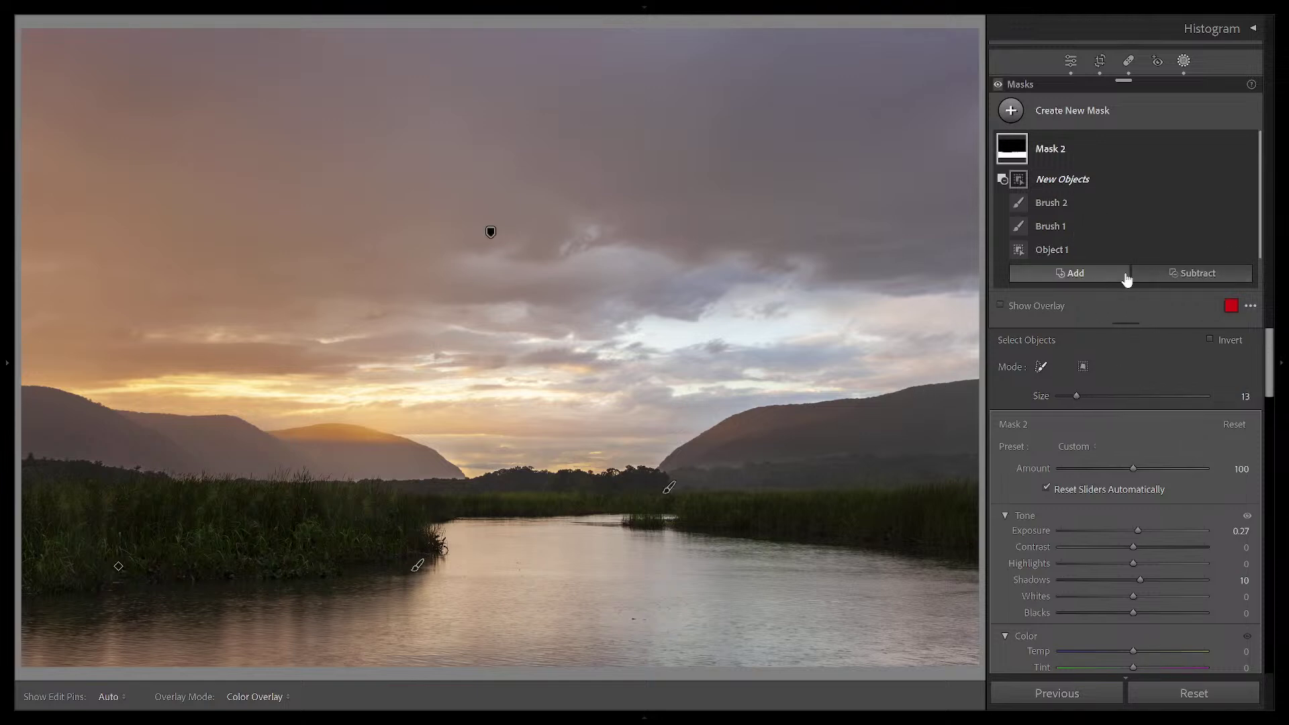
# Subtract a size 6 brush from the foreground mask, paint out the distant hills' lower slopes, and check the mask overlay
pyautogui.click(1182, 275)
pyautogui.click(1160, 435)
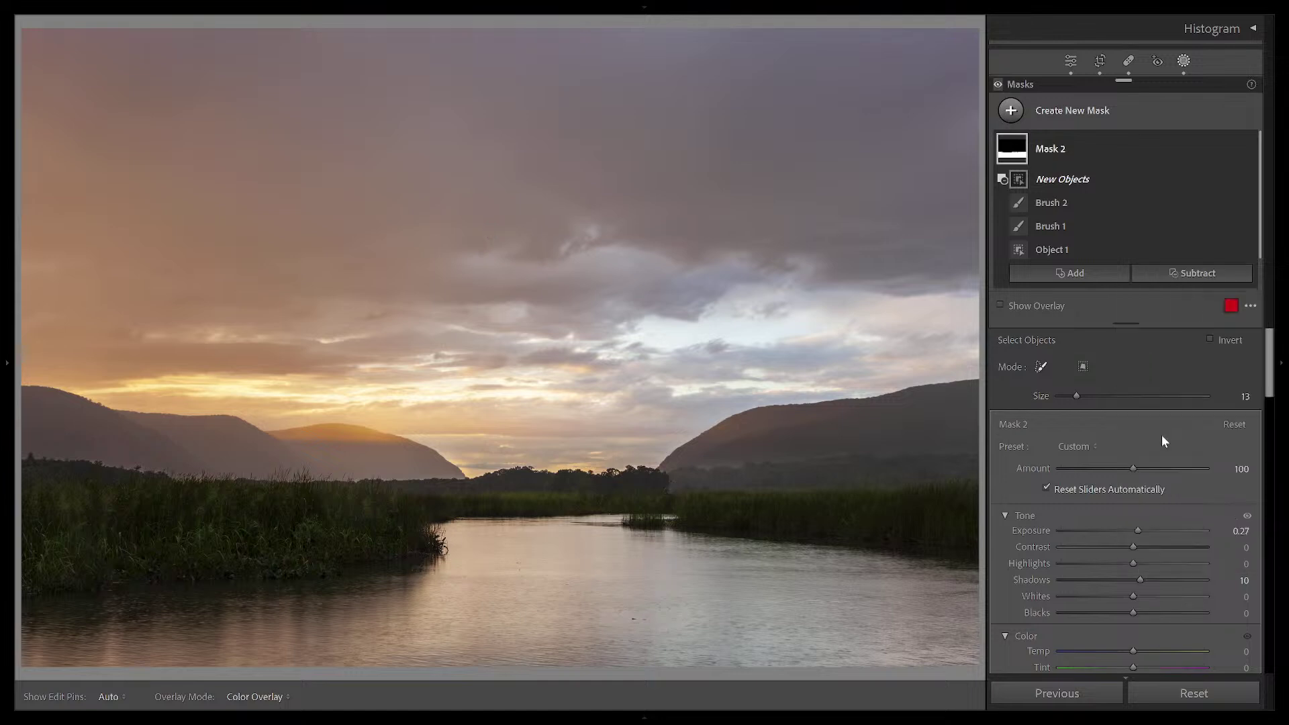
pyautogui.scroll(-5, 206, 460)
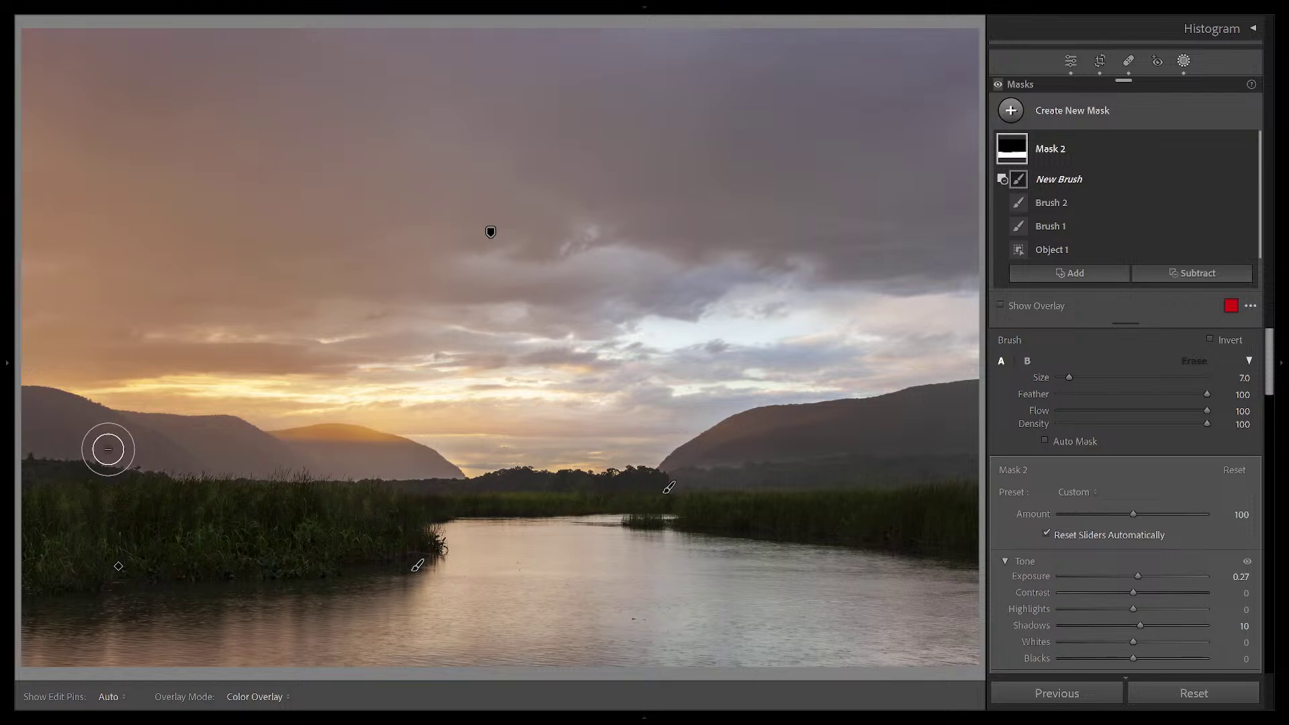
pyautogui.press('h')
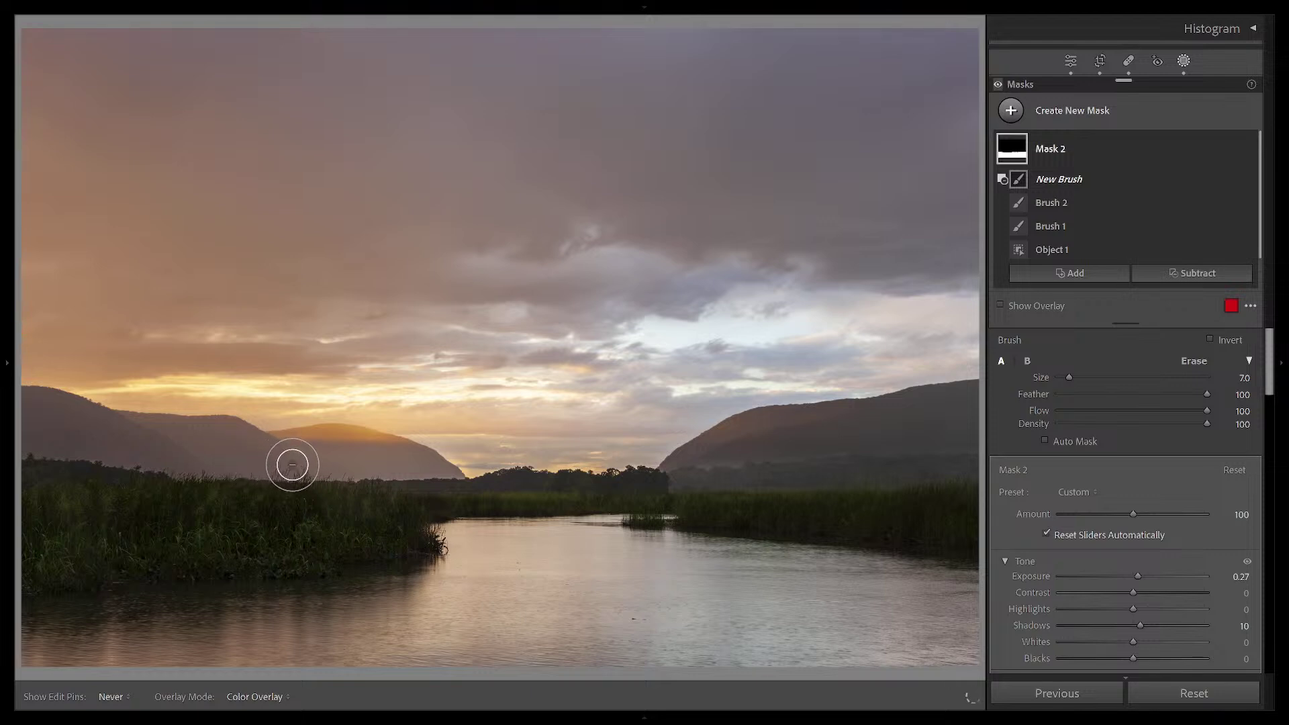
pyautogui.moveTo(296, 466); pyautogui.dragTo(164, 446)
pyautogui.press('h')
pyautogui.press('[')
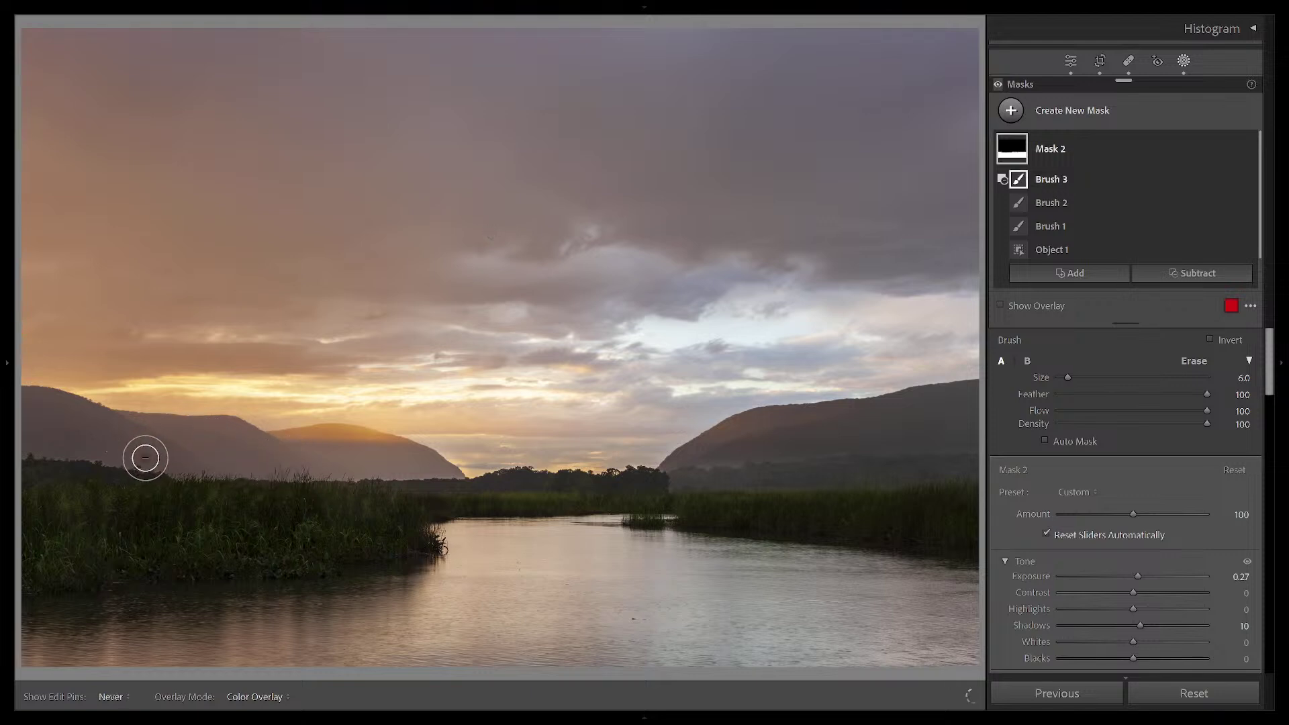
pyautogui.press('h')
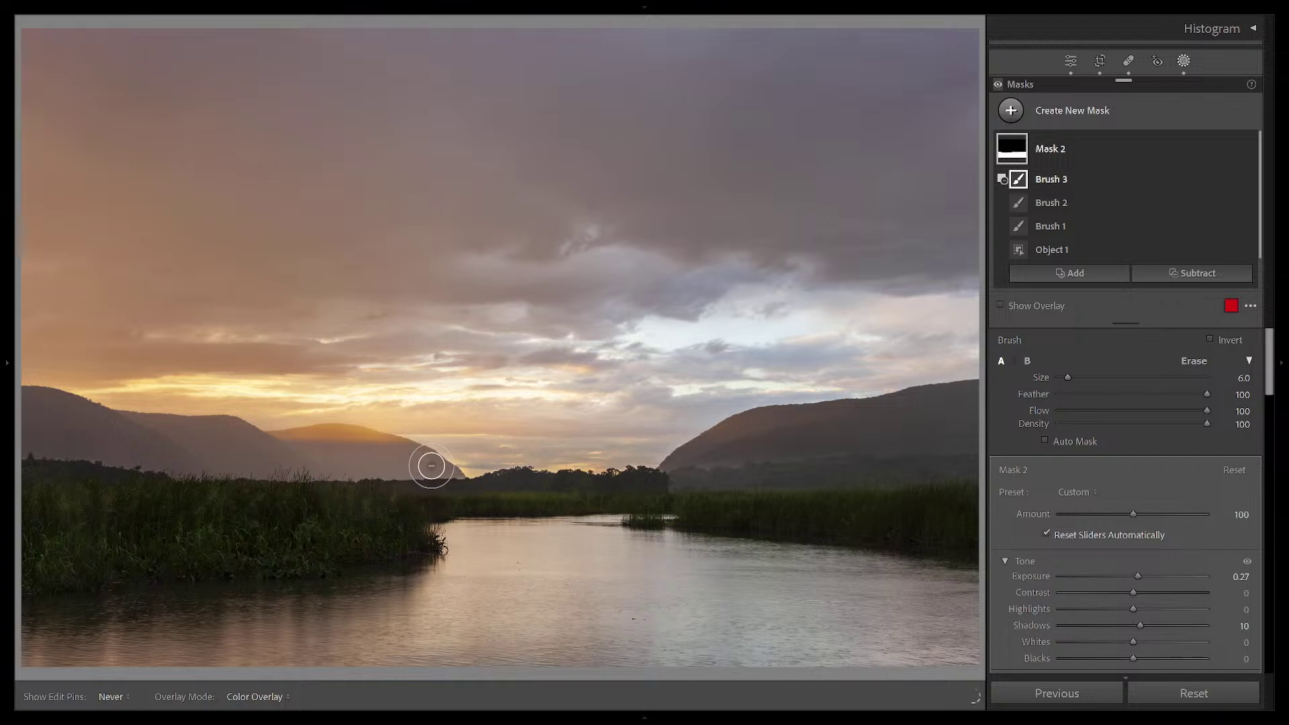
pyautogui.press('h')
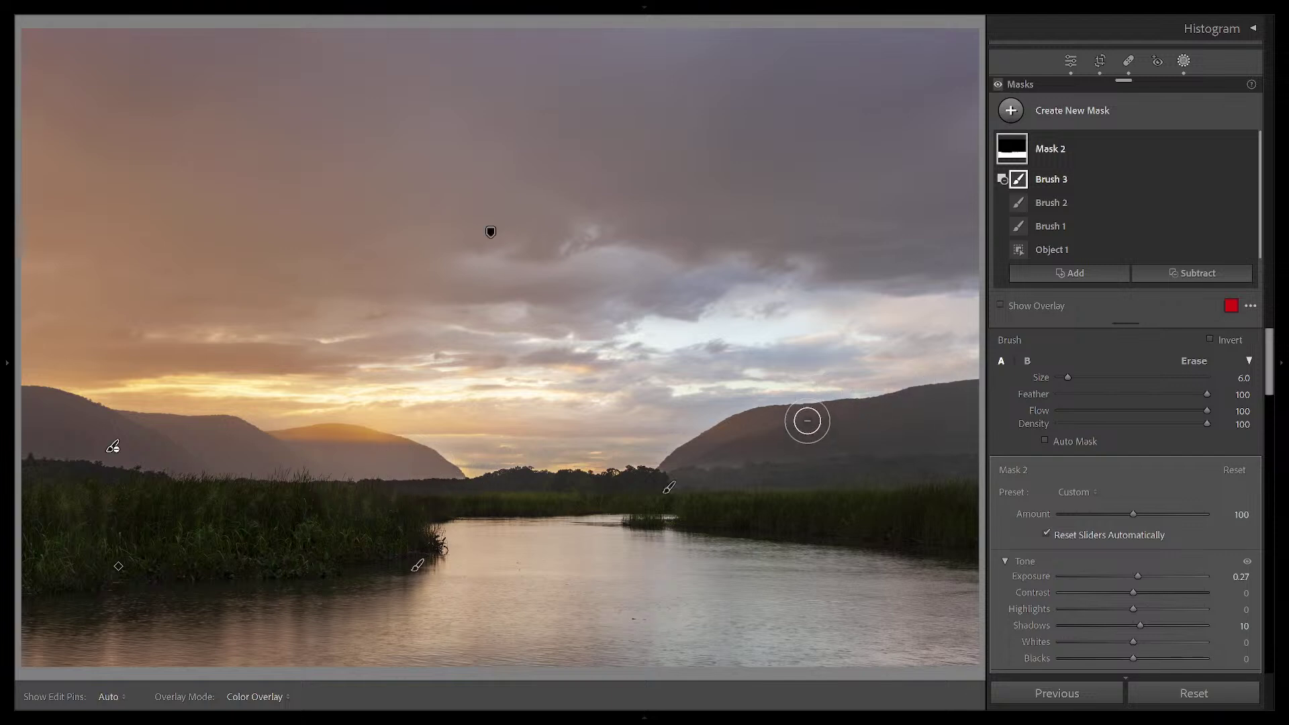
pyautogui.press('h')
pyautogui.press('h')
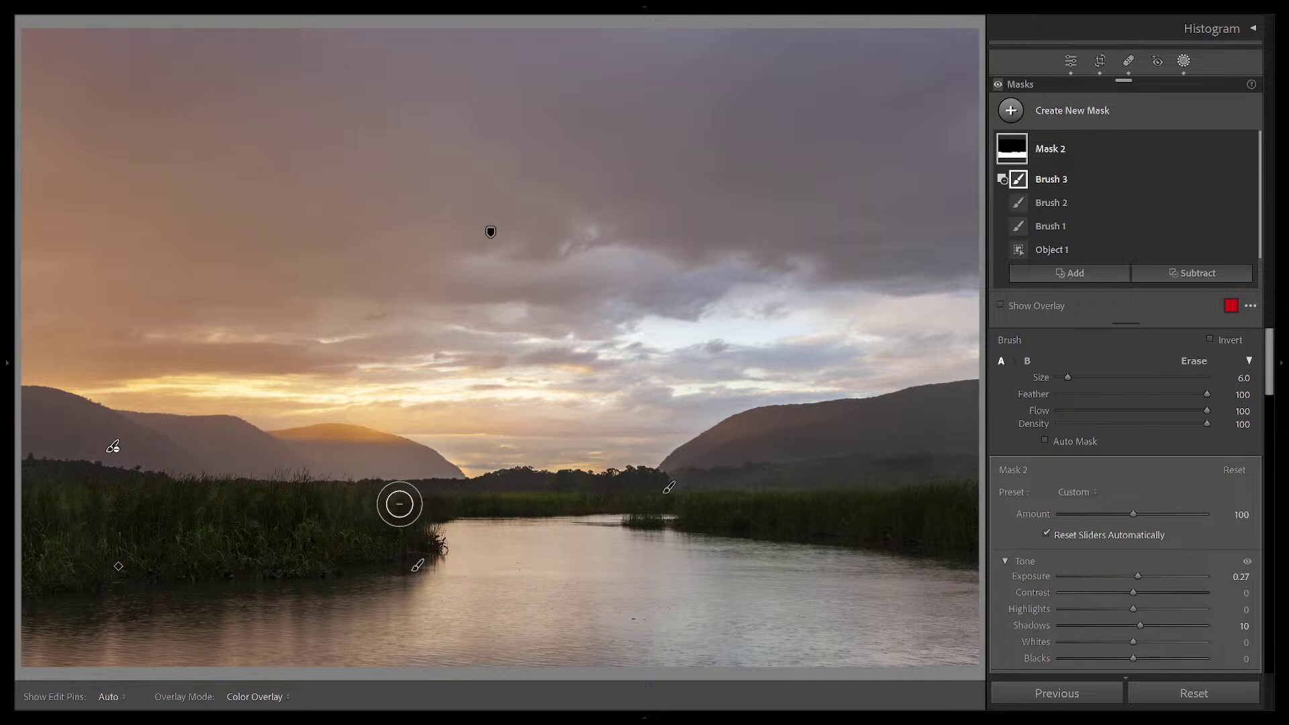
pyautogui.press('o')
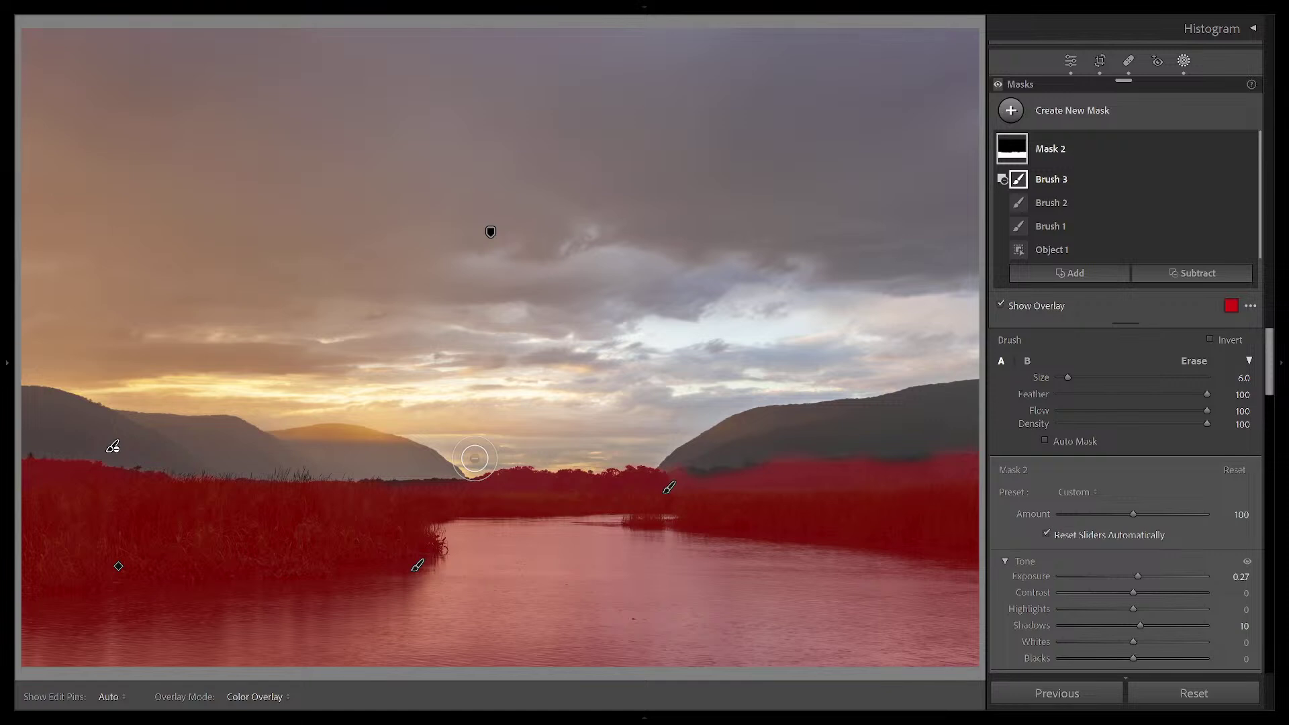
pyautogui.press('o')
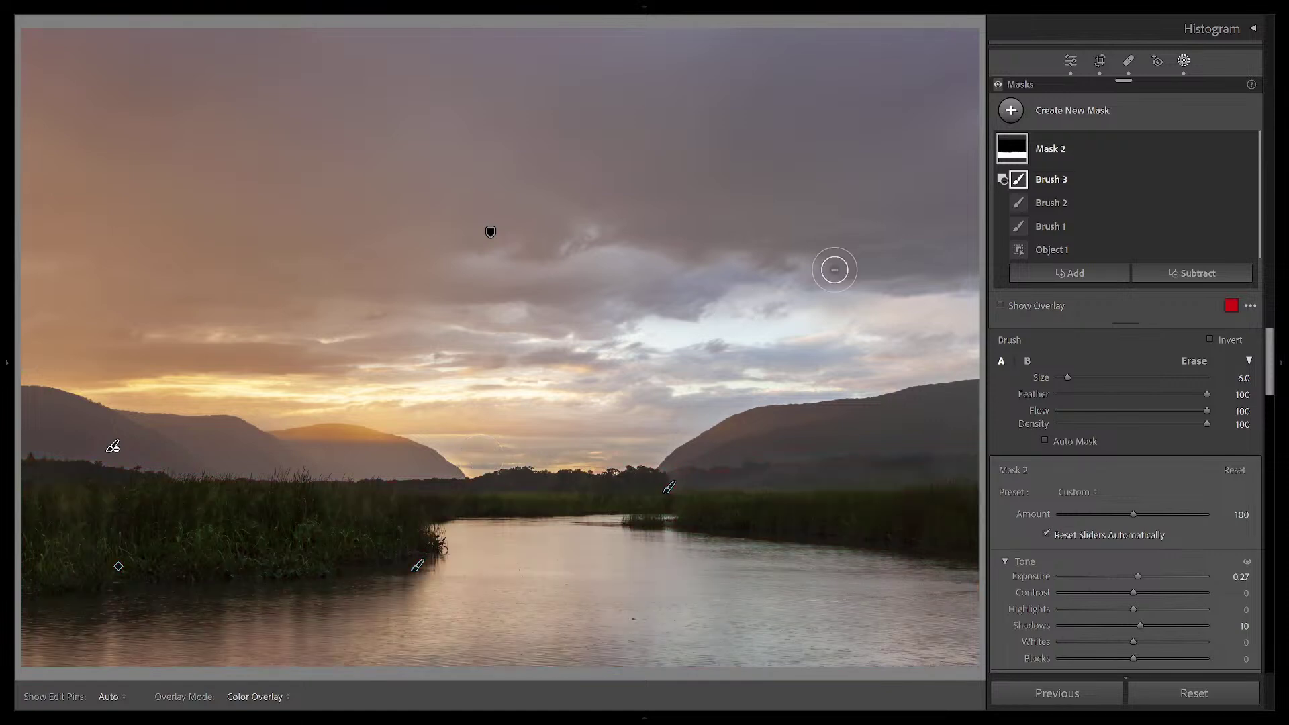
# Close the masking tool and compare the edited photo with its before version
pyautogui.scroll(-10, 1195, 481)
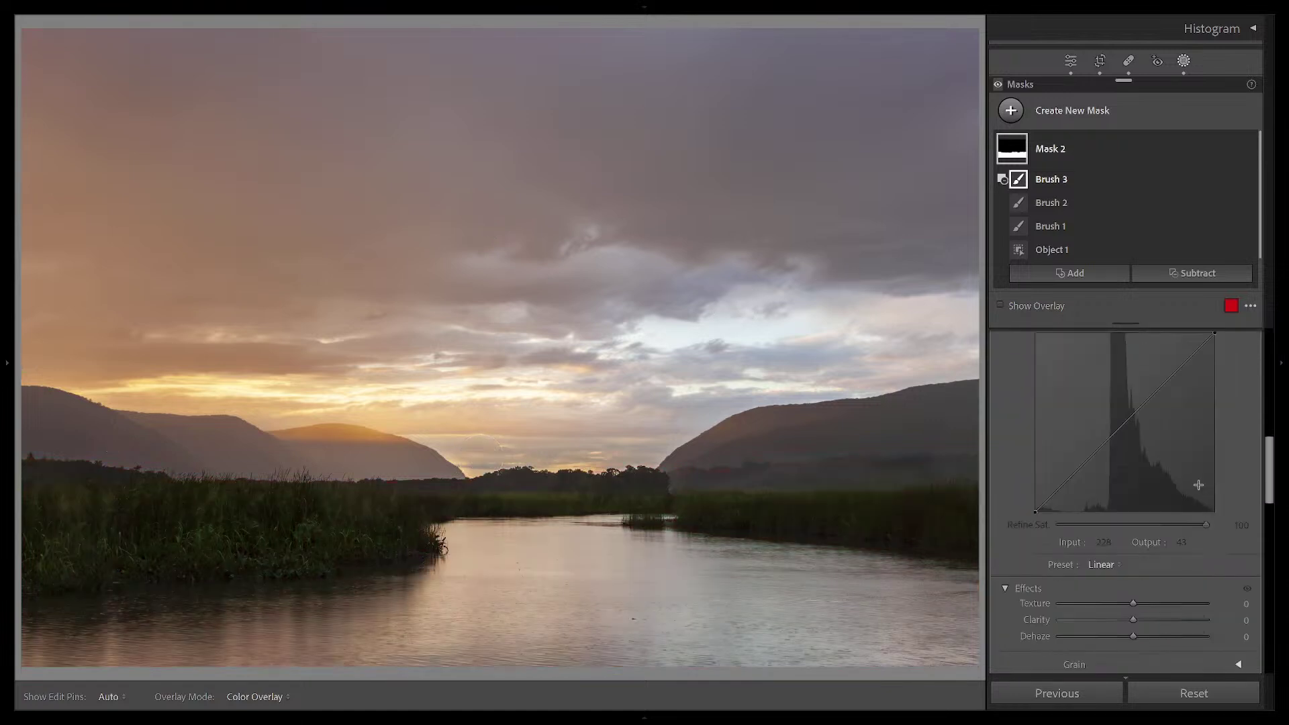
pyautogui.scroll(-8, 1199, 485)
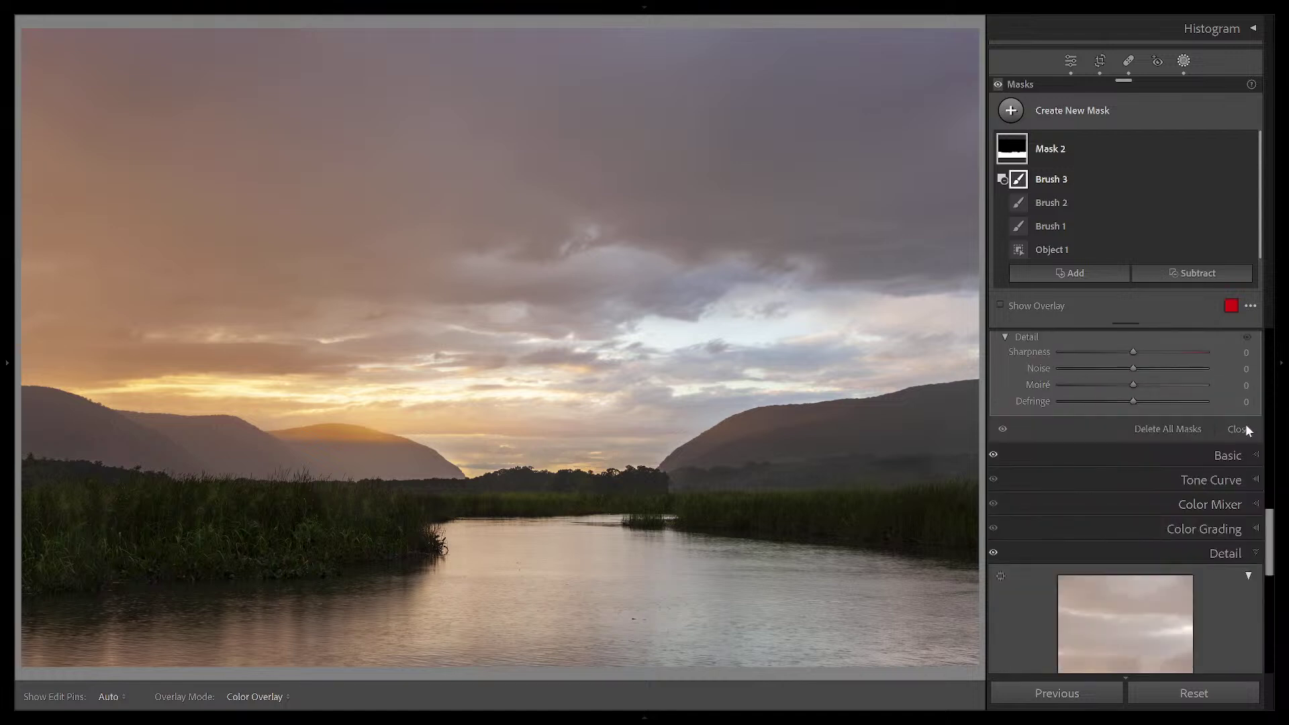
pyautogui.click(1239, 429)
pyautogui.press('\\')
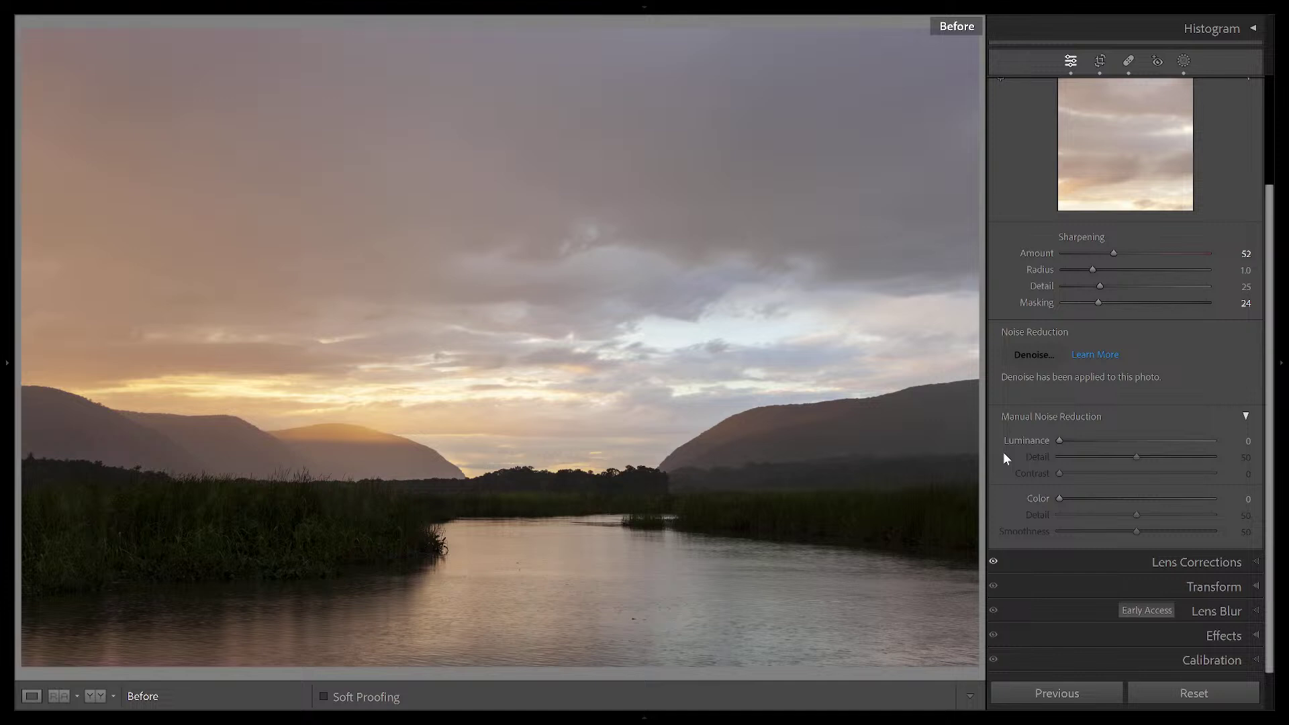
pyautogui.press('\\')
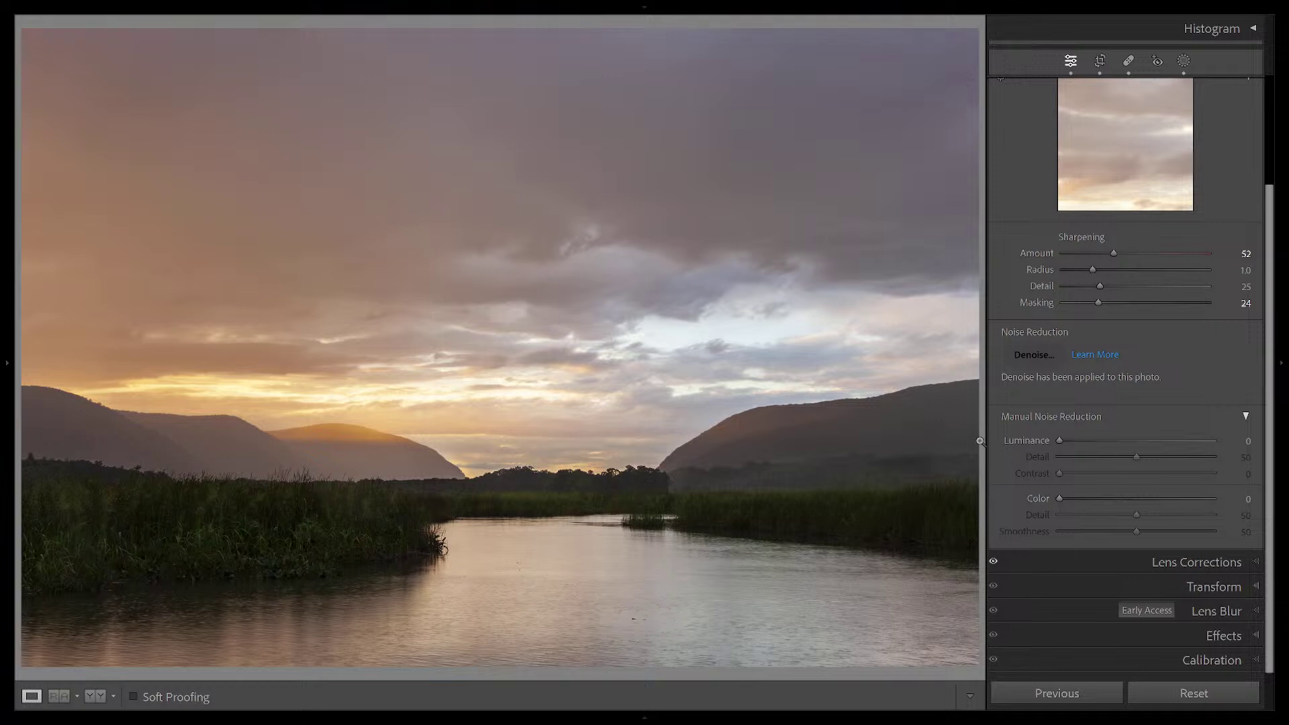
# Save the current edit as a new snapshot named "now"
pyautogui.moveTo(9, 361)
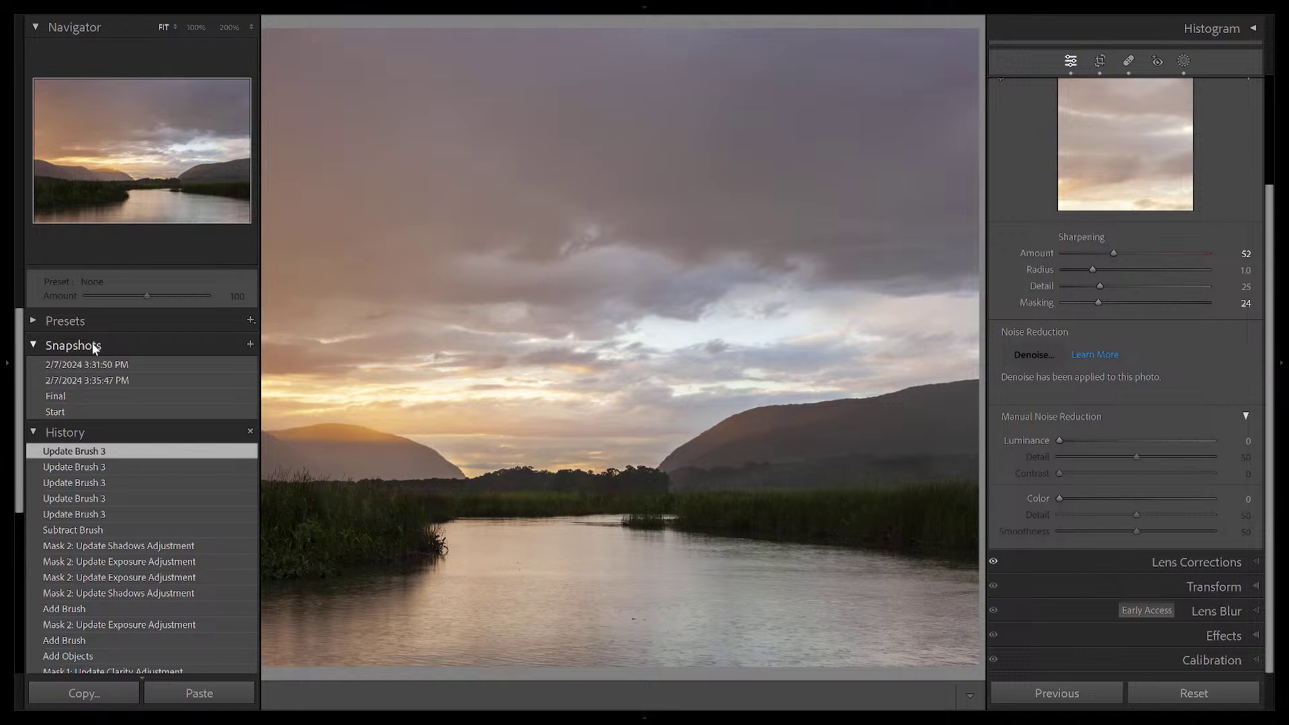
pyautogui.click(250, 344)
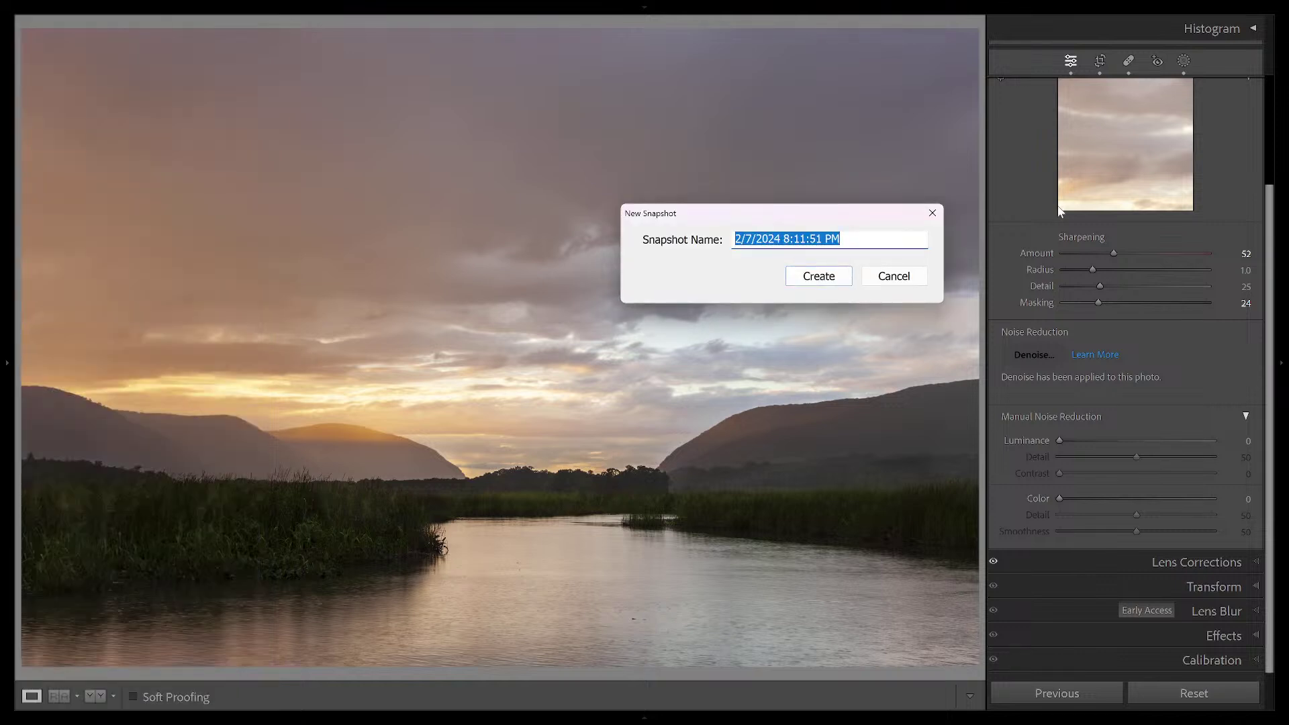
pyautogui.write('now')
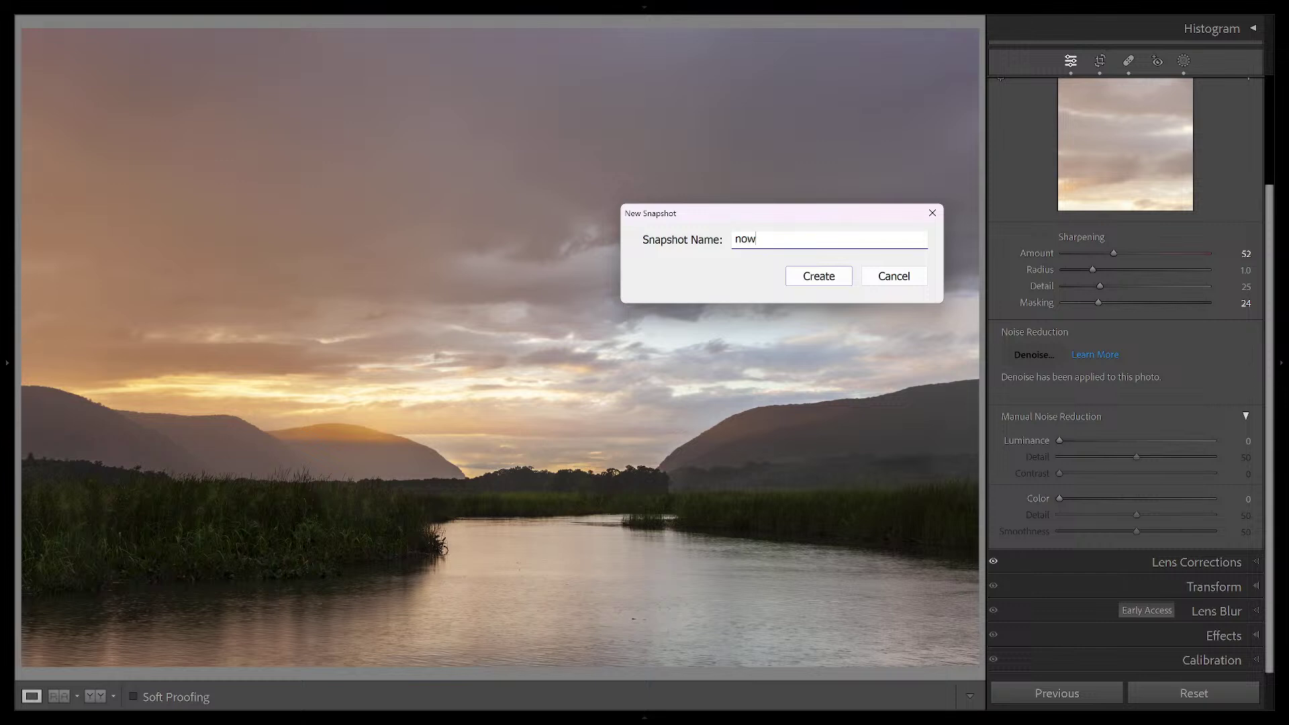
pyautogui.click(818, 276)
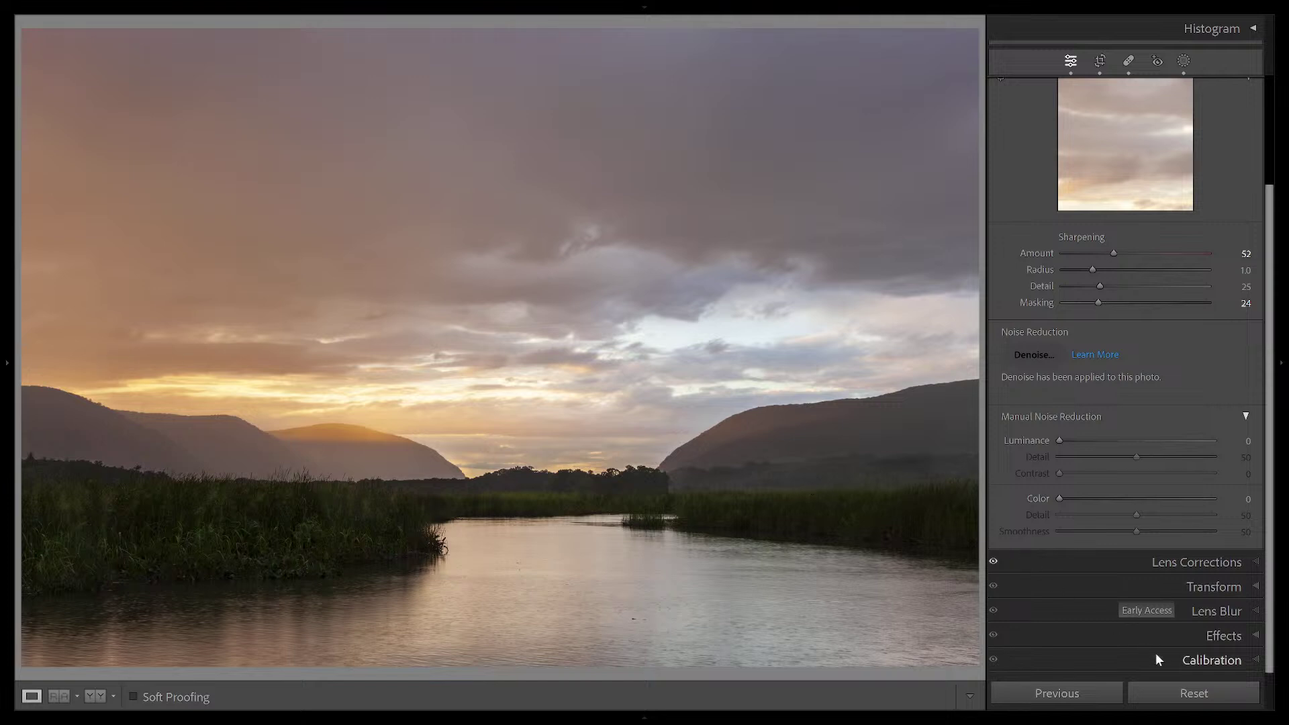
# Reset all of the photo's develop settings and straighten it with a crop angle of 1.5
pyautogui.click(1194, 693)
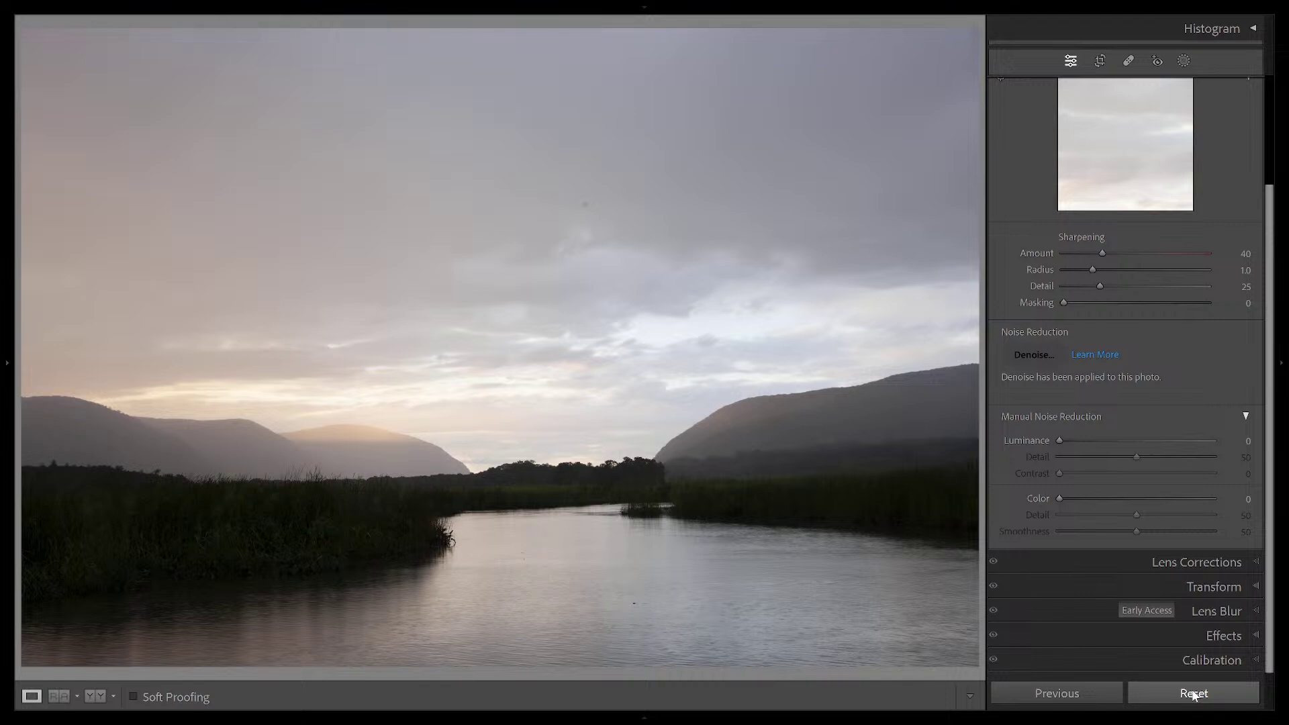
pyautogui.press('F7')
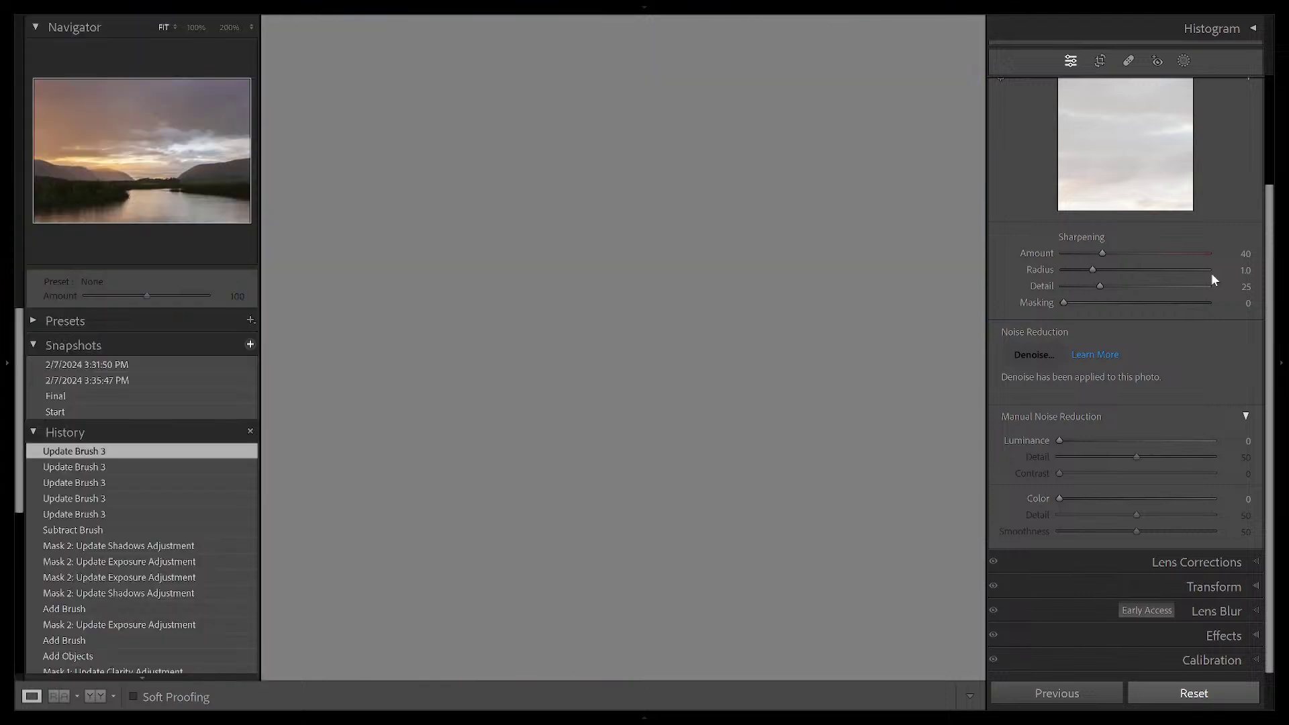
pyautogui.press('r')
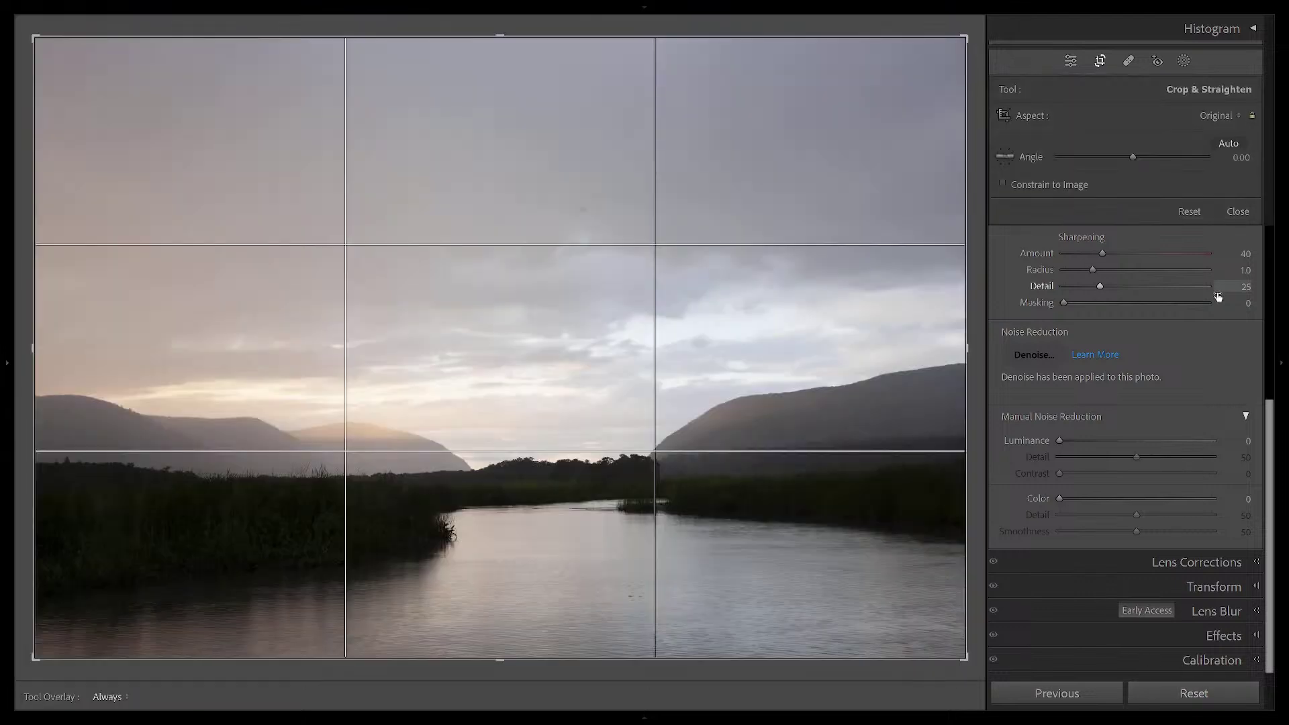
pyautogui.click(1242, 158)
pyautogui.write('1.5')
pyautogui.press('Return')
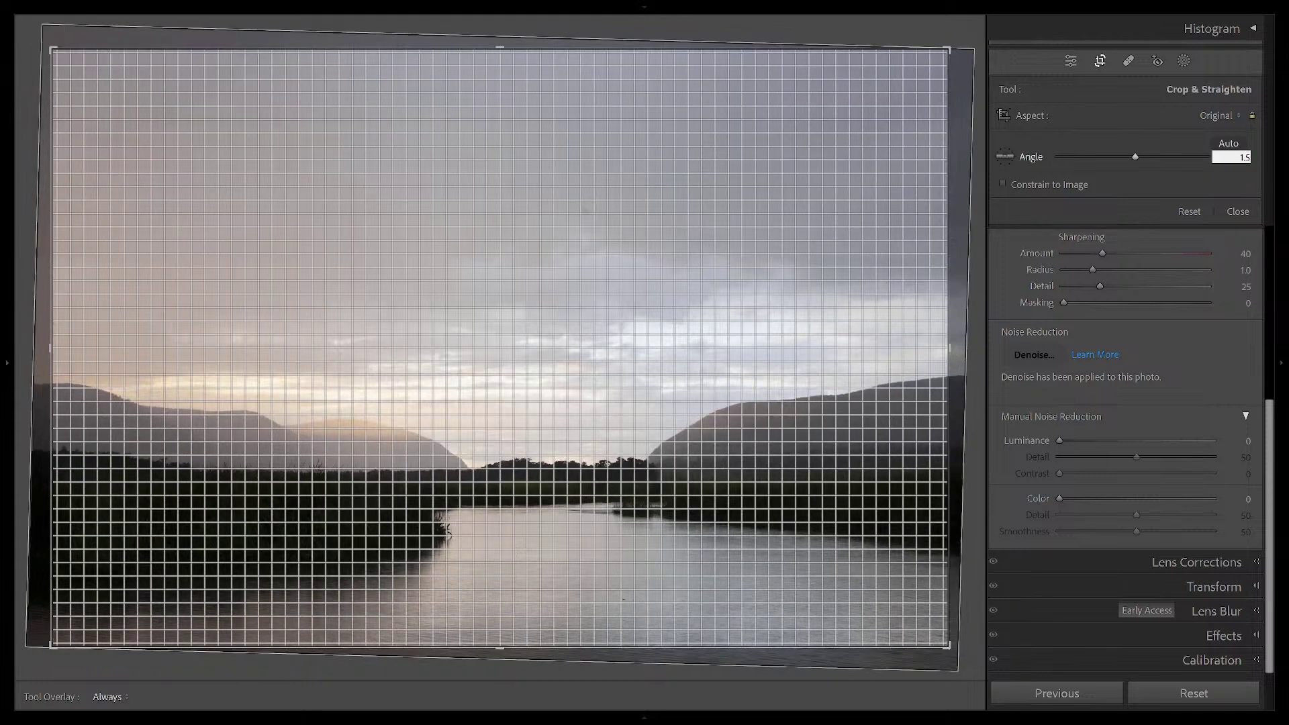
pyautogui.press('r')
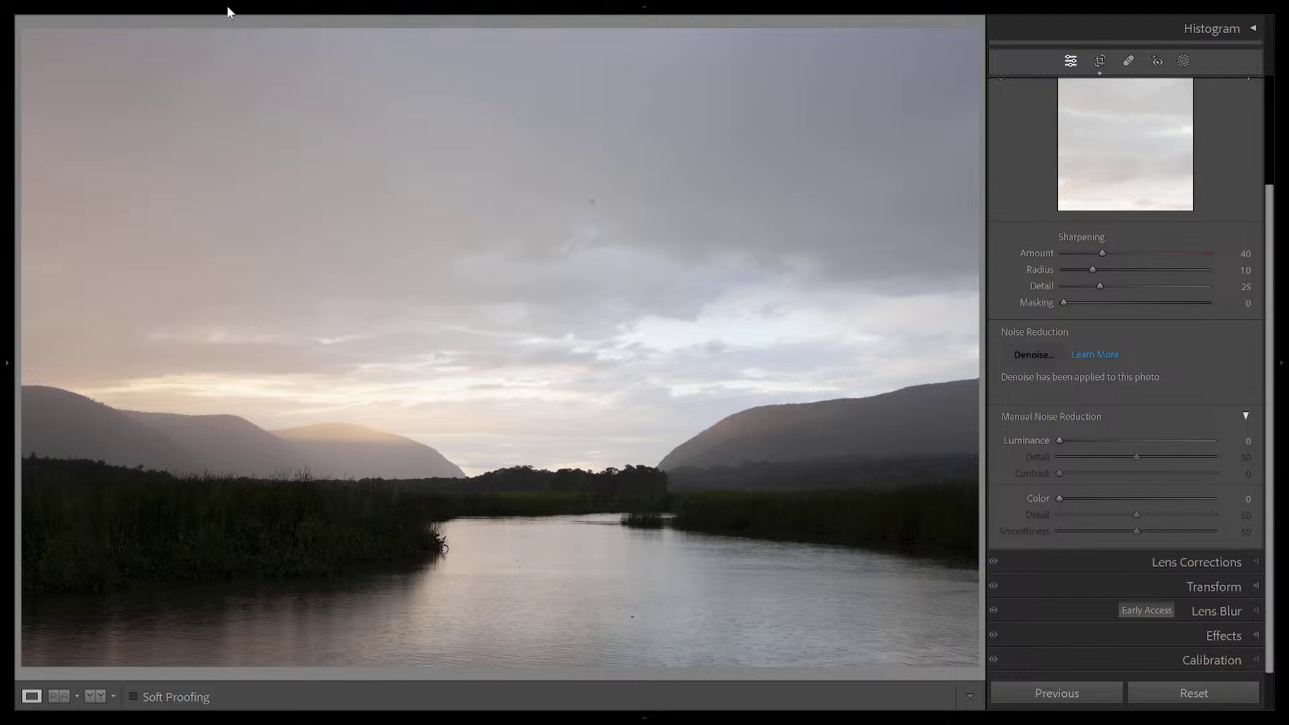
# Copy the After's settings to Before so the straightened, otherwise unedited photo serves as the before version
pyautogui.moveTo(230, 6)
pyautogui.click(145, 7)
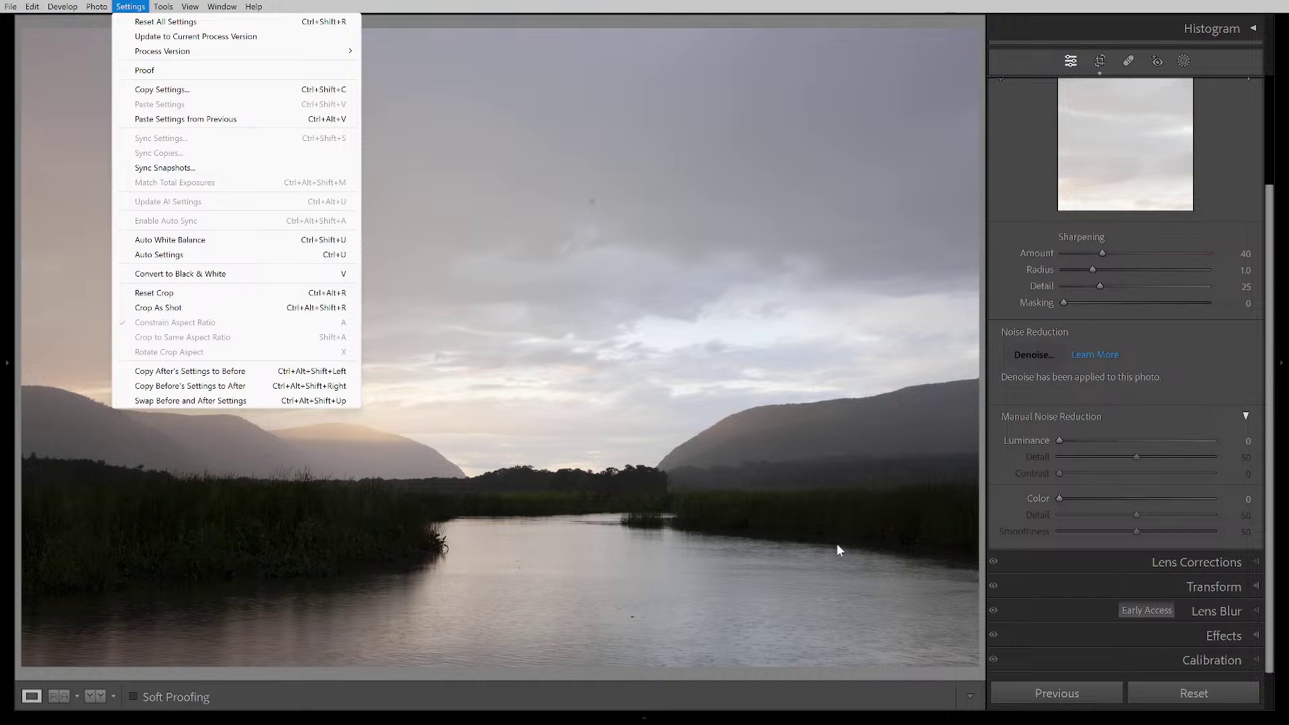
pyautogui.click(188, 373)
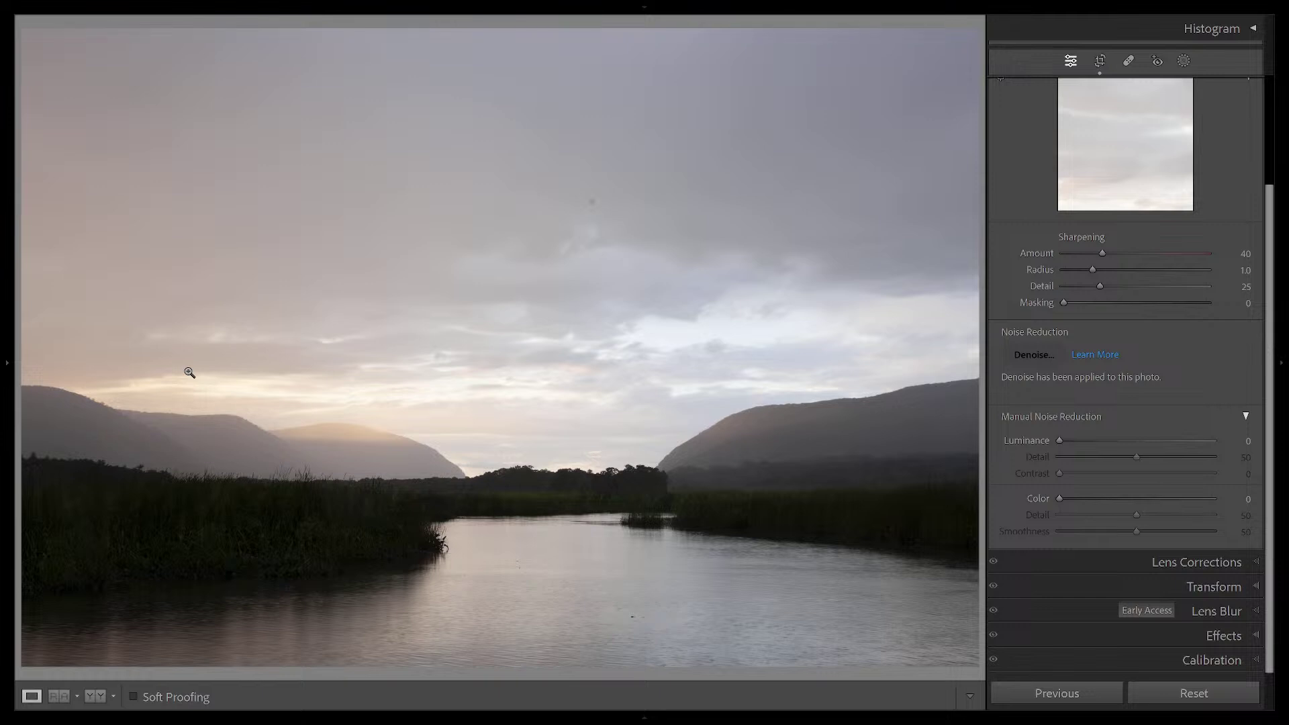
# Switch repeatedly between the before and after views to compare the straightened photo's alignment
pyautogui.press('\\')
pyautogui.press('\\')
pyautogui.press('\\')
pyautogui.press('\\')
pyautogui.press('\\')
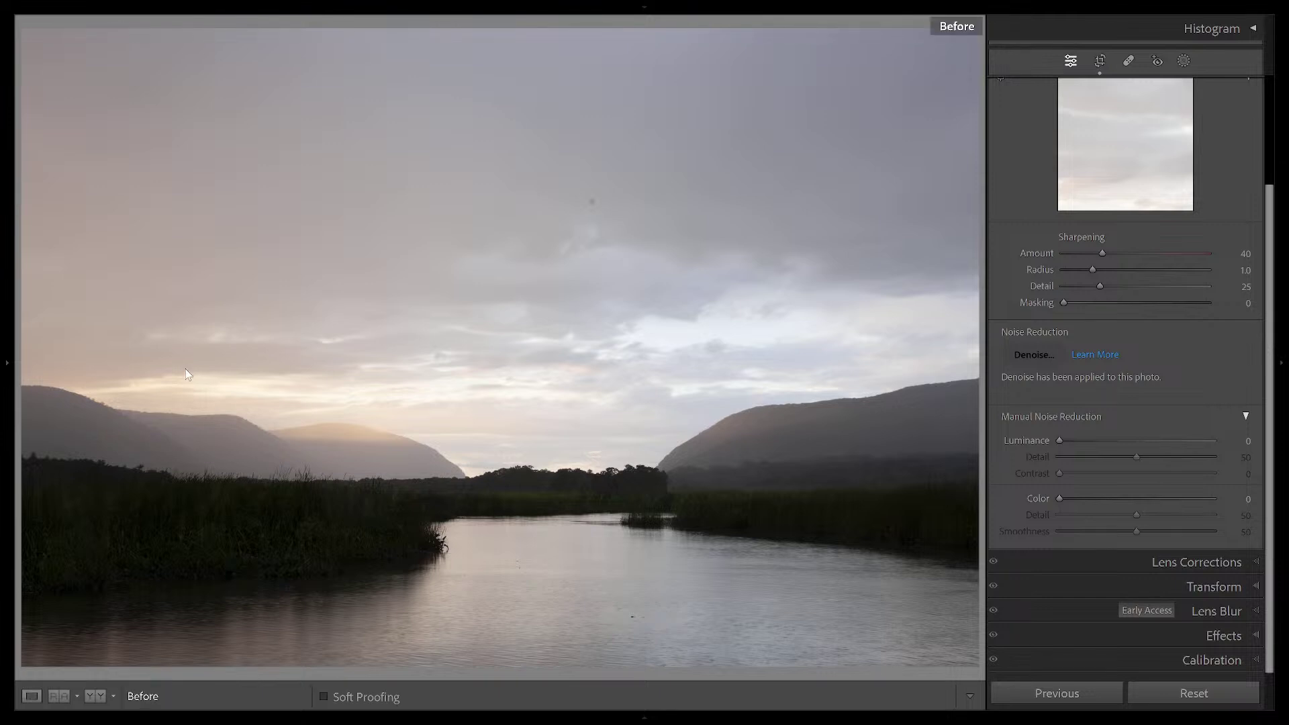
pyautogui.press('\\')
pyautogui.press('\\')
pyautogui.press('\\')
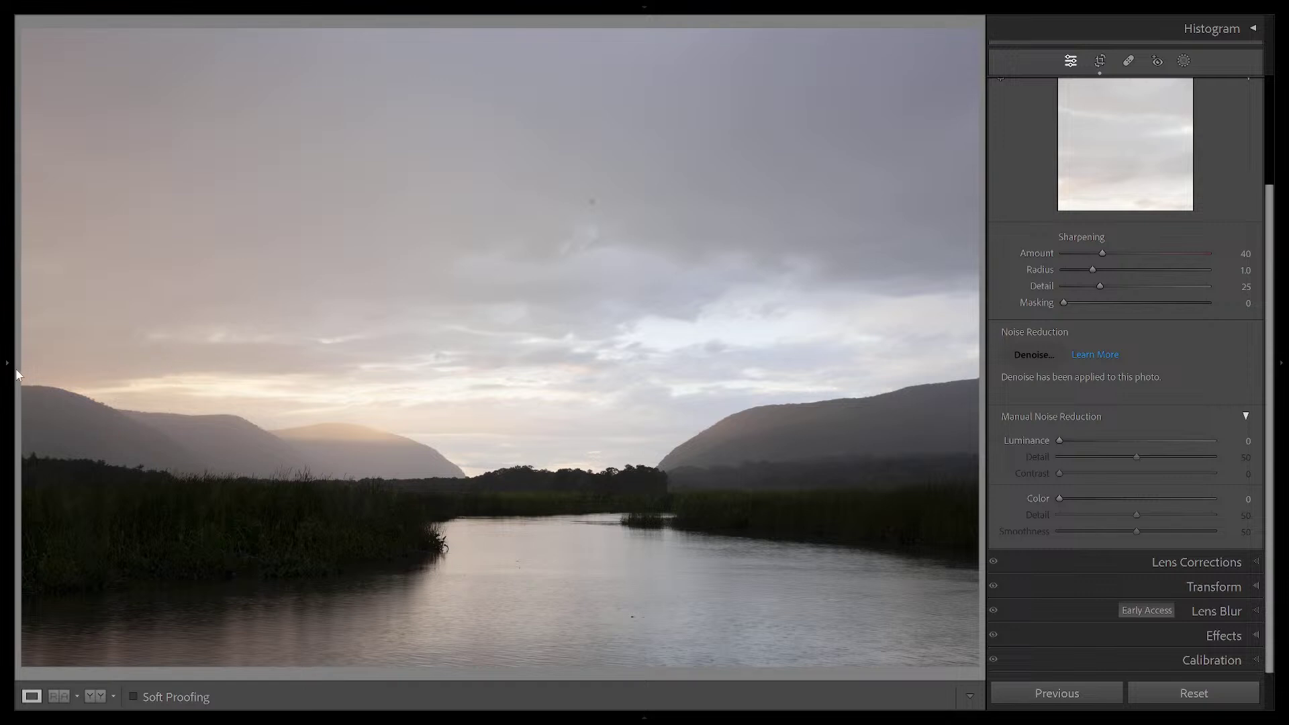
# Restore the full edit from the snapshot "now"
pyautogui.moveTo(6, 365)
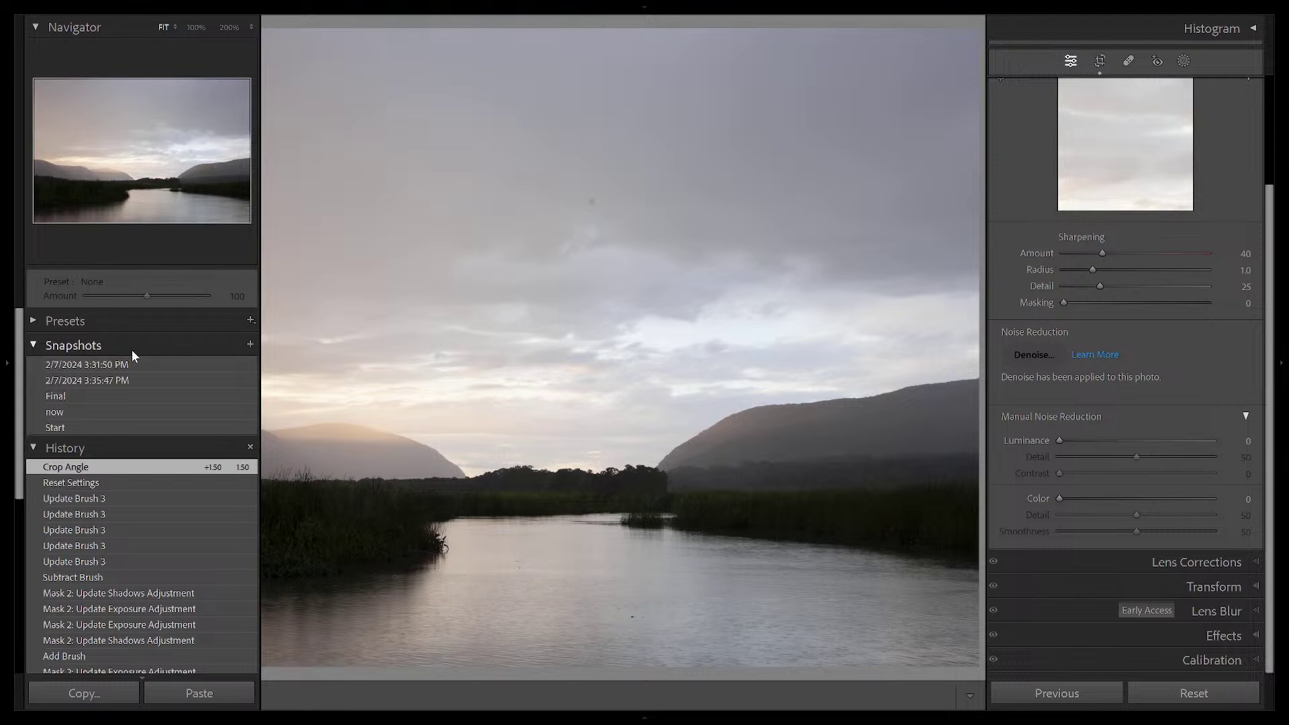
pyautogui.click(70, 408)
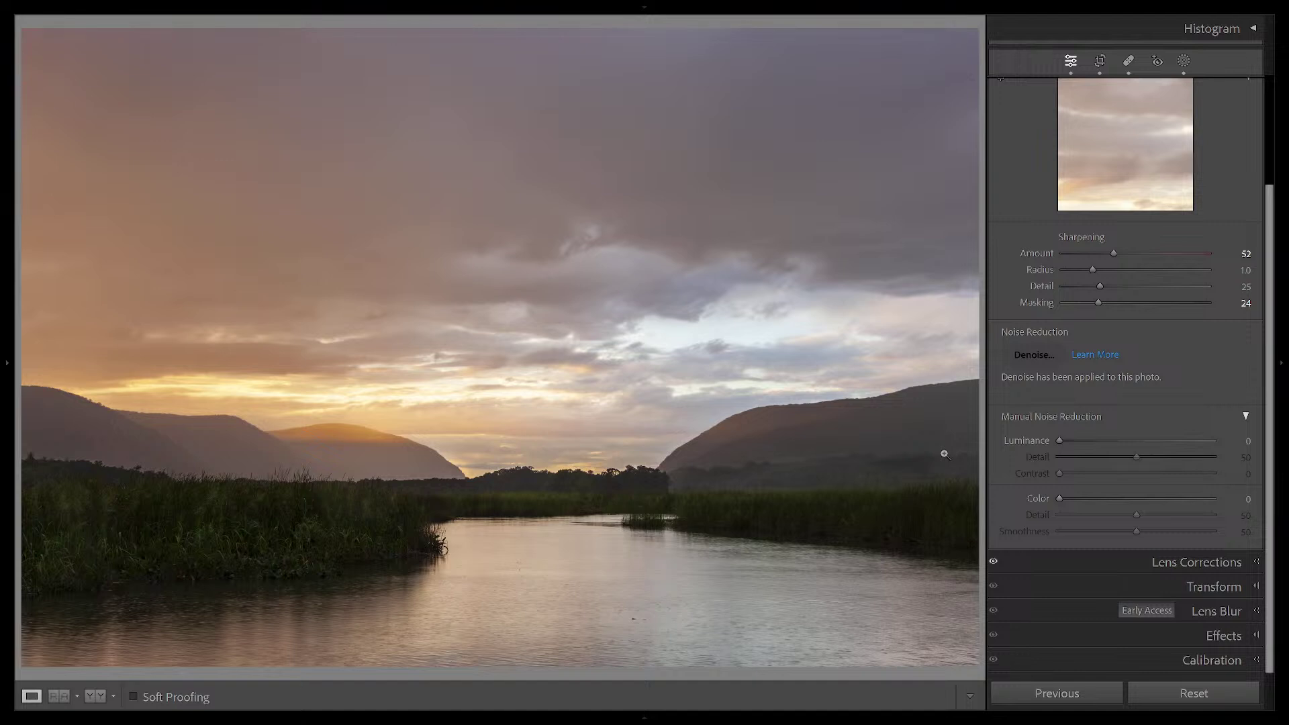
# Compare the fully edited photo with its straightened, unedited before version
pyautogui.press('\\')
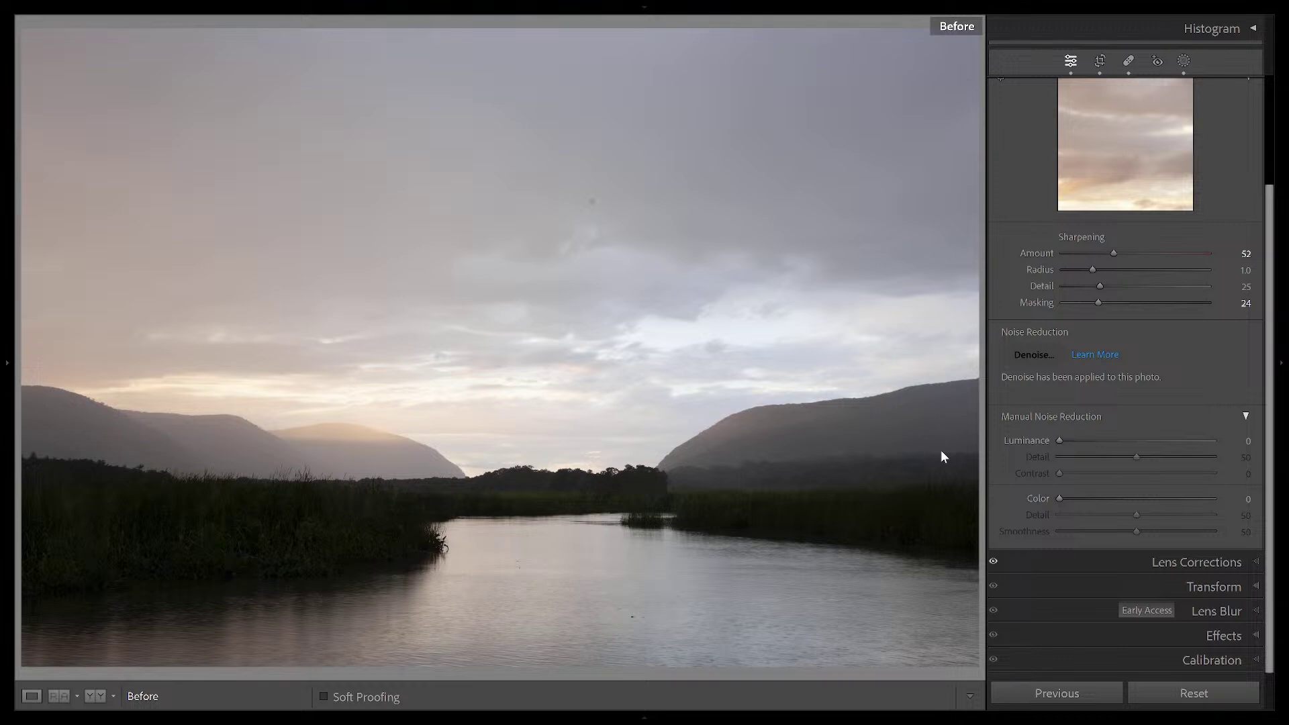
pyautogui.press('\\')
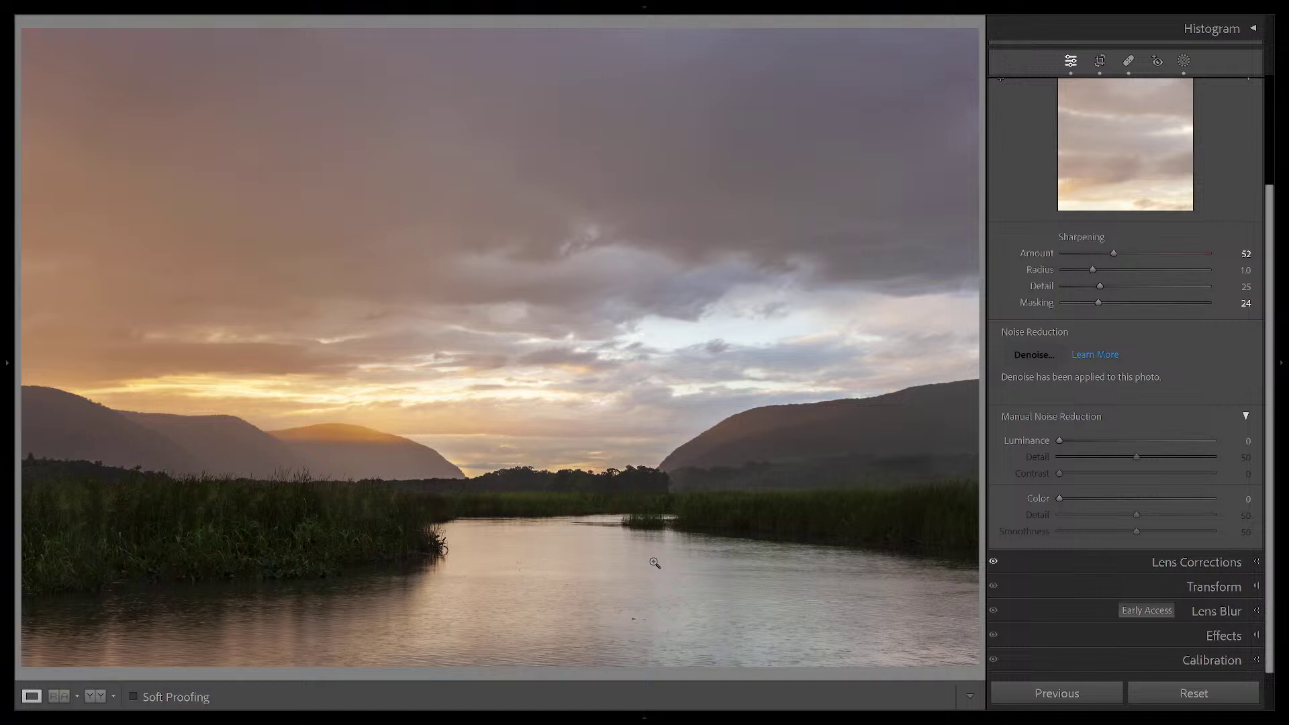
# Create a new brush mask and paint it over the river water with a large brush at Feather 100
pyautogui.scroll(4, 1105, 397)
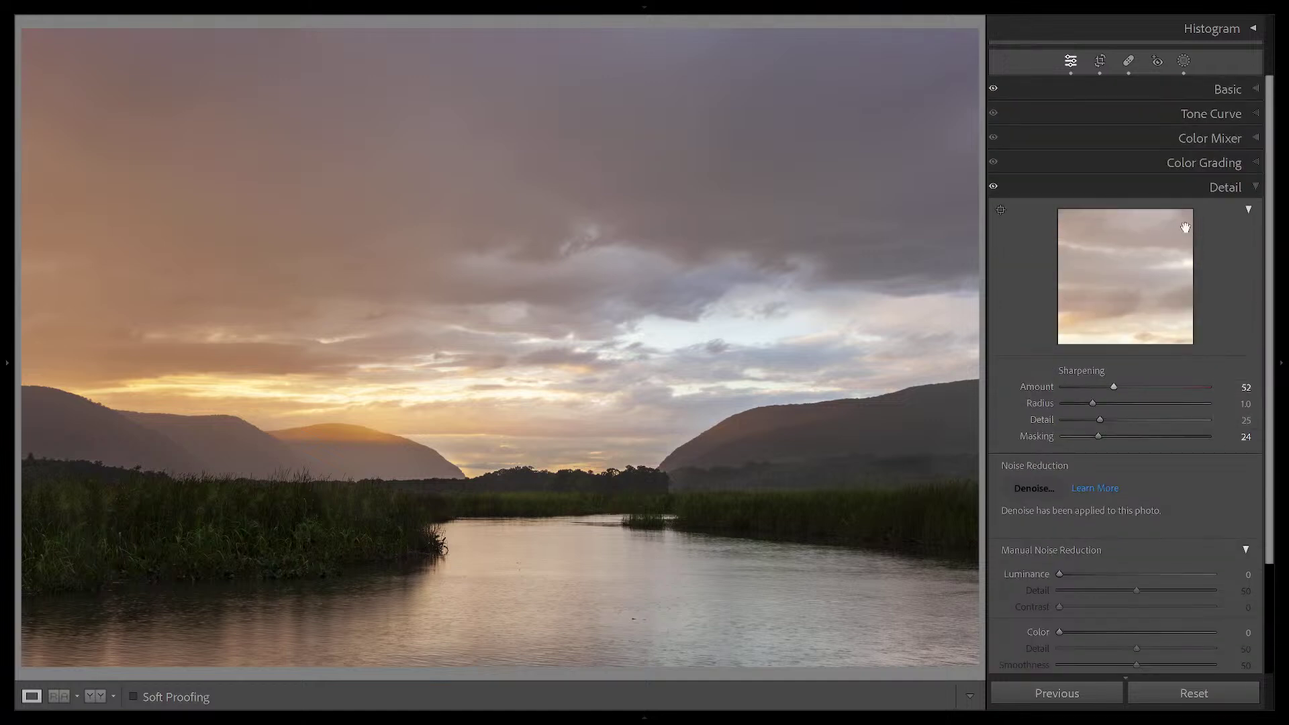
pyautogui.click(1183, 61)
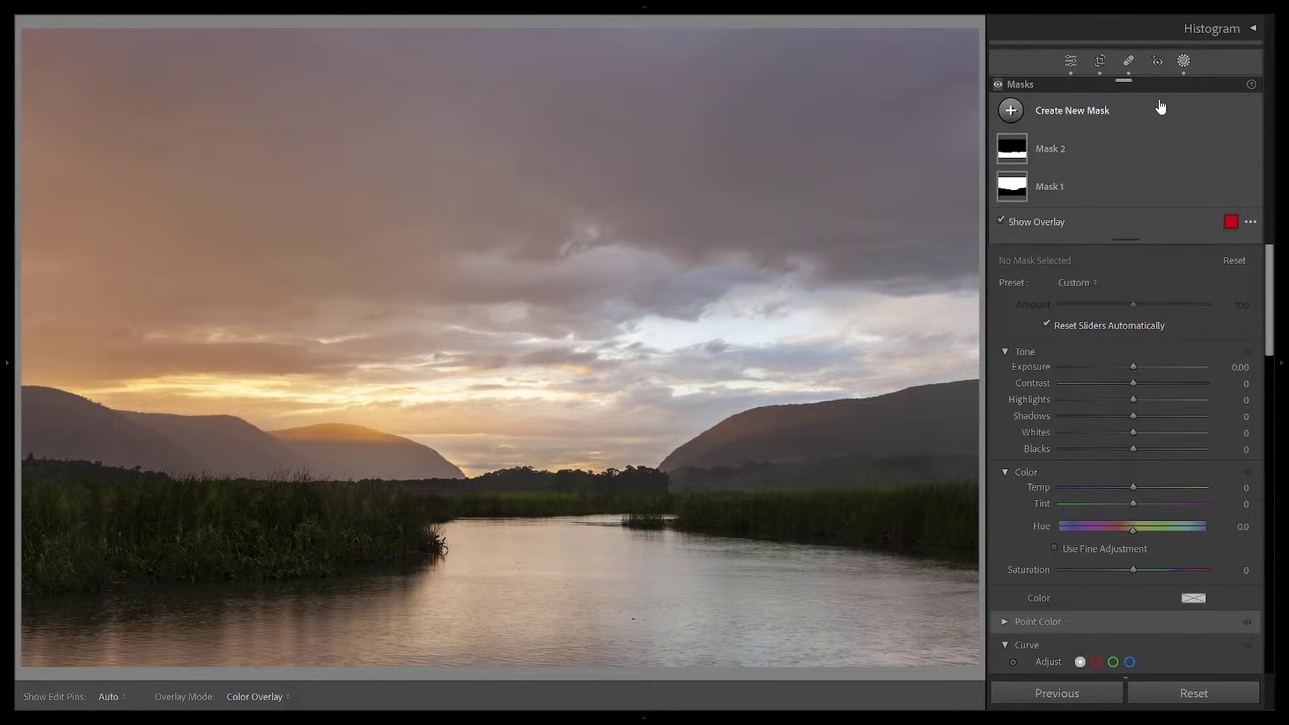
pyautogui.click(1013, 111)
pyautogui.click(1074, 261)
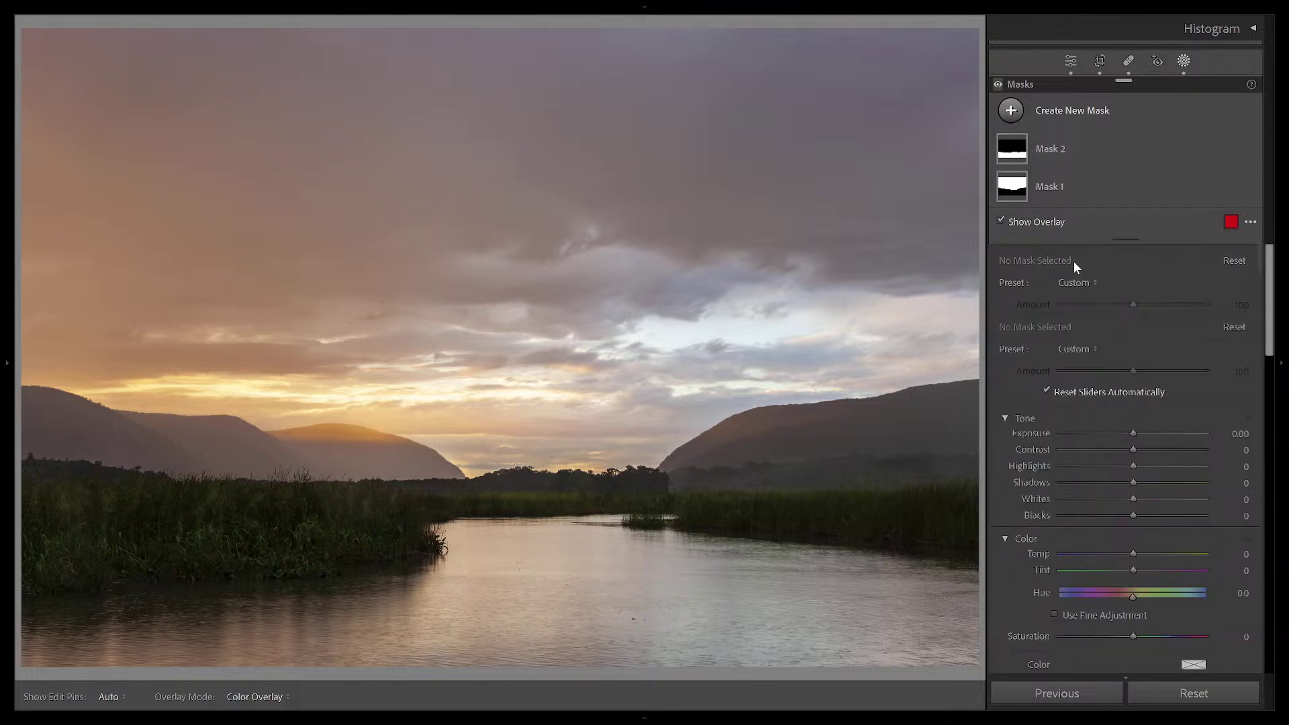
pyautogui.scroll(8, 367, 640)
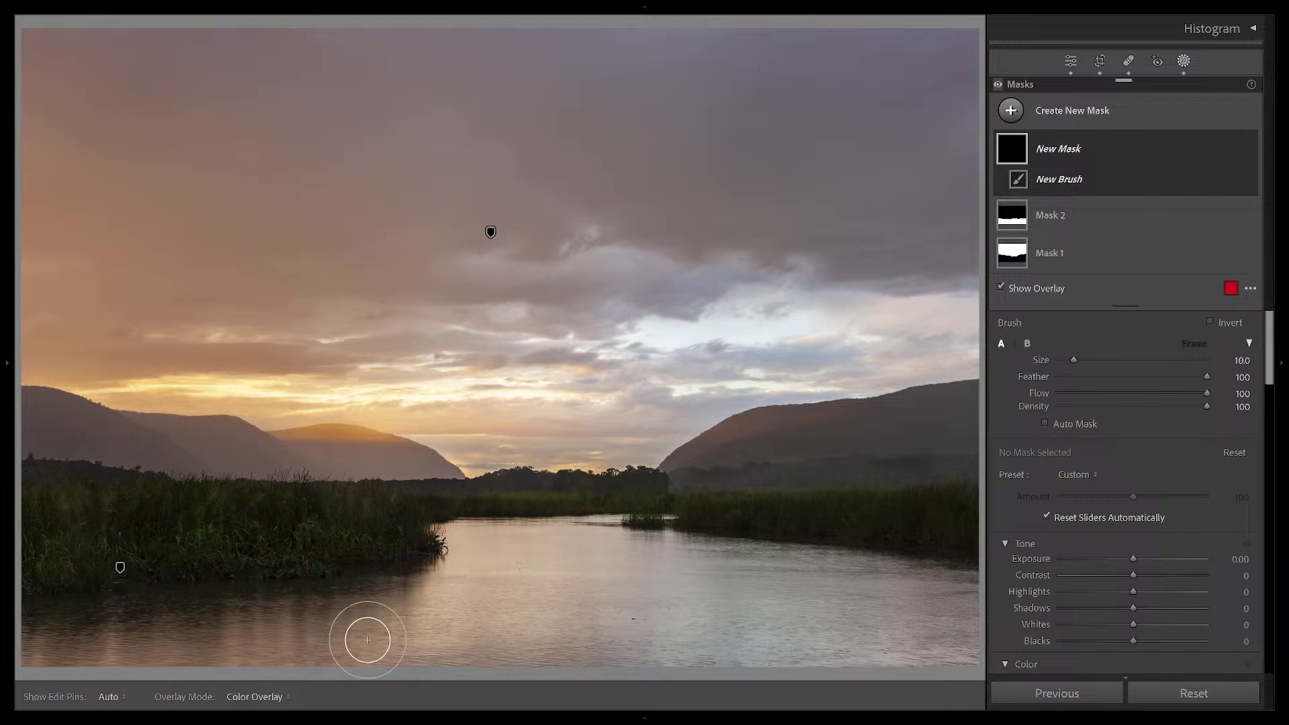
pyautogui.moveTo(383, 636)
pyautogui.mouseDown()
pyautogui.moveTo(64, 673)
pyautogui.moveTo(260, 685)
pyautogui.moveTo(474, 661)
pyautogui.moveTo(536, 614)
pyautogui.moveTo(425, 625)
pyautogui.moveTo(554, 590)
pyautogui.moveTo(503, 561)
pyautogui.moveTo(486, 563)
pyautogui.moveTo(939, 611)
pyautogui.moveTo(972, 627)
pyautogui.moveTo(569, 647)
pyautogui.mouseUp()
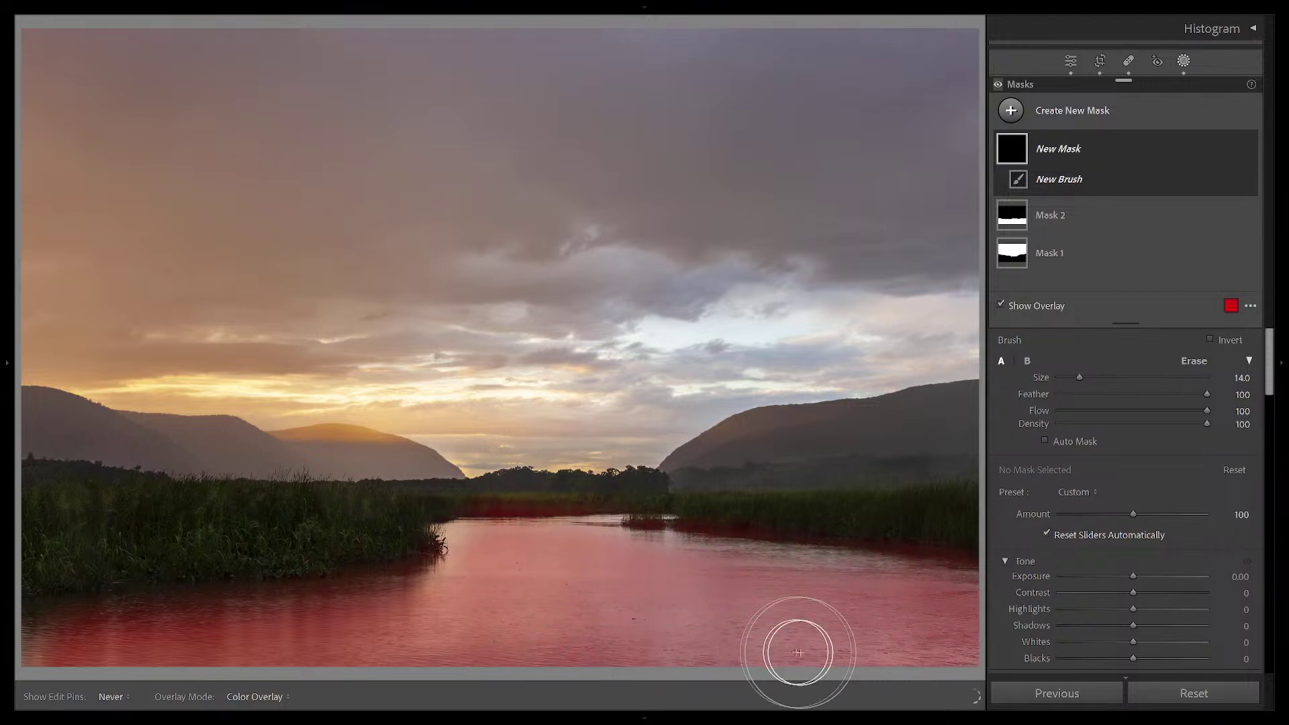
pyautogui.scroll(-2, 808, 613)
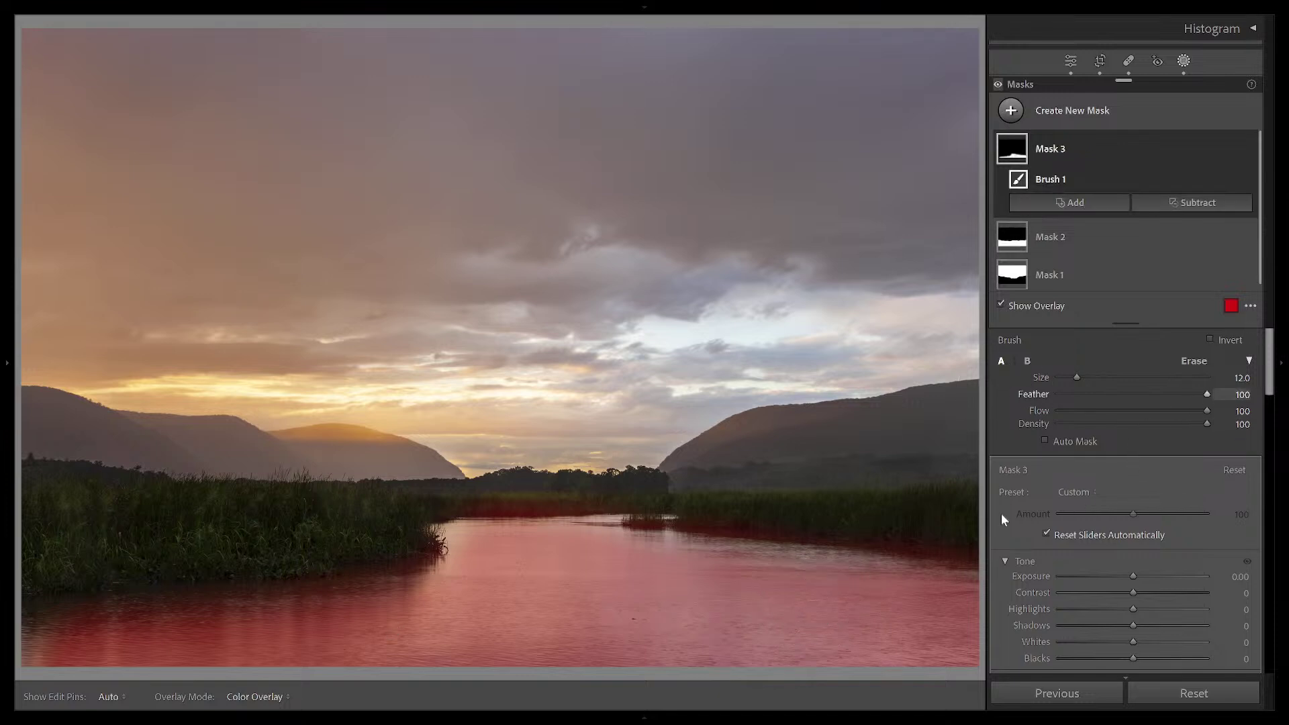
pyautogui.press('h')
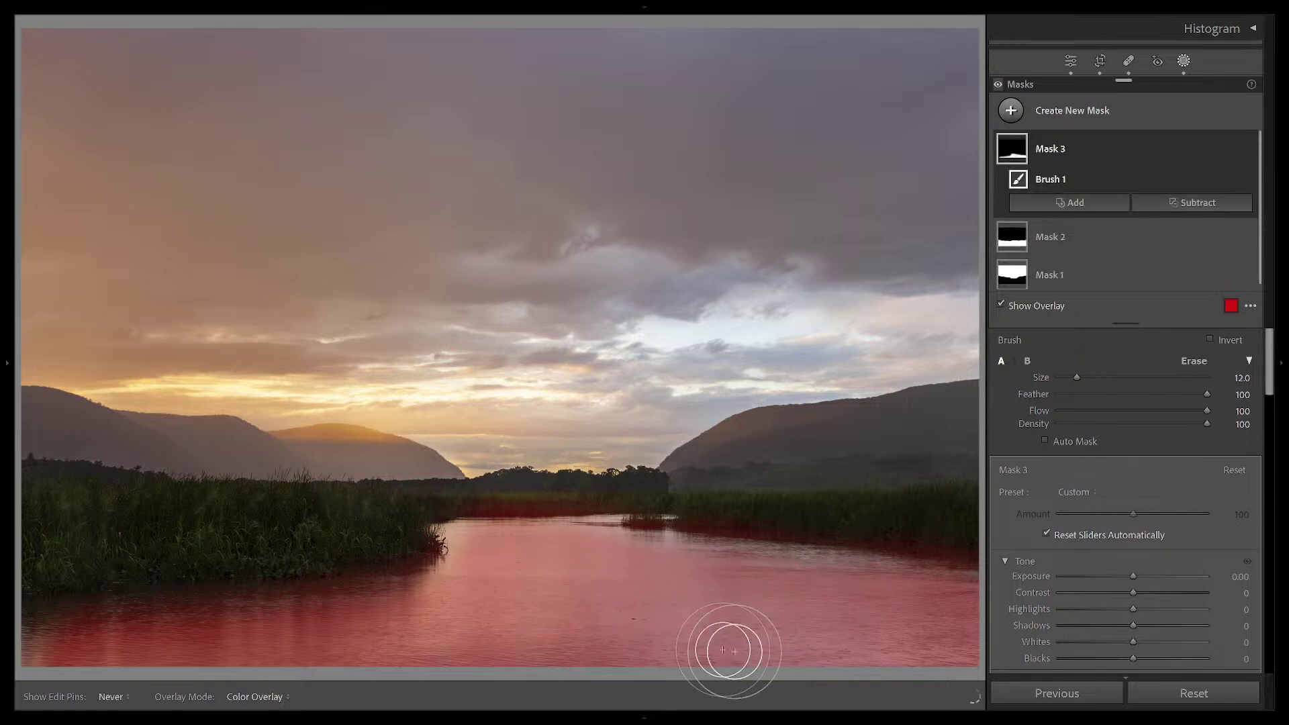
pyautogui.press('h')
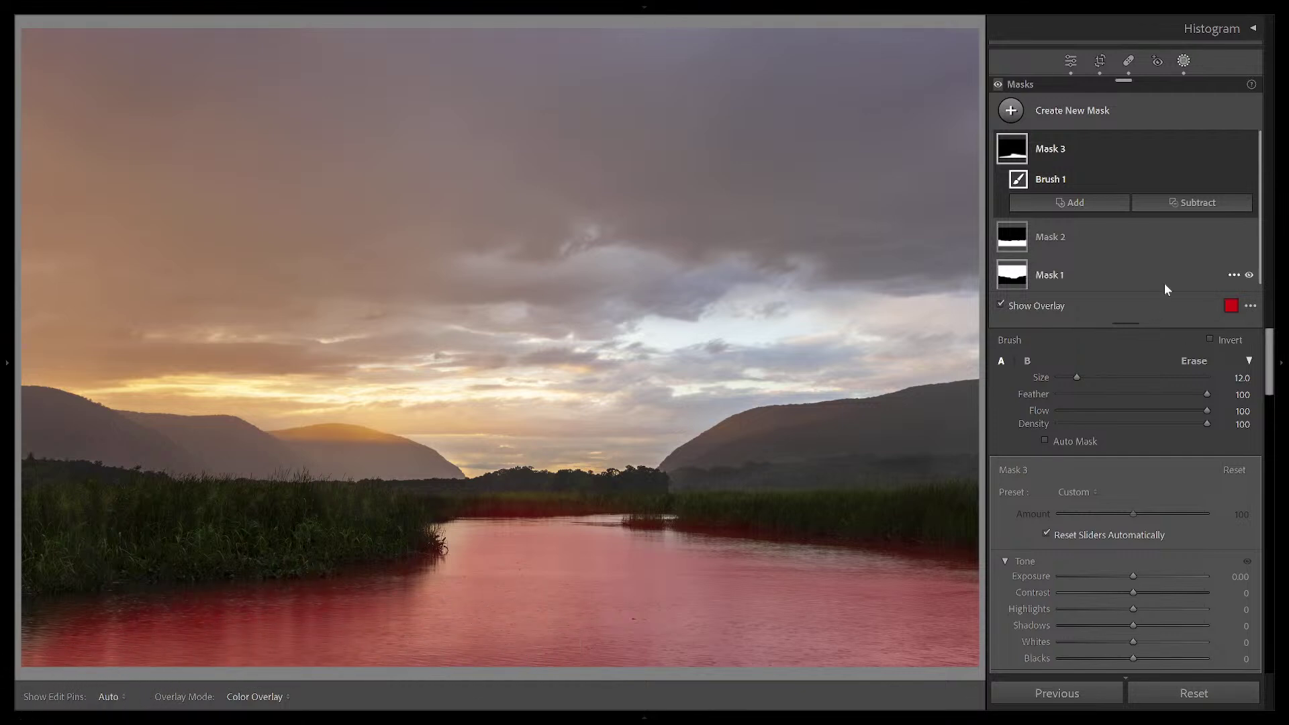
# Set the water mask's Dehaze to 14
pyautogui.scroll(-4, 1179, 514)
pyautogui.scroll(-8, 1178, 517)
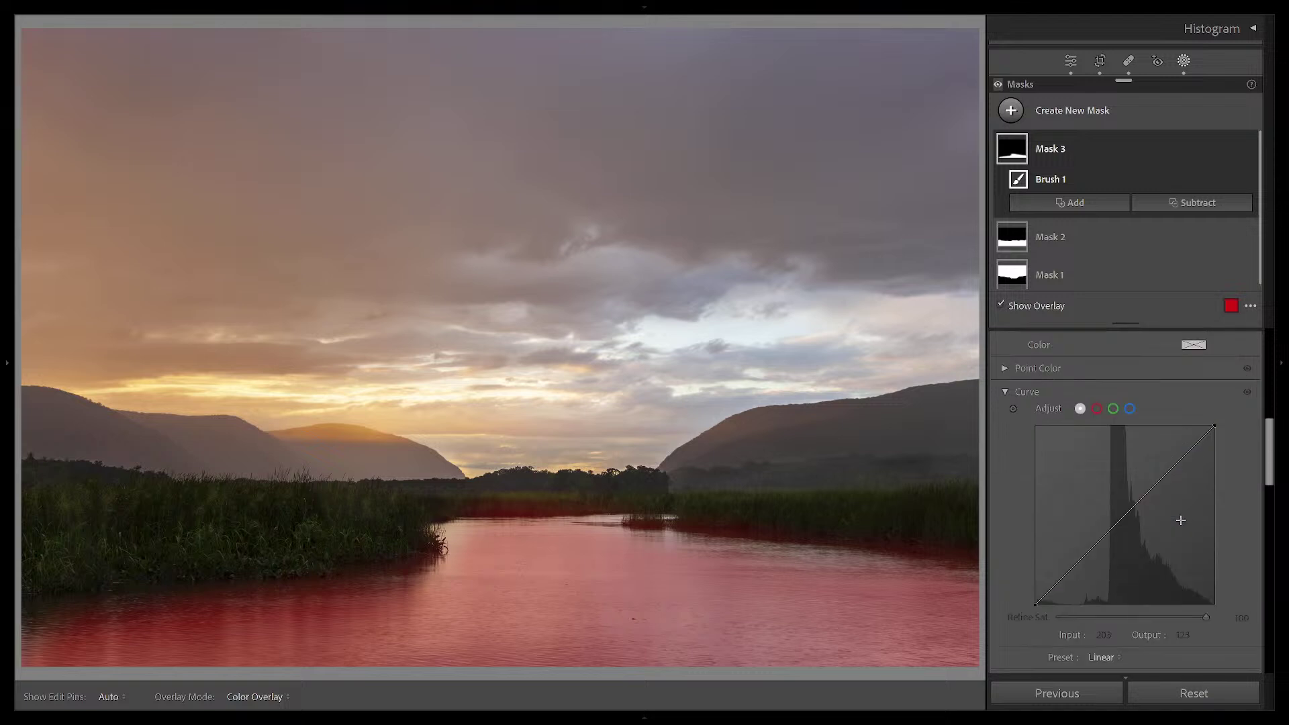
pyautogui.moveTo(1132, 451); pyautogui.dragTo(1141, 447)
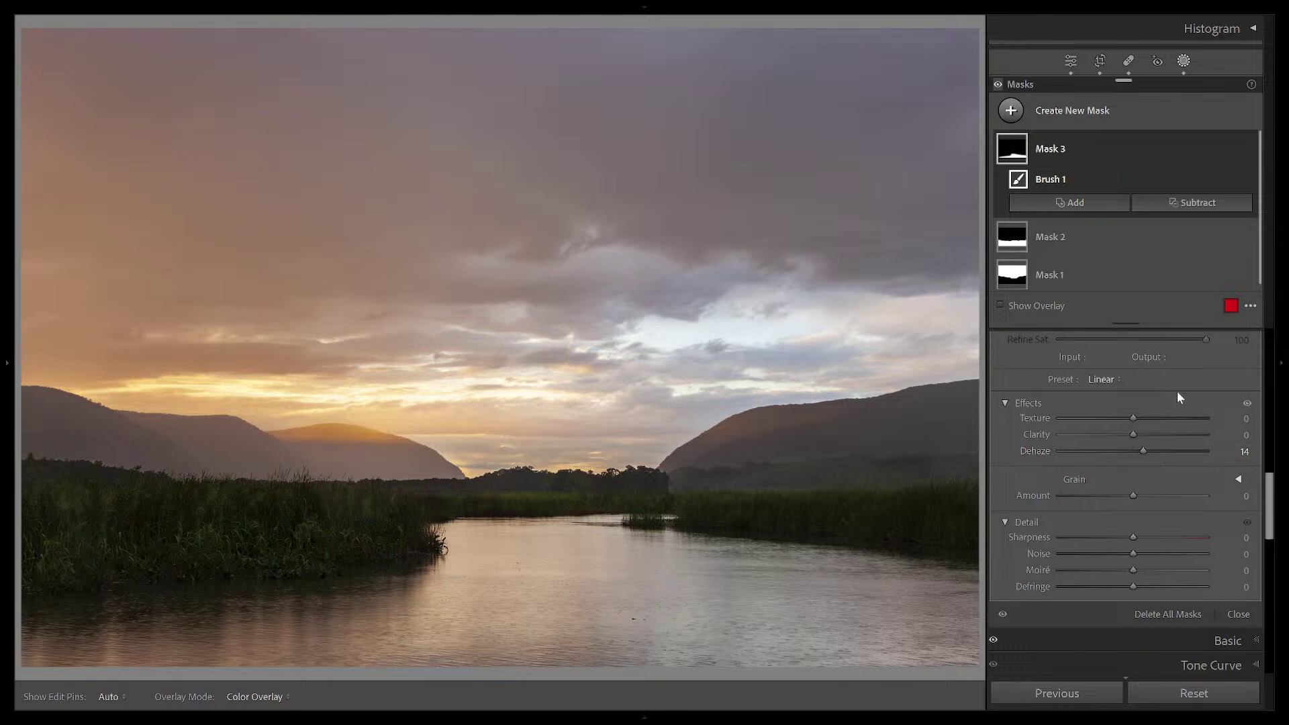
# Set the water mask's Contrast to 9 and shift its Temp slightly warmer
pyautogui.scroll(8, 1177, 392)
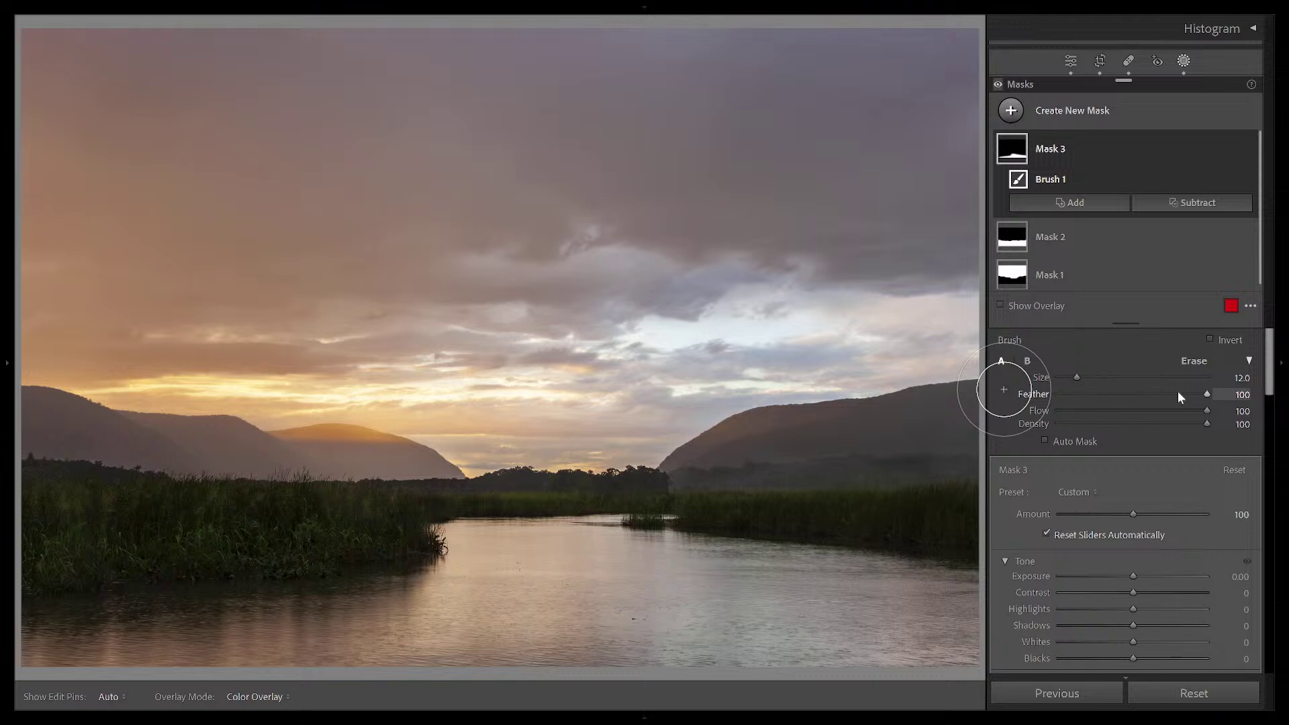
pyautogui.scroll(-3, 1123, 470)
pyautogui.moveTo(1133, 502); pyautogui.dragTo(1138, 497)
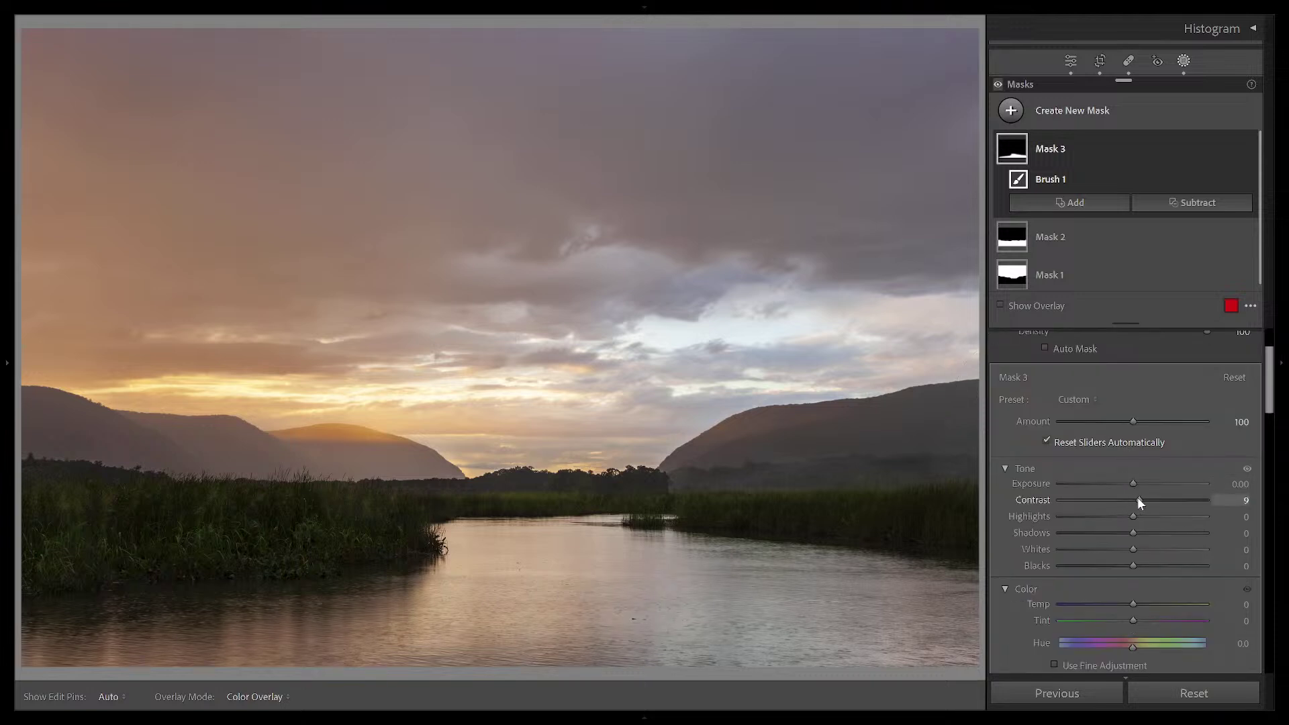
pyautogui.moveTo(1134, 602); pyautogui.dragTo(1138, 601)
pyautogui.scroll(2, 1235, 408)
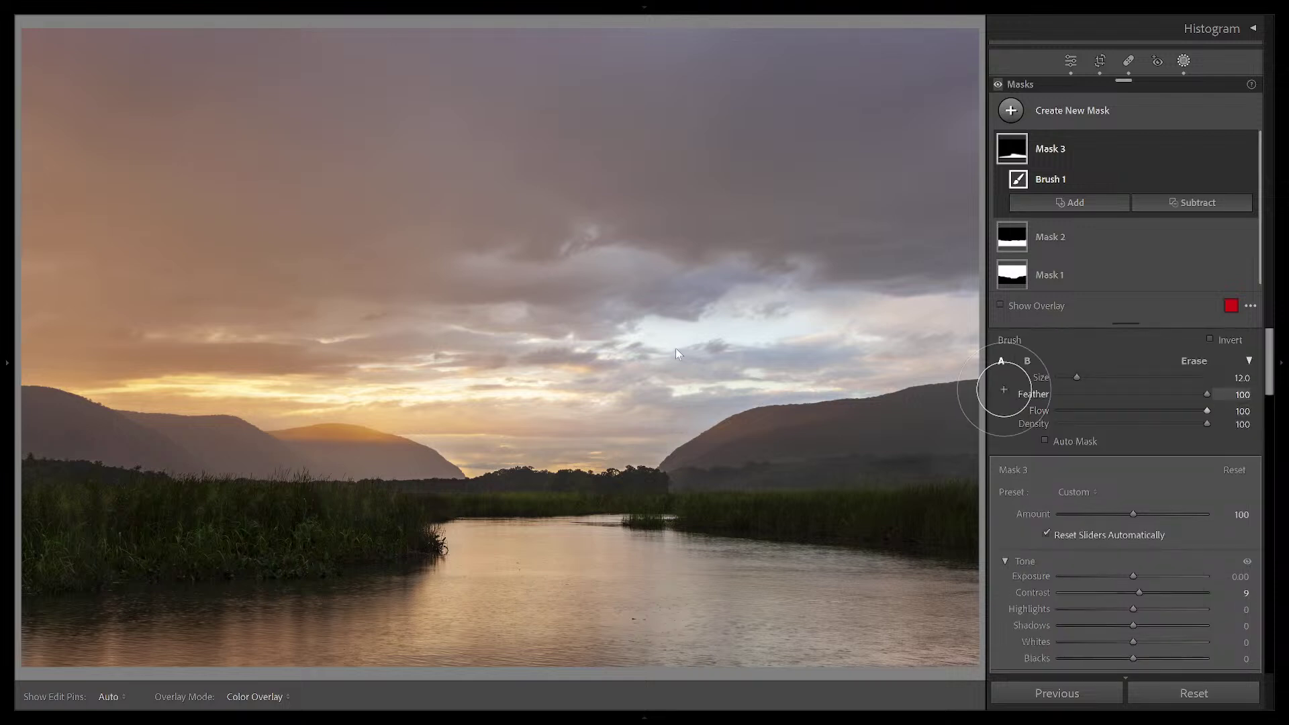
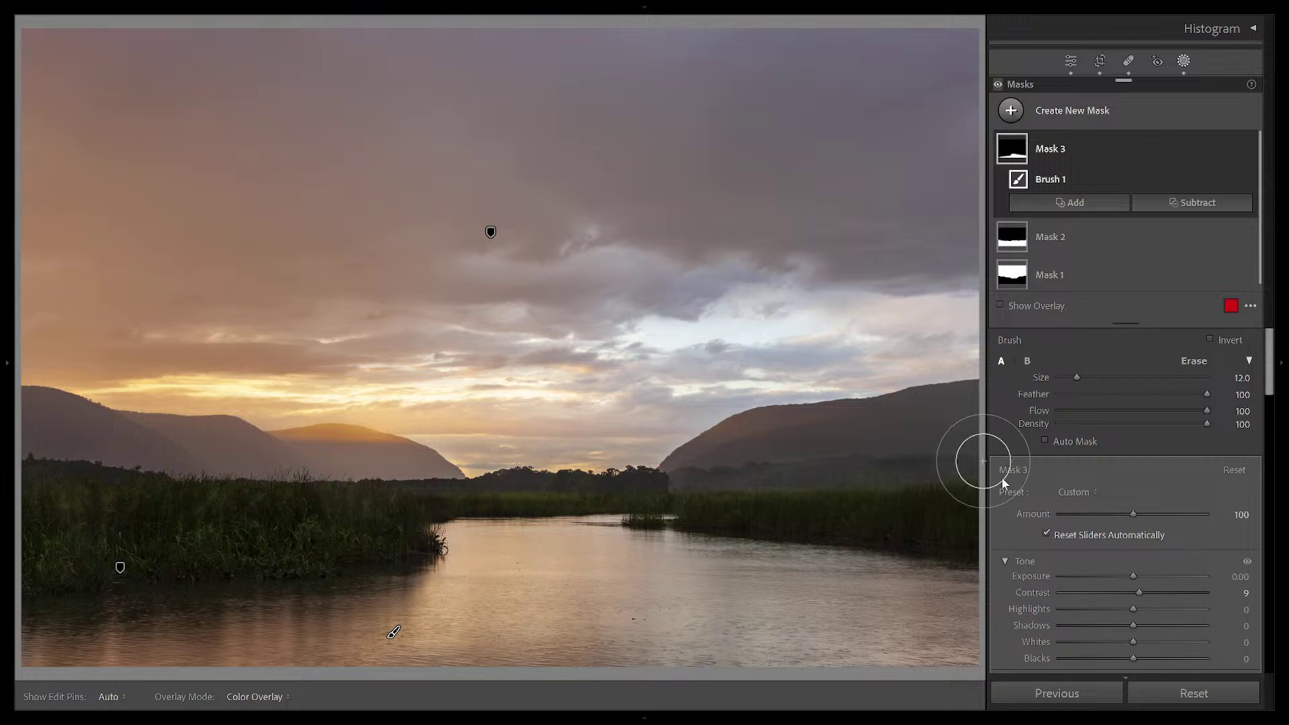
# In the Color Mixer, lower the Blue luminance and set the Blue saturation to +12
pyautogui.scroll(-3, 1158, 545)
pyautogui.scroll(-10, 1162, 549)
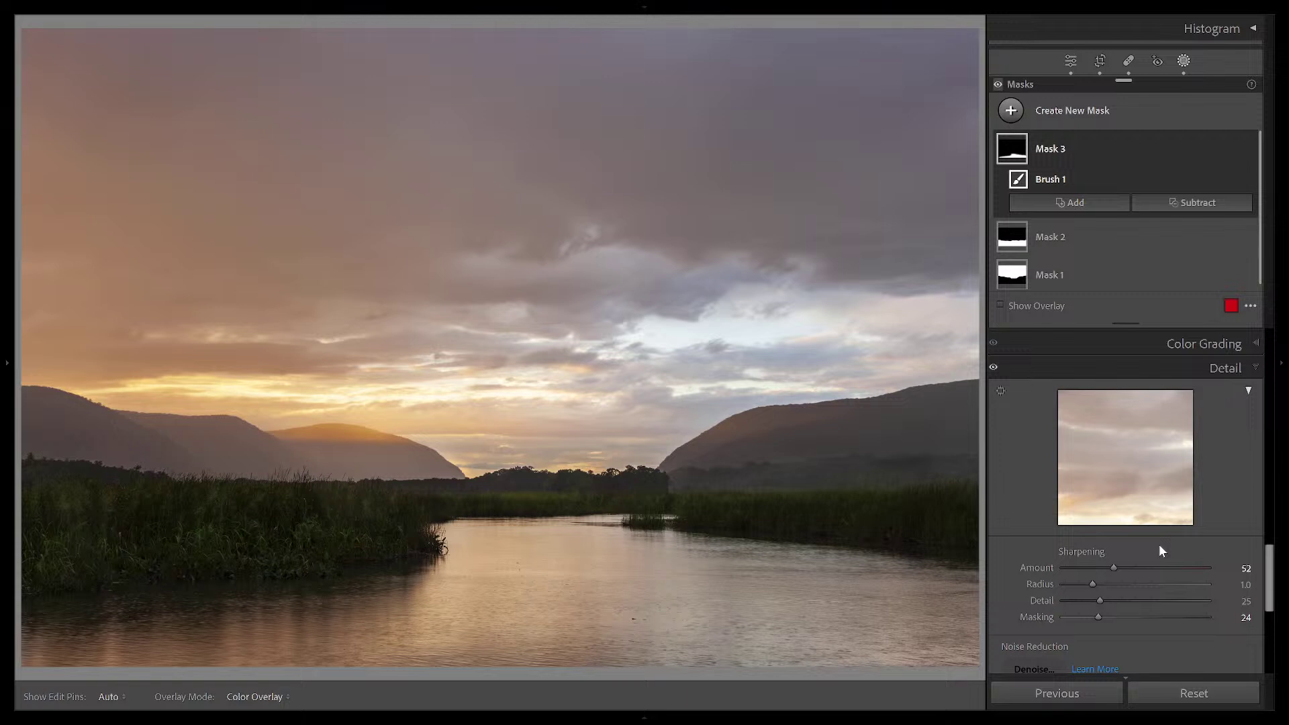
pyautogui.scroll(4, 1158, 545)
pyautogui.scroll(-2, 1158, 545)
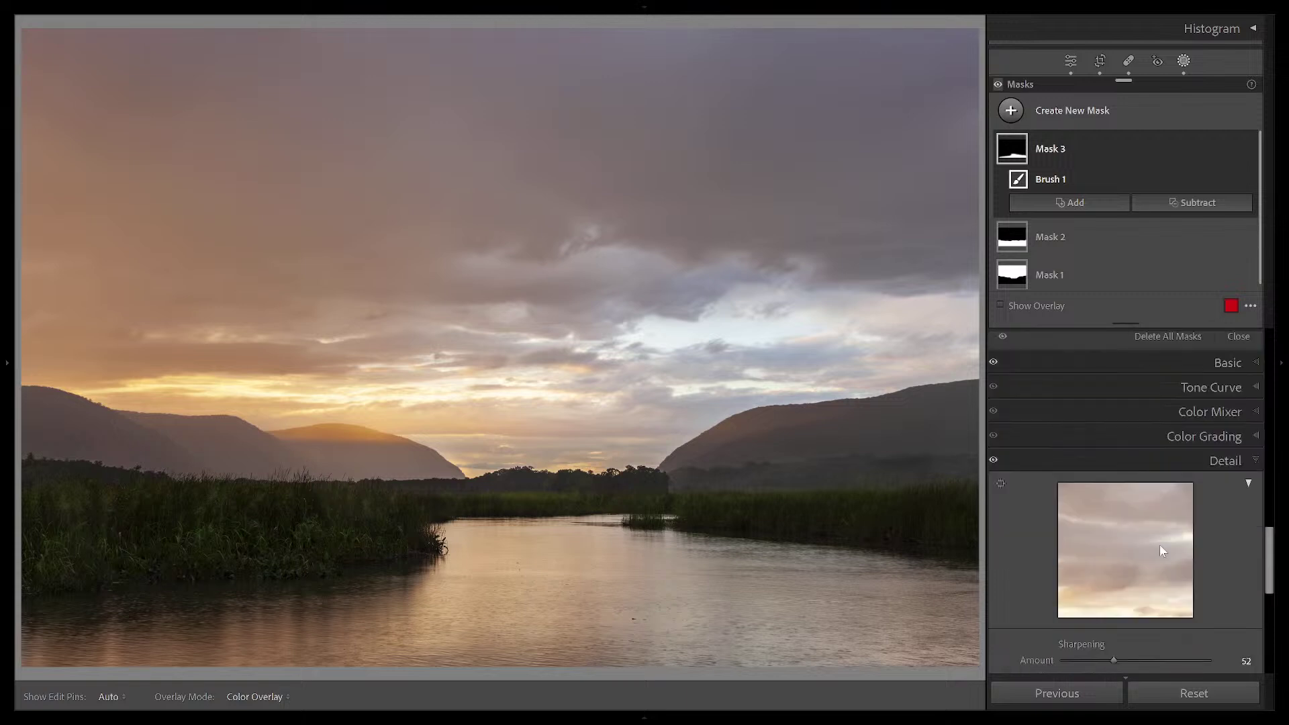
pyautogui.scroll(3, 1159, 545)
pyautogui.scroll(-4, 1159, 545)
pyautogui.scroll(-5, 1158, 545)
pyautogui.scroll(6, 1158, 545)
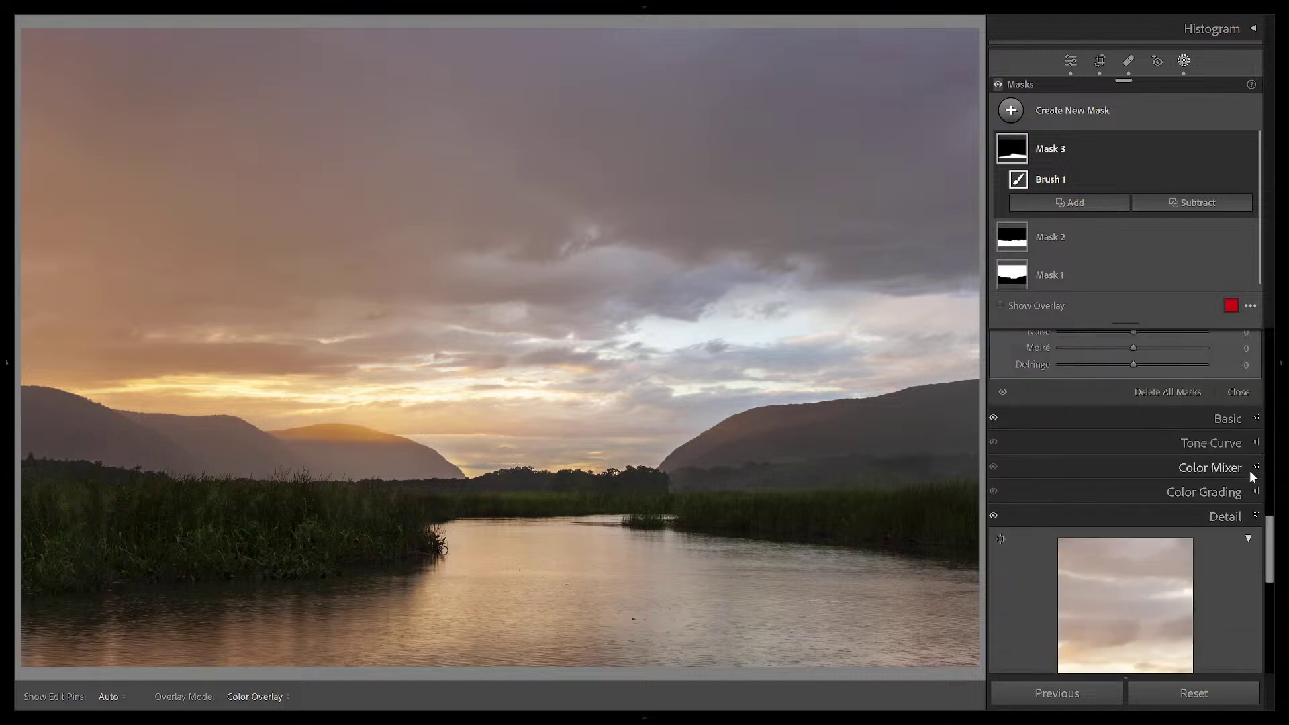
pyautogui.click(1249, 470)
pyautogui.scroll(-2, 1211, 454)
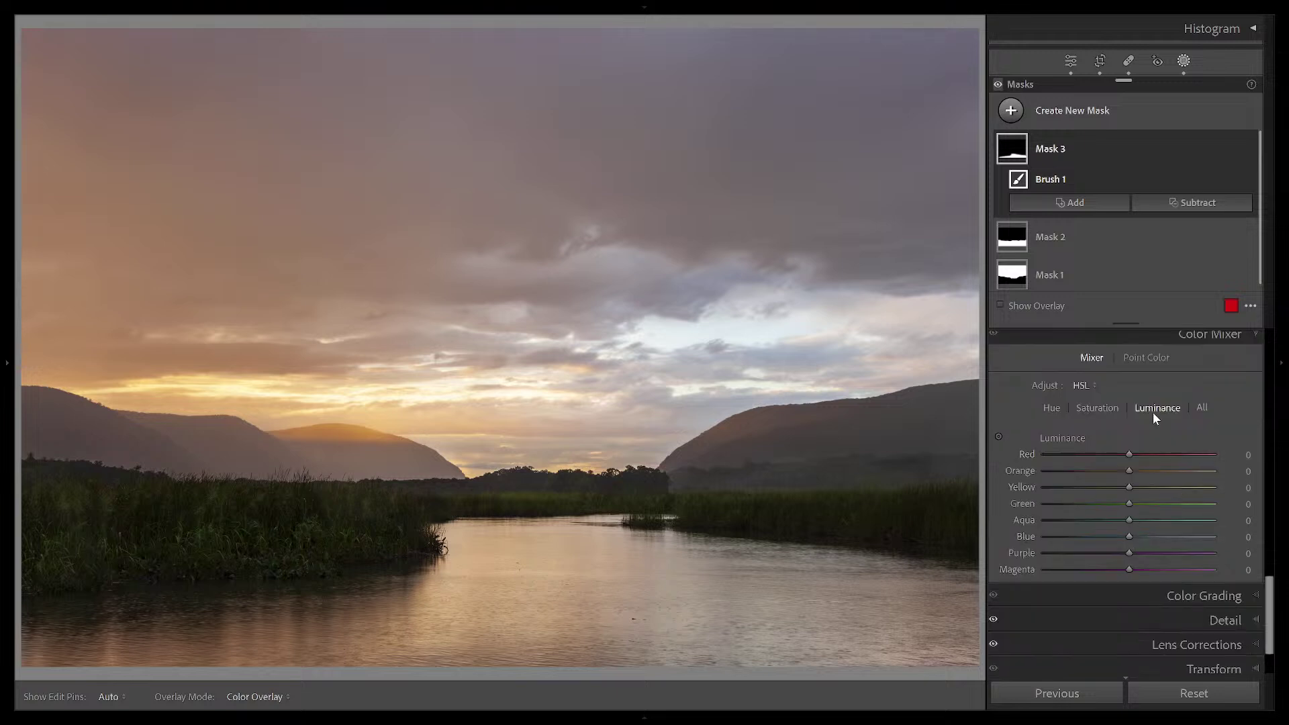
pyautogui.moveTo(1126, 535)
pyautogui.mouseDown()
pyautogui.moveTo(1047, 546)
pyautogui.moveTo(1111, 545)
pyautogui.mouseUp()
pyautogui.click(1105, 405)
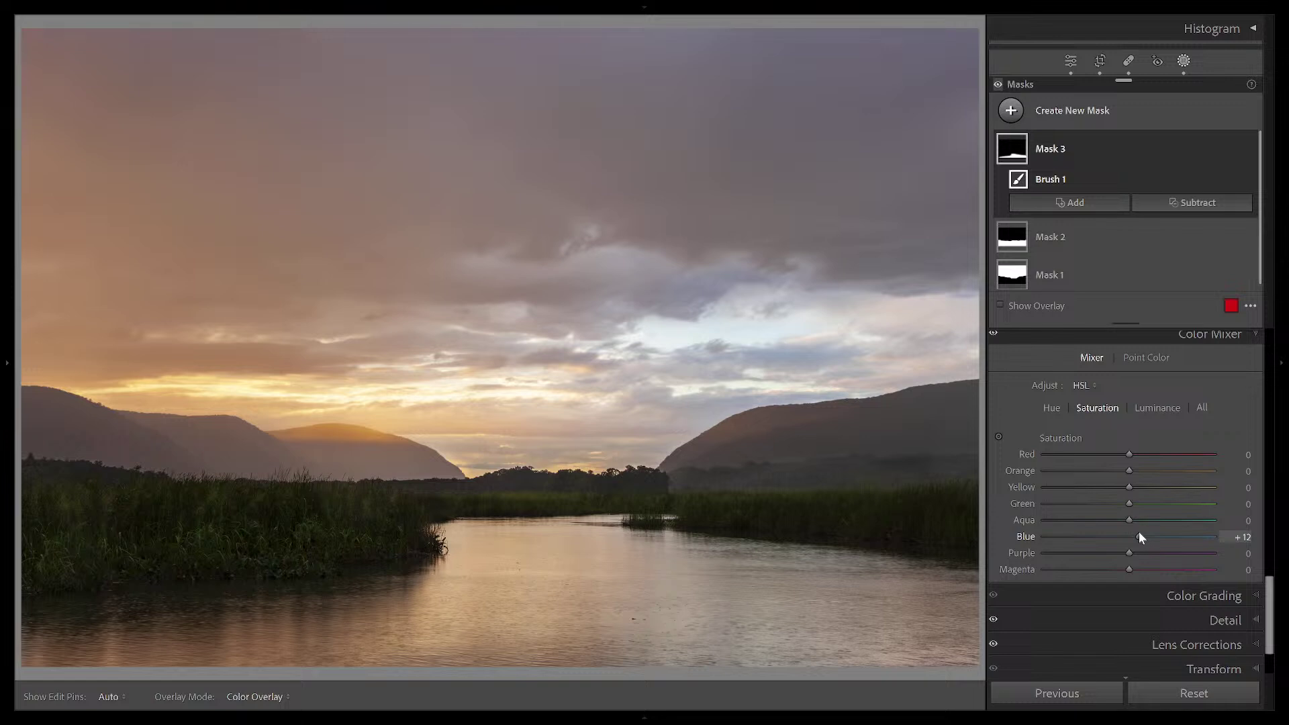
# Compare the photo with its before version and with the Color Mixer adjustments switched off and on
pyautogui.press('\\')
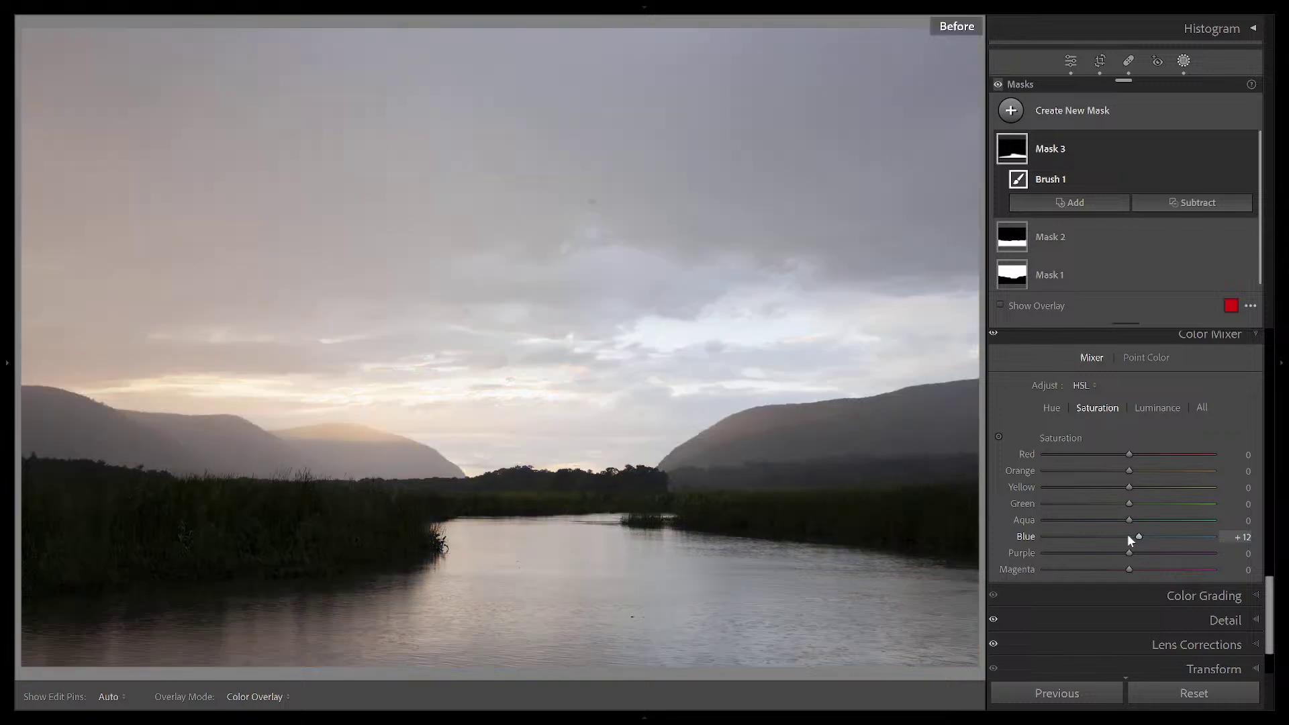
pyautogui.press('\\')
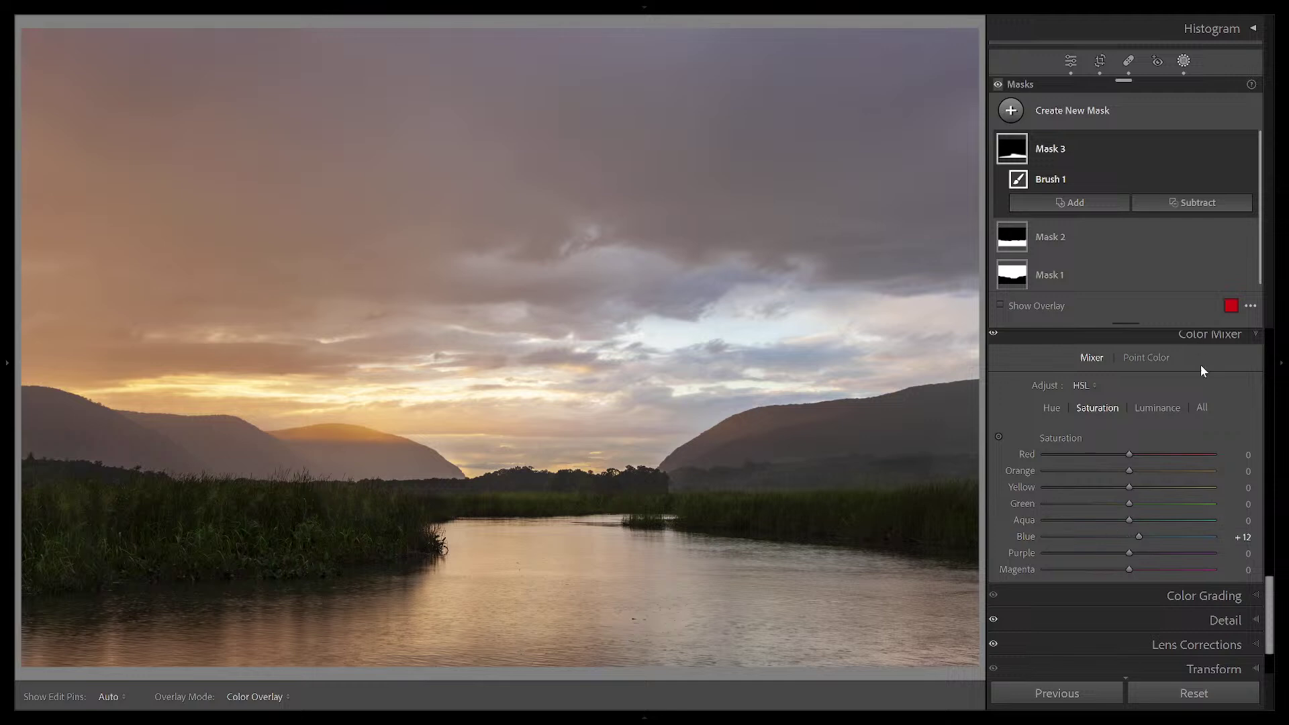
pyautogui.scroll(2, 1203, 368)
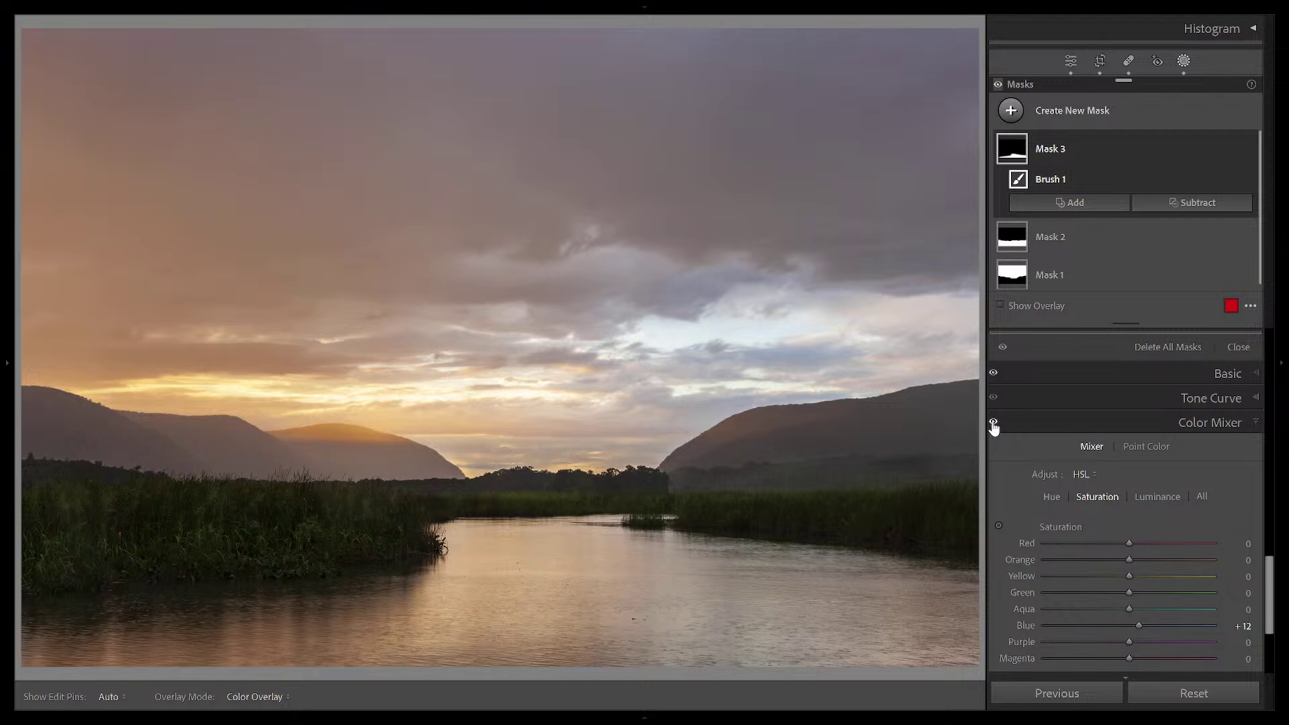
pyautogui.rightClick(1030, 425)
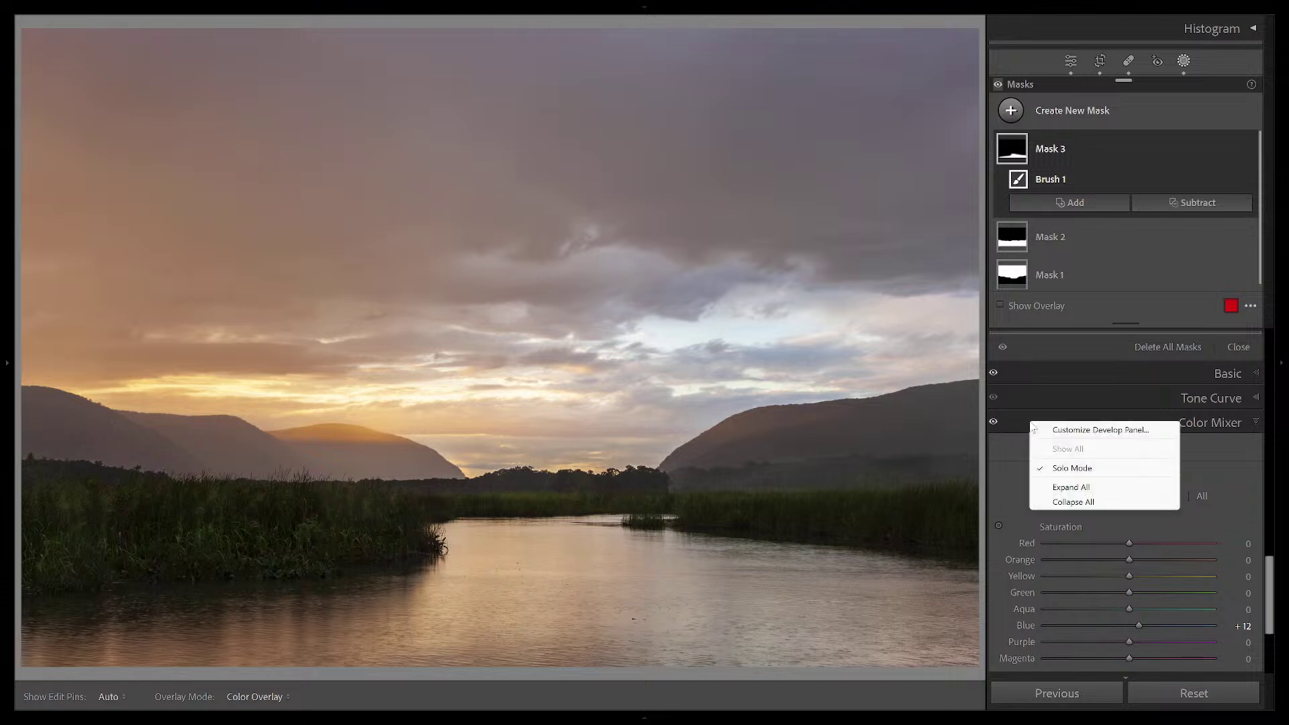
pyautogui.click(1019, 425)
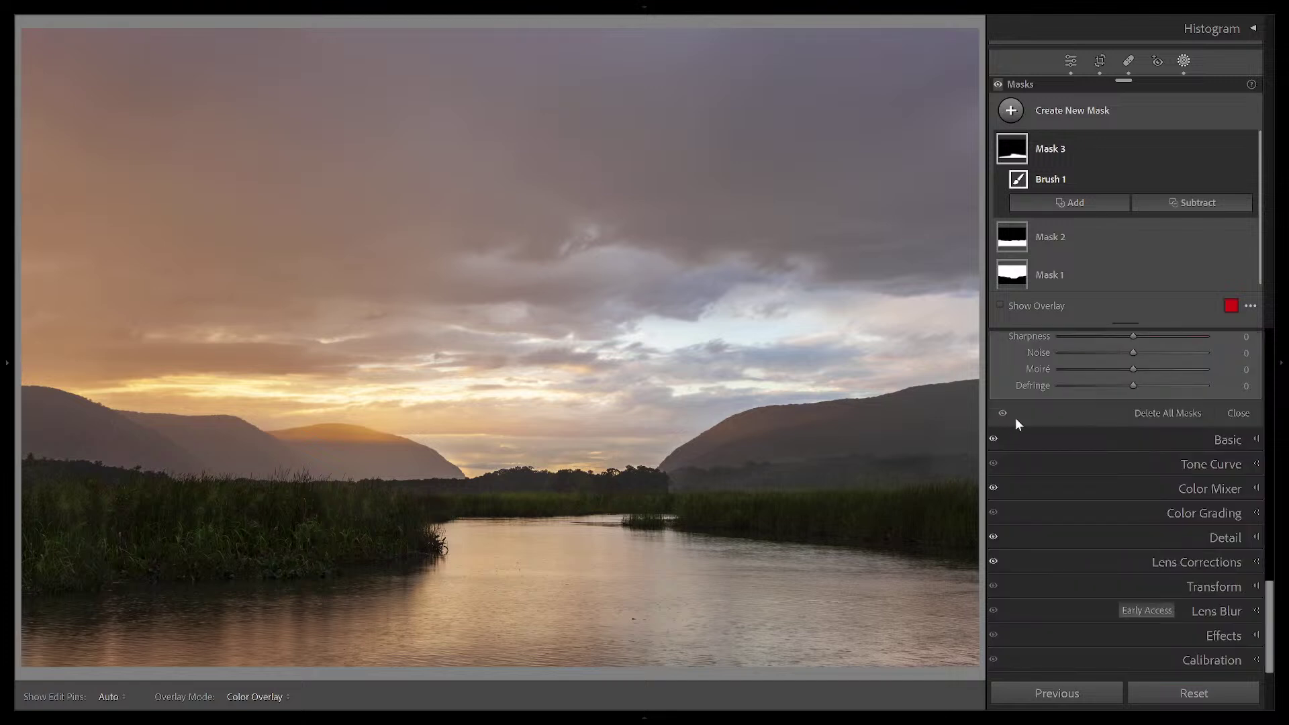
pyautogui.scroll(3, 1101, 427)
pyautogui.scroll(-5, 1102, 437)
pyautogui.click(1253, 490)
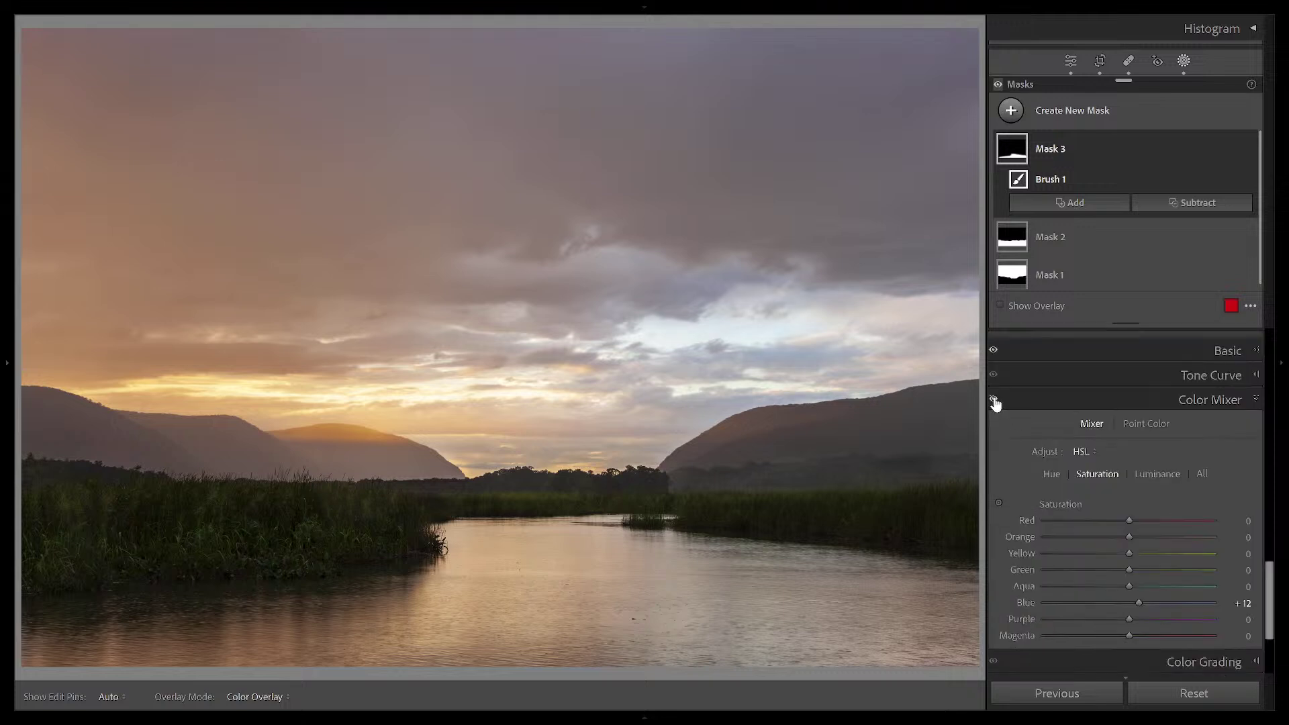
pyautogui.click(995, 401)
pyautogui.click(994, 401)
# Refine the Color Mixer's Blue channel to luminance -29 and saturation +14
pyautogui.moveTo(1139, 600); pyautogui.dragTo(1149, 602)
pyautogui.click(1153, 473)
pyautogui.moveTo(1113, 602); pyautogui.dragTo(1105, 602)
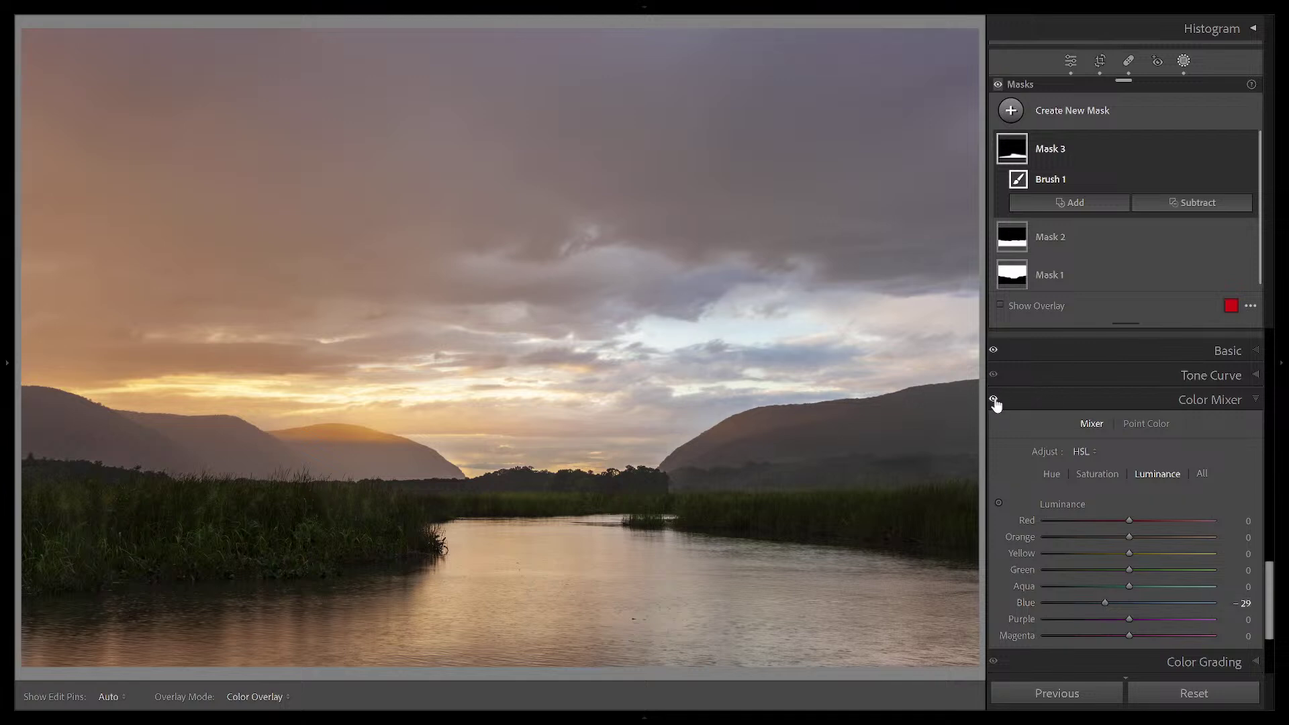
pyautogui.click(1107, 474)
pyautogui.moveTo(1151, 602); pyautogui.dragTo(1142, 603)
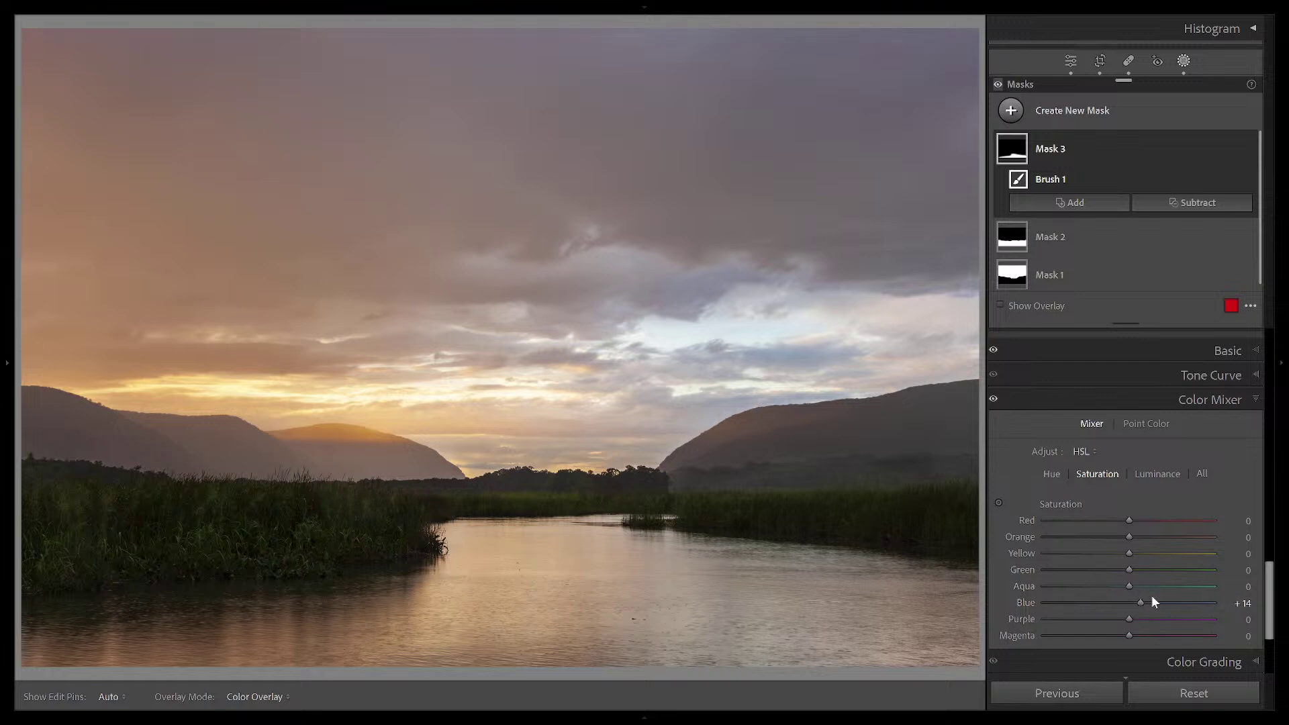
# Raise the photo's overall Whites to +47 in the global Basic adjustments
pyautogui.scroll(5, 1194, 400)
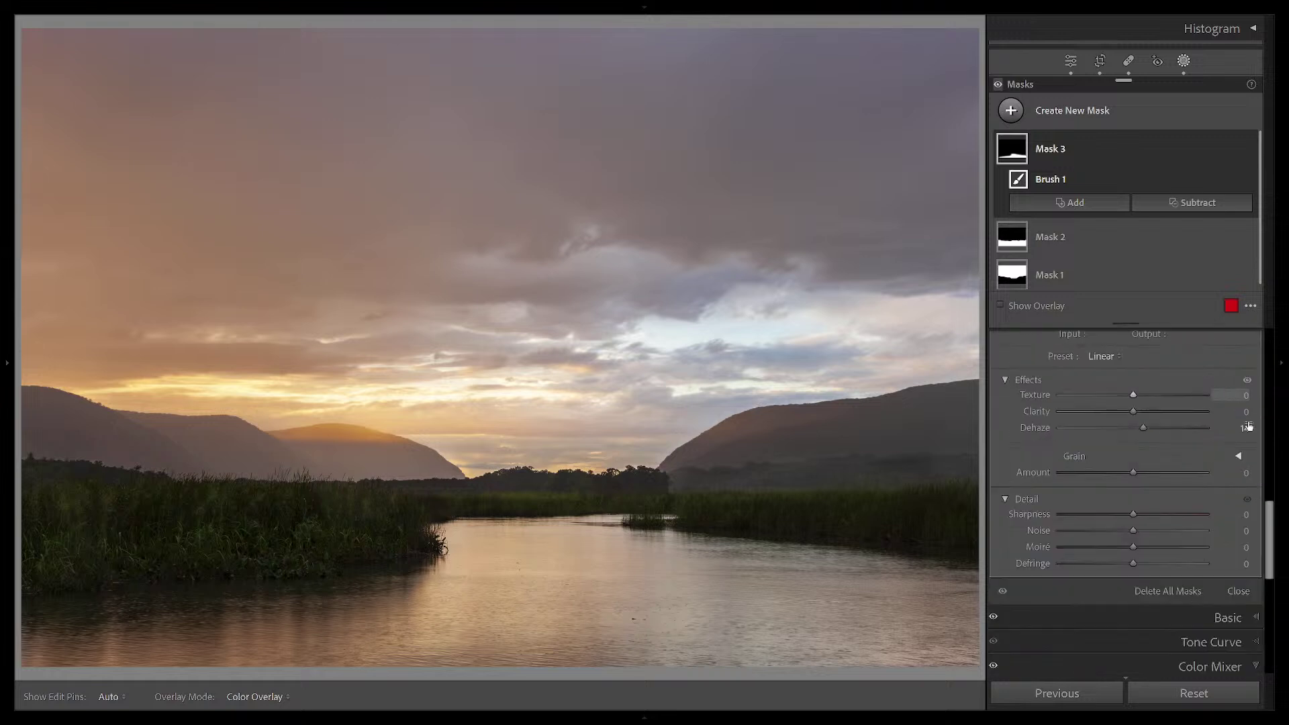
pyautogui.scroll(-3, 1247, 449)
pyautogui.click(1251, 435)
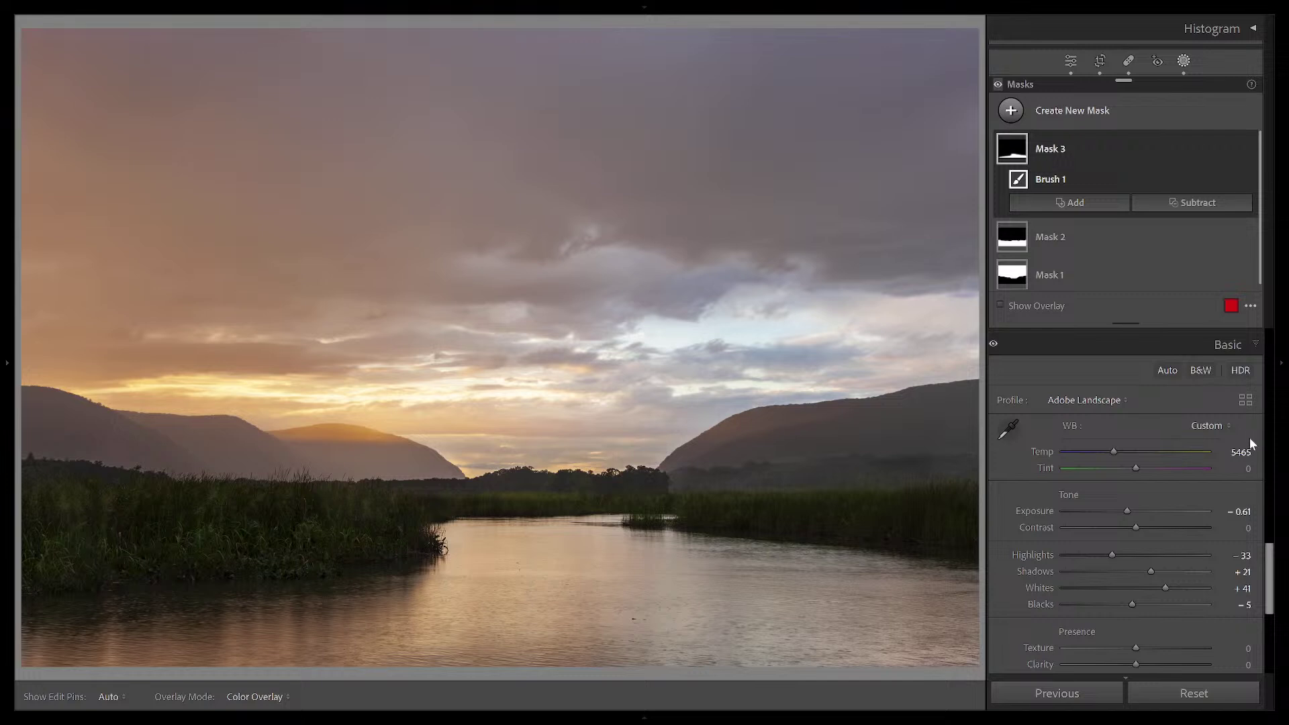
pyautogui.scroll(-2, 1250, 438)
pyautogui.scroll(2, 1251, 443)
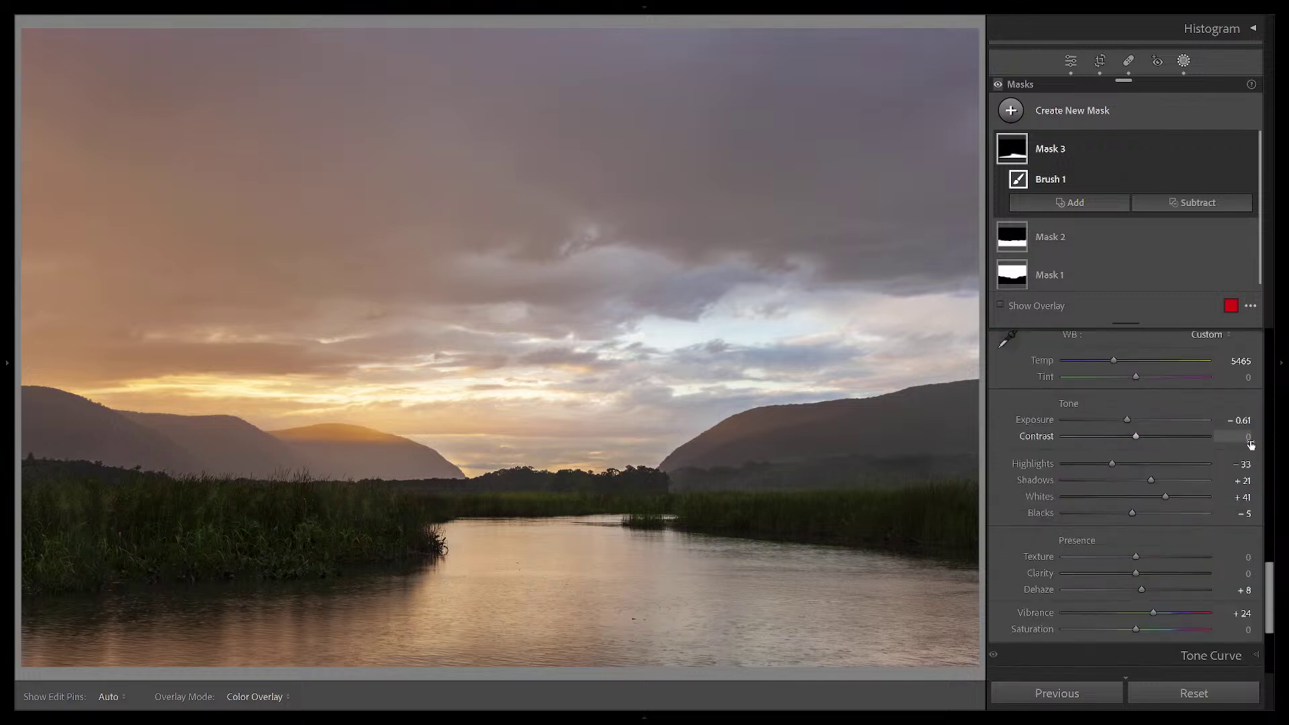
pyautogui.scroll(2, 1250, 440)
pyautogui.scroll(-2, 1190, 482)
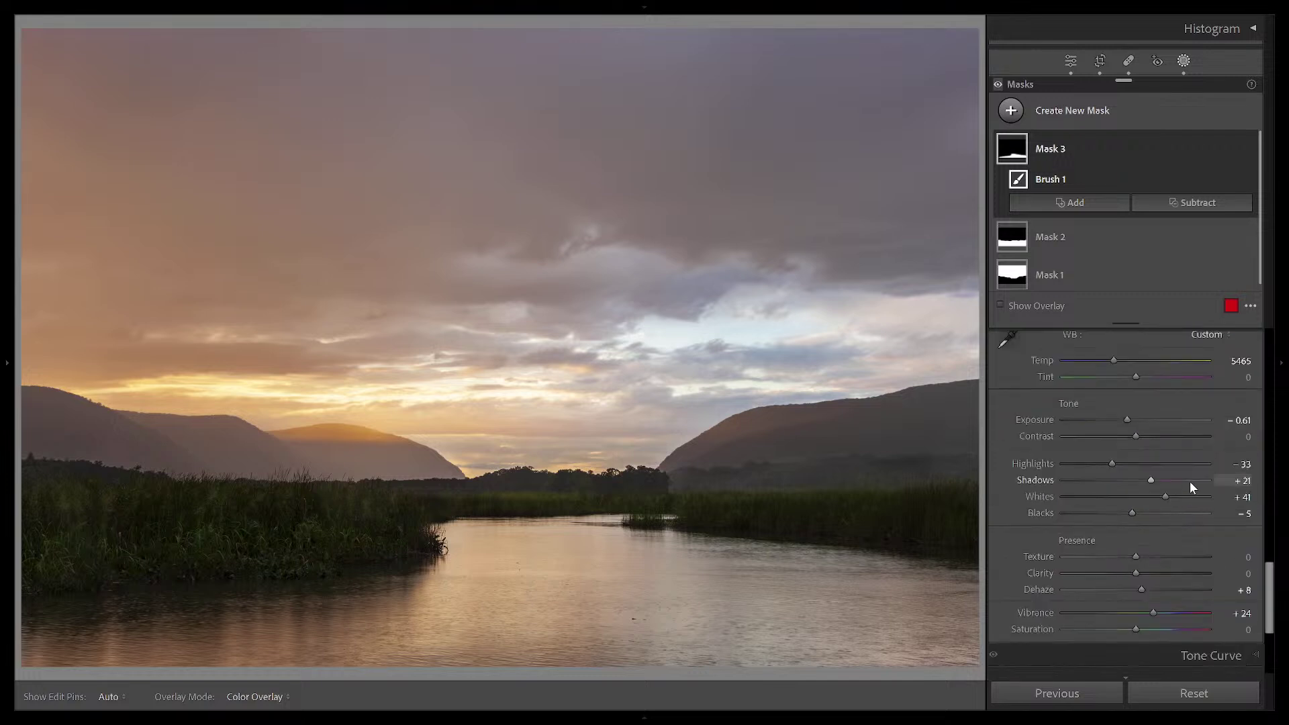
pyautogui.moveTo(1165, 498)
pyautogui.mouseDown()
pyautogui.moveTo(1182, 498)
pyautogui.moveTo(1169, 498)
pyautogui.mouseUp()
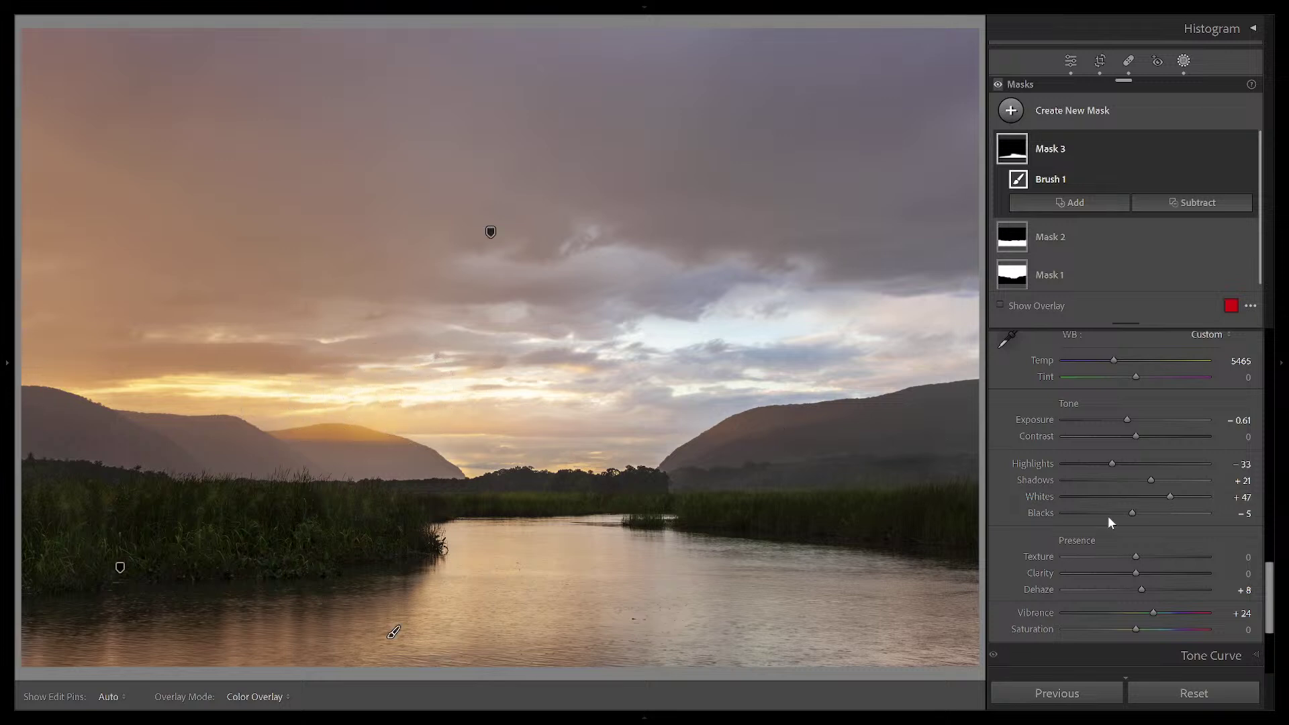
# Preview the shadow clipping to set the overall Blacks to -10, and raise the overall Texture to +18
pyautogui.keyDown('alt'); pyautogui.click(1131, 512); pyautogui.keyUp('alt')
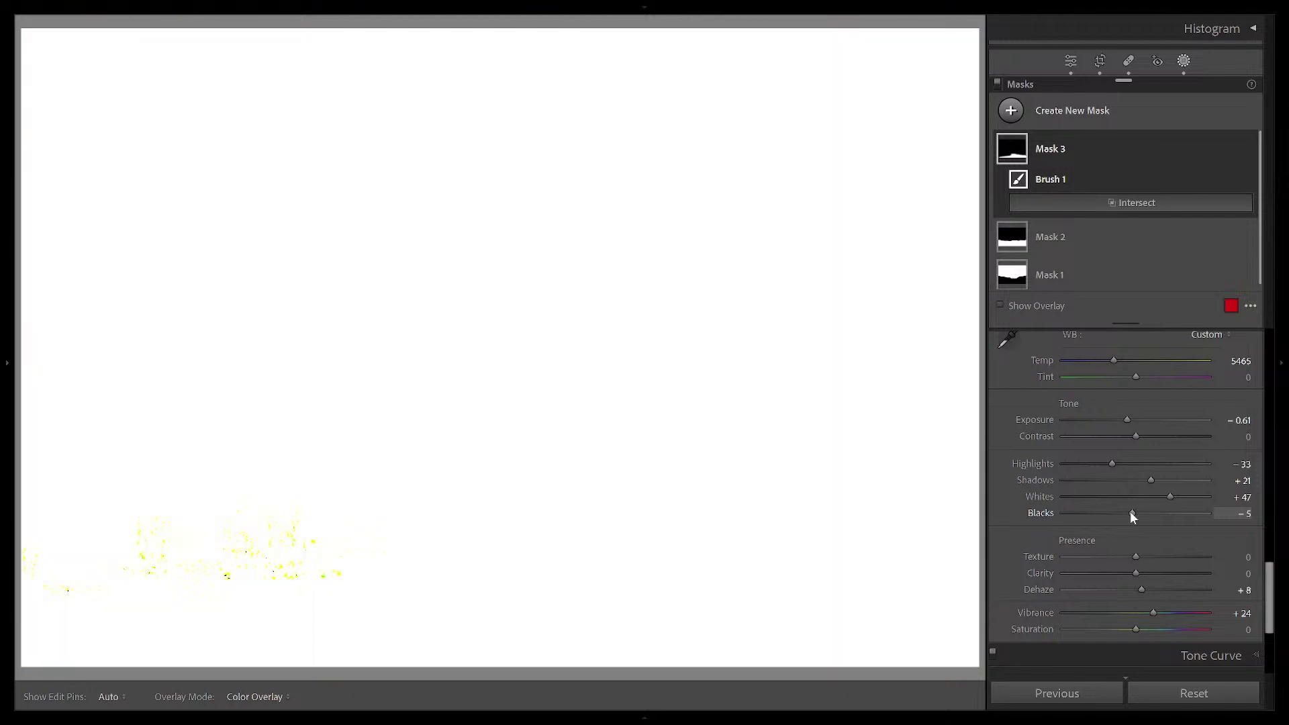
pyautogui.moveTo(1130, 514); pyautogui.dragTo(1127, 514)
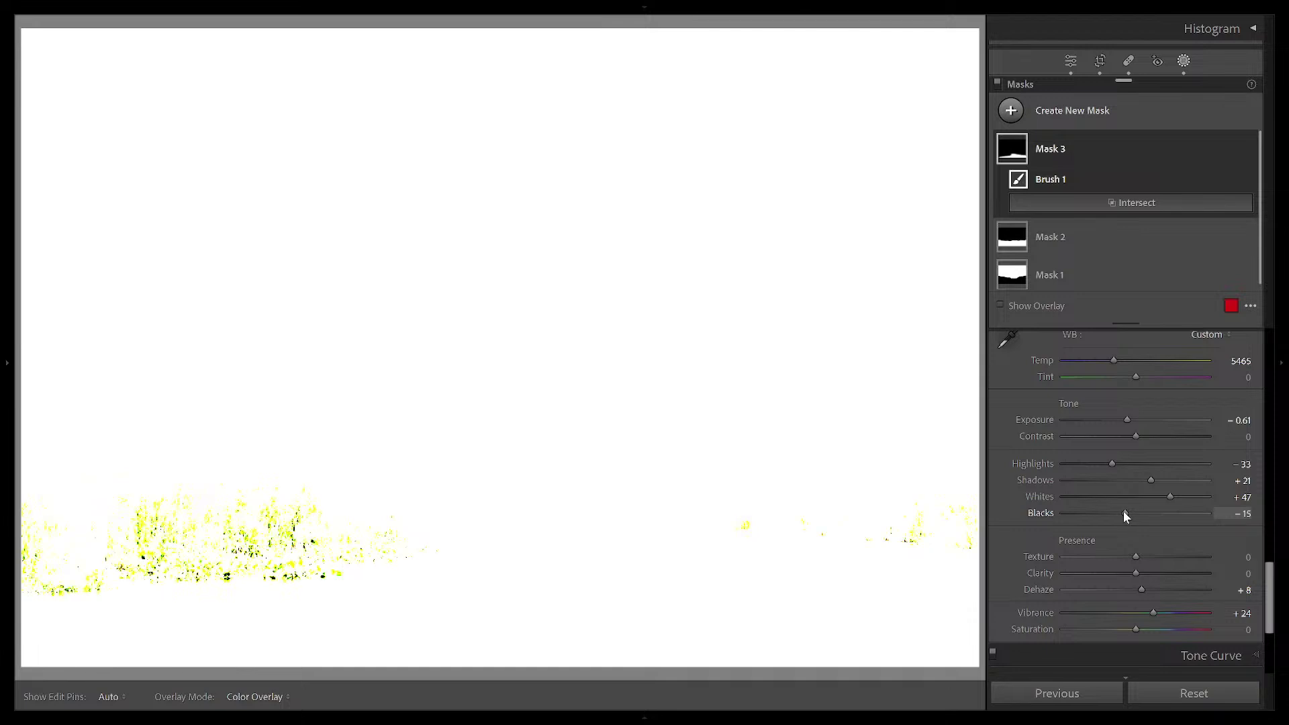
pyautogui.moveTo(1125, 510); pyautogui.dragTo(1126, 509)
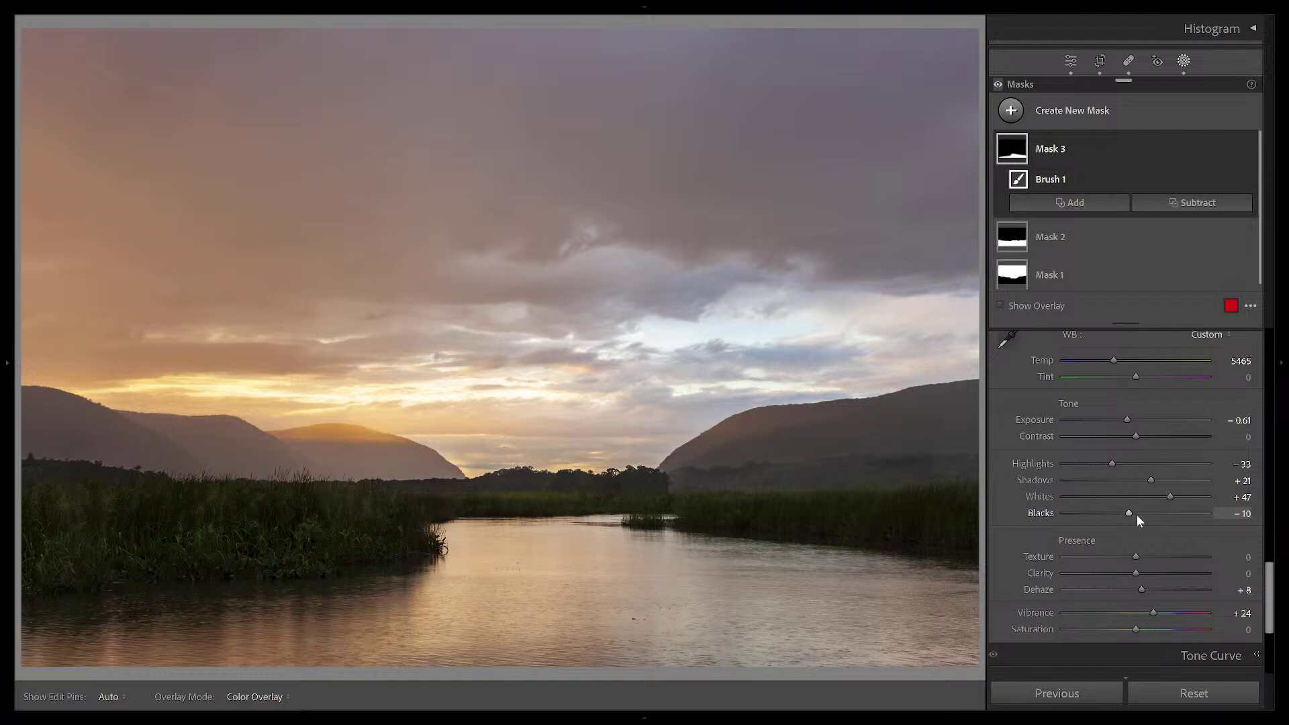
pyautogui.moveTo(1140, 554); pyautogui.dragTo(1148, 553)
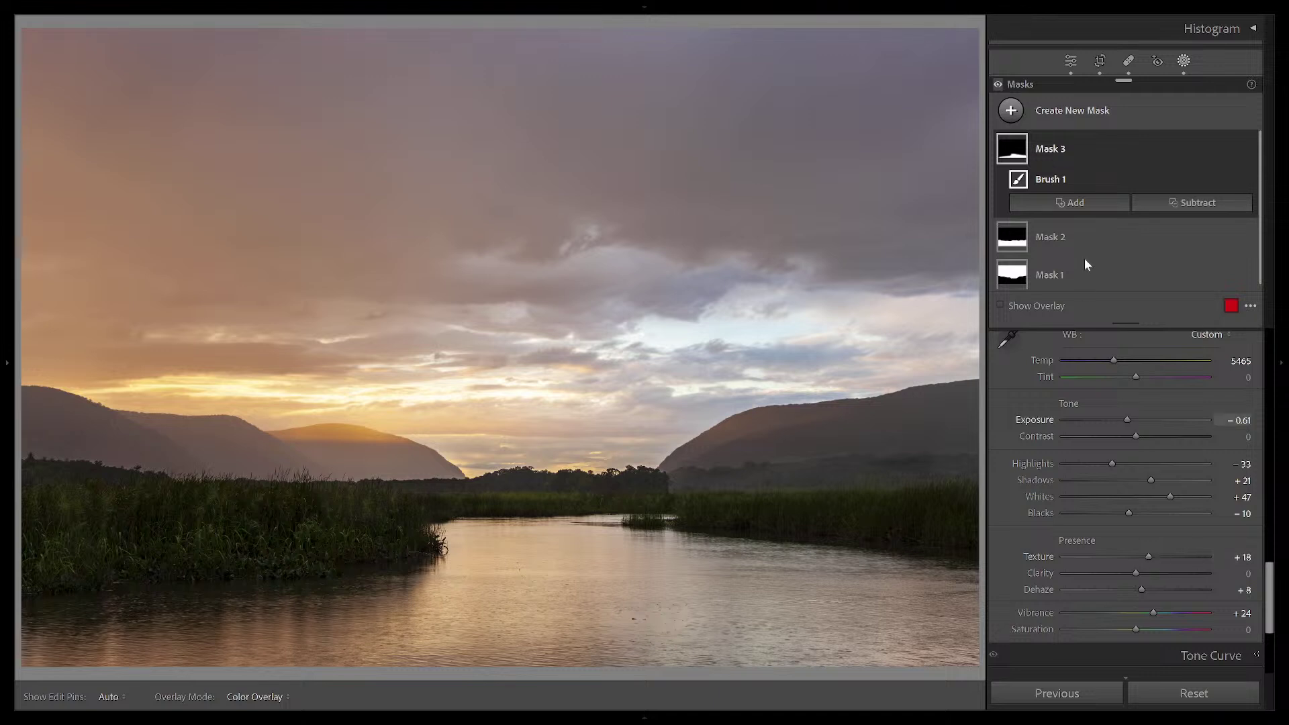
# Create a new brush mask with Exposure 0.16 and paint it along the slope of the right-hand hill
pyautogui.click(1012, 111)
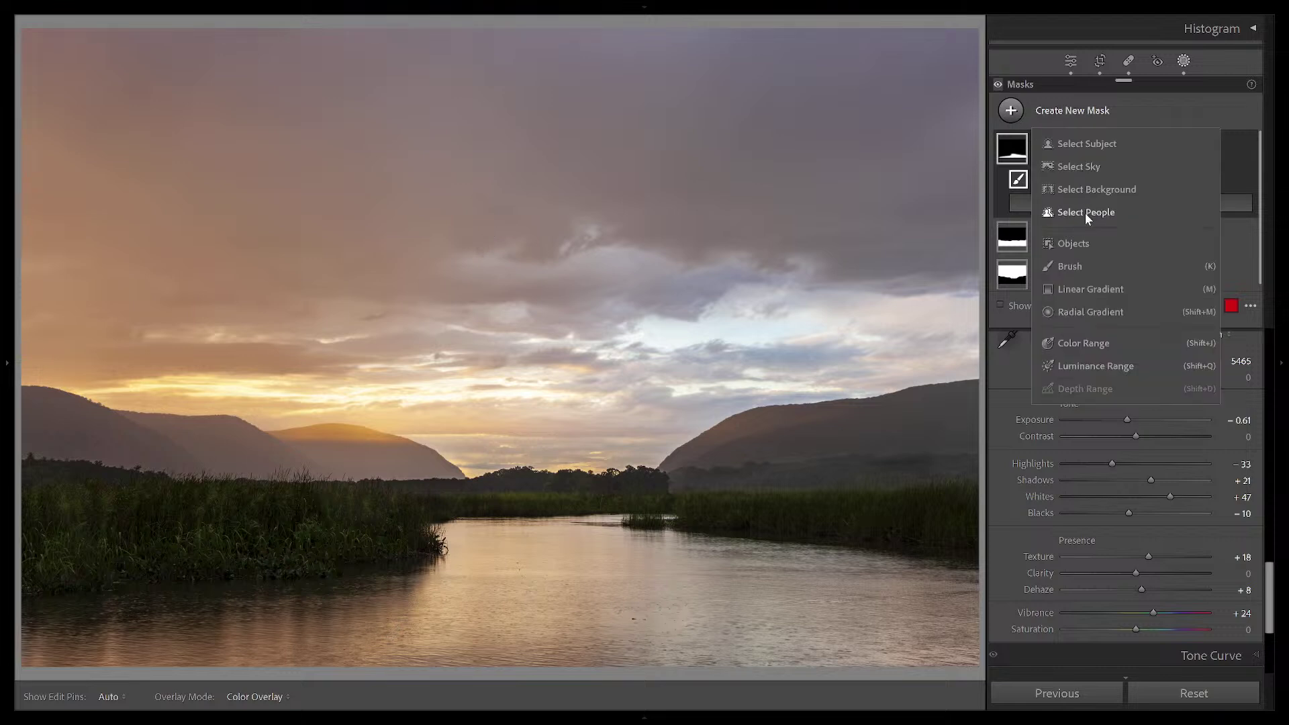
pyautogui.click(1083, 266)
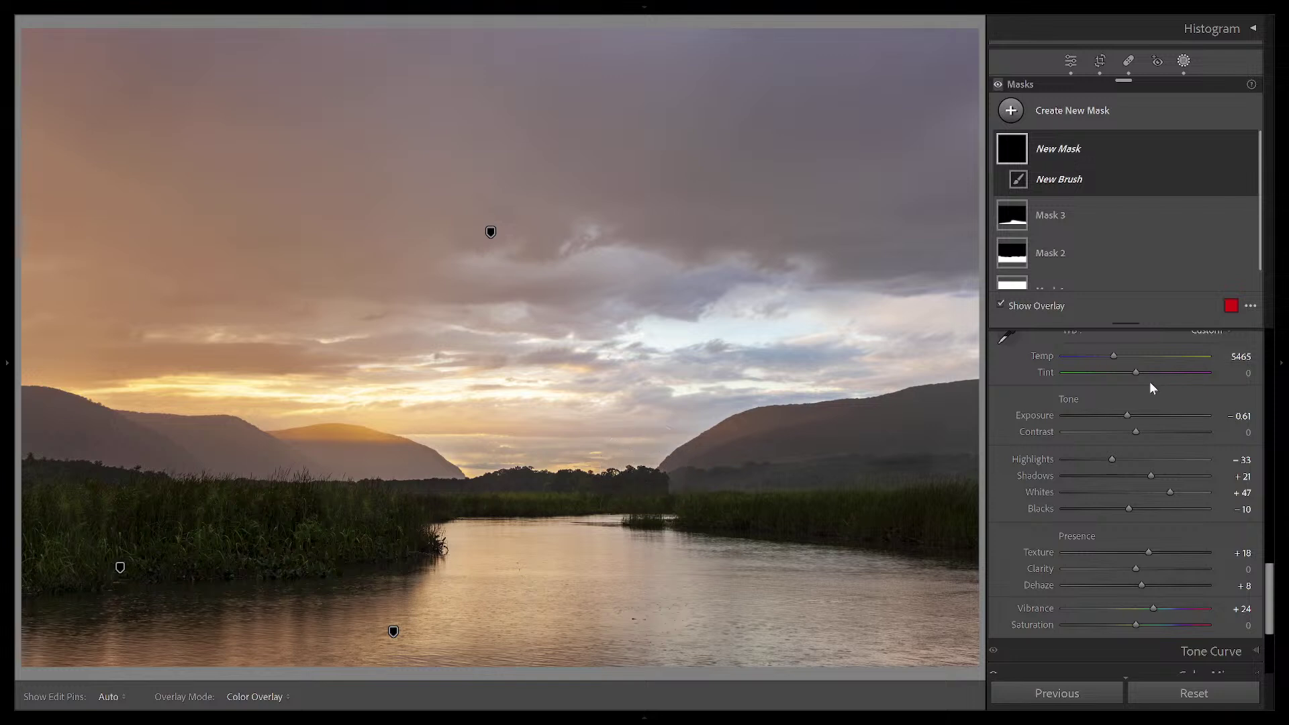
pyautogui.scroll(3, 1146, 442)
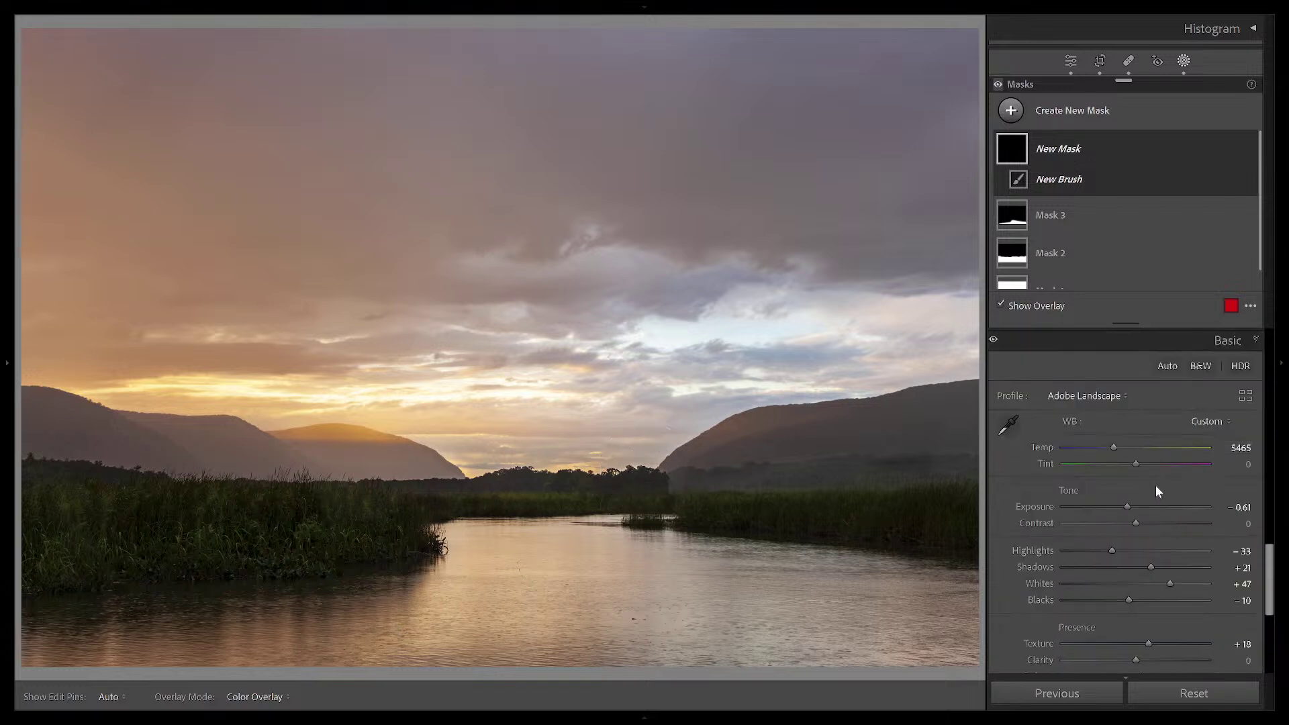
pyautogui.scroll(15, 1151, 498)
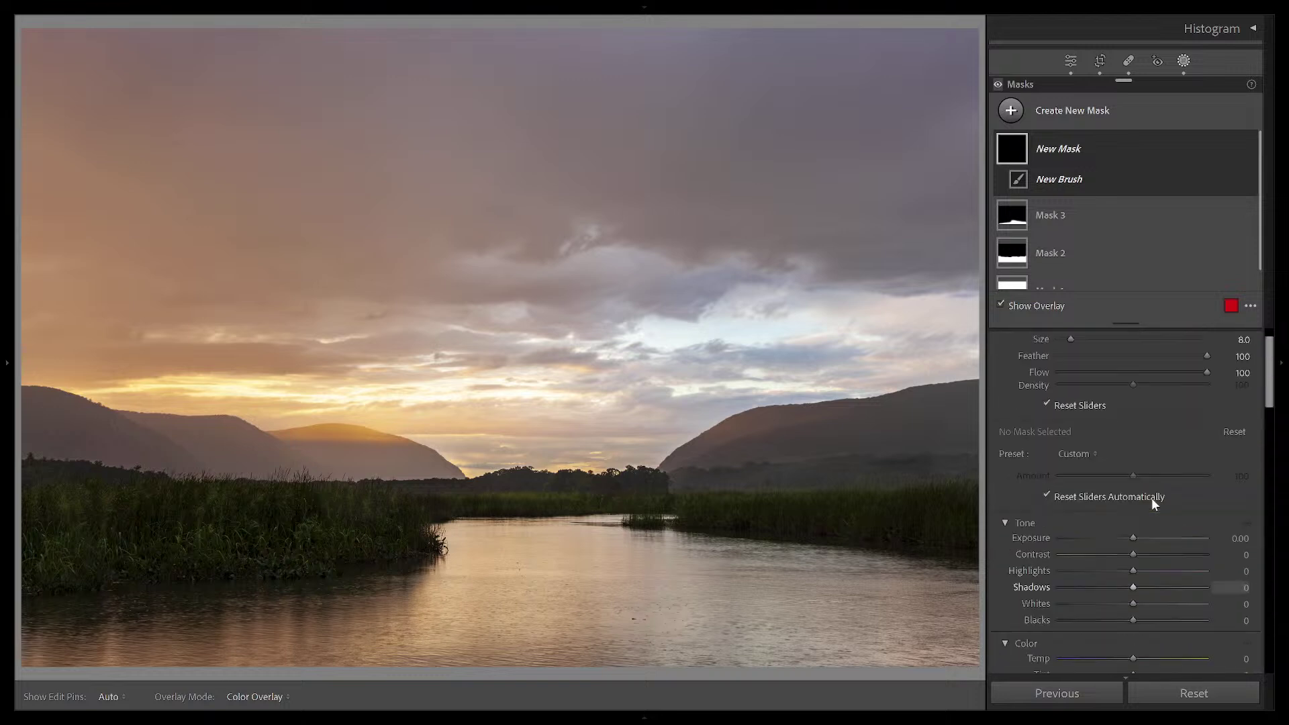
pyautogui.moveTo(1133, 575); pyautogui.dragTo(1136, 574)
pyautogui.scroll(-1, 764, 420)
pyautogui.scroll(-1, 835, 412)
pyautogui.moveTo(773, 421)
pyautogui.mouseDown()
pyautogui.moveTo(701, 452)
pyautogui.moveTo(674, 512)
pyautogui.mouseUp()
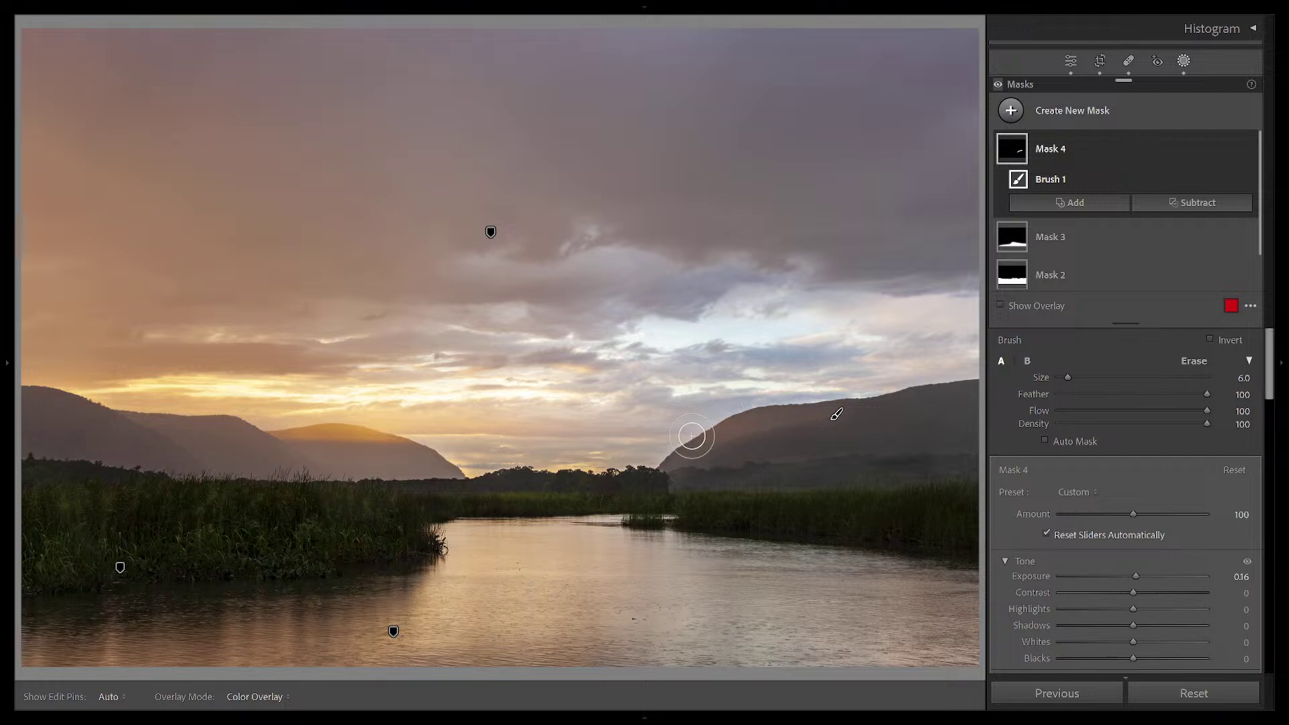
# Enlarge the brush to size 9 and extend the brightening mask over more of the right-hand hill
pyautogui.press(']')
pyautogui.press(']')
pyautogui.press('h')
pyautogui.press(']')
pyautogui.press('h')
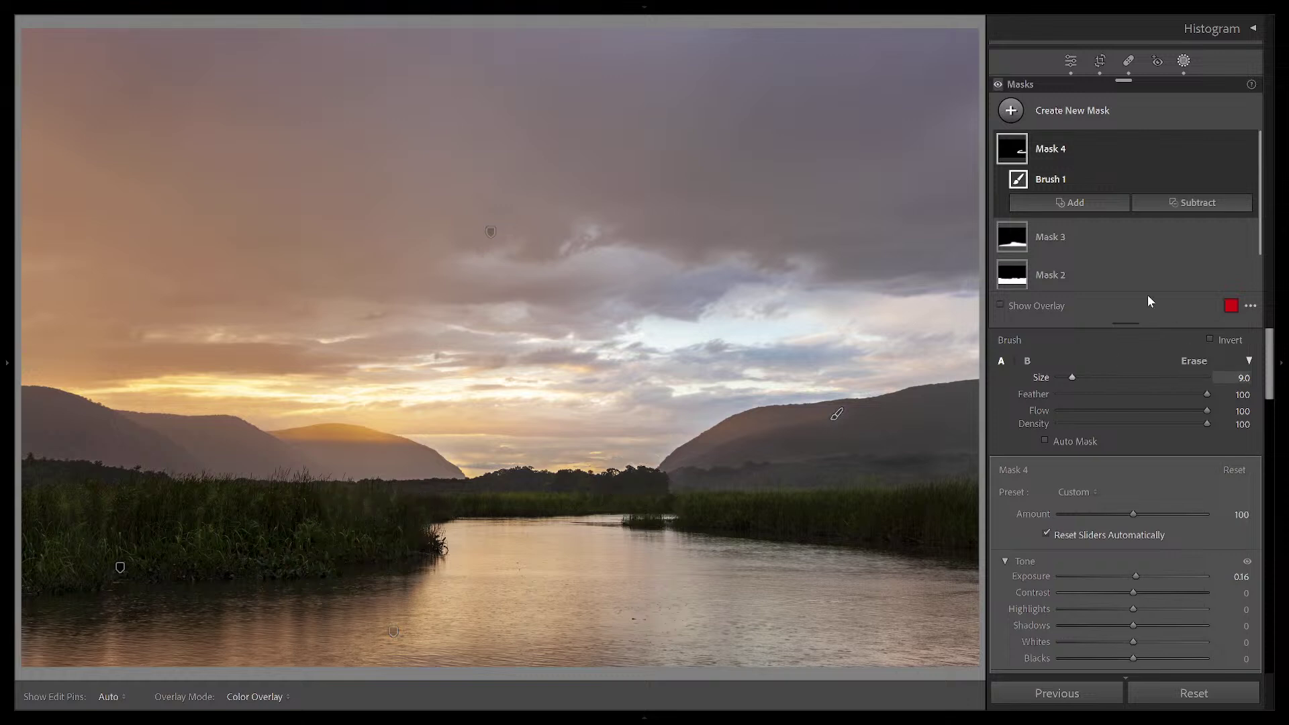
pyautogui.click(1011, 111)
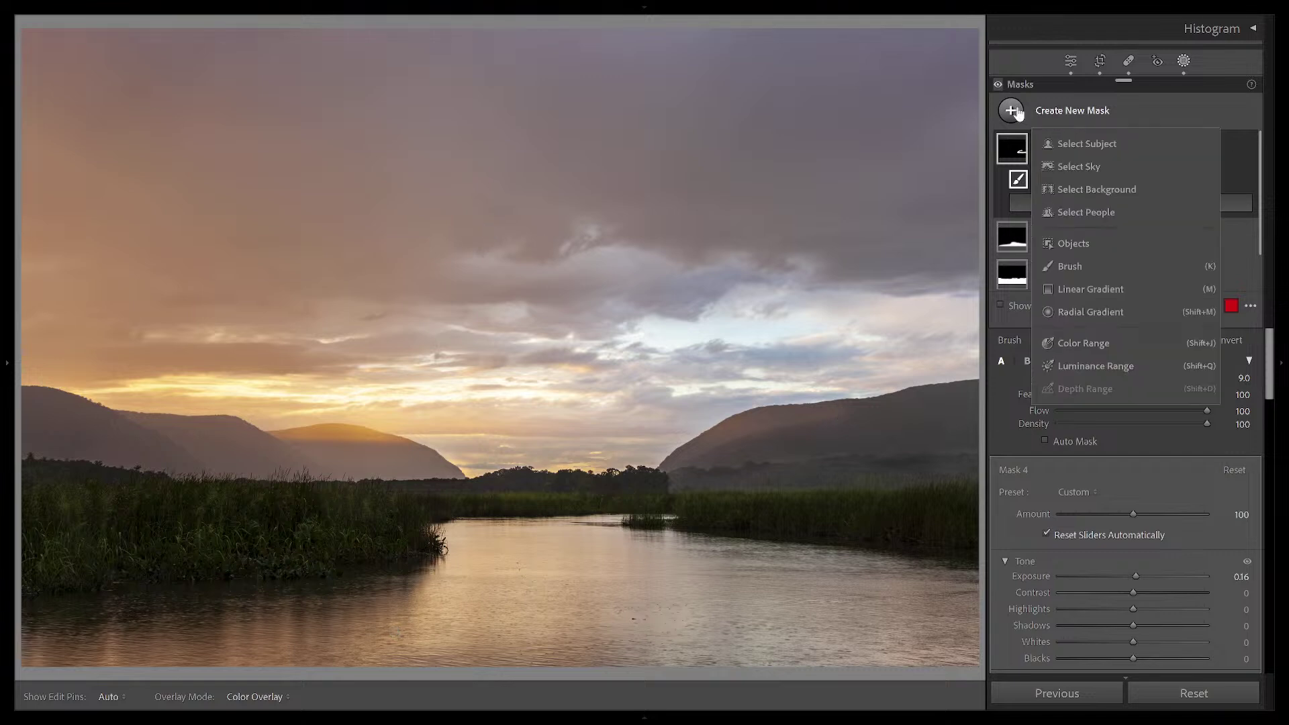
pyautogui.click(1070, 267)
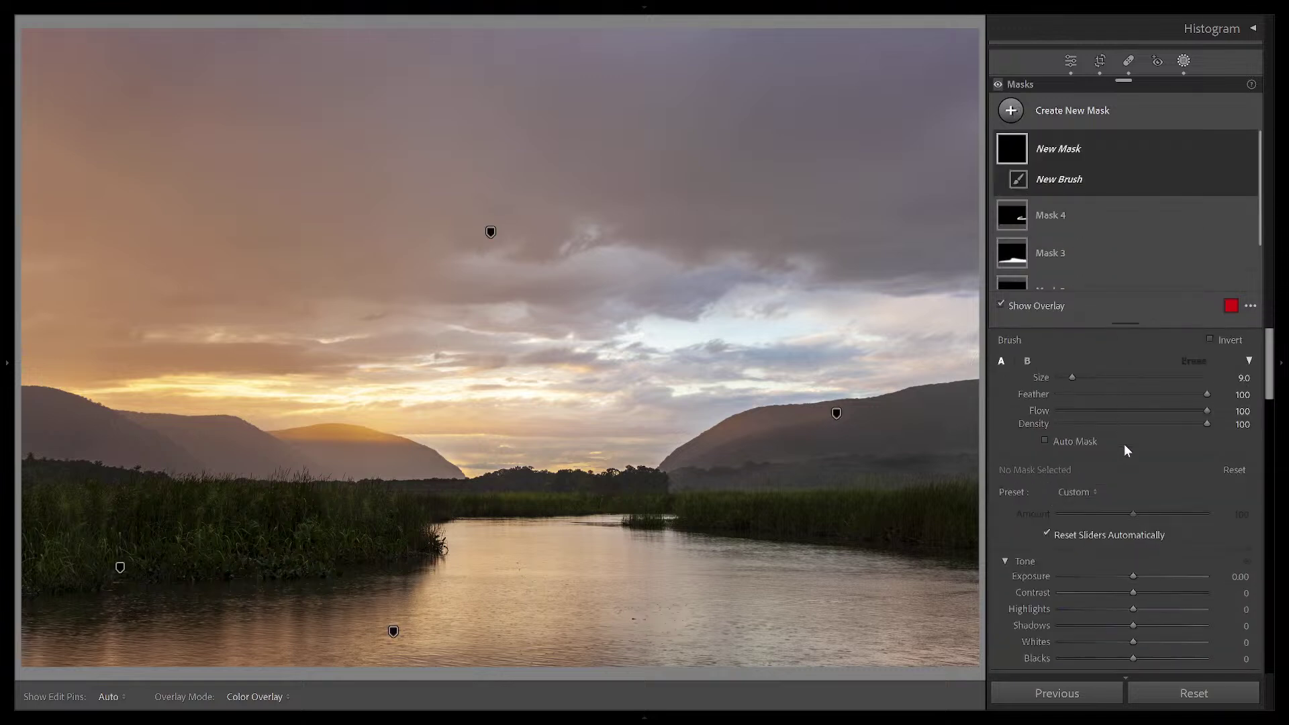
pyautogui.moveTo(1132, 574); pyautogui.dragTo(1126, 578)
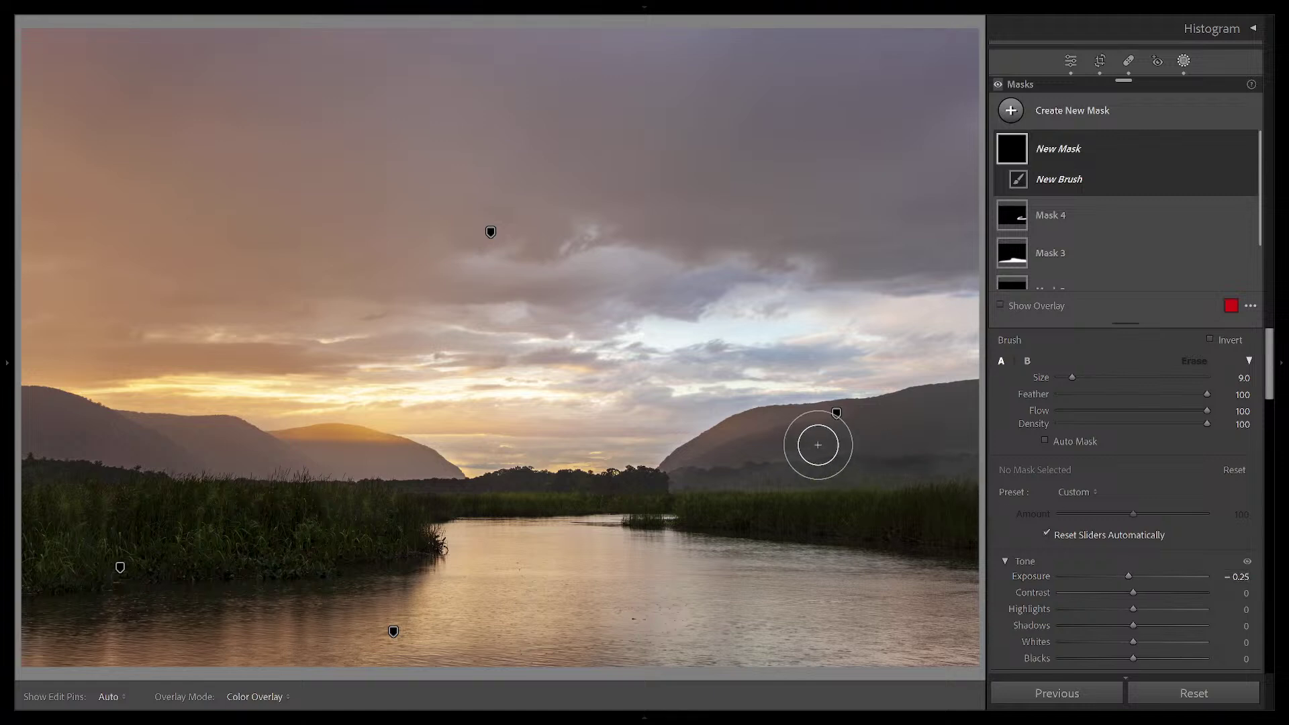
pyautogui.scroll(-2, 740, 454)
pyautogui.press('h')
pyautogui.moveTo(757, 453)
pyautogui.mouseDown()
pyautogui.moveTo(967, 432)
pyautogui.moveTo(1045, 480)
pyautogui.moveTo(1065, 546)
pyautogui.mouseUp()
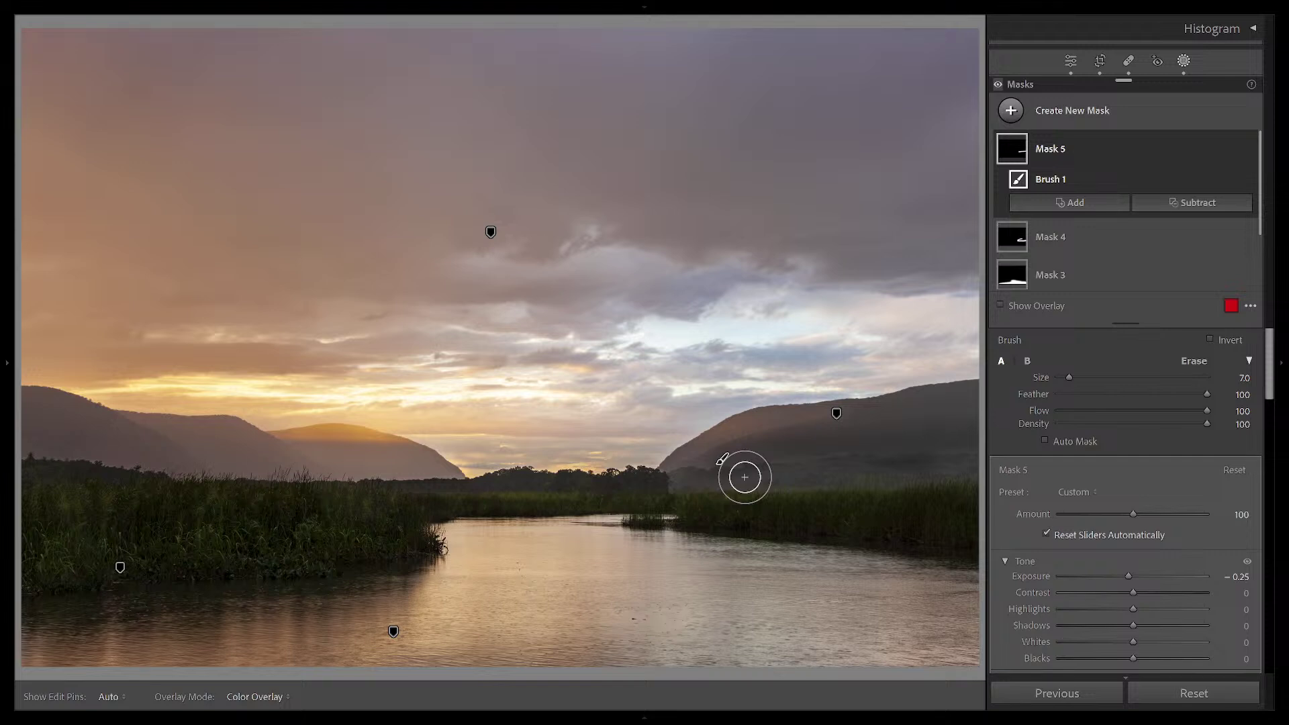
pyautogui.hotkey('ctrl', 'z')
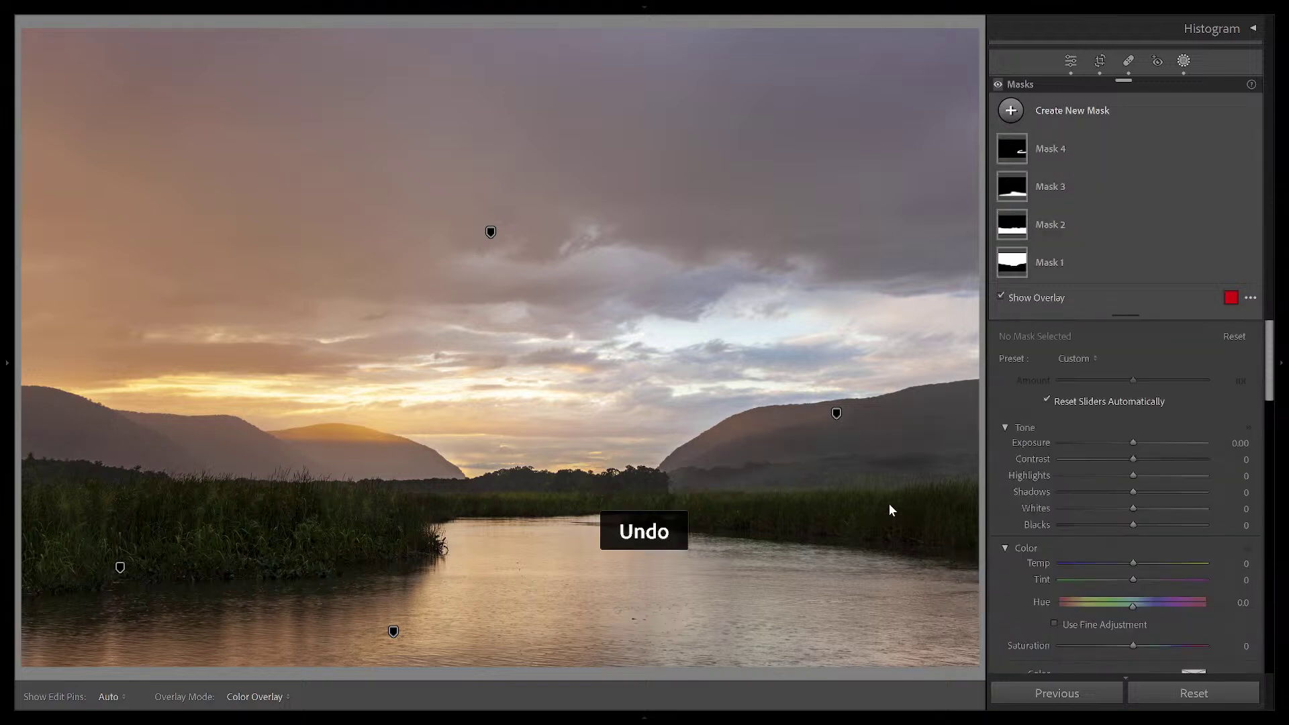
pyautogui.press('5')
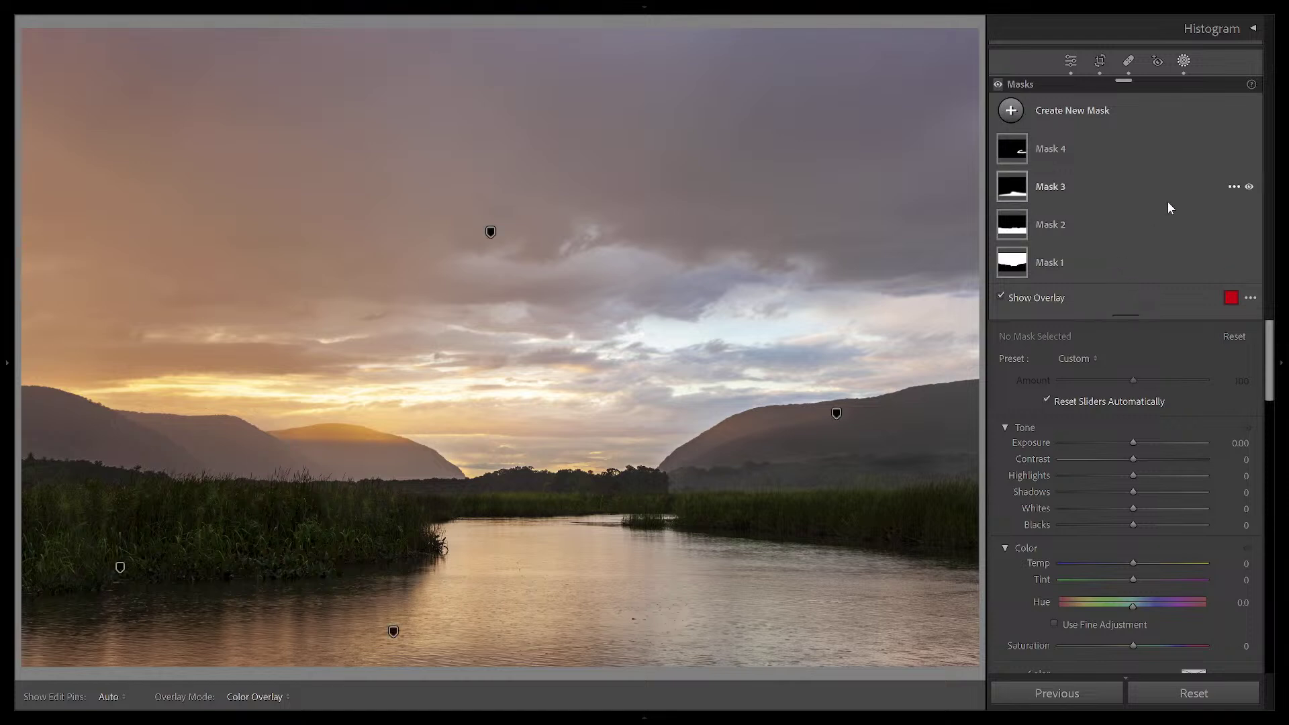
# Paint a new brush mask along the base of the right-hand hill at size 7 and Flow 50, with Exposure -0.16
pyautogui.click(1011, 111)
pyautogui.click(1078, 263)
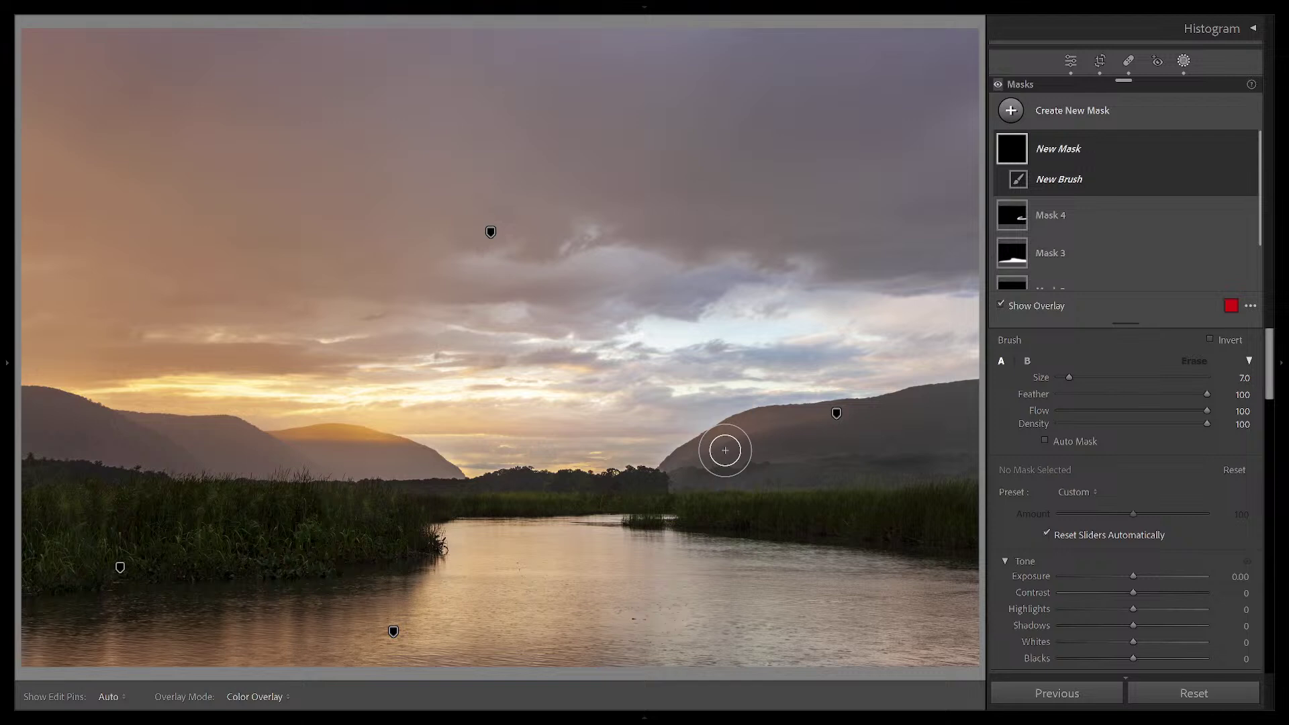
pyautogui.press('5')
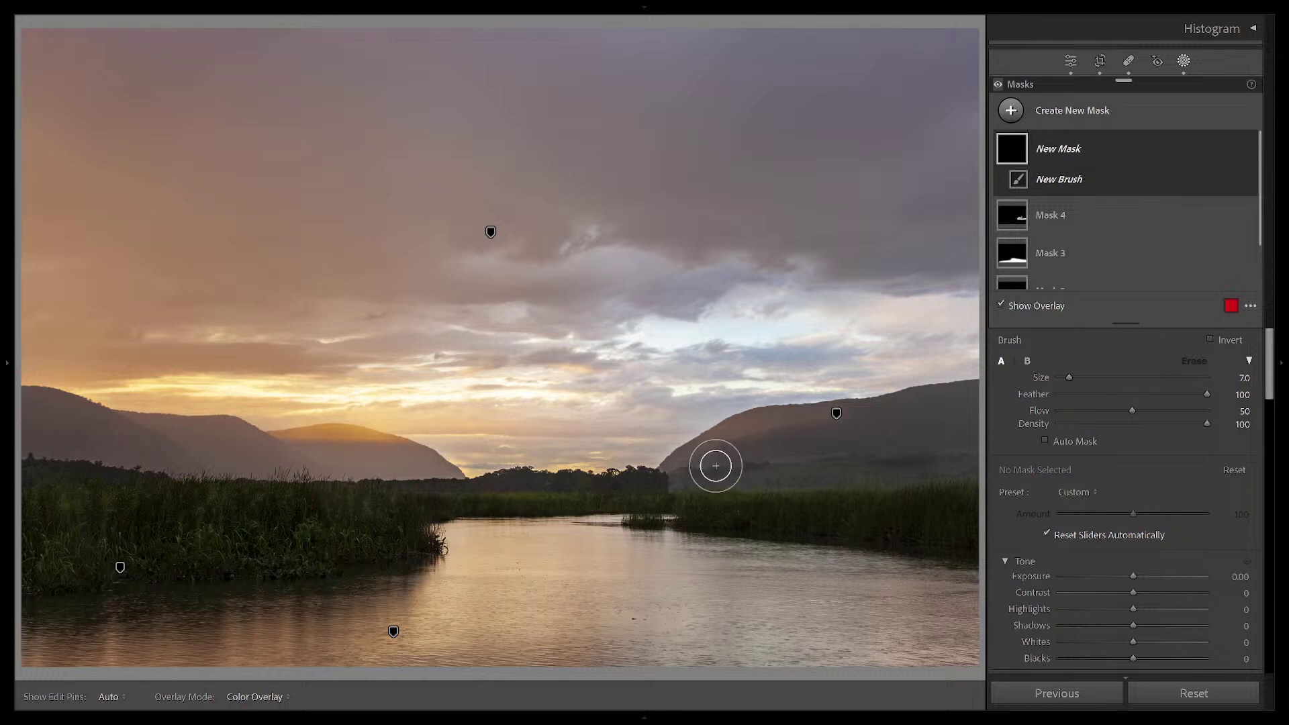
pyautogui.moveTo(715, 456)
pyautogui.mouseDown()
pyautogui.moveTo(976, 420)
pyautogui.moveTo(737, 454)
pyautogui.moveTo(814, 463)
pyautogui.mouseUp()
pyautogui.press('o')
pyautogui.moveTo(1132, 573); pyautogui.dragTo(1131, 570)
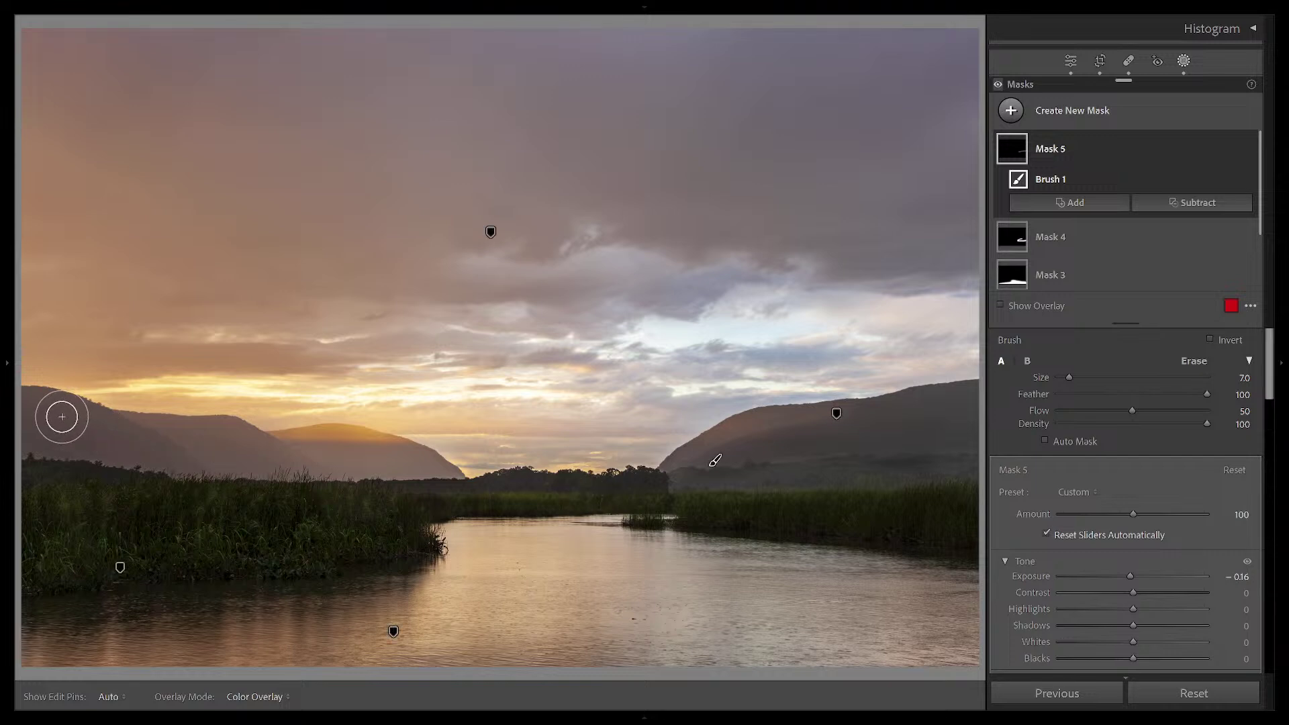
# Extend the darkening mask over the left-hand hills with brush size 9 and Flow 80, and set its Exposure to -0.26
pyautogui.press('h')
pyautogui.scroll(2, 85, 434)
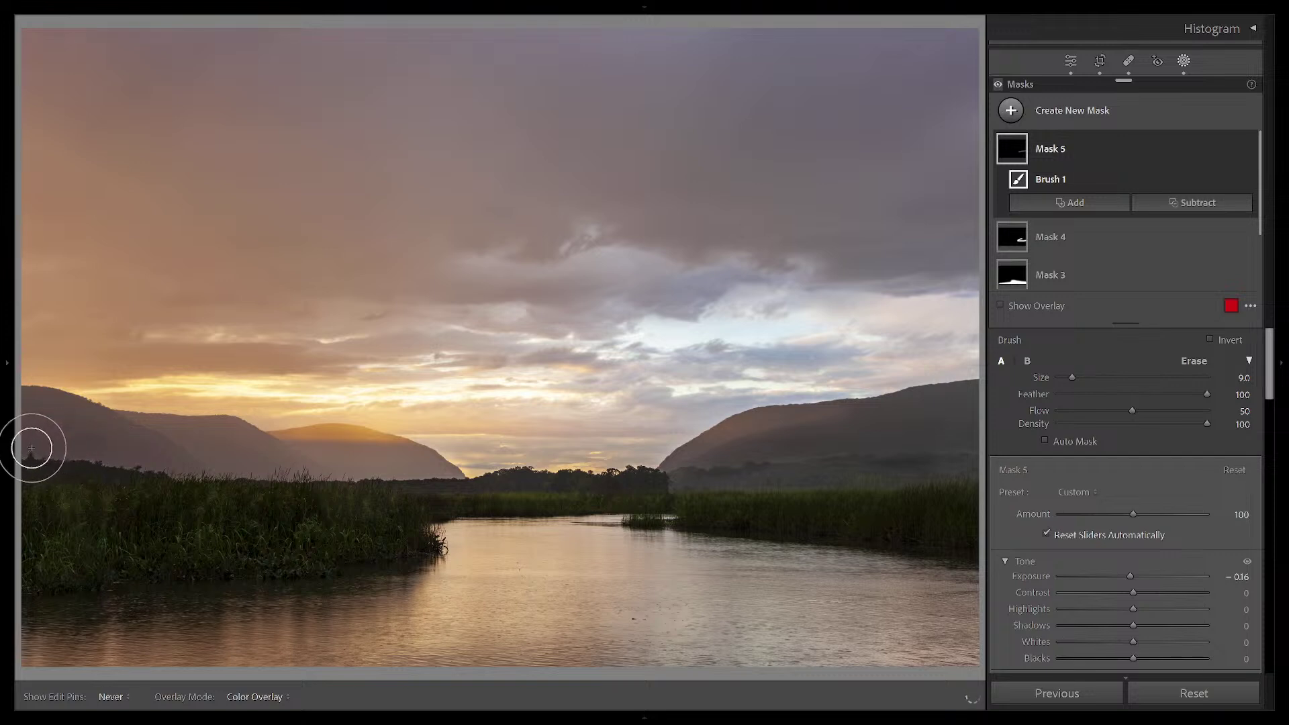
pyautogui.press('h')
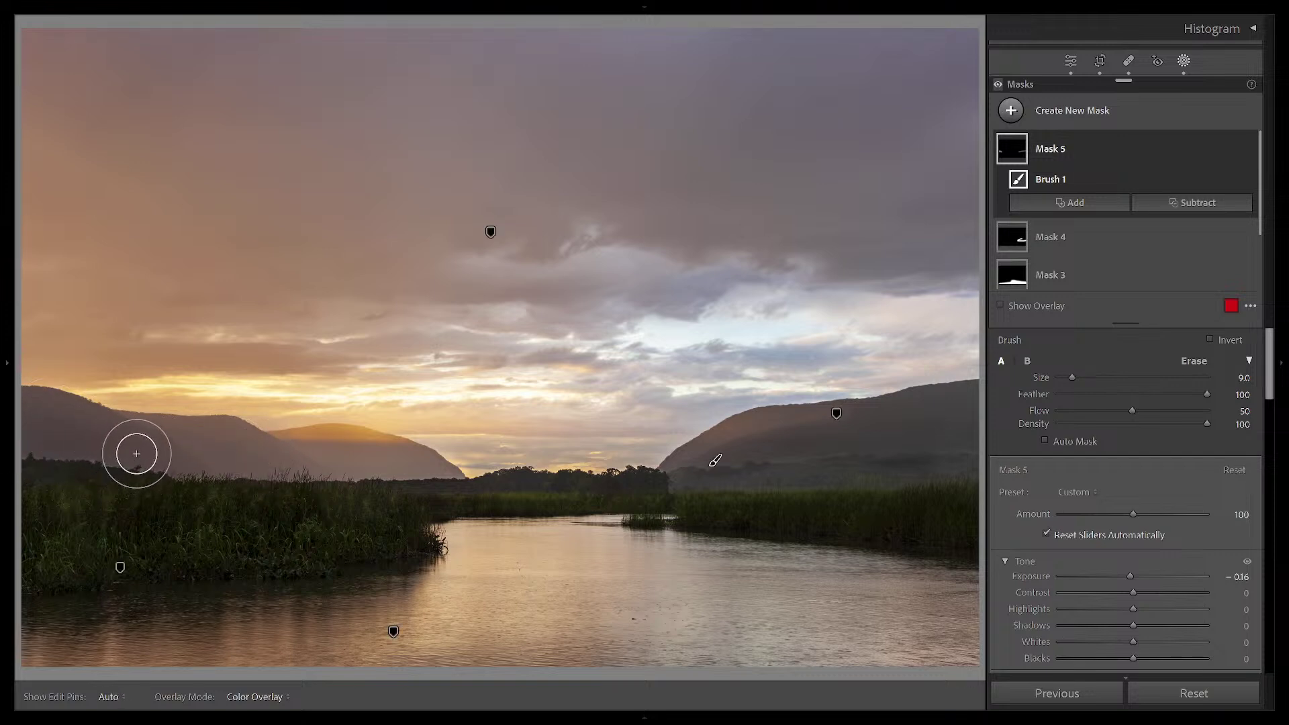
pyautogui.press('8')
pyautogui.press('h')
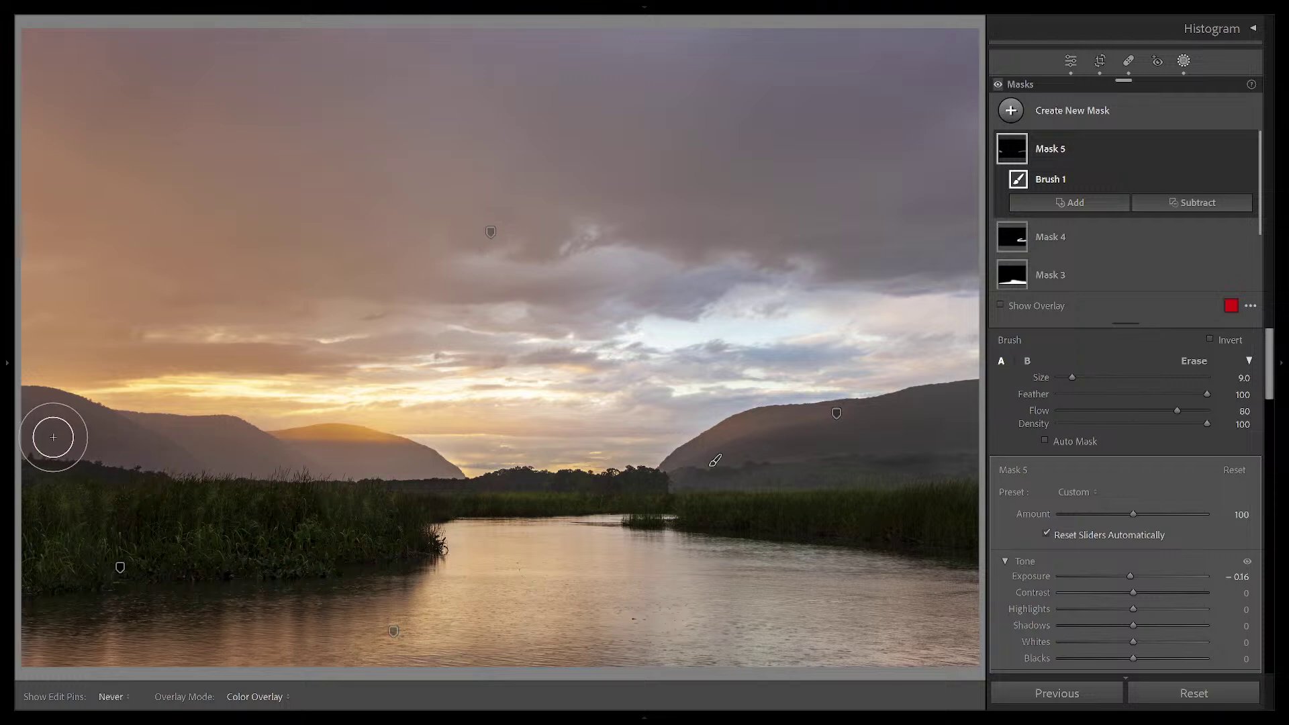
pyautogui.press('h')
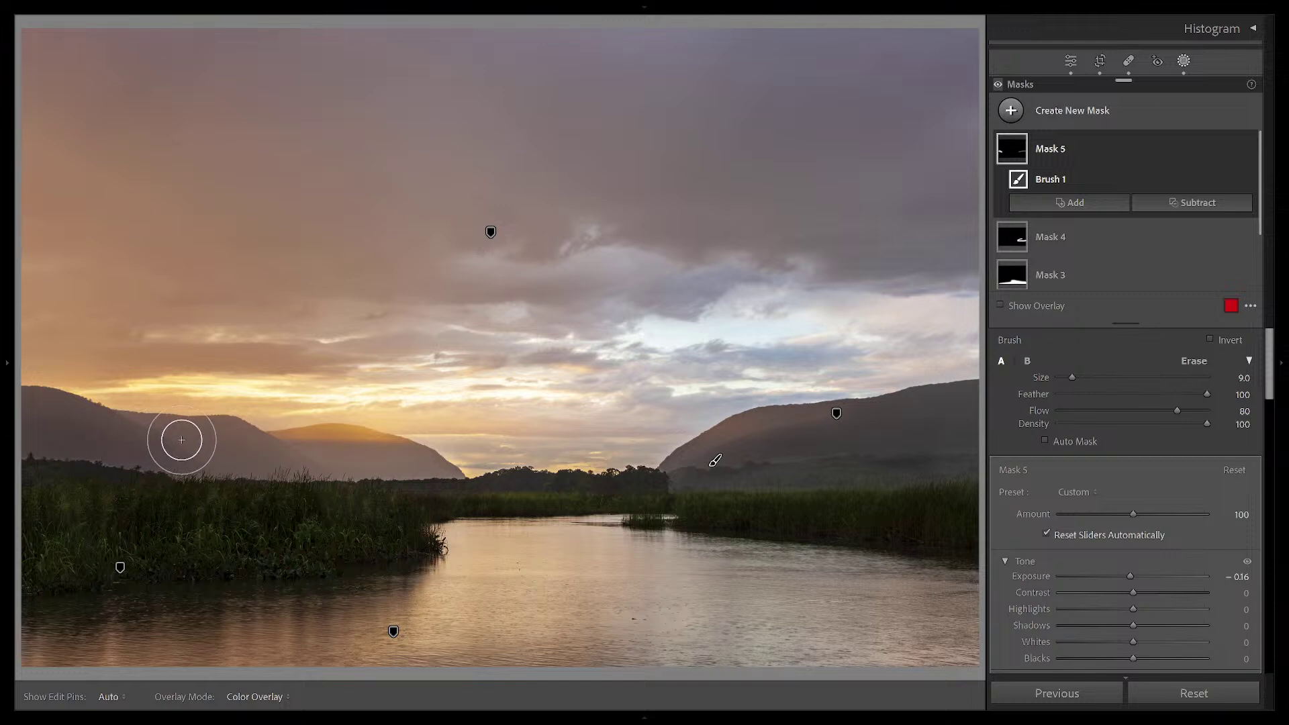
pyautogui.press('h')
pyautogui.press('h')
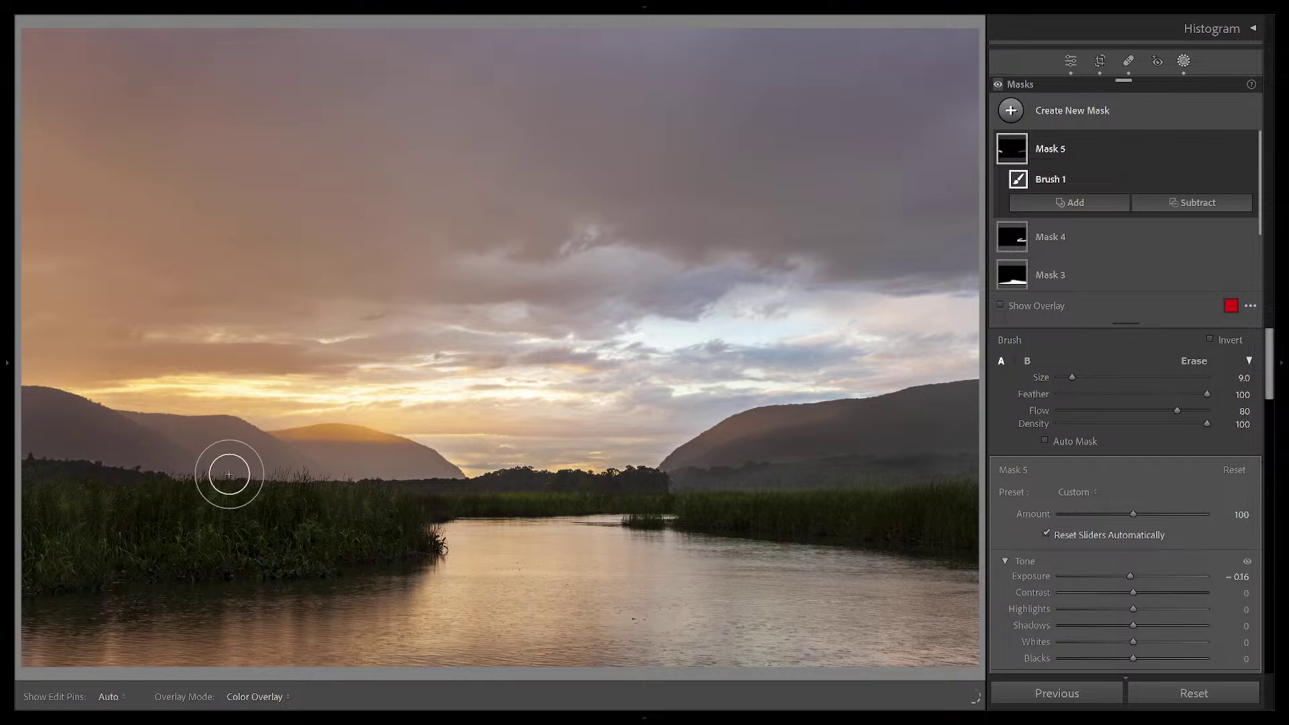
pyautogui.press('h')
pyautogui.press('h')
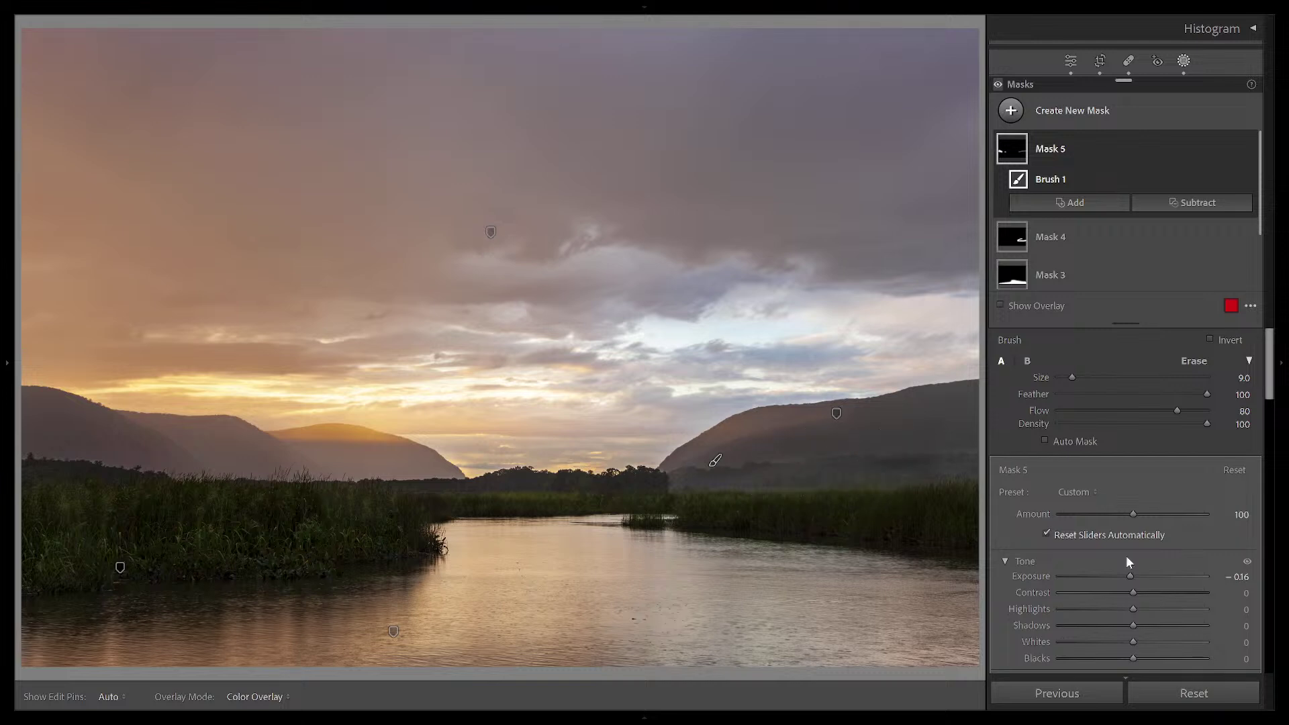
pyautogui.click(1232, 577)
pyautogui.press('Return')
# Try to darken the upper sky by painting over it with a size 24 brush, and undo the painting
pyautogui.scroll(7, 536, 136)
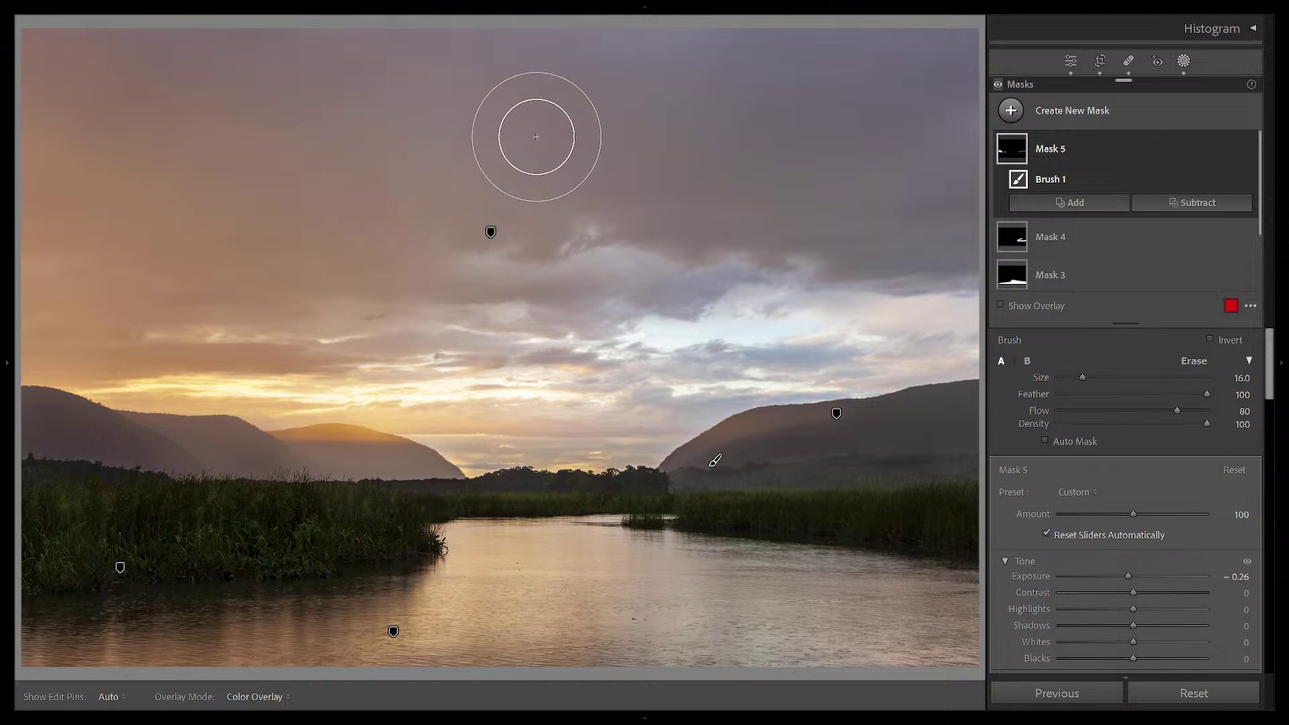
pyautogui.scroll(7, 903, 40)
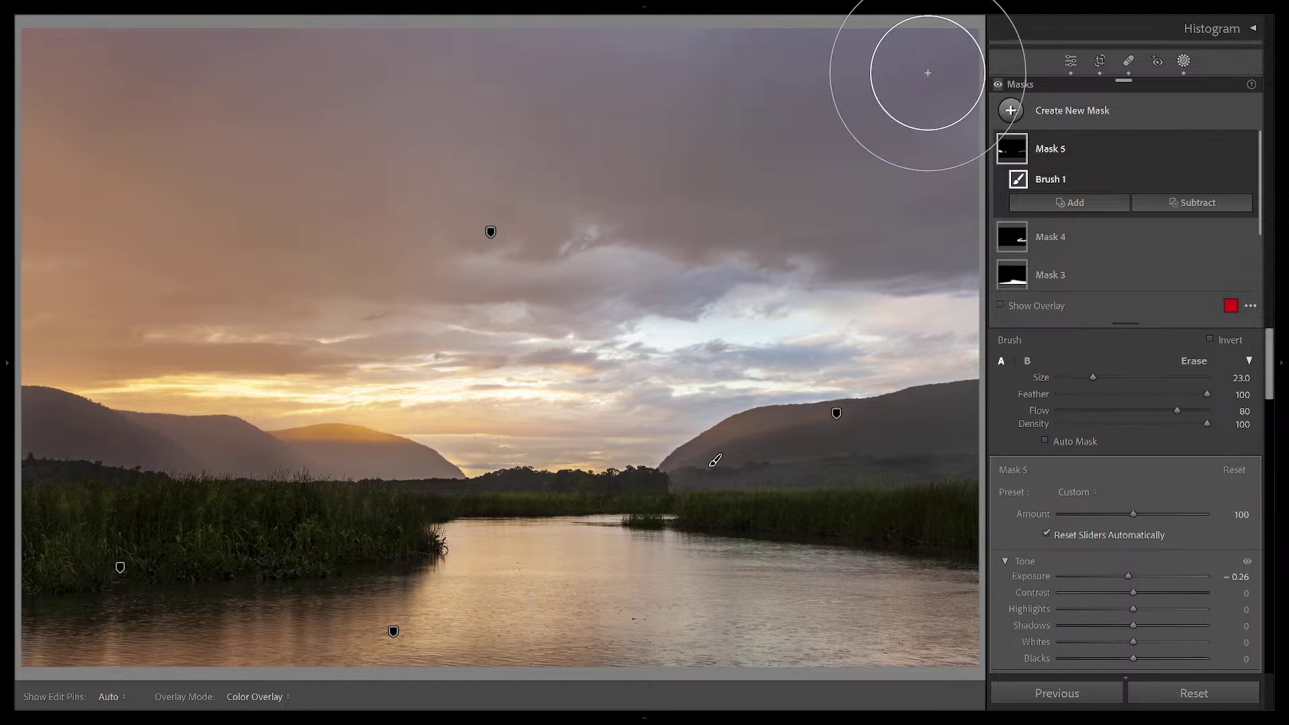
pyautogui.press('h')
pyautogui.scroll(1, 793, 58)
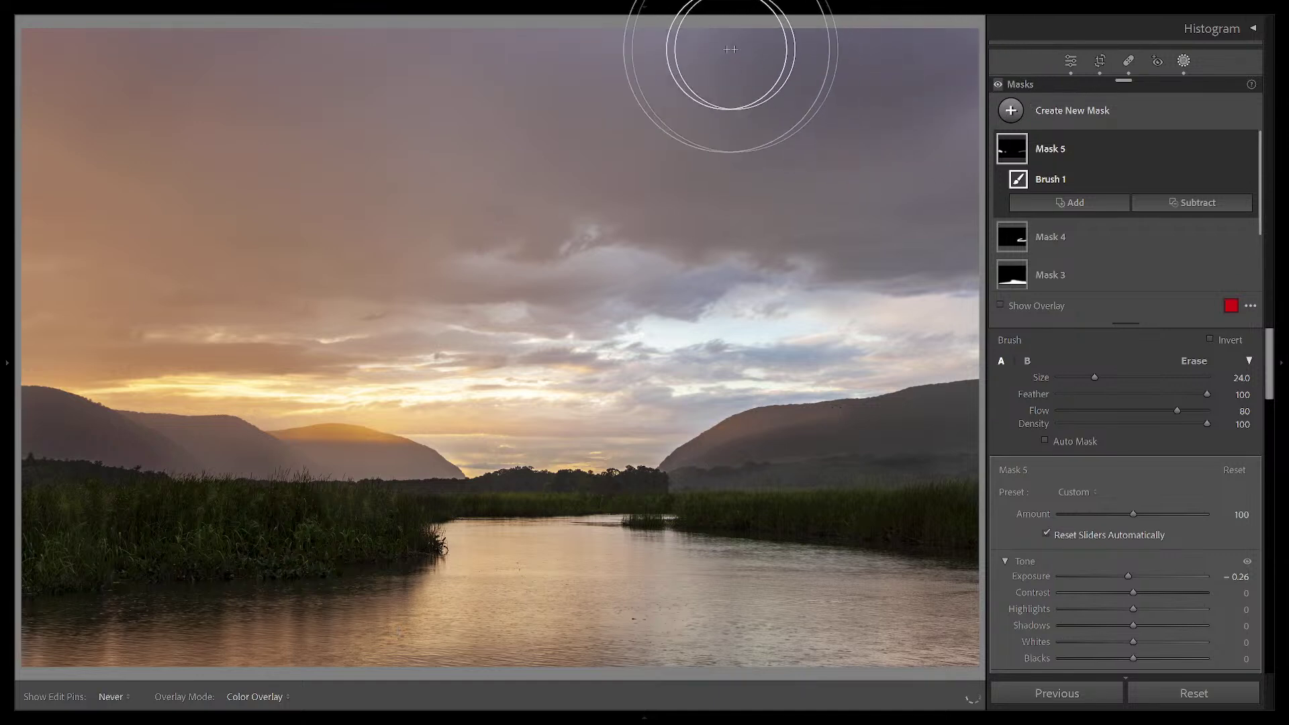
pyautogui.press('h')
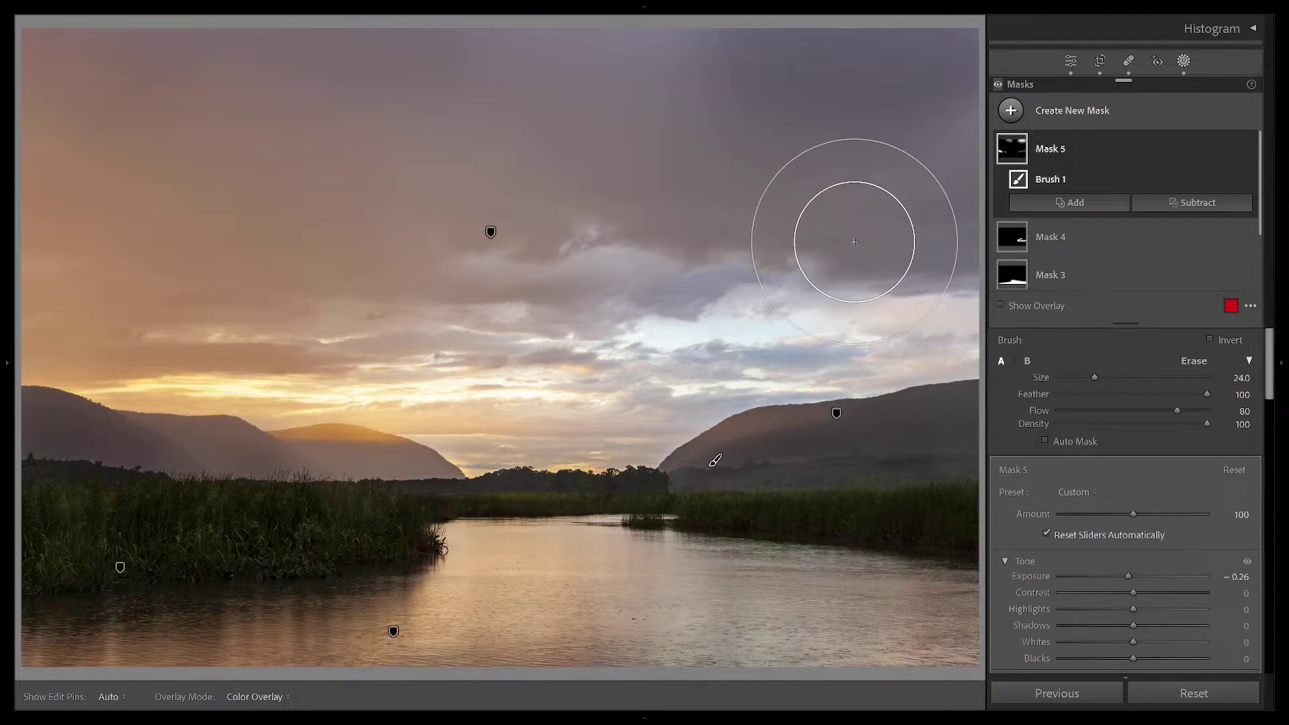
pyautogui.hotkey('ctrl', 'z')
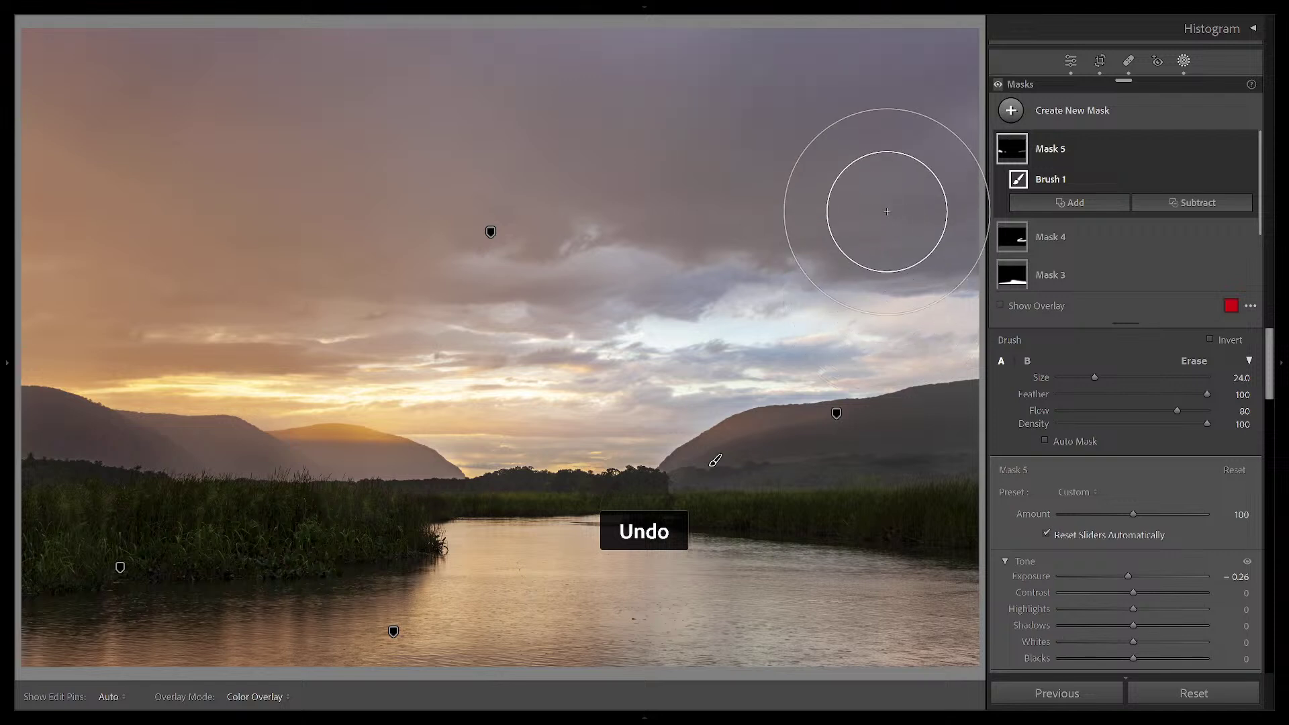
# Set the brush Flow to 60, brush darkening over the sky's upper right at size 24, and check the painted areas with the mask overlay
pyautogui.press('6')
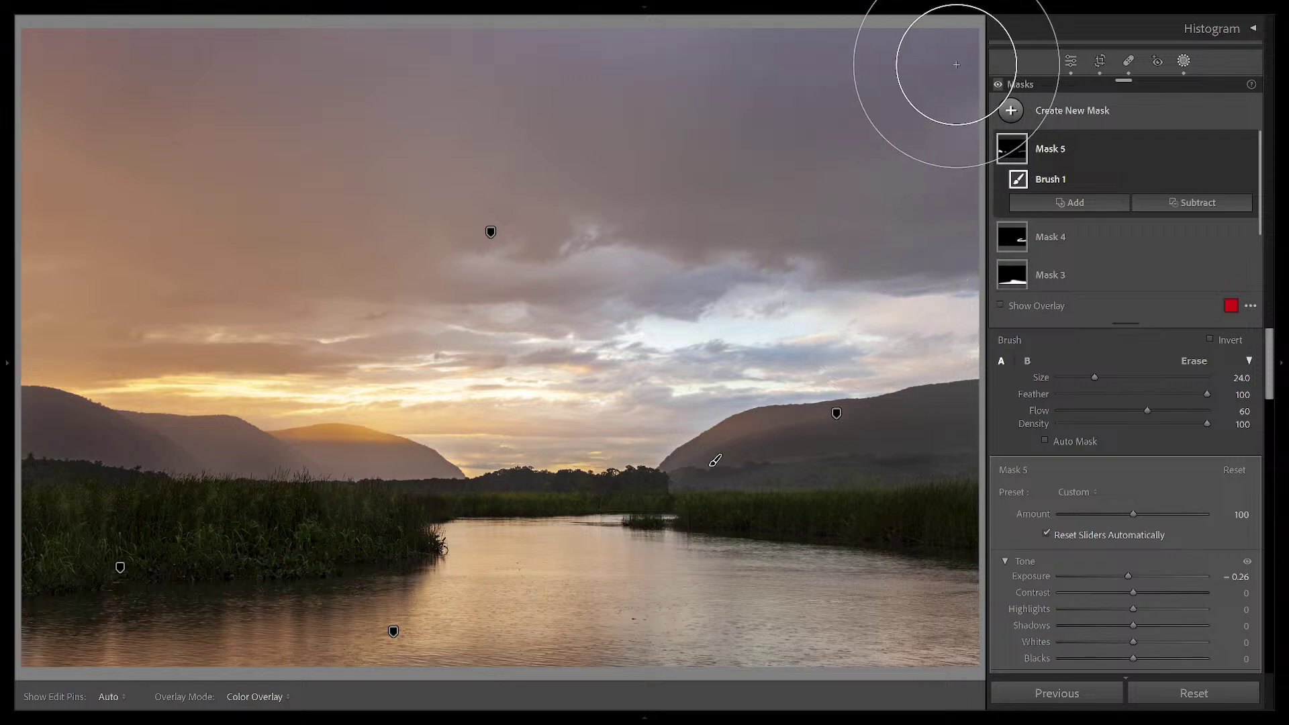
pyautogui.press('h')
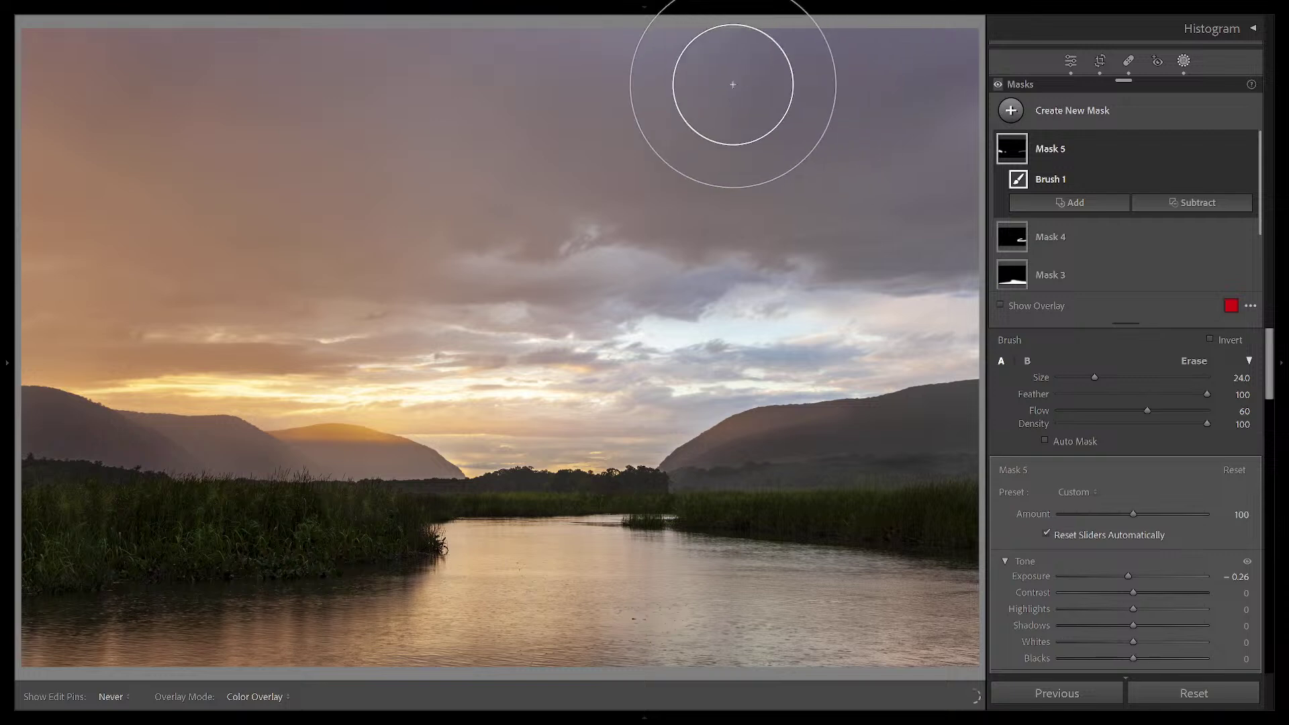
pyautogui.press('h')
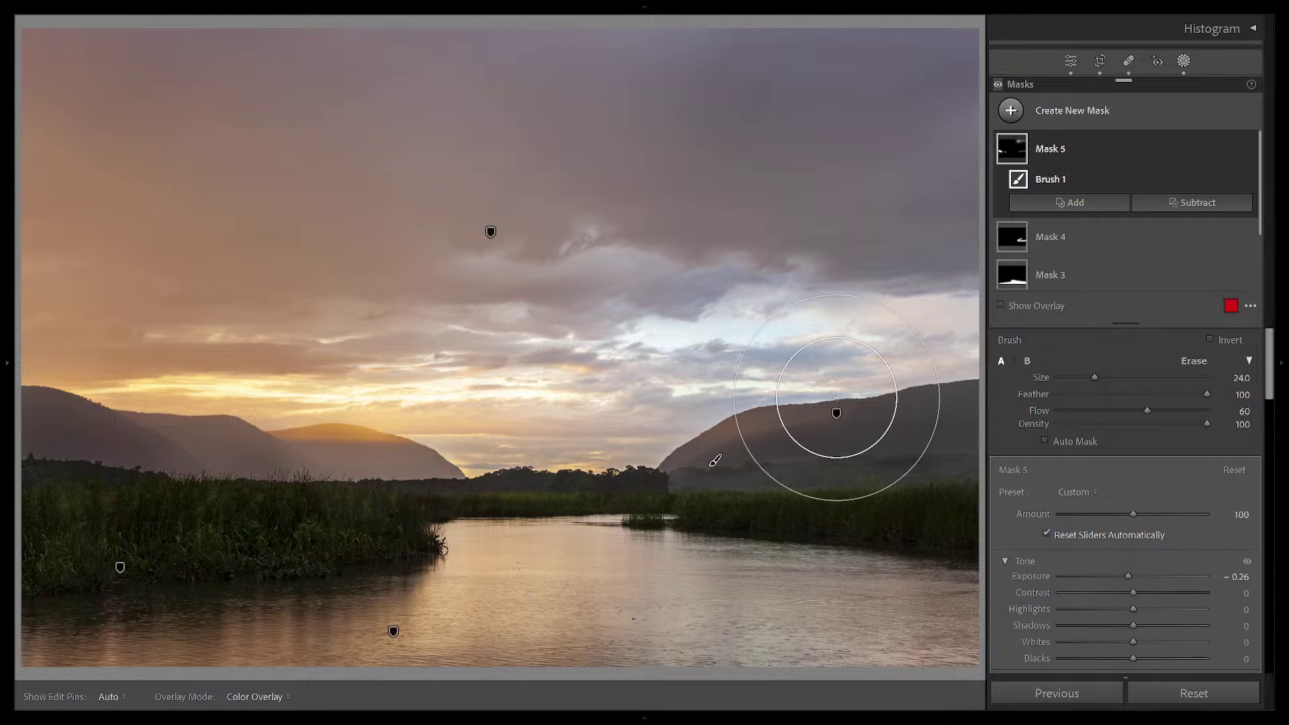
pyautogui.press('o')
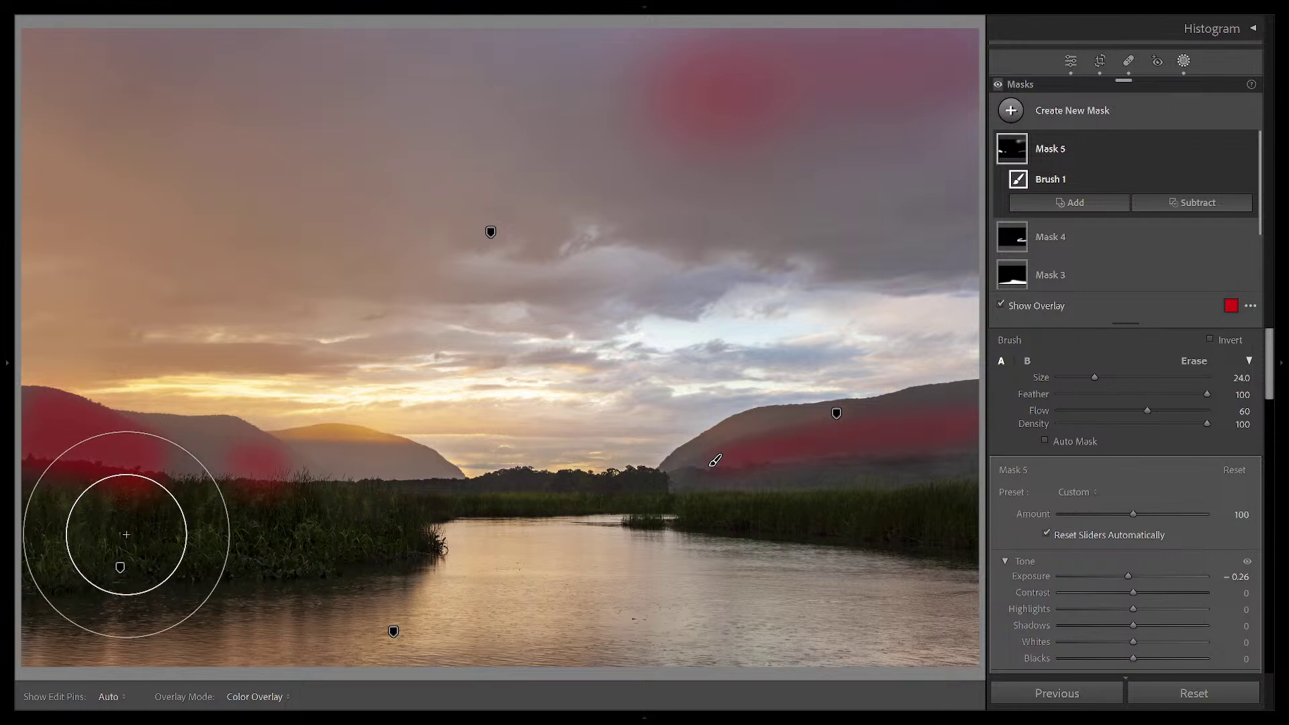
pyautogui.press('o')
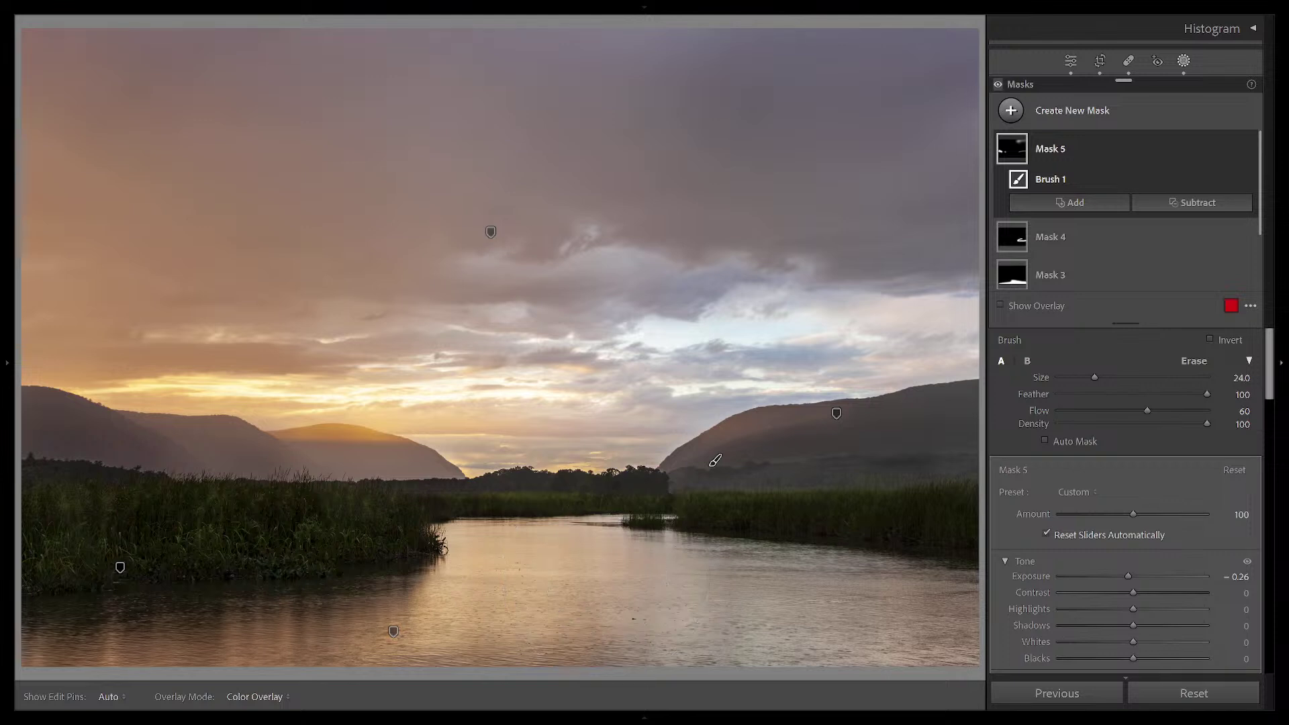
# Close masking and compare the edited landscape with its unedited version
pyautogui.scroll(-5, 1234, 348)
pyautogui.scroll(-6, 1219, 380)
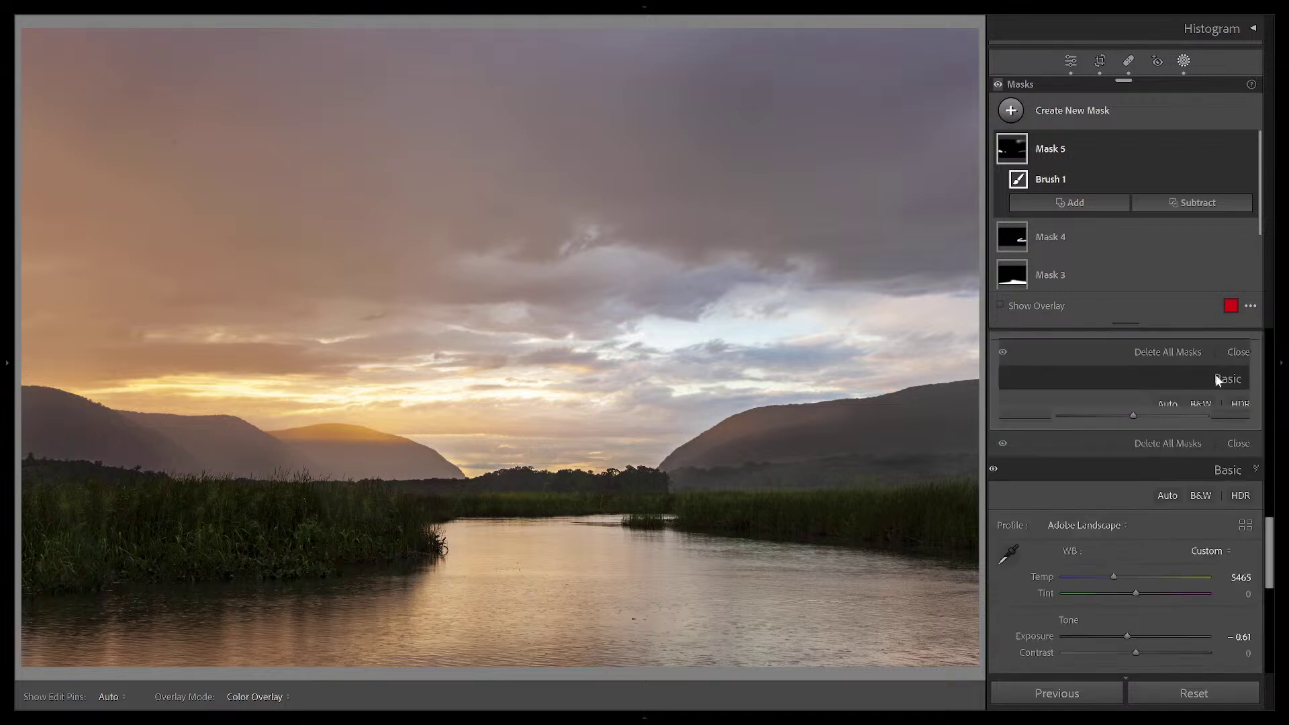
pyautogui.click(1243, 351)
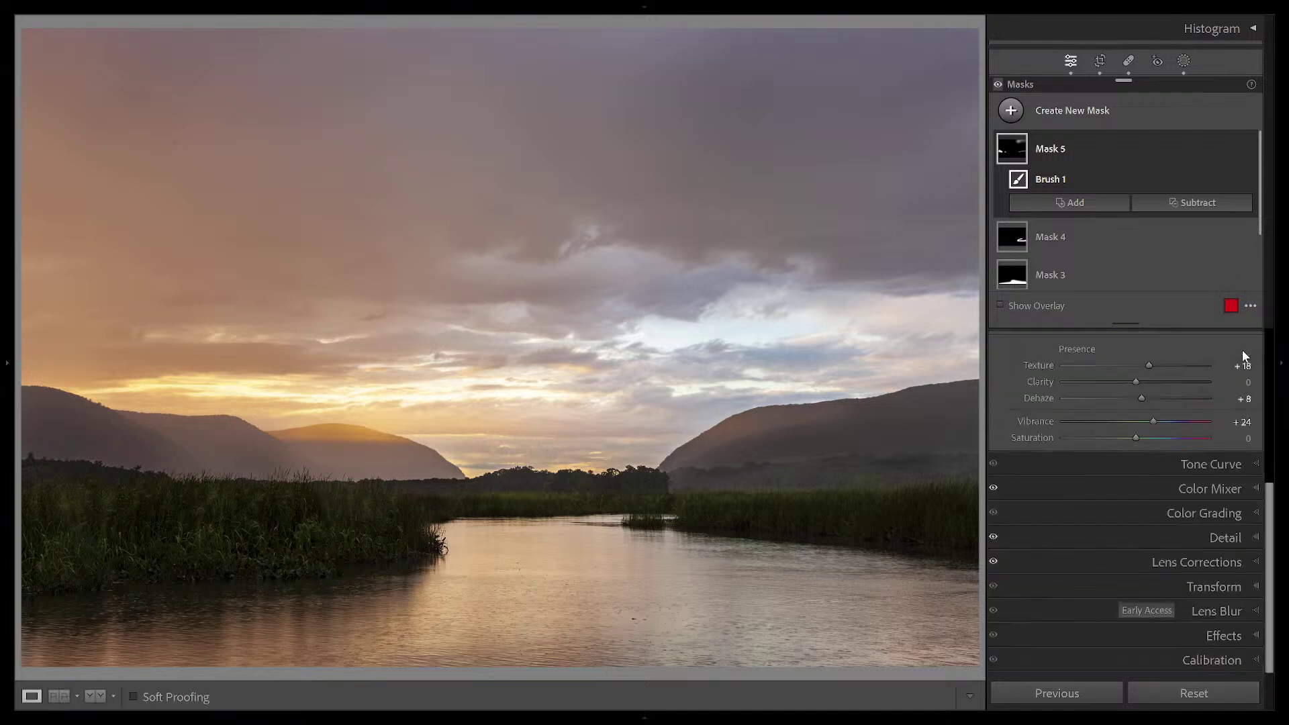
pyautogui.press('\\')
pyautogui.press('\\')
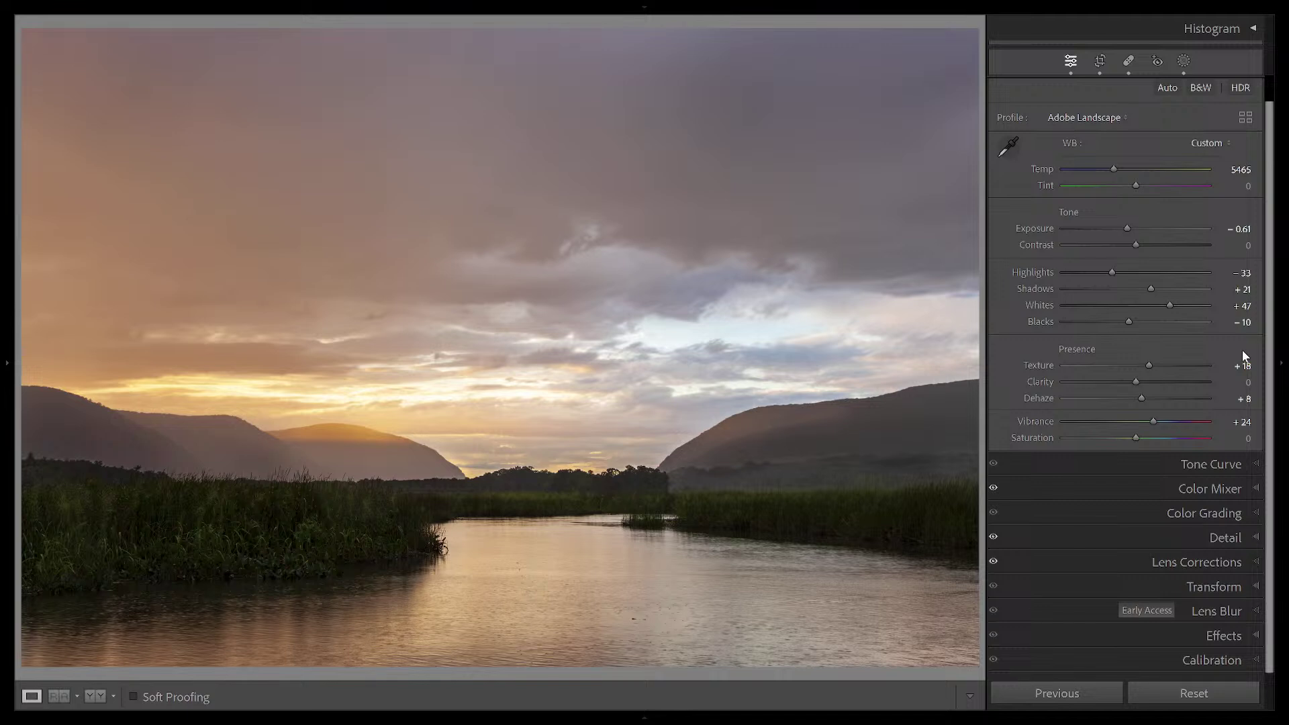
# Open _RJR0018-Enhanced-NR-3.dng in the Library's Loupe view with both side panels shown, and hide the photo info overlay
pyautogui.press('g')
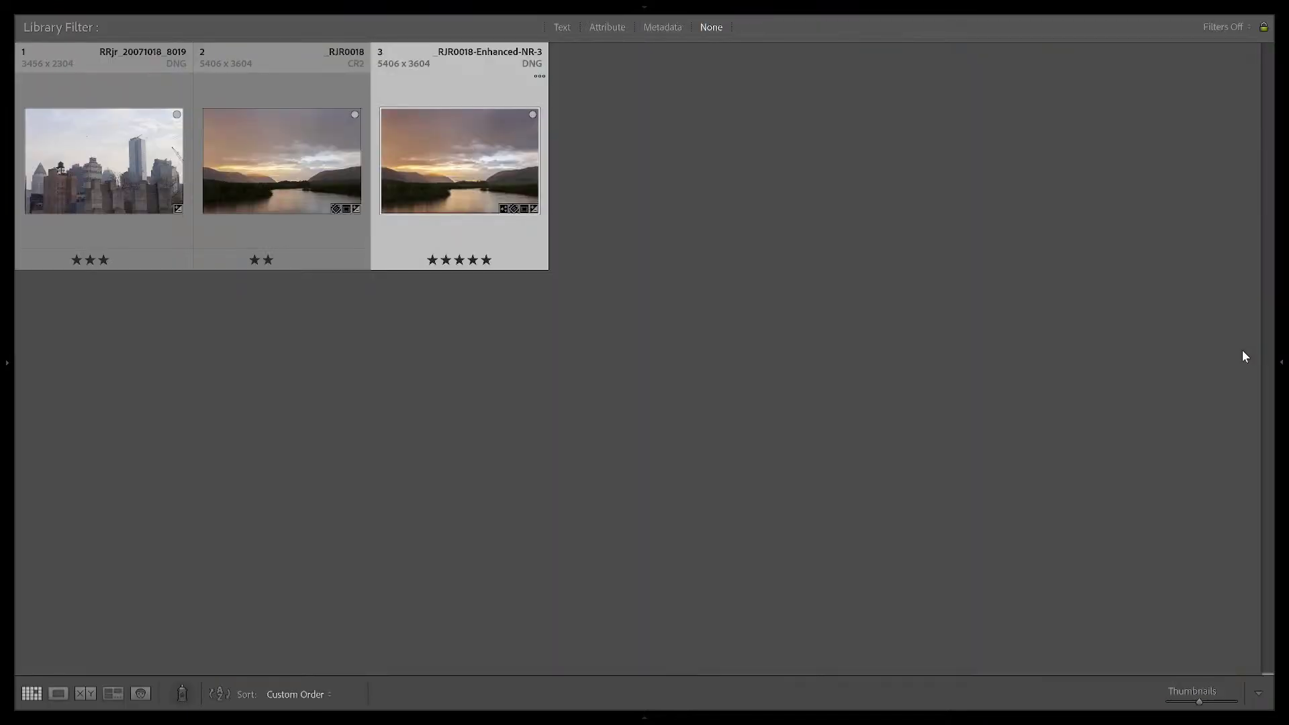
pyautogui.doubleClick(444, 134)
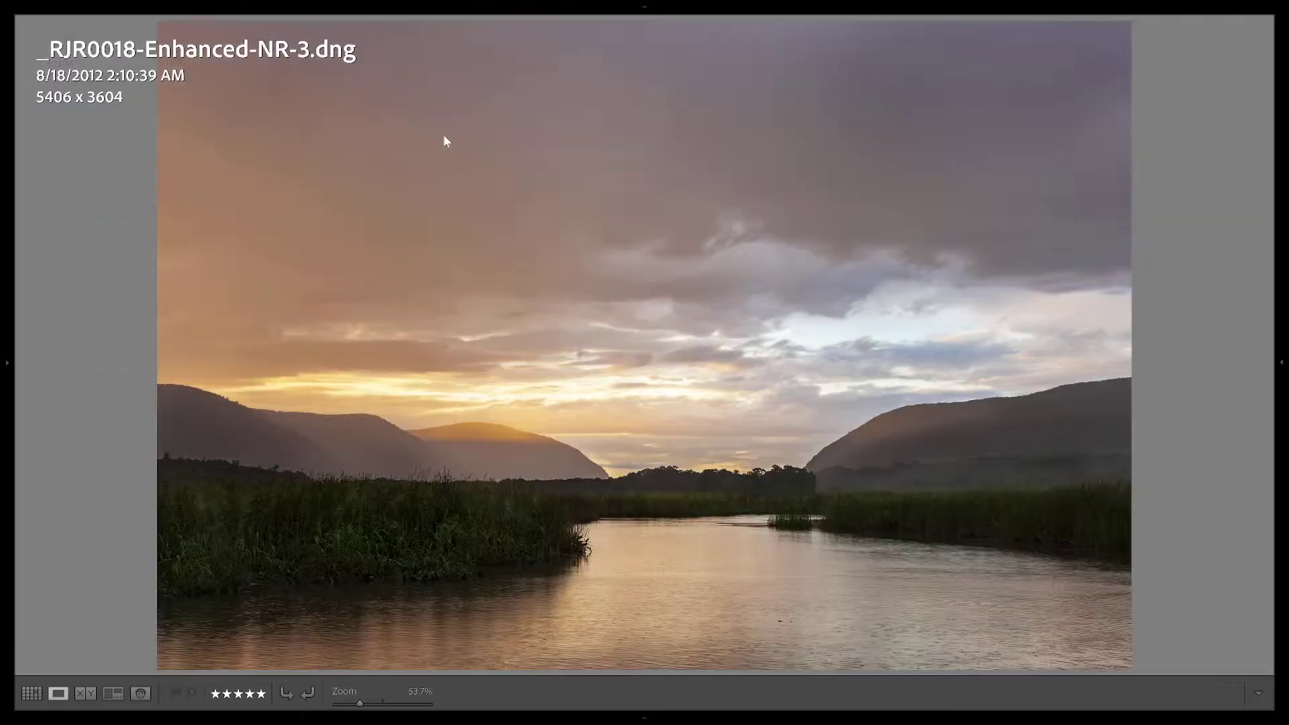
pyautogui.click(12, 366)
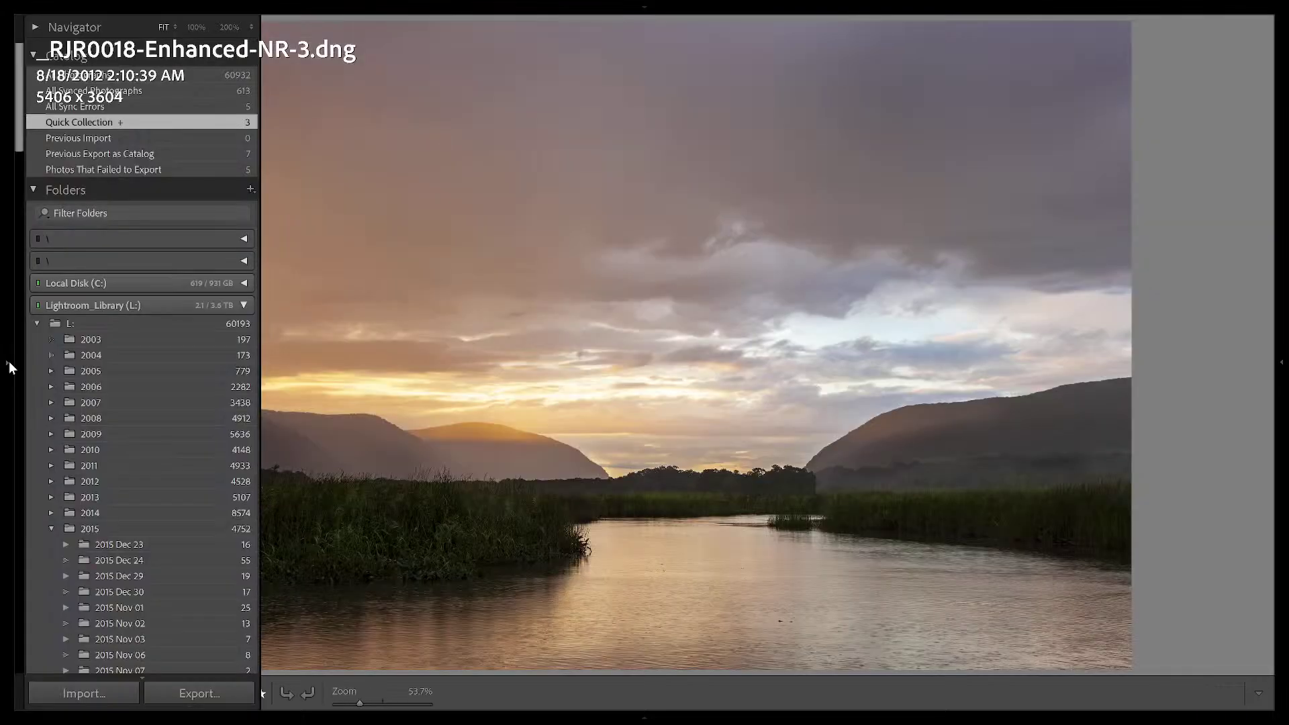
pyautogui.click(1281, 366)
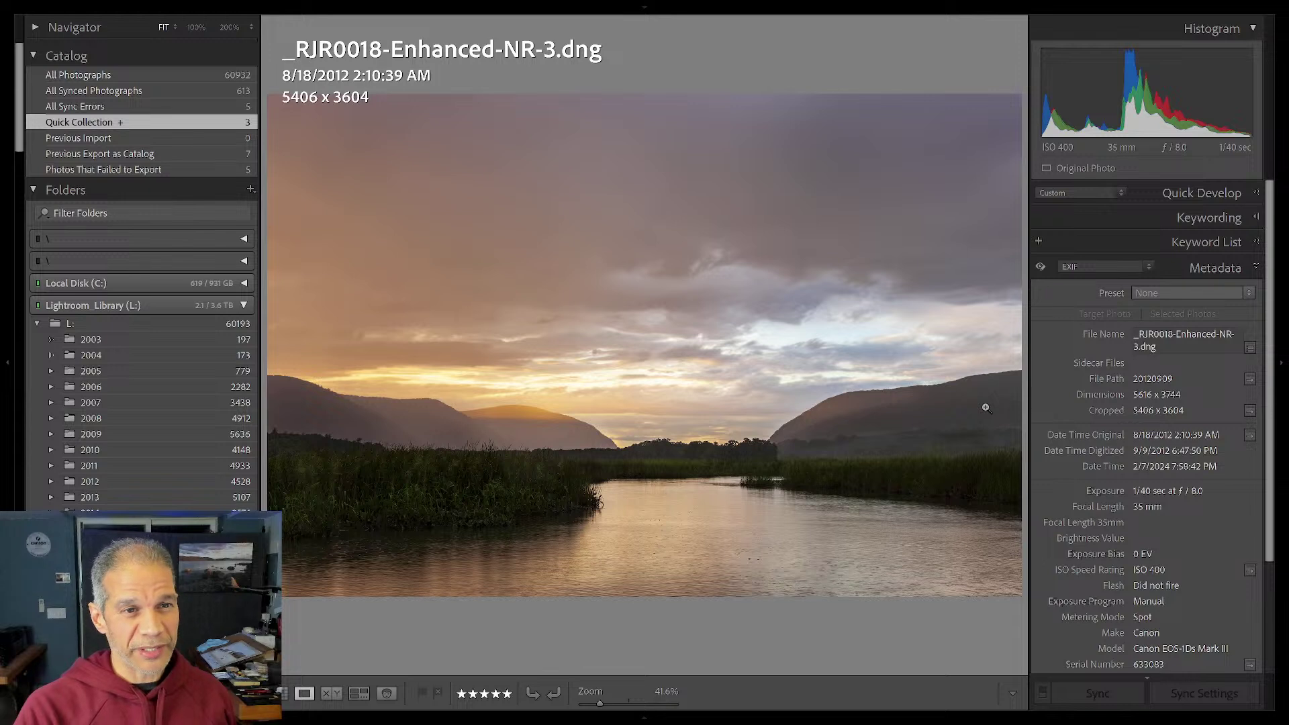
pyautogui.press('i')
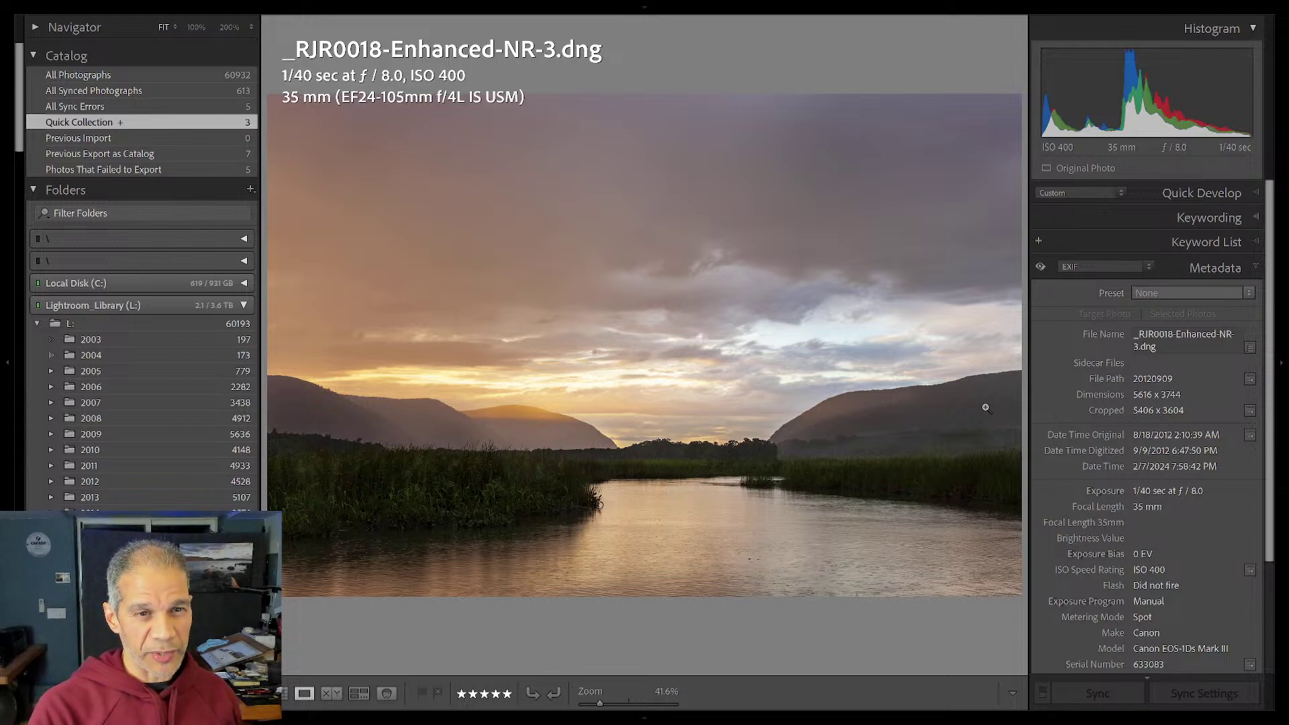
pyautogui.press('i')
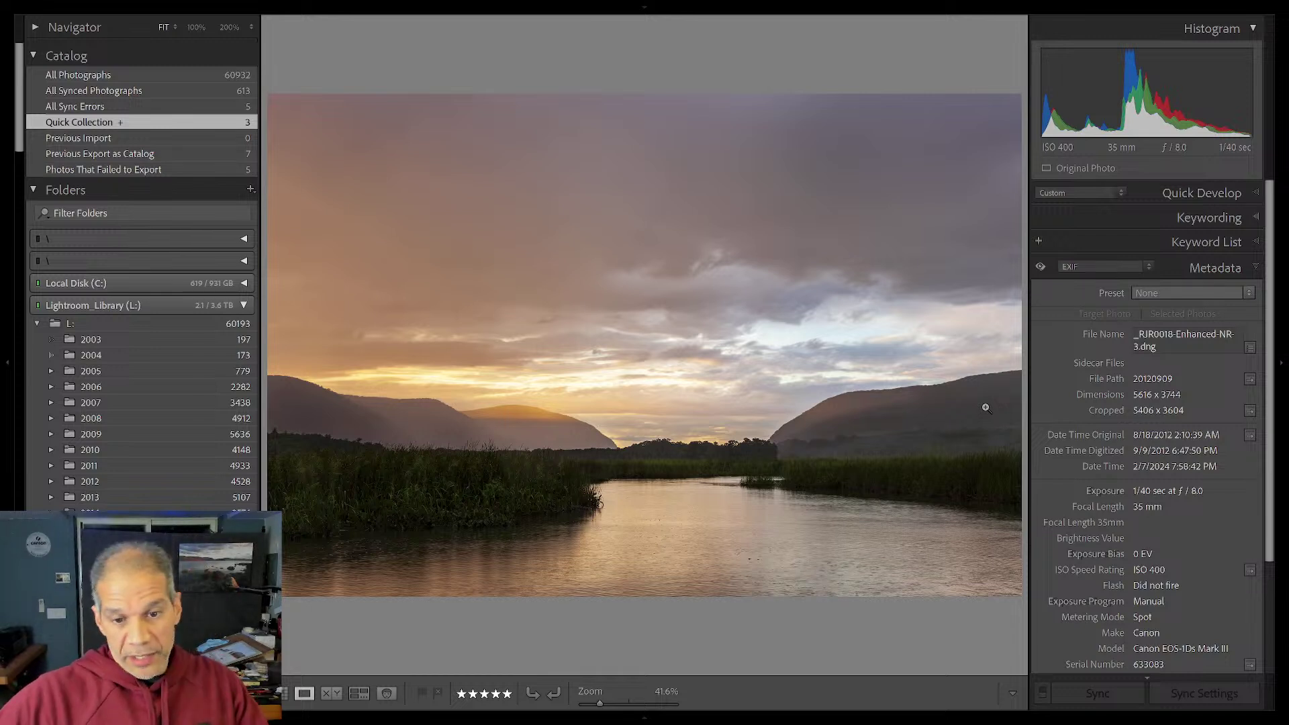
# Inspect the landscape's crop and straightening frame in Develop, and leave the crop tool
pyautogui.press('r')
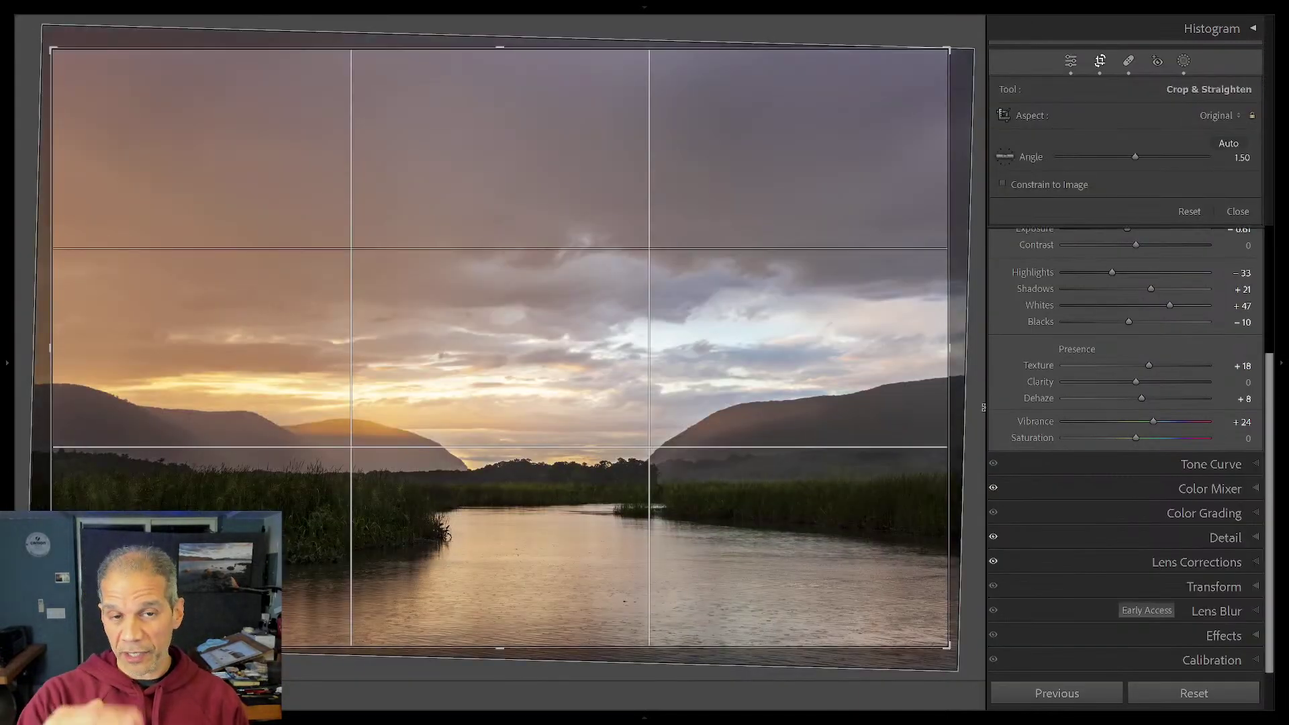
pyautogui.press('r')
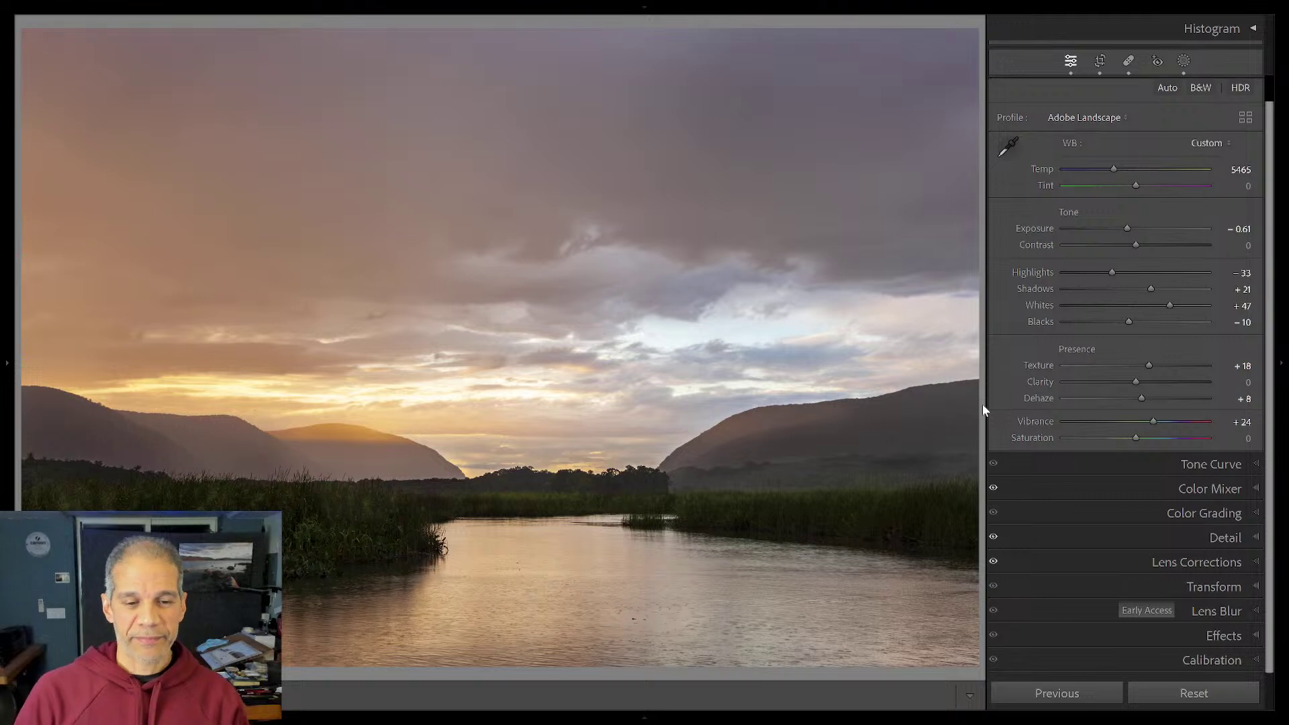